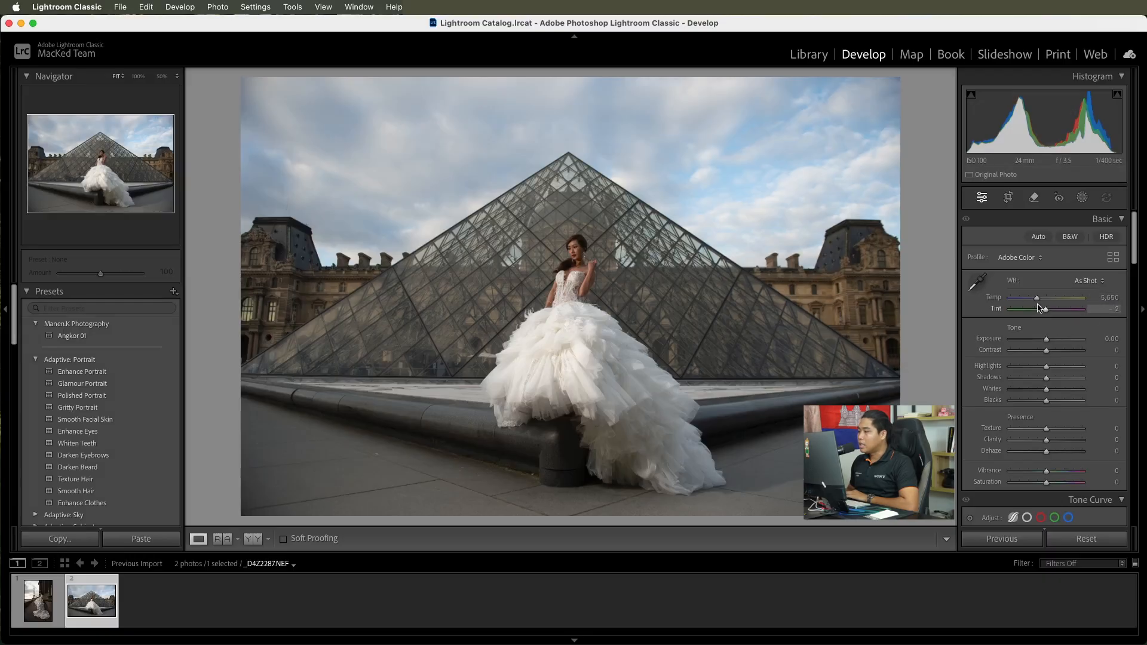
Step: Set the wedding photo's white balance temperature to 5200
{"action": "left_click_drag", "start_coordinate": [1037, 301], "coordinate": [1035, 302]}
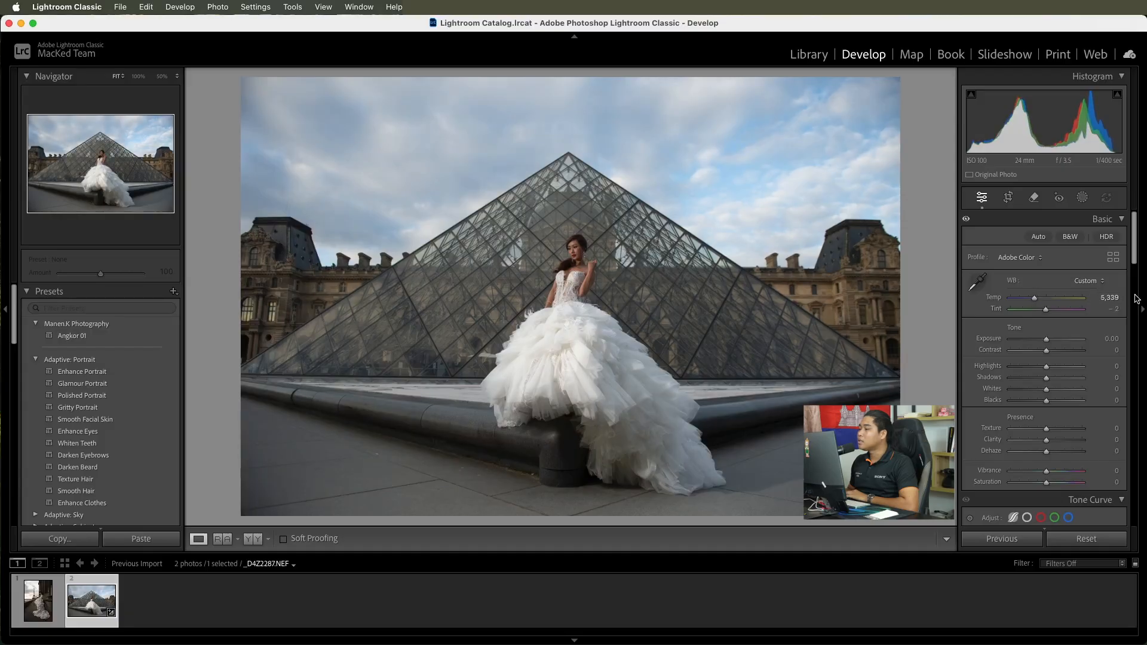
{"action": "left_click", "coordinate": [1110, 297]}
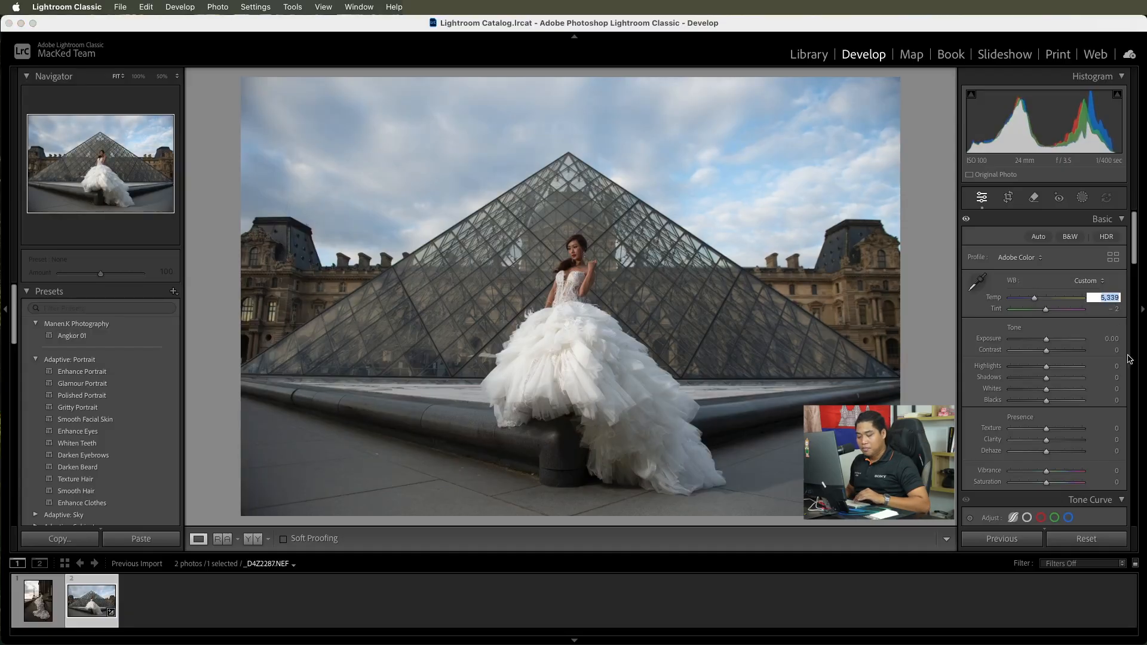
{"action": "type", "text": "5200"}
{"action": "key", "text": "Return"}
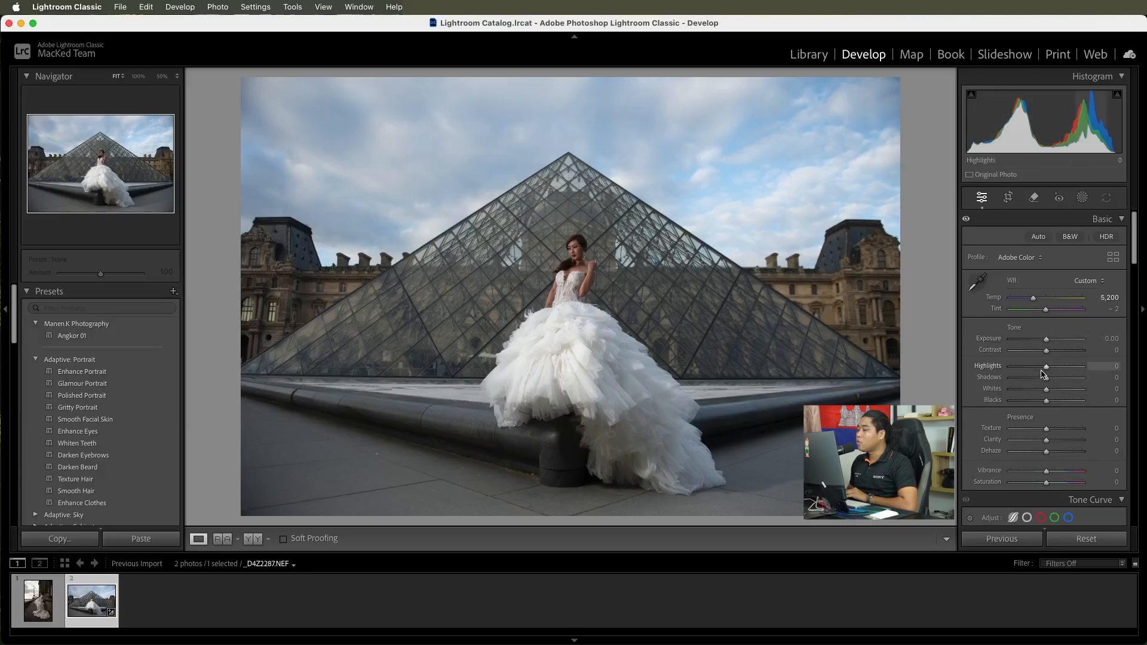
Step: Set the photo's Highlights to -60, Shadows to +50, Whites to +10, Blacks to -10 and Exposure to +0.15, checking the dress detail
{"action": "left_click_drag", "start_coordinate": [1047, 370], "coordinate": [1024, 376]}
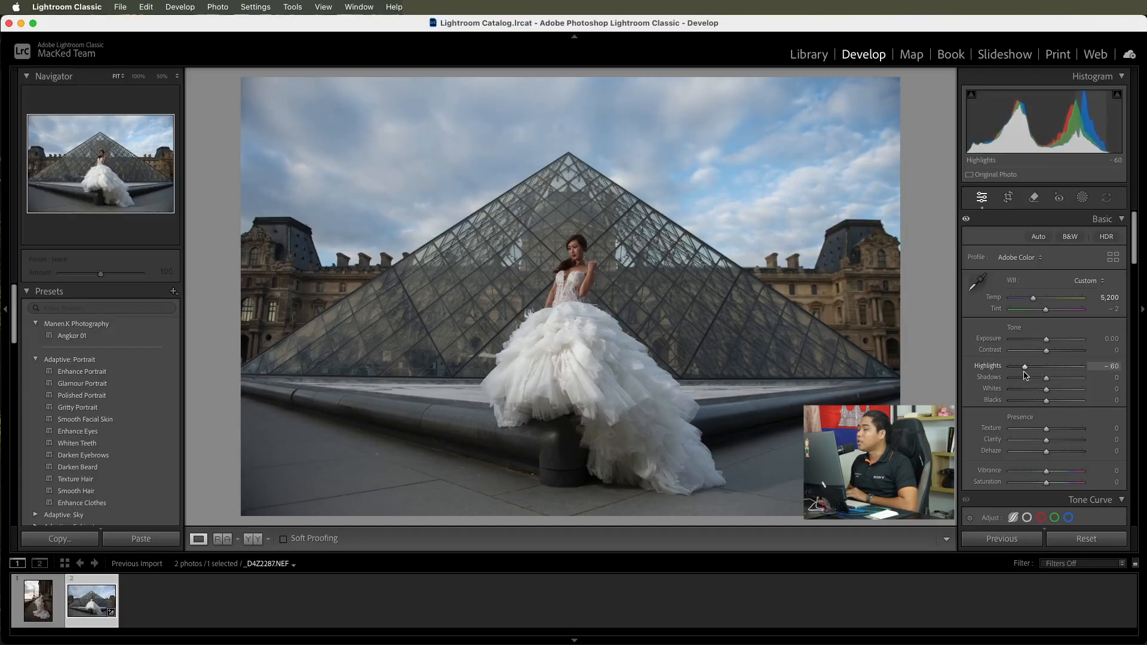
{"action": "left_click", "coordinate": [562, 331]}
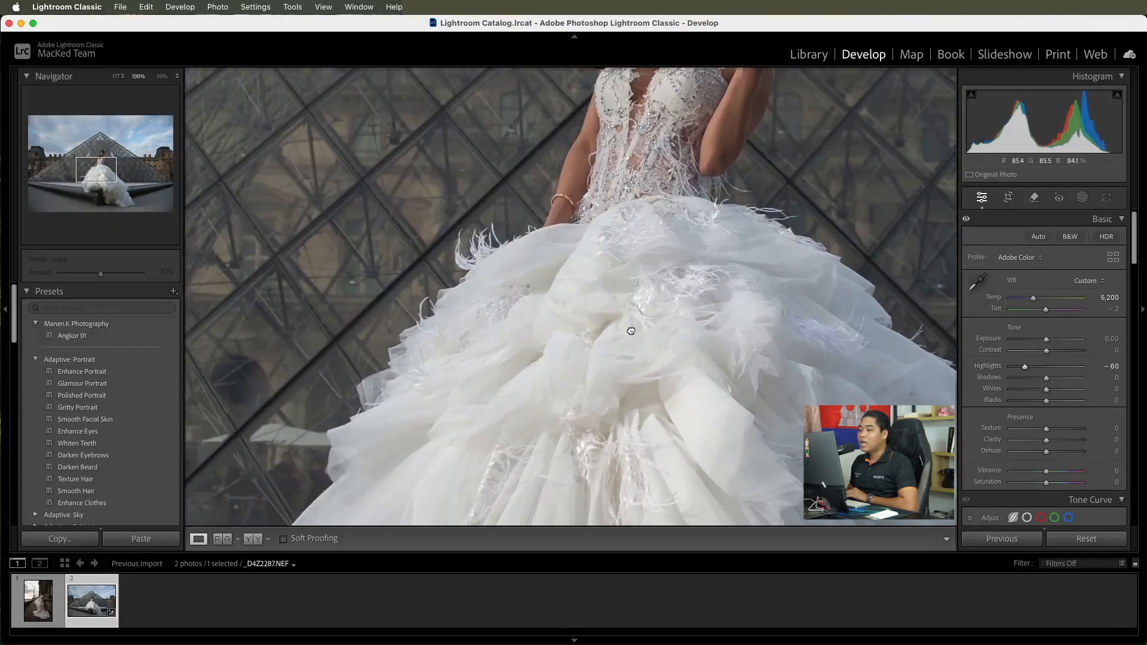
{"action": "left_click", "coordinate": [569, 288]}
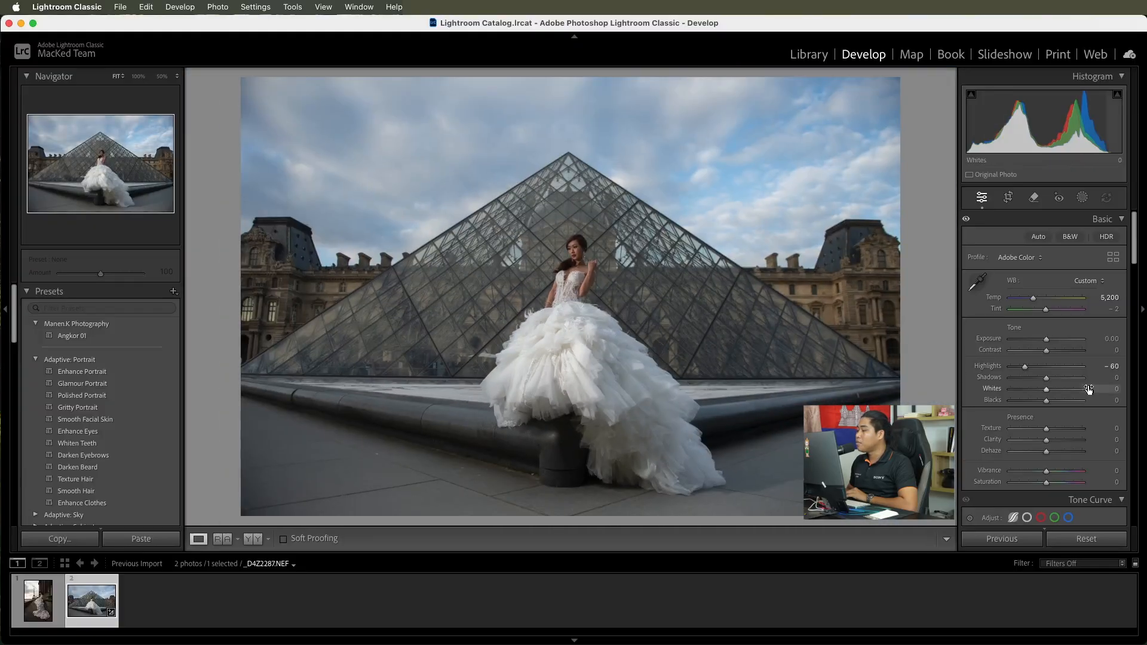
{"action": "left_click_drag", "start_coordinate": [1047, 378], "coordinate": [1043, 406]}
{"action": "left_click_drag", "start_coordinate": [1047, 339], "coordinate": [1048, 347]}
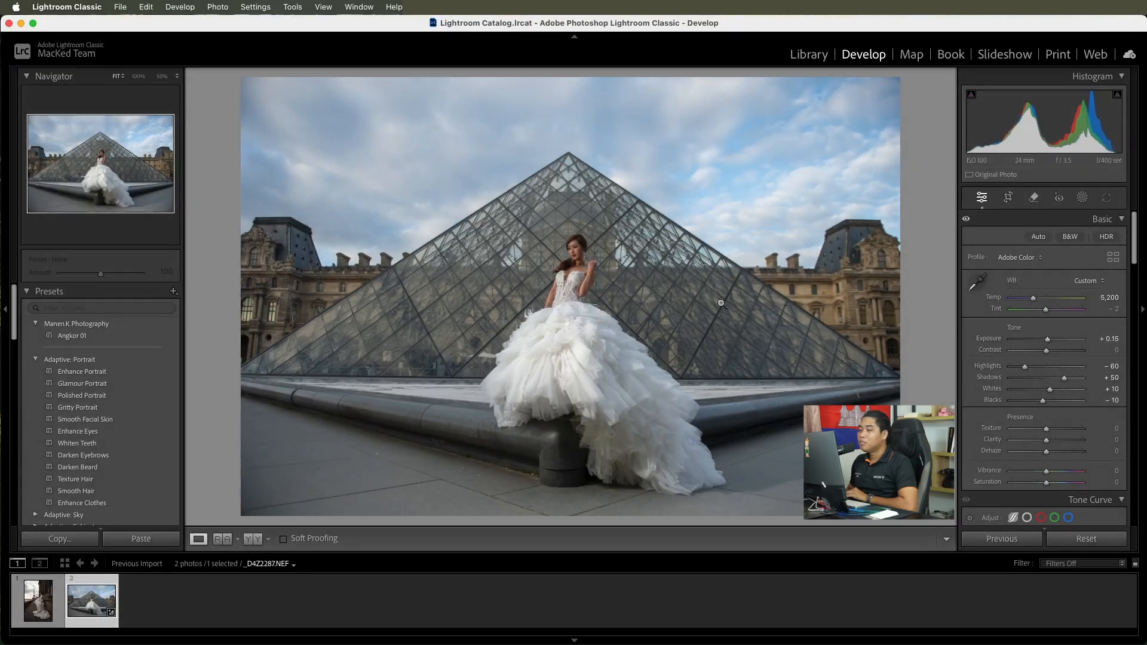
Step: Check the bride up close, and set Highlights to -100 and Shadows to +25
{"action": "key", "text": "z"}
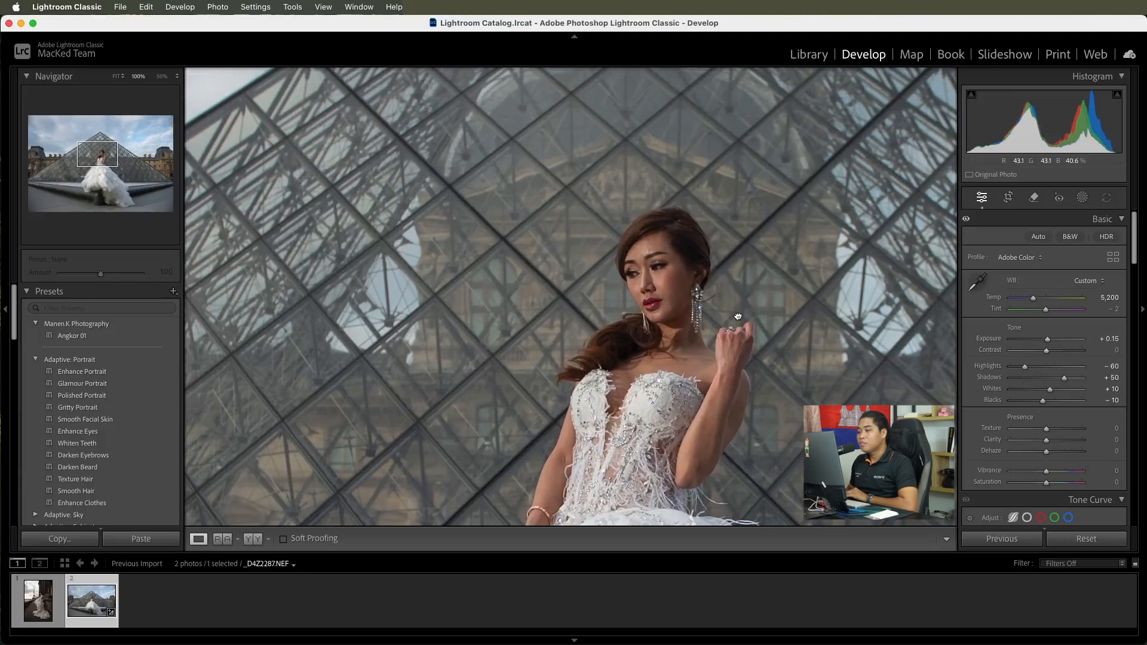
{"action": "key", "text": "z"}
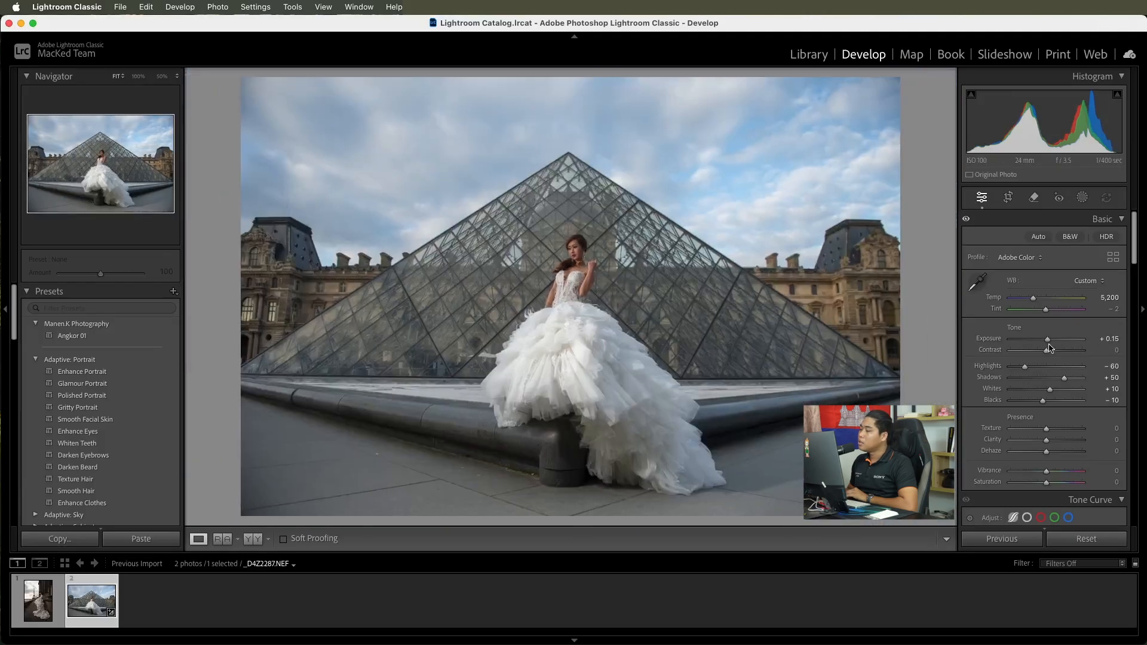
{"action": "left_click_drag", "start_coordinate": [1025, 366], "coordinate": [1055, 386]}
Step: Set the photo's Vibrance to +10
{"action": "scroll", "coordinate": [1033, 430], "scroll_direction": "down", "scroll_amount": 1}
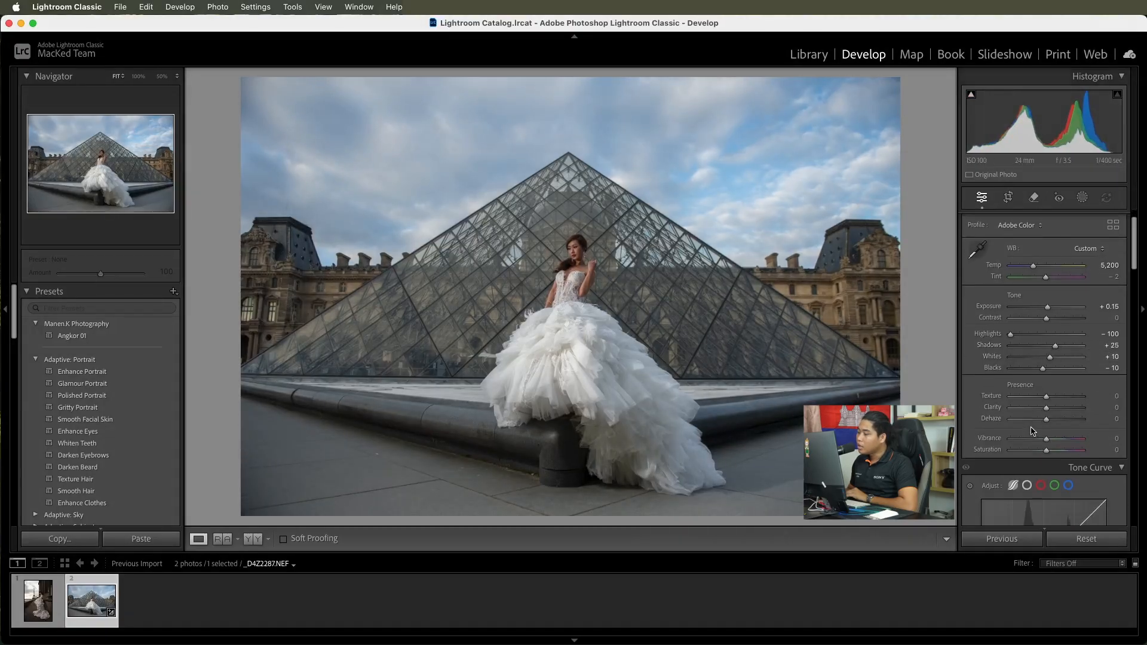
{"action": "scroll", "coordinate": [1033, 431], "scroll_direction": "down", "scroll_amount": 1}
{"action": "left_click_drag", "start_coordinate": [1055, 404], "coordinate": [1059, 404]}
Step: In the Color Mixer, set the orange range's Luminance to +40 and Saturation to -5
{"action": "scroll", "coordinate": [1059, 382], "scroll_direction": "down", "scroll_amount": 3}
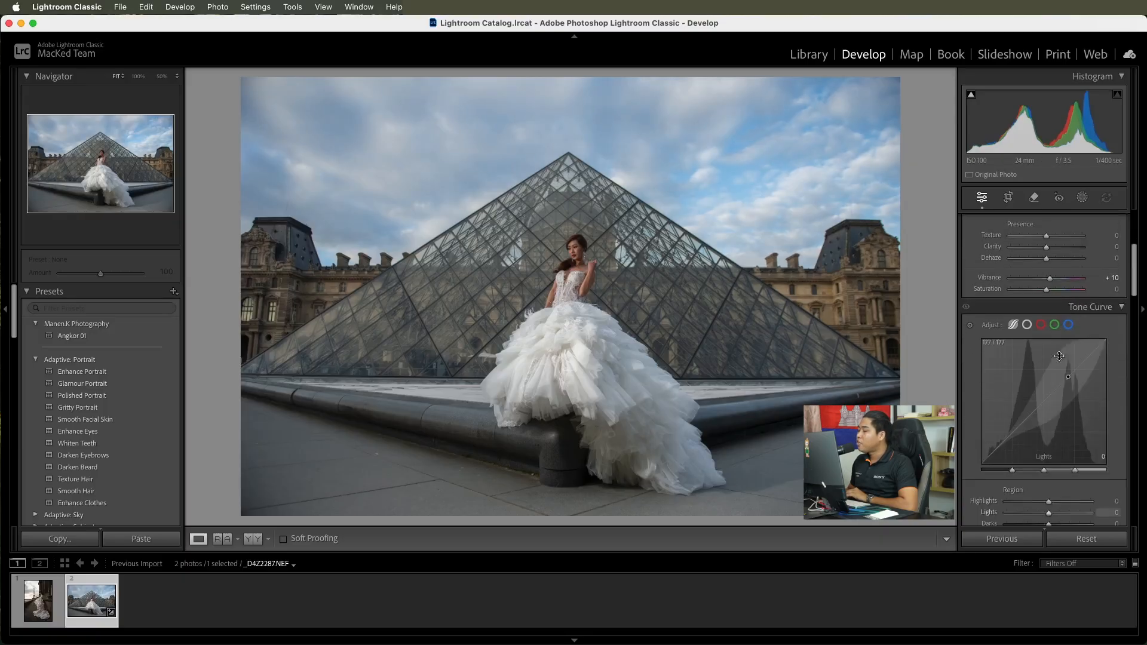
{"action": "scroll", "coordinate": [1043, 375], "scroll_direction": "down", "scroll_amount": 5}
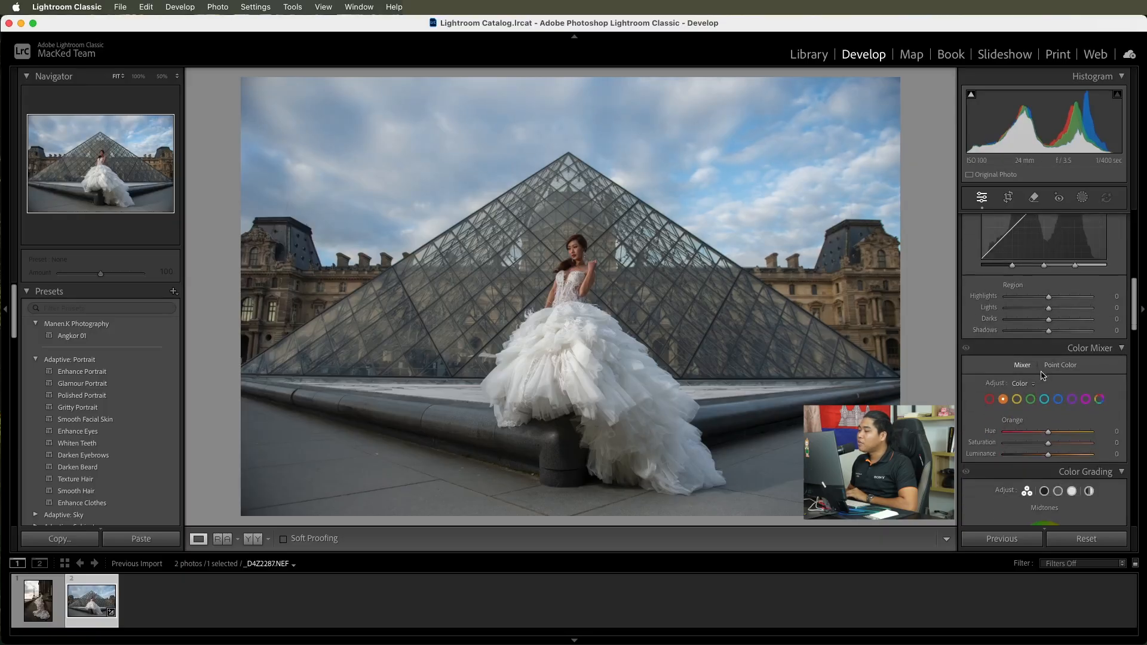
{"action": "scroll", "coordinate": [1043, 376], "scroll_direction": "down", "scroll_amount": 2}
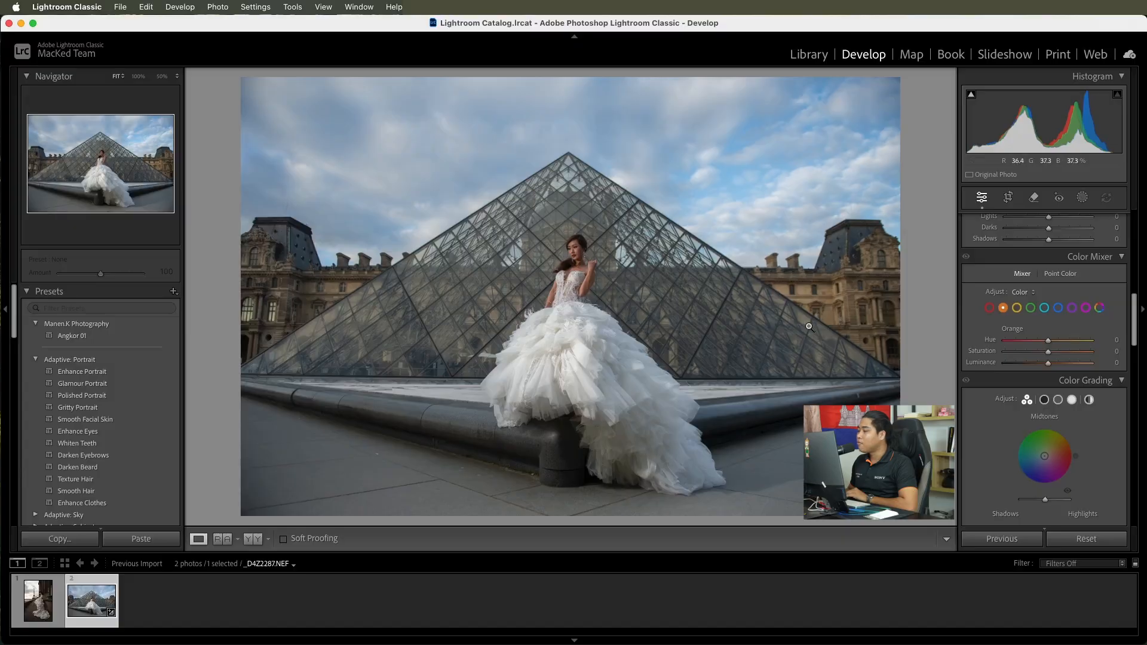
{"action": "left_click", "coordinate": [989, 307]}
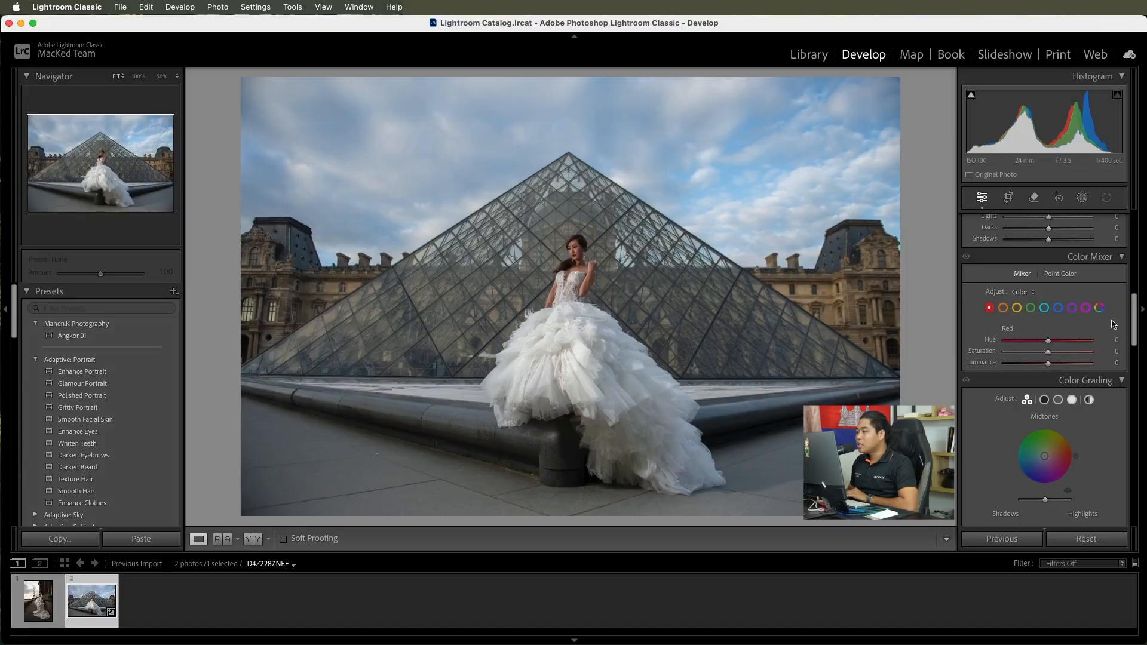
{"action": "left_click", "coordinate": [1002, 310]}
{"action": "mouse_move", "coordinate": [1050, 364]}
{"action": "left_mouse_down"}
{"action": "mouse_move", "coordinate": [1069, 366]}
{"action": "mouse_move", "coordinate": [1047, 367]}
{"action": "left_mouse_up"}
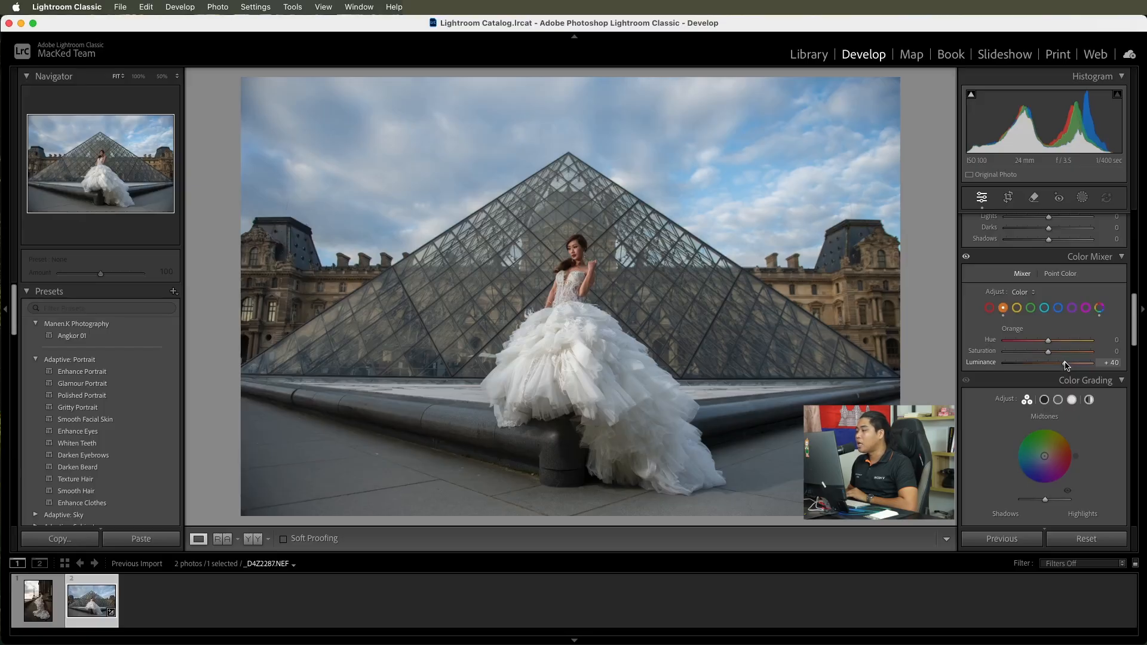
{"action": "mouse_move", "coordinate": [1067, 366]}
{"action": "left_mouse_down"}
{"action": "mouse_move", "coordinate": [1020, 365]}
{"action": "mouse_move", "coordinate": [1070, 368]}
{"action": "left_mouse_up"}
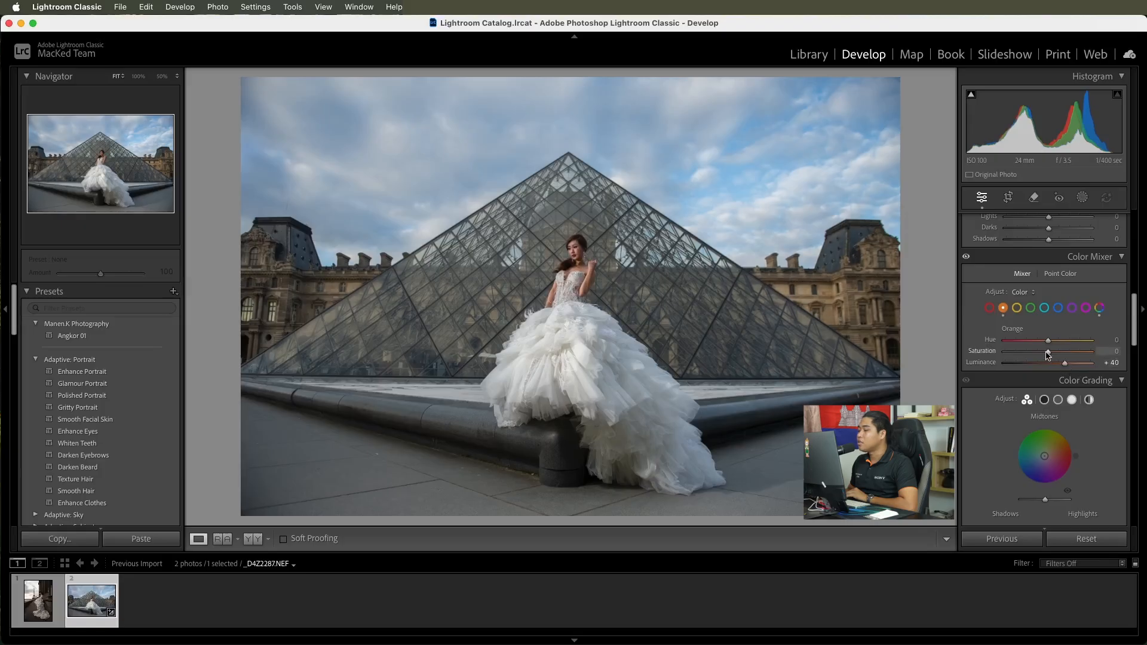
{"action": "mouse_move", "coordinate": [1050, 354]}
{"action": "left_mouse_down"}
{"action": "mouse_move", "coordinate": [1013, 354]}
{"action": "mouse_move", "coordinate": [1091, 357]}
{"action": "mouse_move", "coordinate": [1067, 359]}
{"action": "left_mouse_up"}
{"action": "mouse_move", "coordinate": [1032, 344]}
{"action": "left_mouse_down"}
{"action": "mouse_move", "coordinate": [1010, 343]}
{"action": "mouse_move", "coordinate": [1093, 346]}
{"action": "mouse_move", "coordinate": [1010, 345]}
{"action": "mouse_move", "coordinate": [1052, 345]}
{"action": "left_mouse_up"}
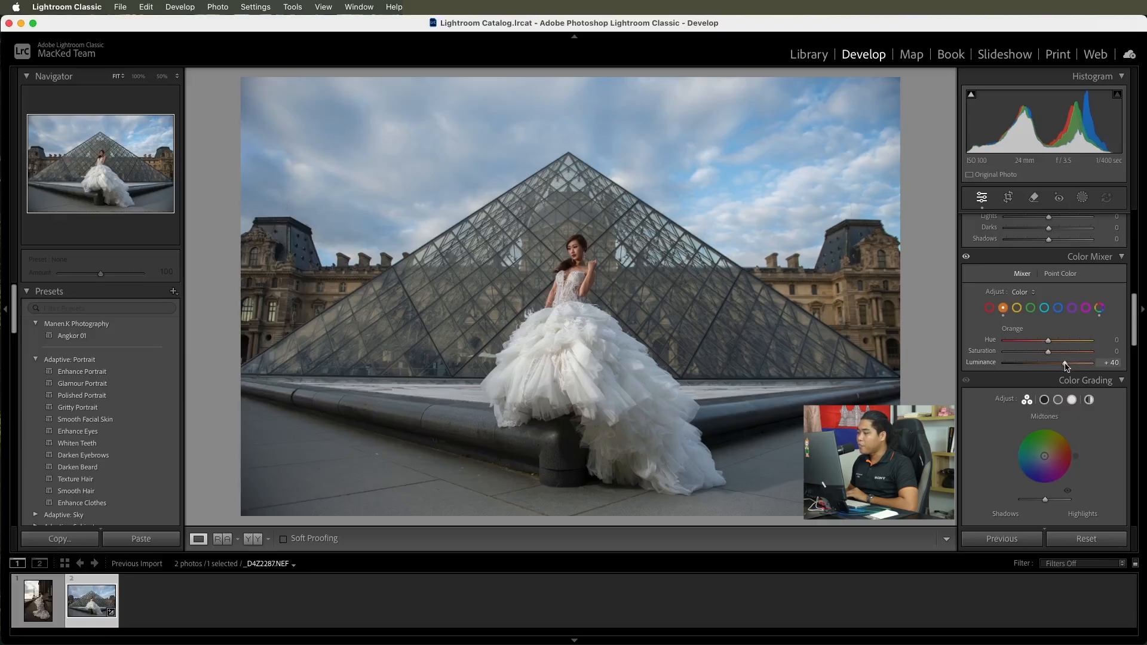
{"action": "scroll", "coordinate": [1054, 357], "scroll_direction": "up", "scroll_amount": 1}
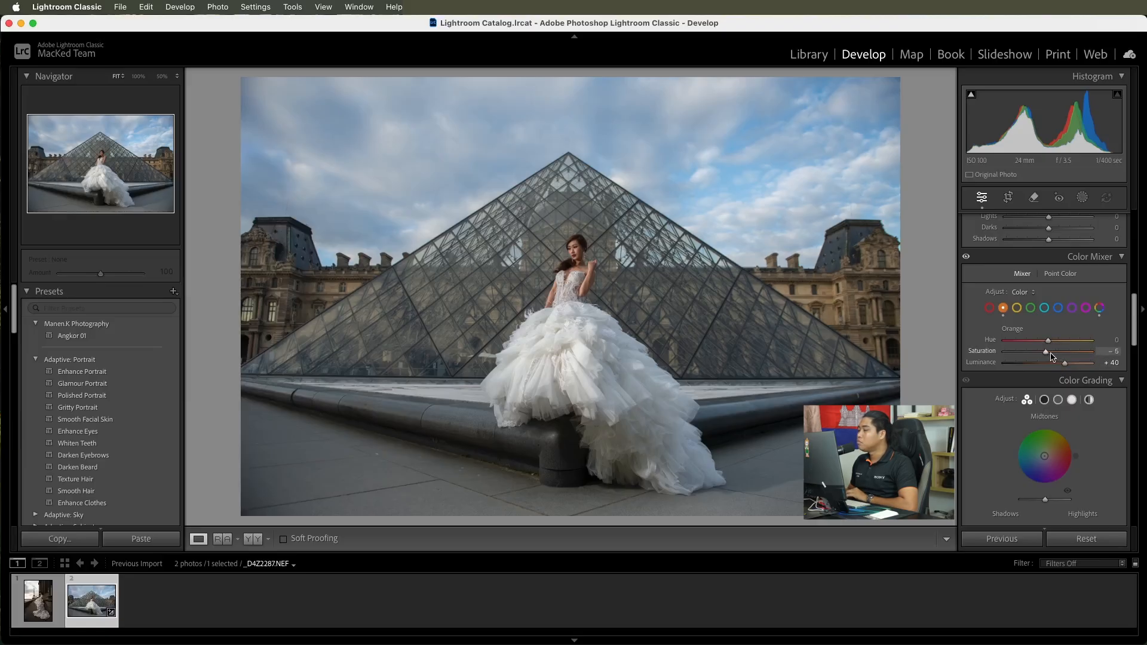
Step: Adjust the red and yellow ranges in the Color Mixer and look over the green and aqua ranges
{"action": "left_click", "coordinate": [991, 309]}
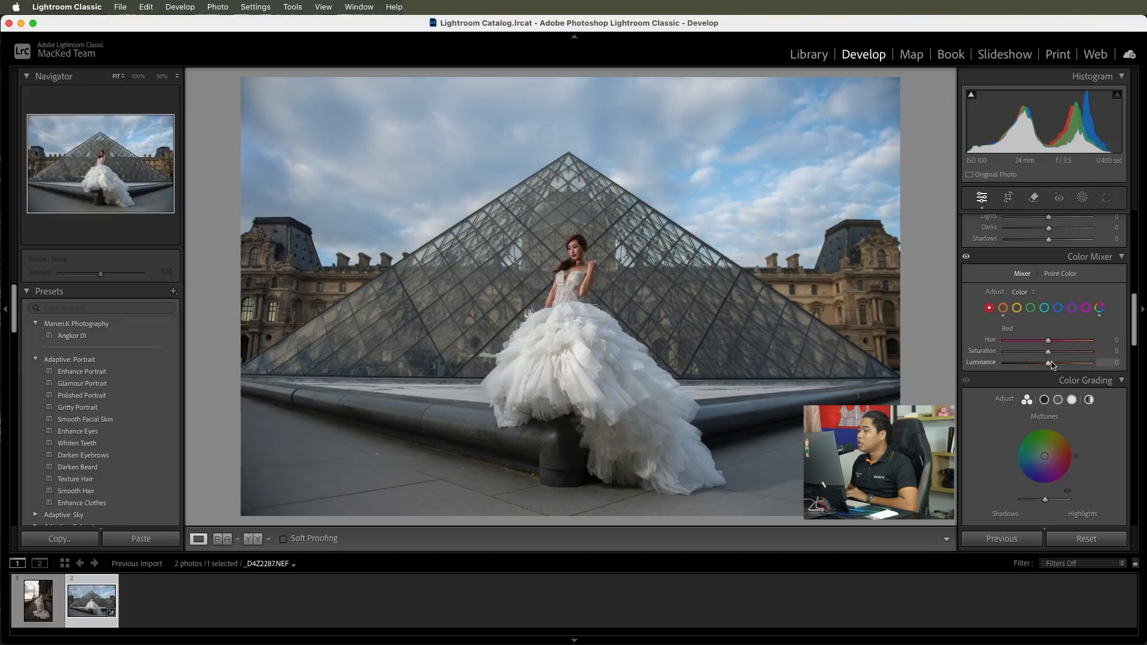
{"action": "left_click", "coordinate": [1017, 308]}
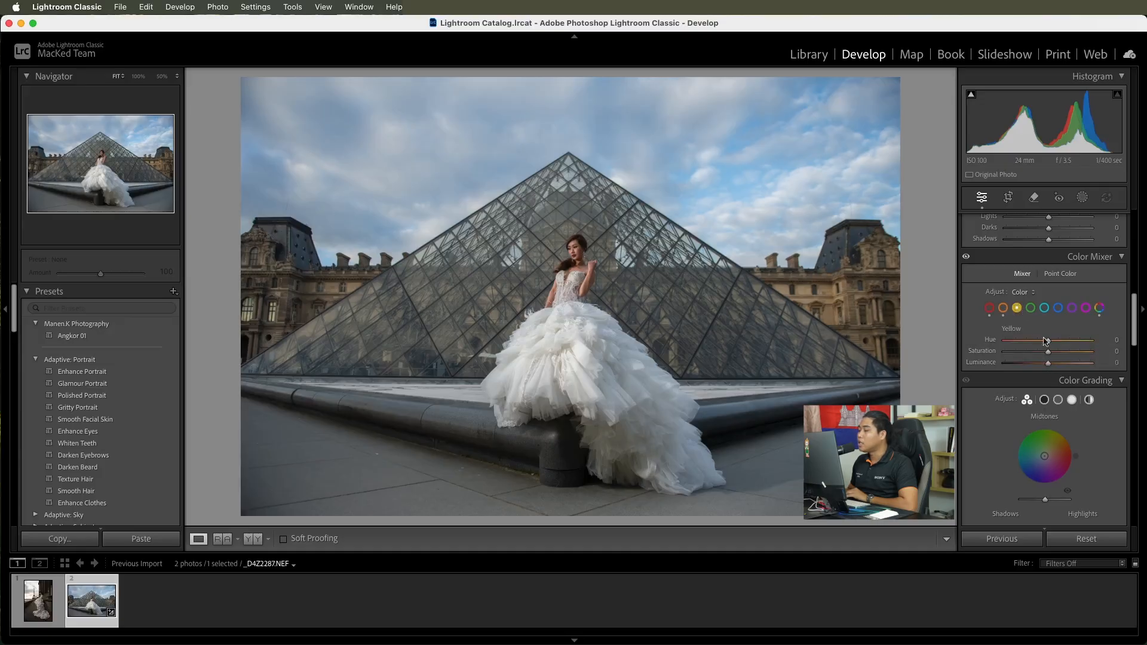
{"action": "left_click", "coordinate": [1030, 309]}
{"action": "left_click", "coordinate": [1044, 311]}
Step: Set the blue range's Luminance to -20, Saturation to +15 and Hue to +10 in the Color Mixer
{"action": "left_click", "coordinate": [1058, 309]}
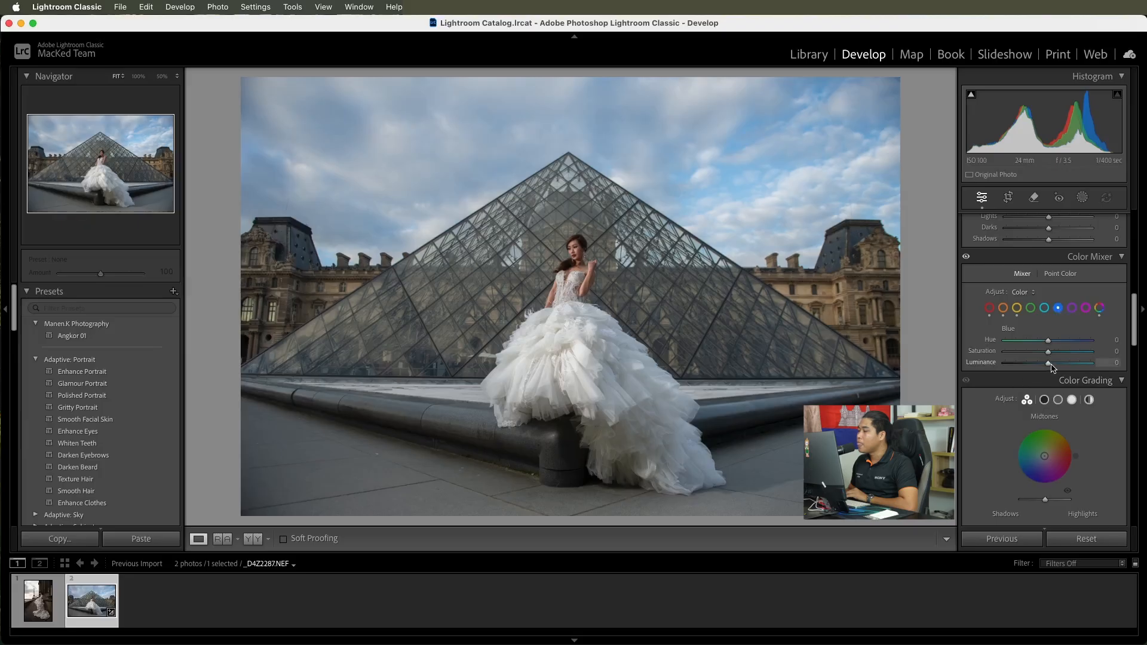
{"action": "left_click_drag", "start_coordinate": [1053, 366], "coordinate": [1040, 367]}
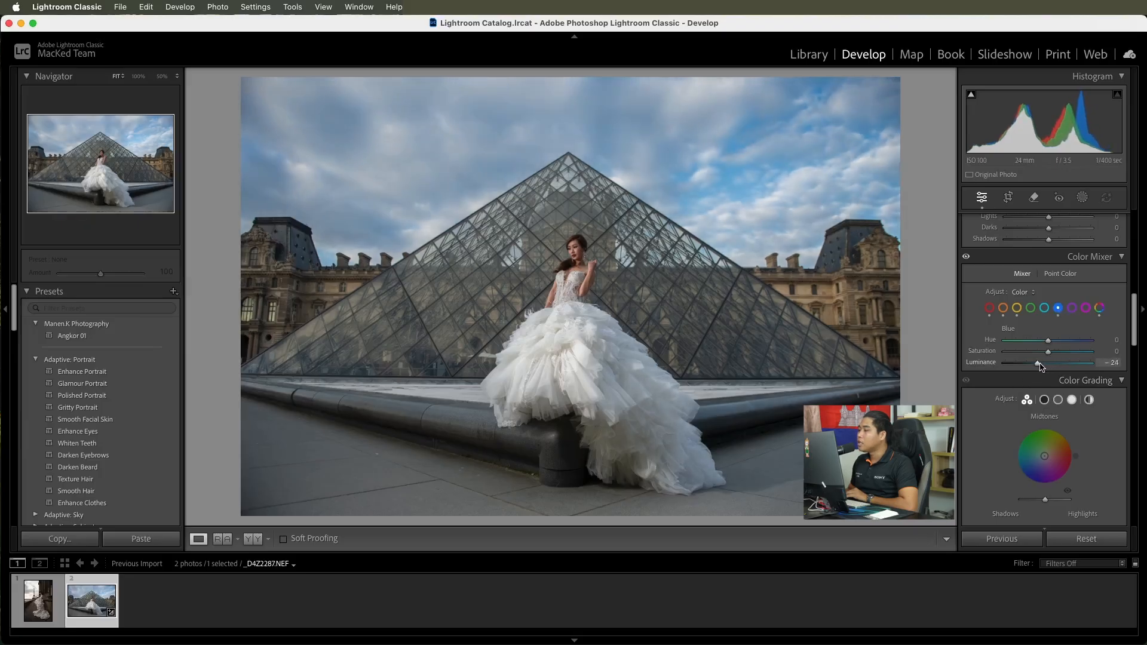
{"action": "left_click_drag", "start_coordinate": [1049, 352], "coordinate": [1053, 355]}
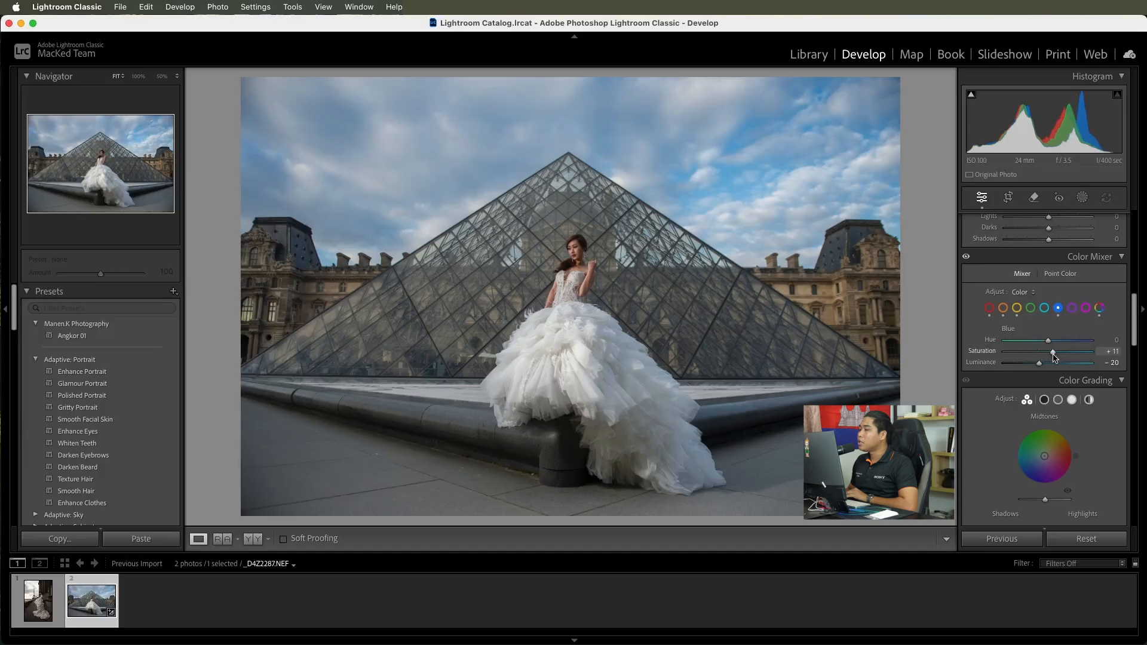
{"action": "left_click_drag", "start_coordinate": [1048, 340], "coordinate": [1056, 350]}
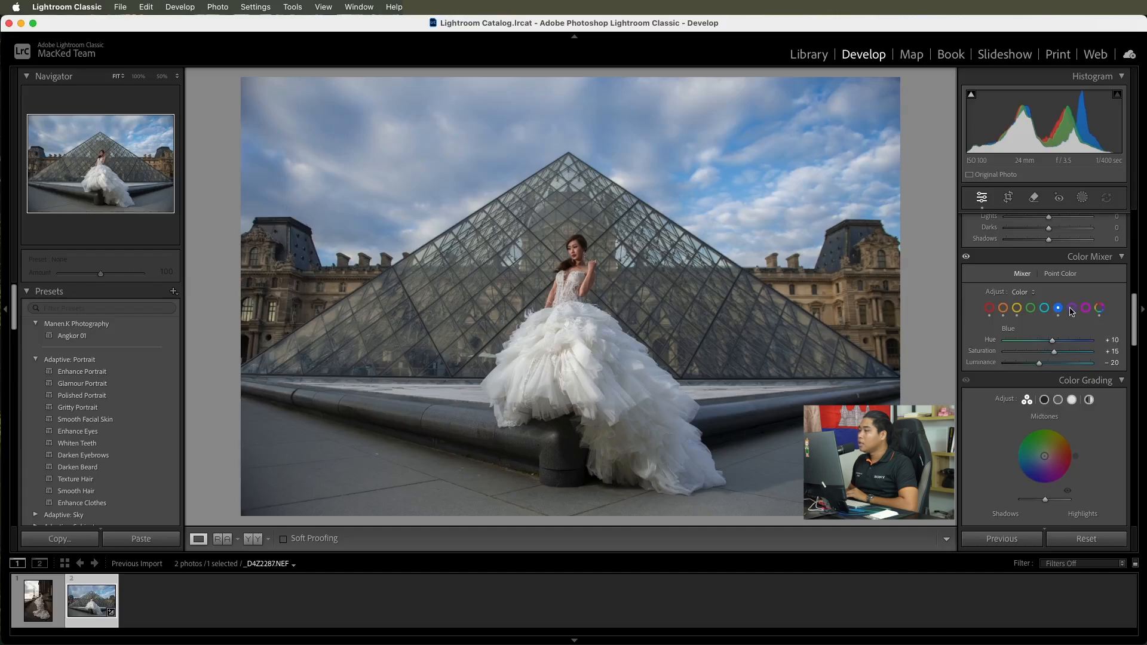
Step: Collapse the Color Grading, Detail and Lens Corrections sections and bring up the Calibration settings
{"action": "scroll", "coordinate": [1058, 426], "scroll_direction": "down", "scroll_amount": 3}
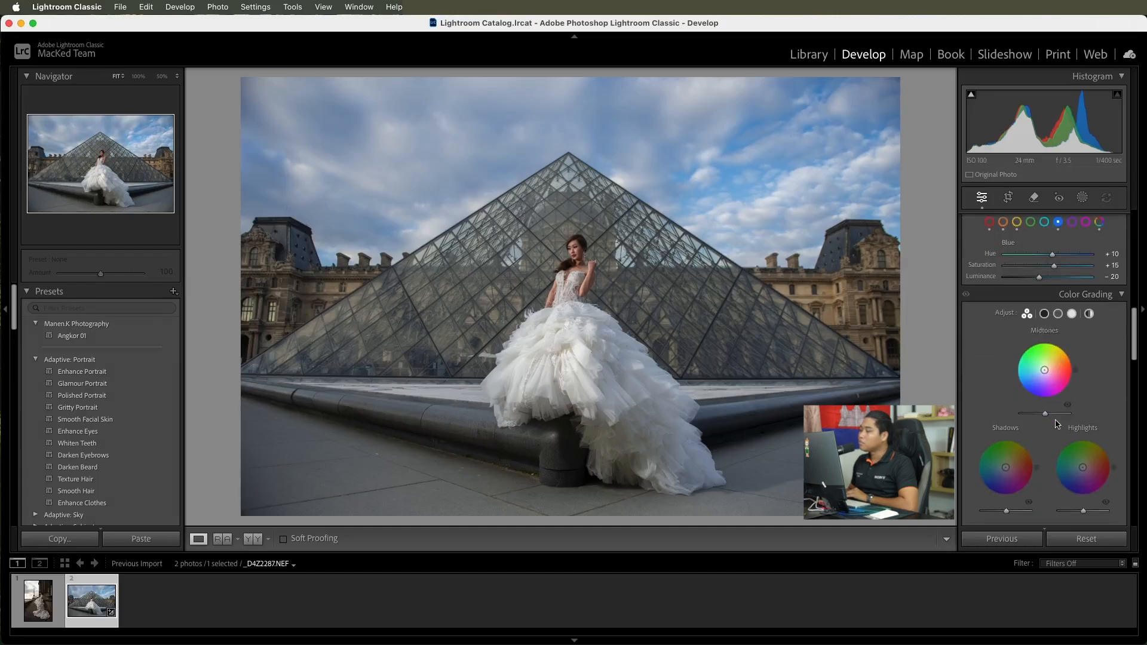
{"action": "left_click", "coordinate": [1112, 298]}
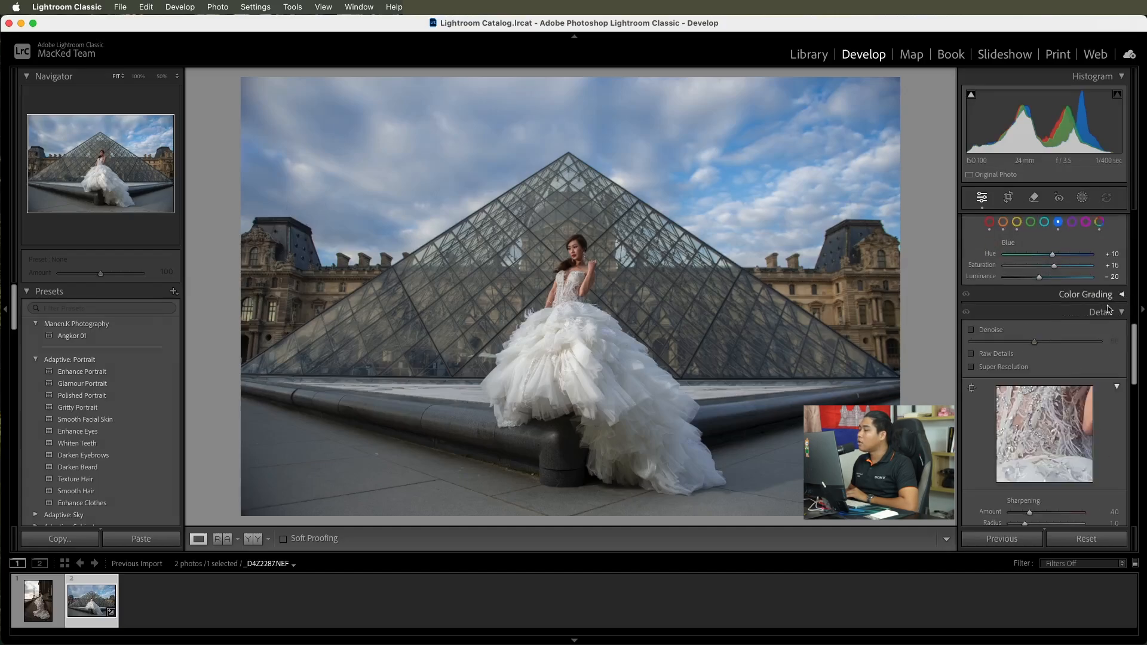
{"action": "scroll", "coordinate": [1045, 389], "scroll_direction": "down", "scroll_amount": 7}
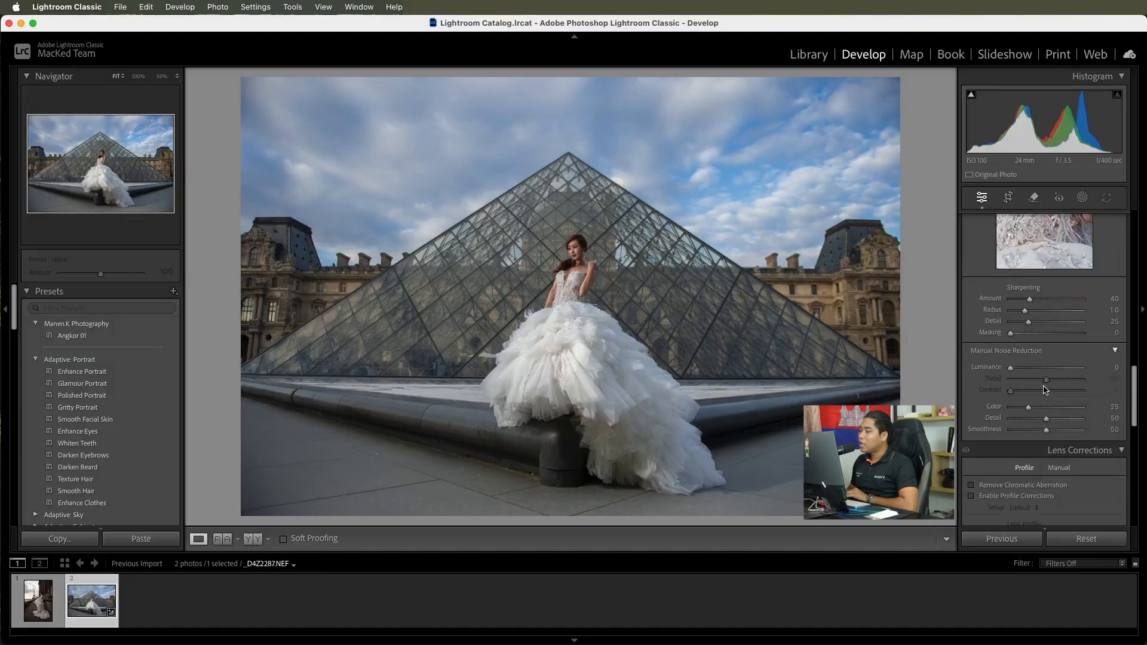
{"action": "scroll", "coordinate": [1045, 389], "scroll_direction": "down", "scroll_amount": 20}
{"action": "scroll", "coordinate": [1019, 323], "scroll_direction": "up", "scroll_amount": 3}
{"action": "left_click", "coordinate": [1056, 287]}
{"action": "scroll", "coordinate": [1056, 324], "scroll_direction": "up", "scroll_amount": 5}
{"action": "scroll", "coordinate": [1056, 324], "scroll_direction": "up", "scroll_amount": 4}
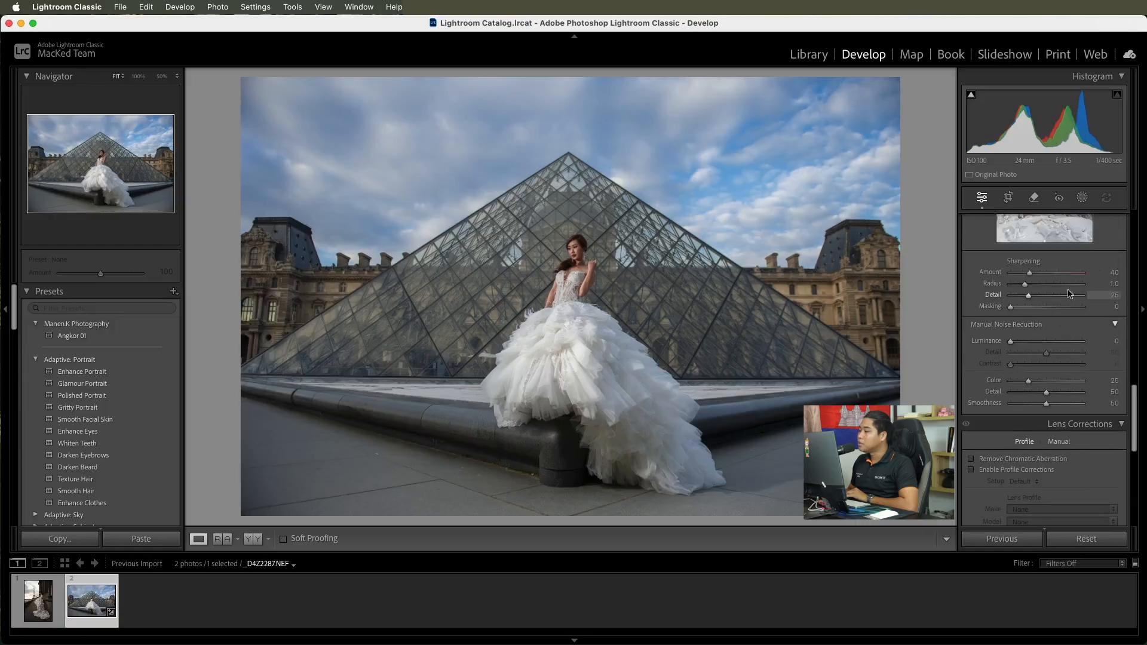
{"action": "left_click", "coordinate": [1080, 424]}
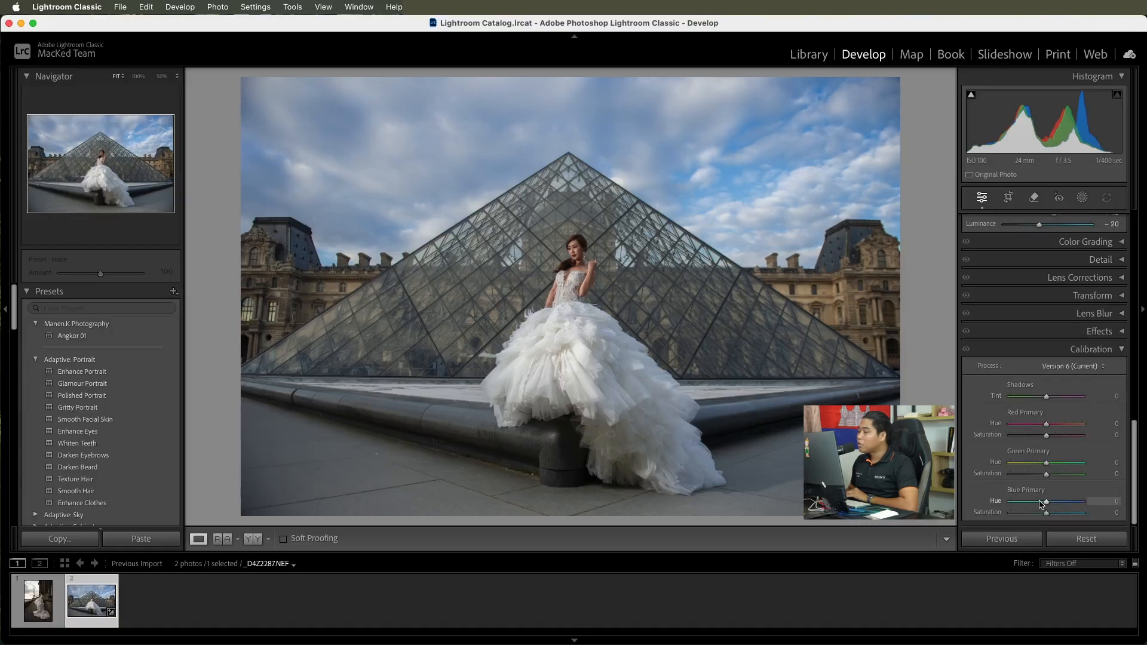
Step: Set the Blue Primary Saturation to +40 in Calibration
{"action": "left_click_drag", "start_coordinate": [1047, 515], "coordinate": [1056, 518]}
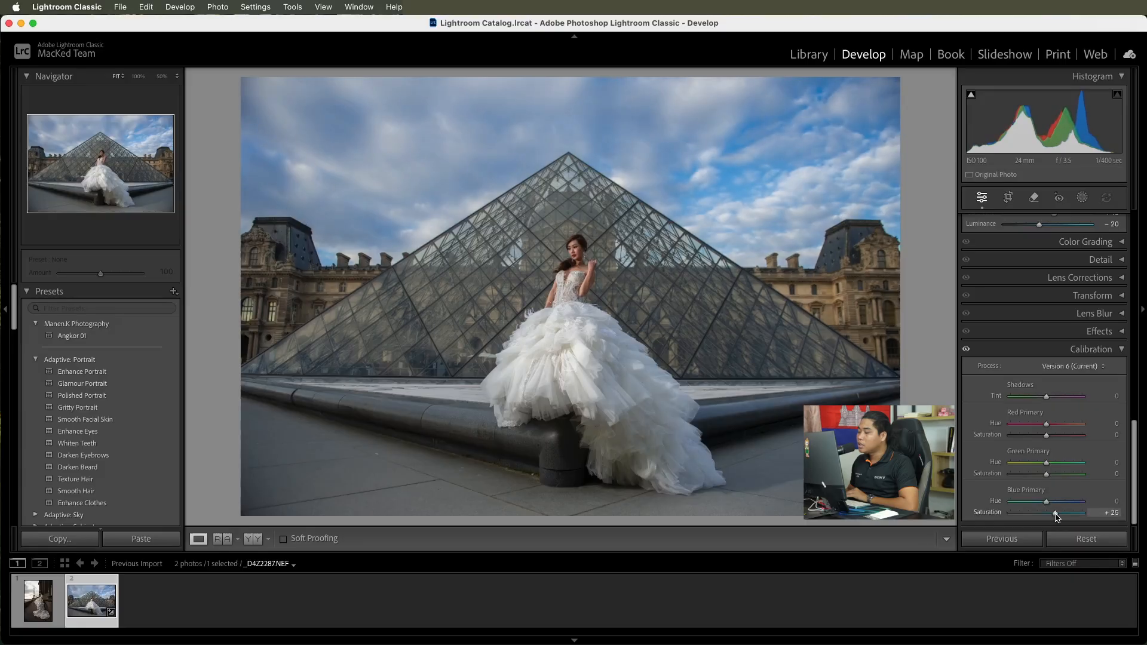
{"action": "left_click_drag", "start_coordinate": [1058, 514], "coordinate": [1060, 514]}
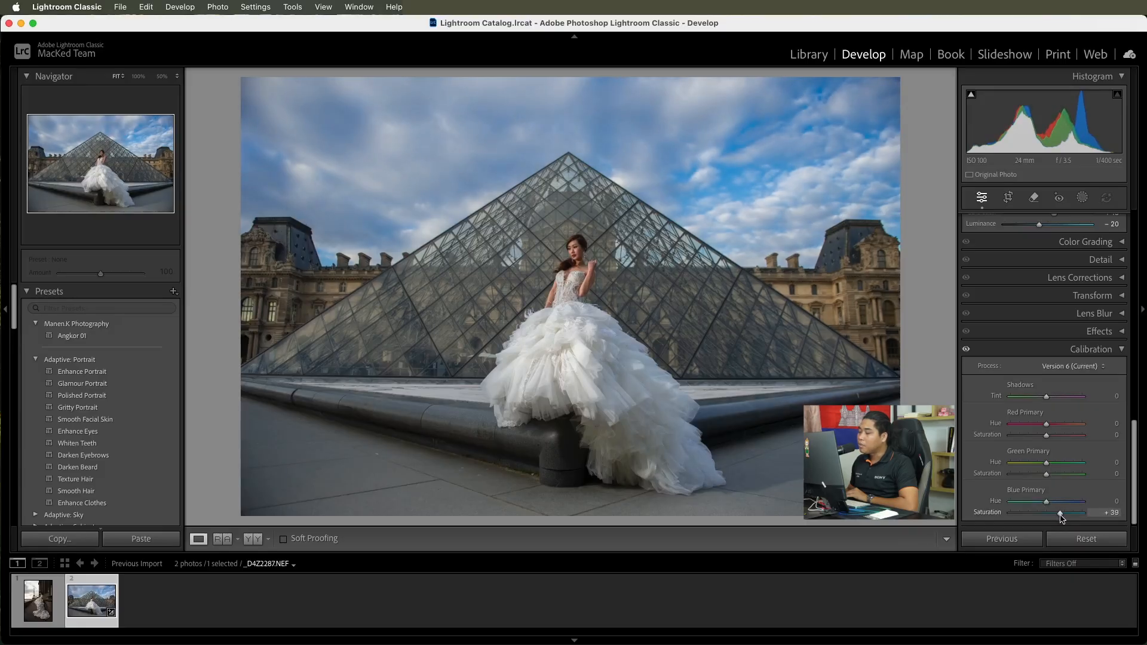
{"action": "left_click_drag", "start_coordinate": [1062, 522], "coordinate": [1061, 520]}
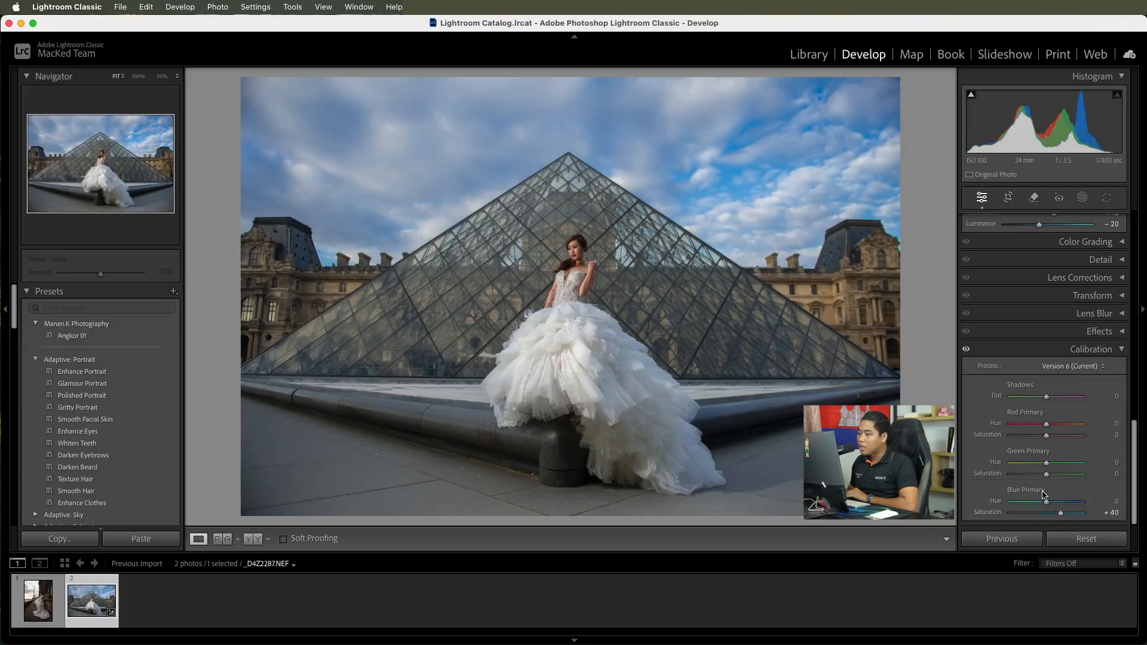
Step: Check the bride up close and compare the whole photo with and without the Calibration adjustments
{"action": "left_click", "coordinate": [605, 245]}
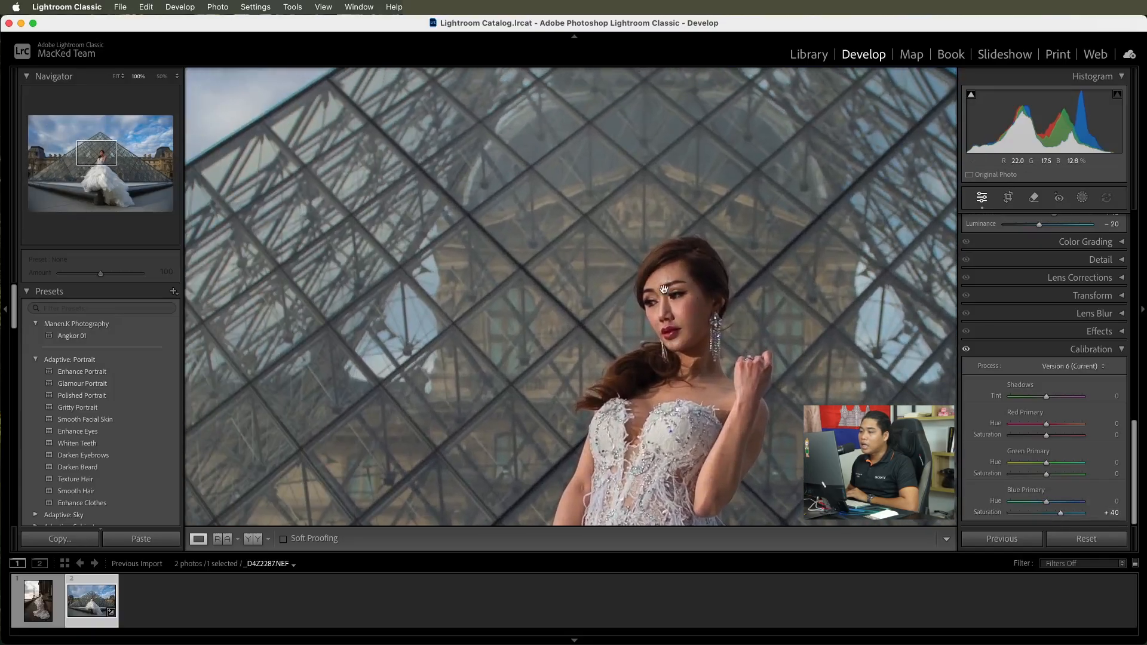
{"action": "left_click", "coordinate": [661, 305]}
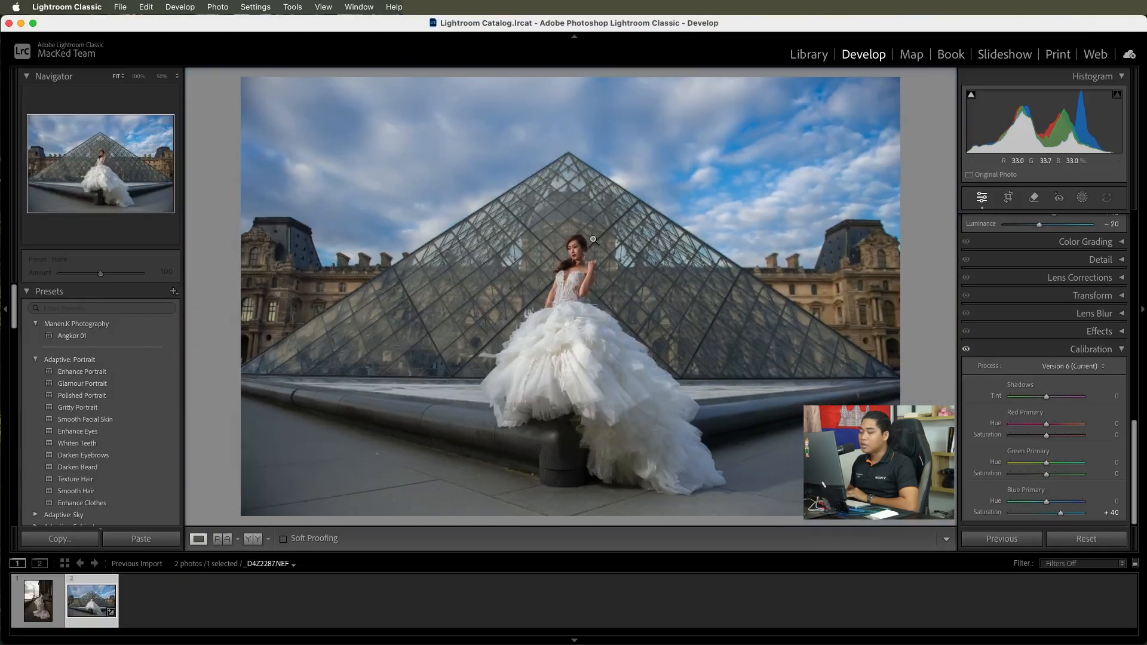
{"action": "left_click", "coordinate": [966, 352]}
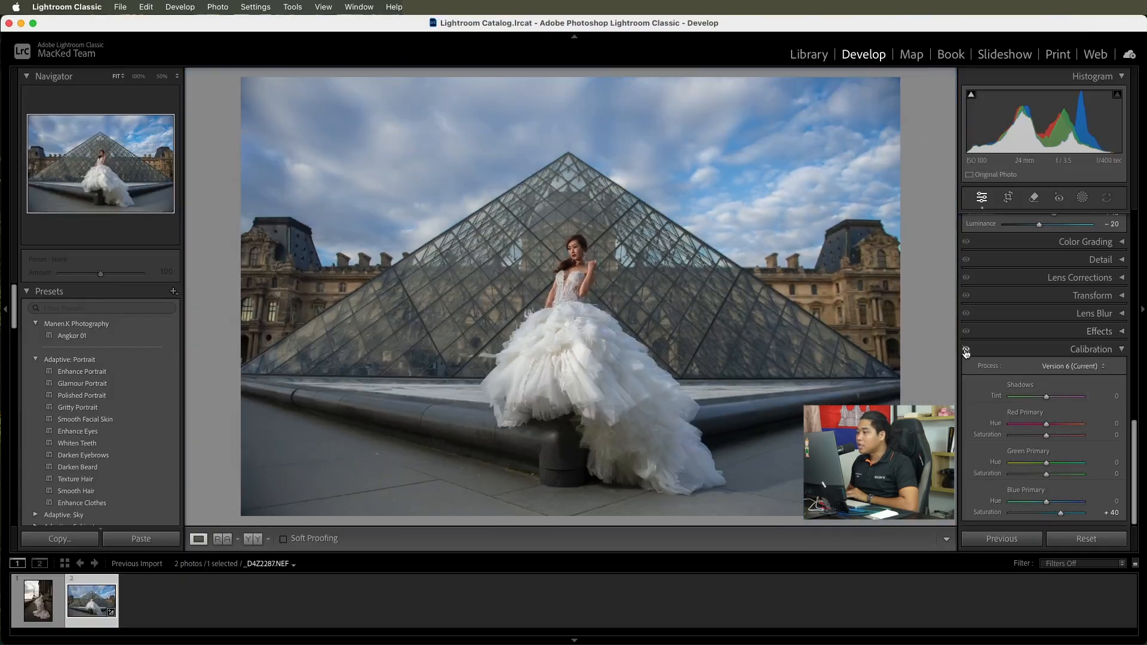
{"action": "left_click", "coordinate": [966, 353]}
{"action": "left_click", "coordinate": [966, 352]}
{"action": "left_click", "coordinate": [966, 353]}
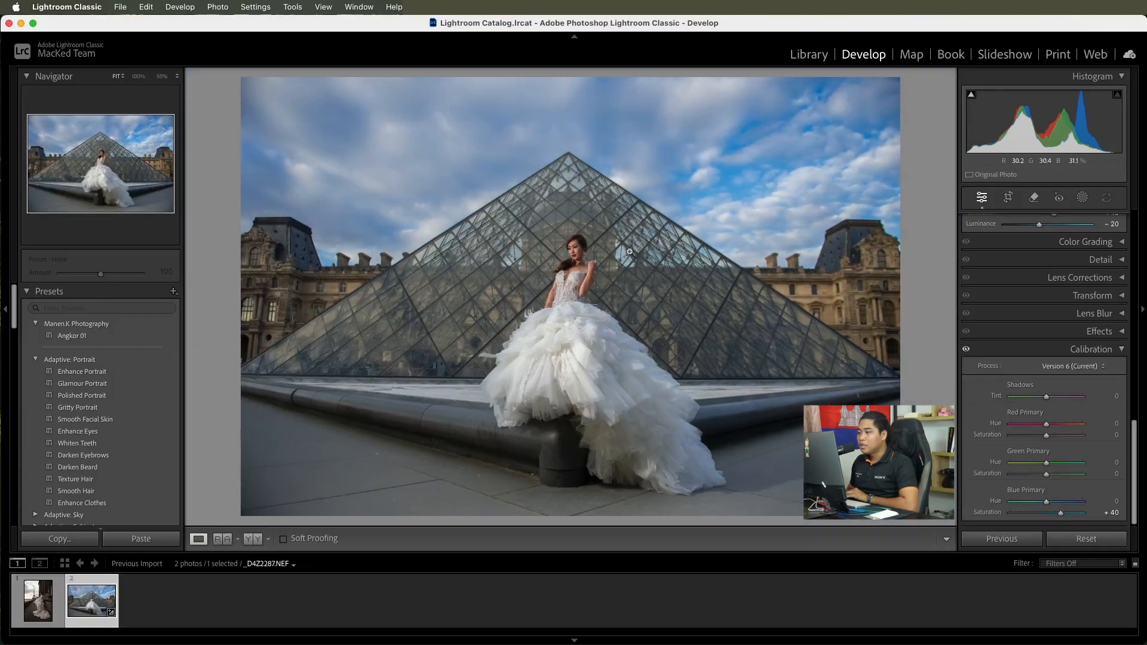
Step: Inspect the bride and the sky at 100% and compare them with the Calibration adjustments off and on
{"action": "left_click", "coordinate": [583, 245]}
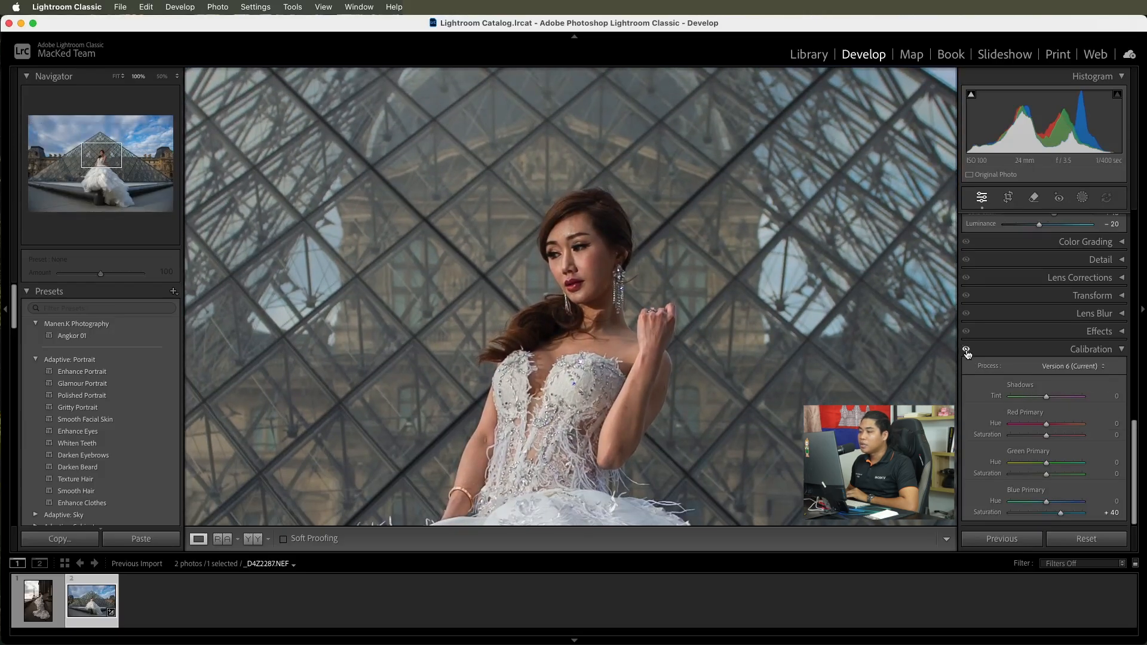
{"action": "left_click", "coordinate": [768, 133]}
{"action": "left_click", "coordinate": [781, 167]}
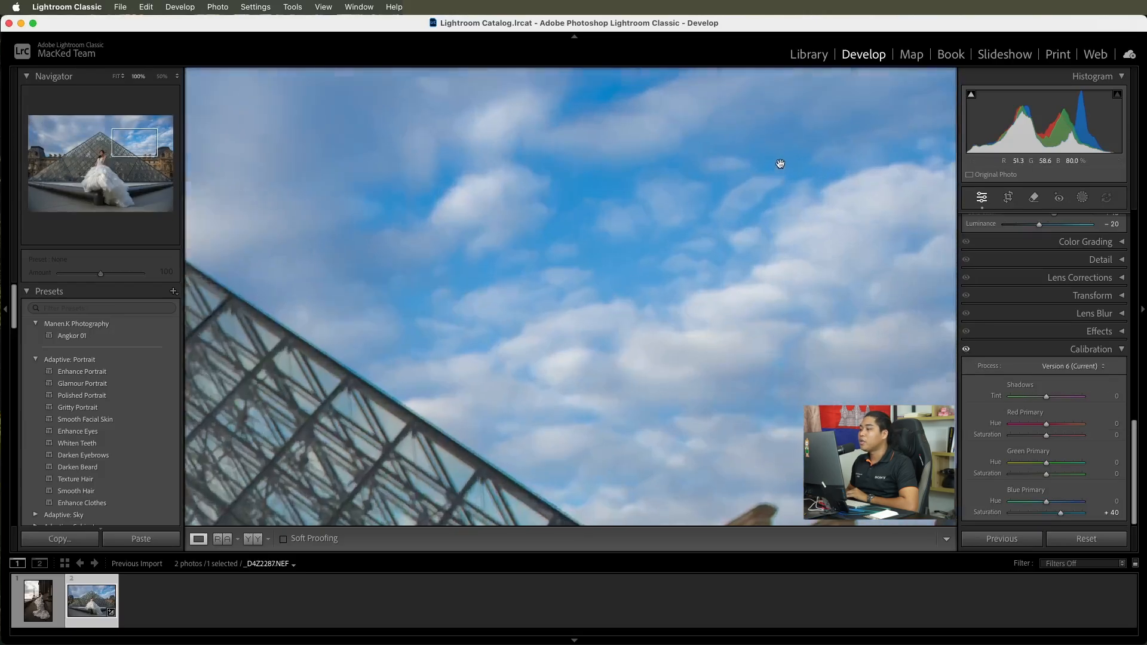
{"action": "left_click_drag", "start_coordinate": [781, 167], "coordinate": [805, 259]}
{"action": "left_click", "coordinate": [966, 350]}
{"action": "left_click", "coordinate": [966, 350]}
{"action": "left_click", "coordinate": [966, 350]}
{"action": "left_click", "coordinate": [966, 350]}
{"action": "left_click", "coordinate": [640, 289]}
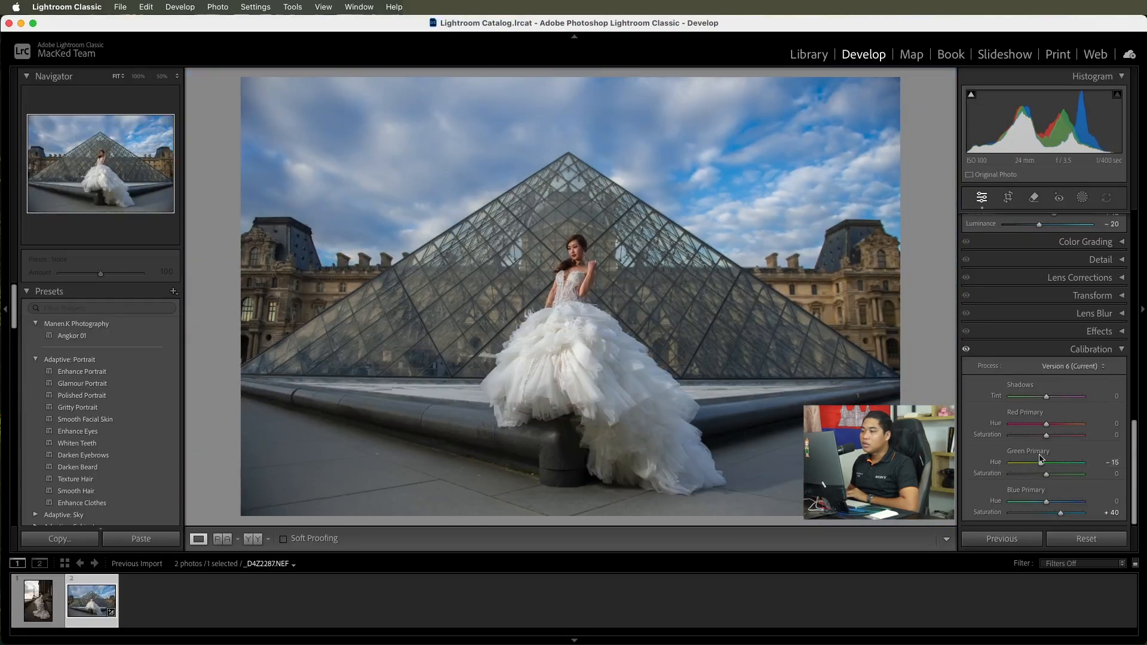
Step: Set the Green Primary Hue to -15 in Calibration and check the bride's skin up close
{"action": "left_click_drag", "start_coordinate": [1046, 463], "coordinate": [1041, 463]}
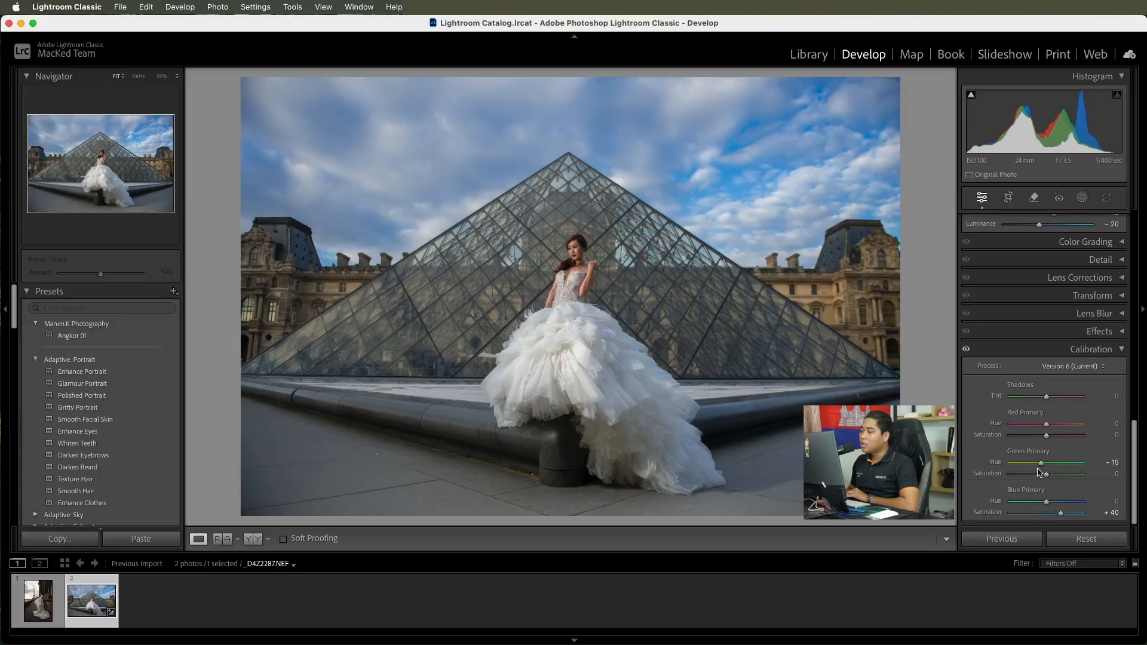
{"action": "left_click", "coordinate": [563, 246]}
{"action": "left_click_drag", "start_coordinate": [676, 301], "coordinate": [606, 263]}
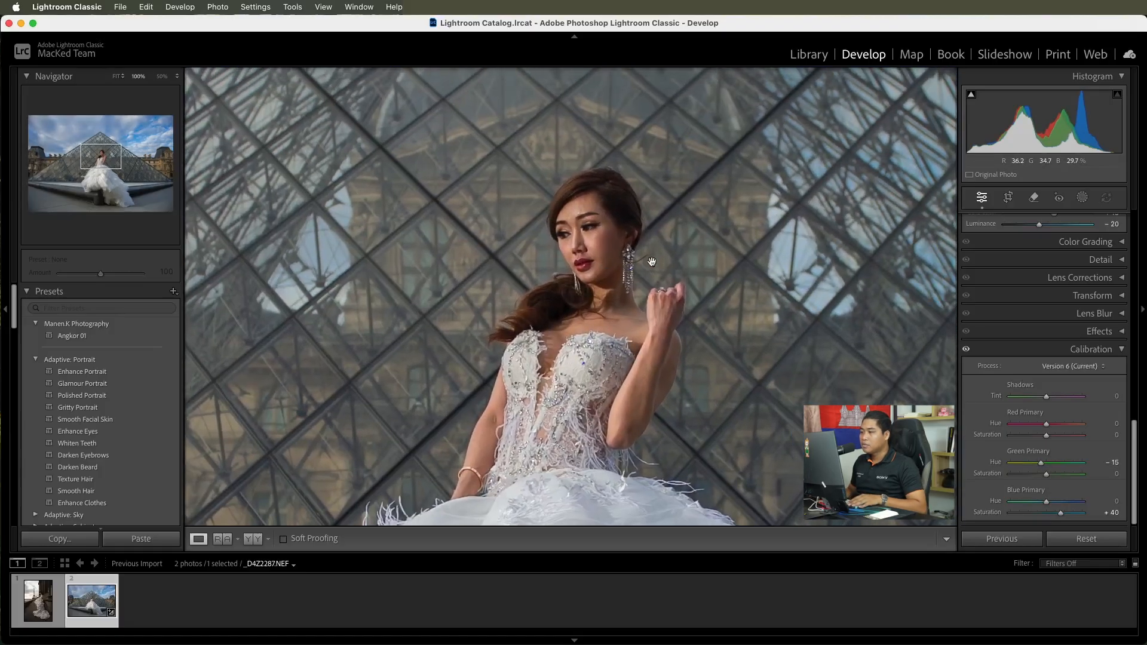
{"action": "left_click", "coordinate": [629, 272]}
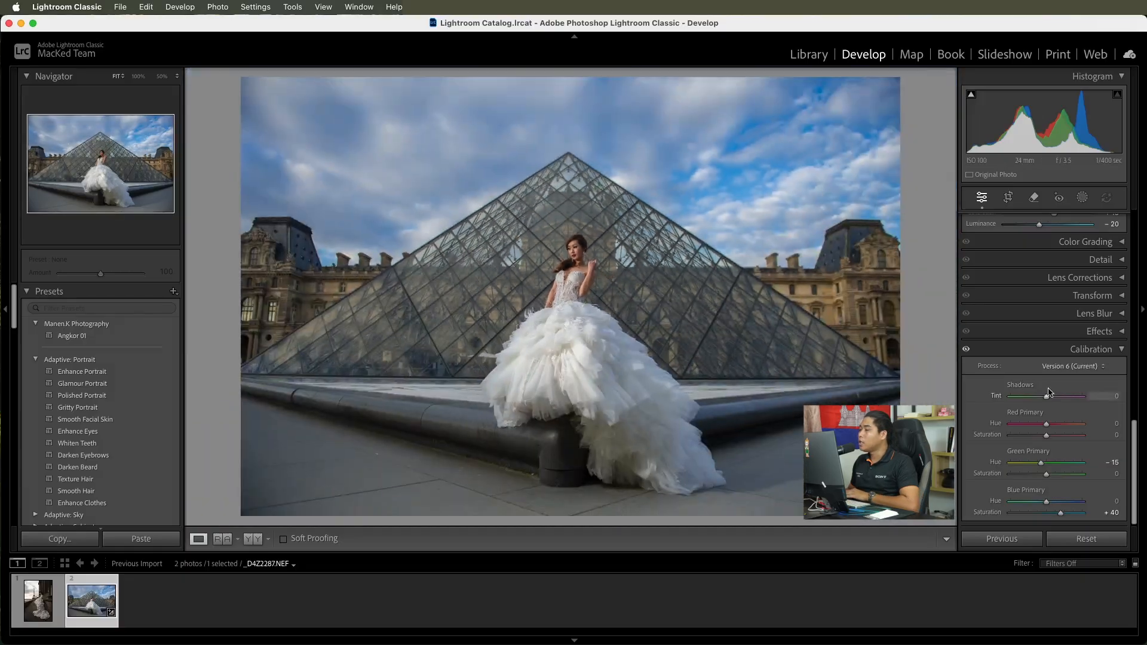
Step: Copy the pyramid photo's develop settings, including Basic, Curve, Color Mixer, Lens Corrections, Effects and Calibration but not Transform, Crop or Masking
{"action": "scroll", "coordinate": [1050, 362], "scroll_direction": "up", "scroll_amount": 5}
{"action": "scroll", "coordinate": [1051, 363], "scroll_direction": "up", "scroll_amount": 10}
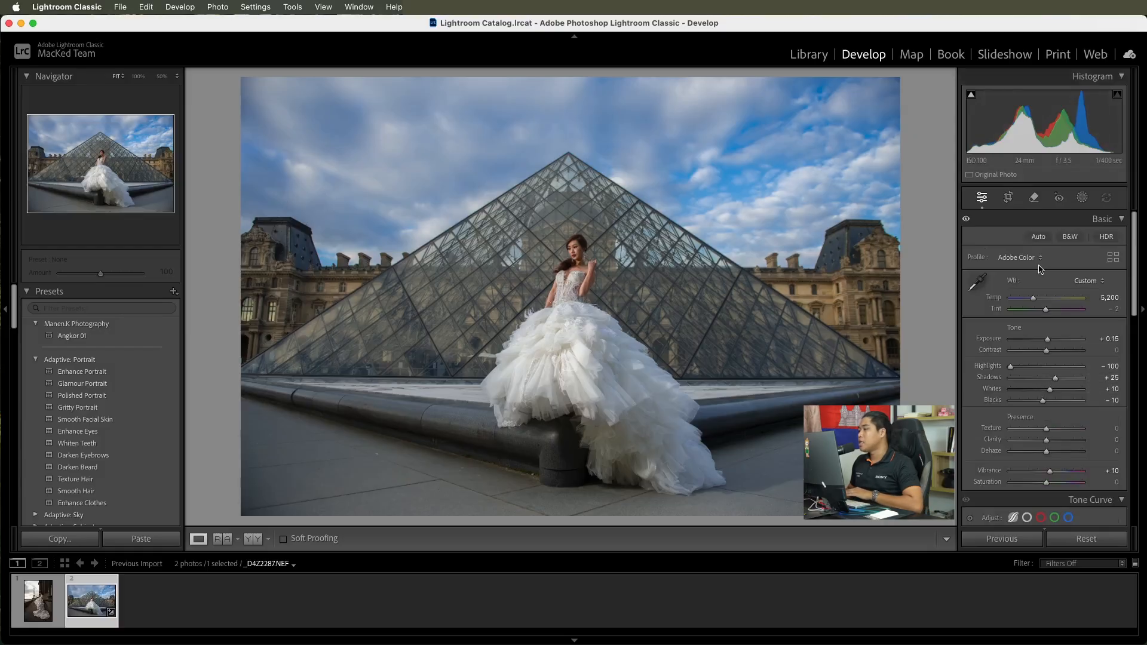
{"action": "scroll", "coordinate": [1043, 395], "scroll_direction": "down", "scroll_amount": 10}
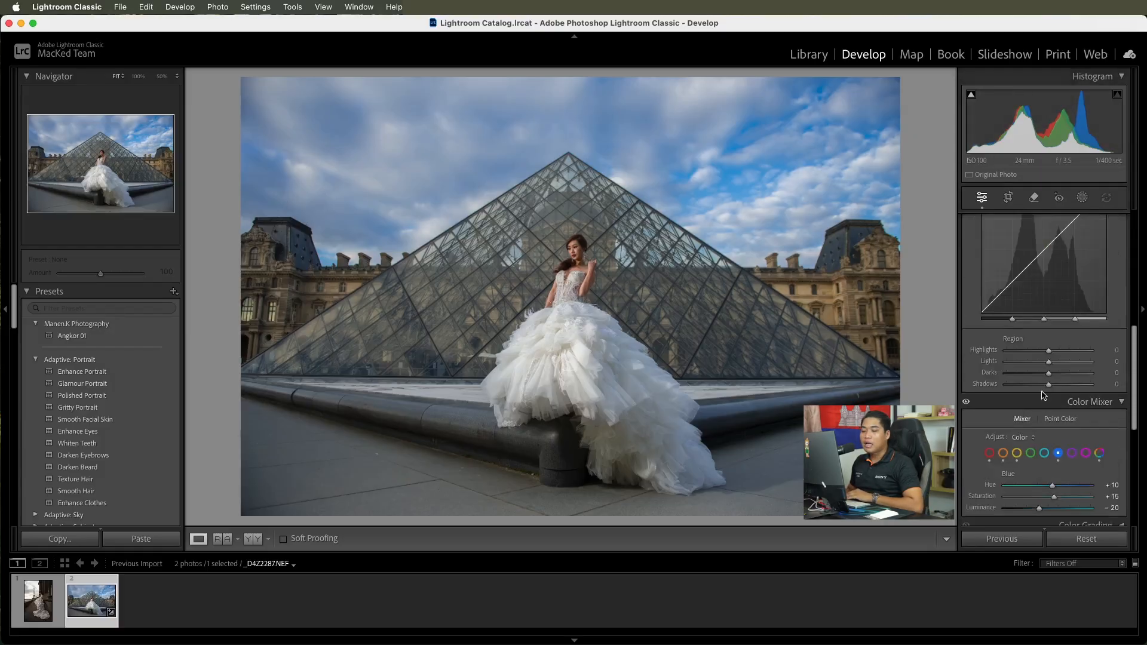
{"action": "scroll", "coordinate": [1043, 396], "scroll_direction": "down", "scroll_amount": 3}
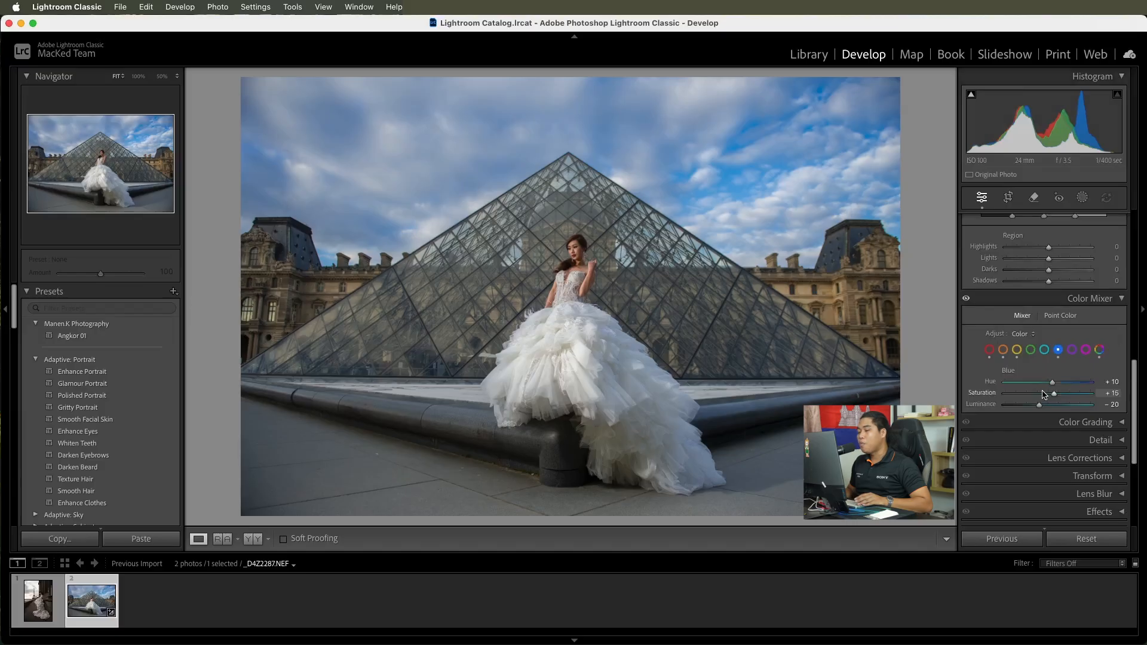
{"action": "scroll", "coordinate": [1044, 395], "scroll_direction": "down", "scroll_amount": 4}
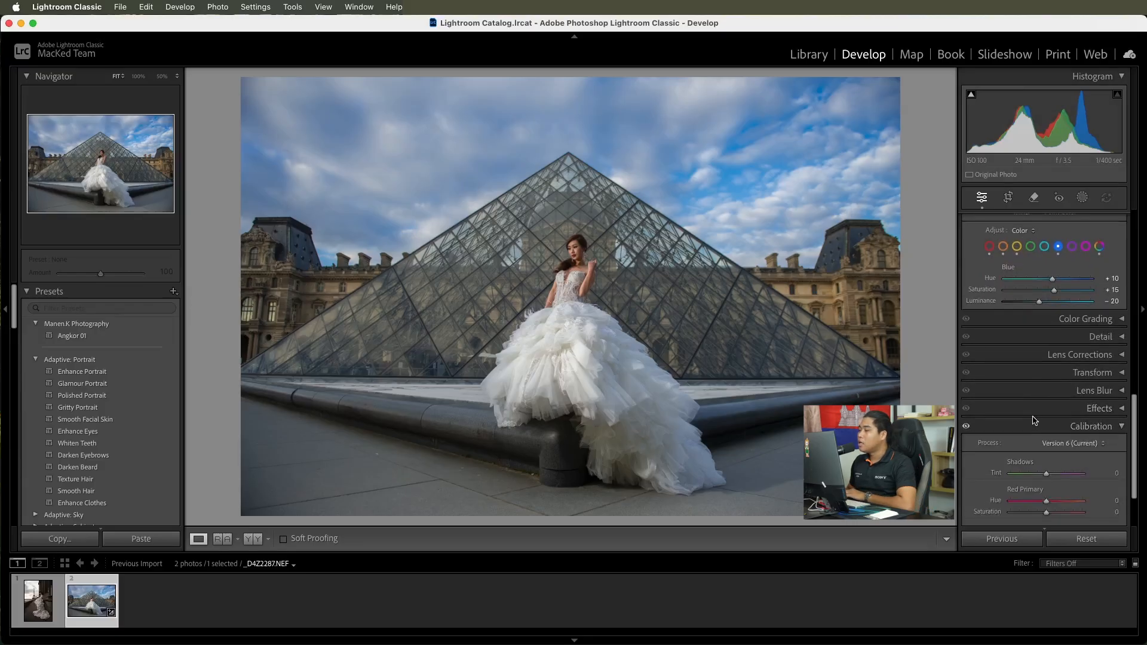
{"action": "scroll", "coordinate": [1035, 421], "scroll_direction": "down", "scroll_amount": 1}
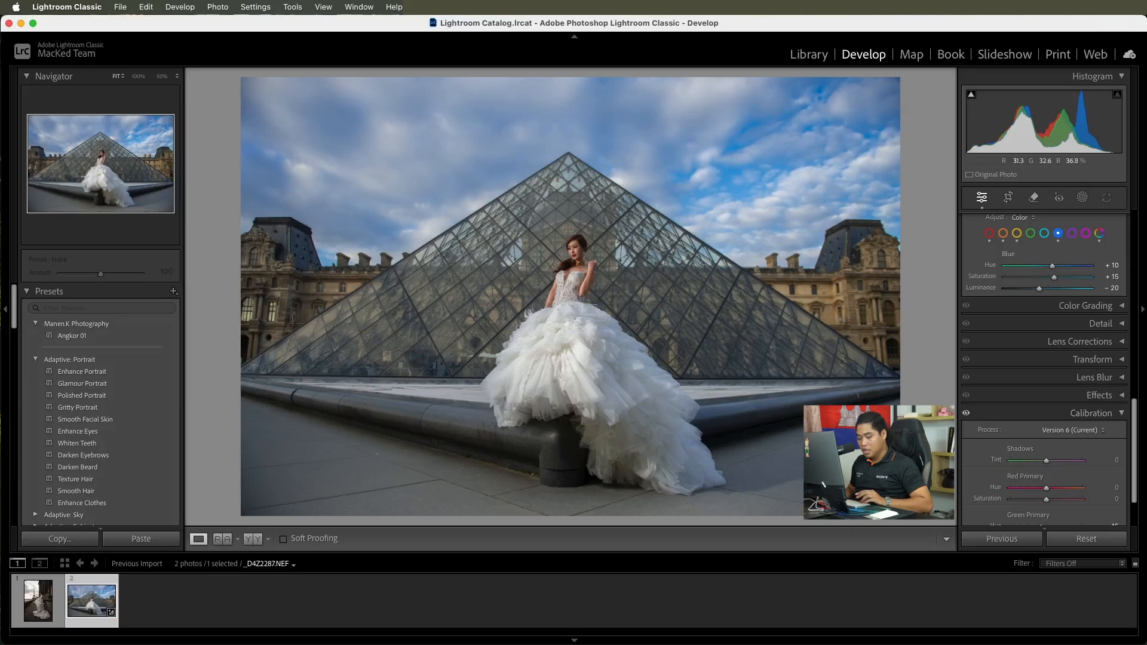
{"action": "key", "text": "super+shift+c"}
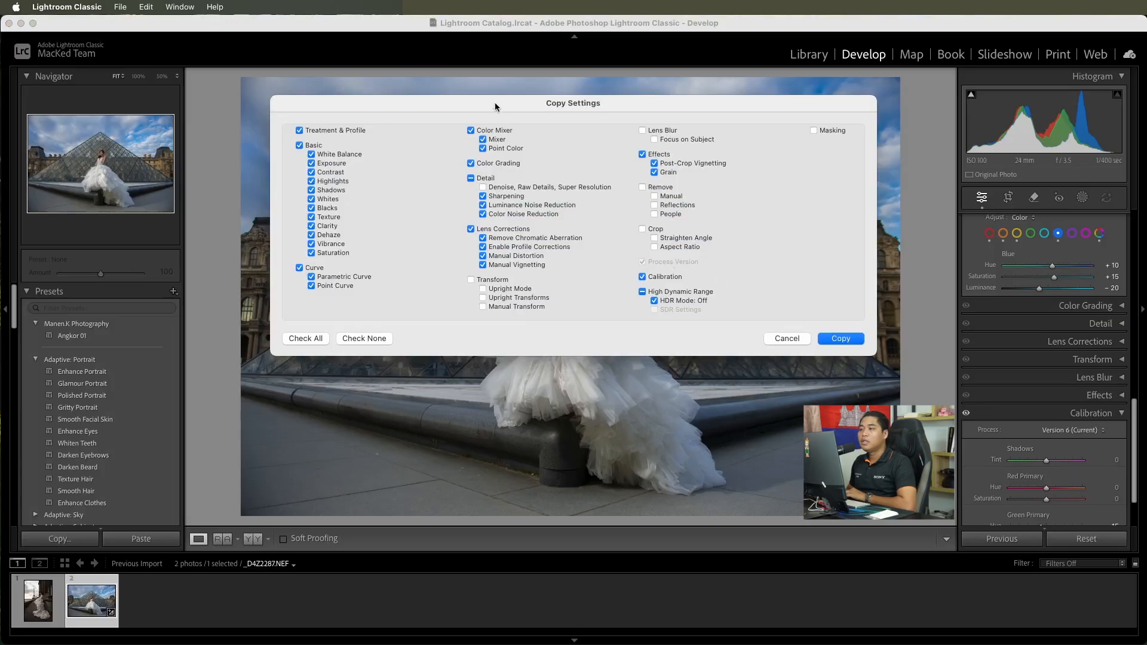
{"action": "left_click_drag", "start_coordinate": [497, 107], "coordinate": [531, 86]}
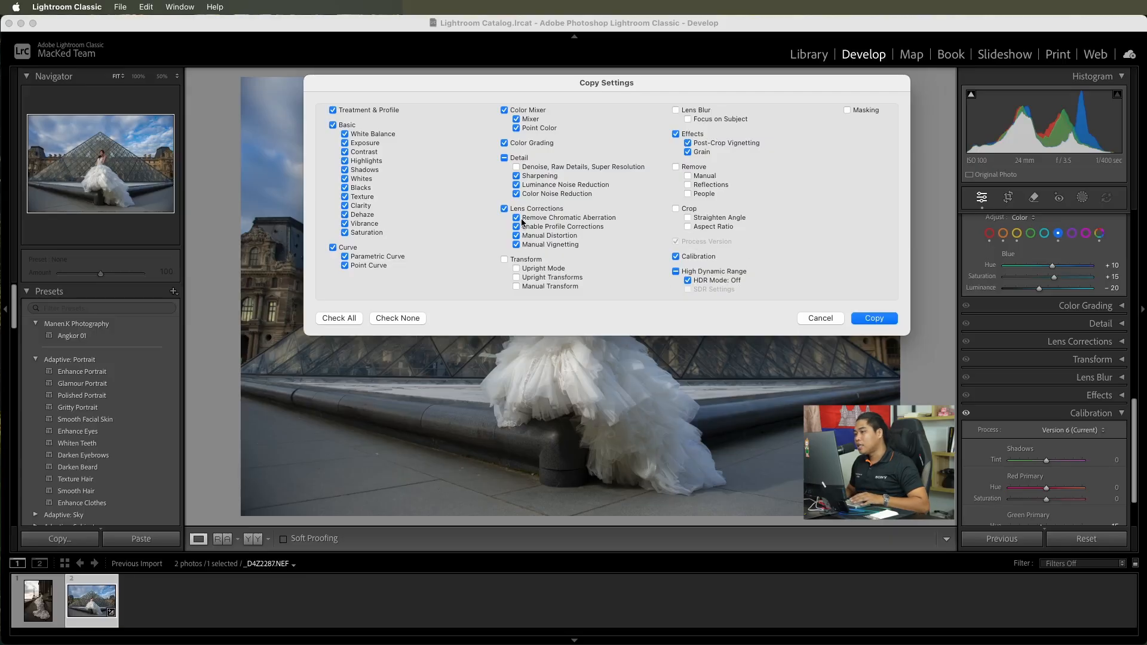
{"action": "left_click", "coordinate": [874, 318]}
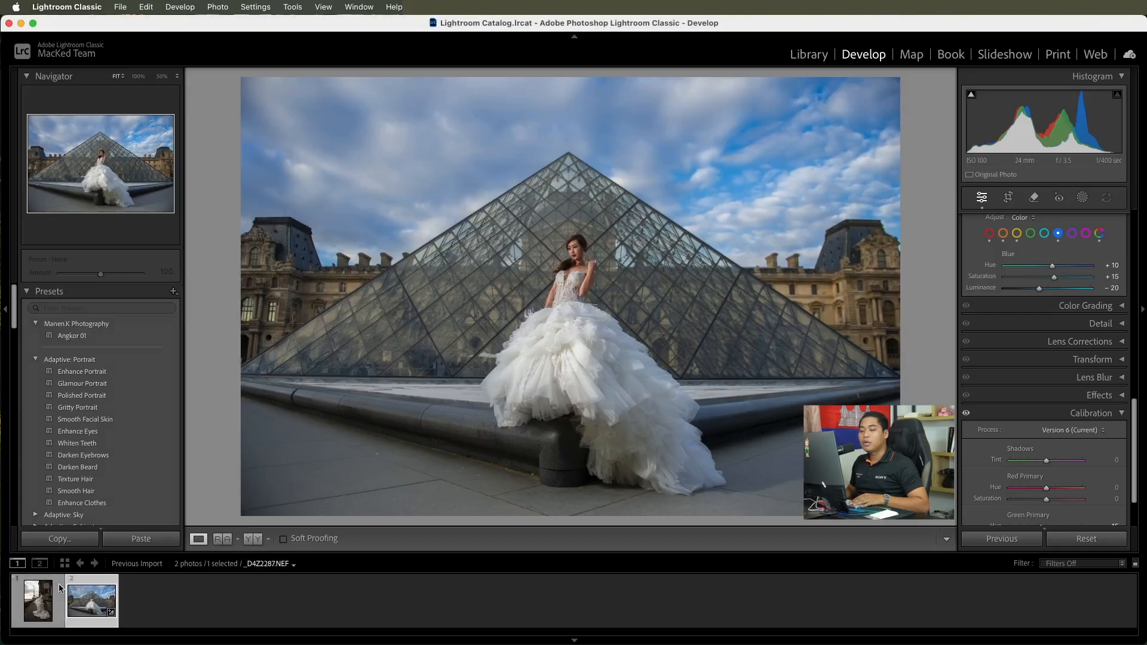
Step: Paste the copied settings onto the Eiffel Tower photo and check the bride's face up close
{"action": "left_click", "coordinate": [34, 605]}
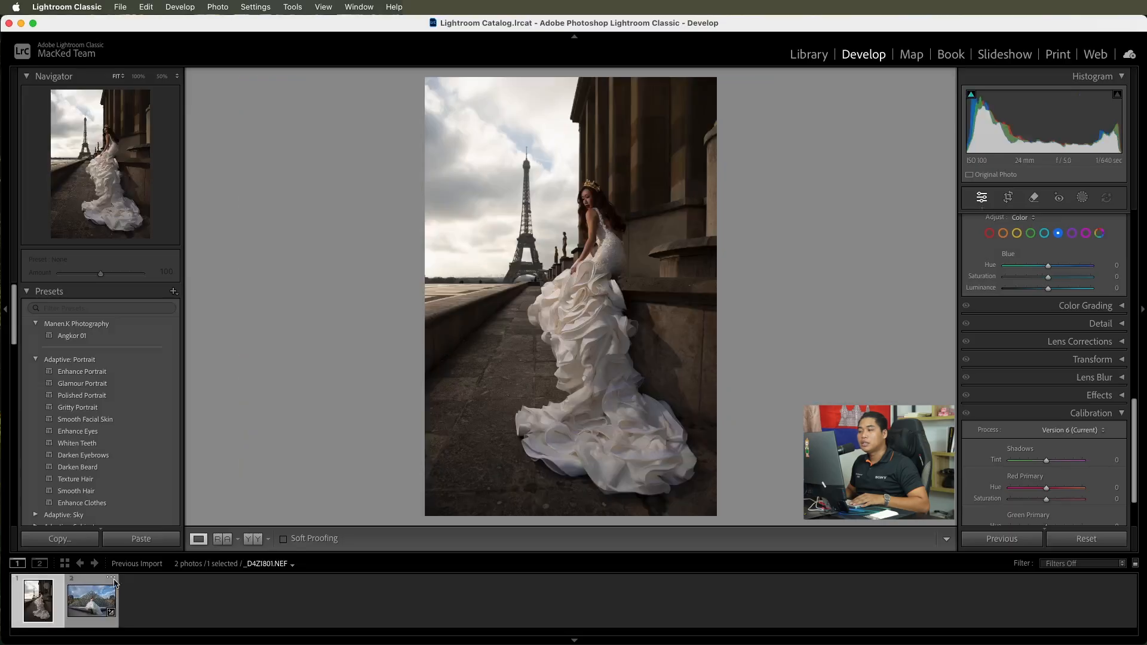
{"action": "key", "text": "super+shift+v"}
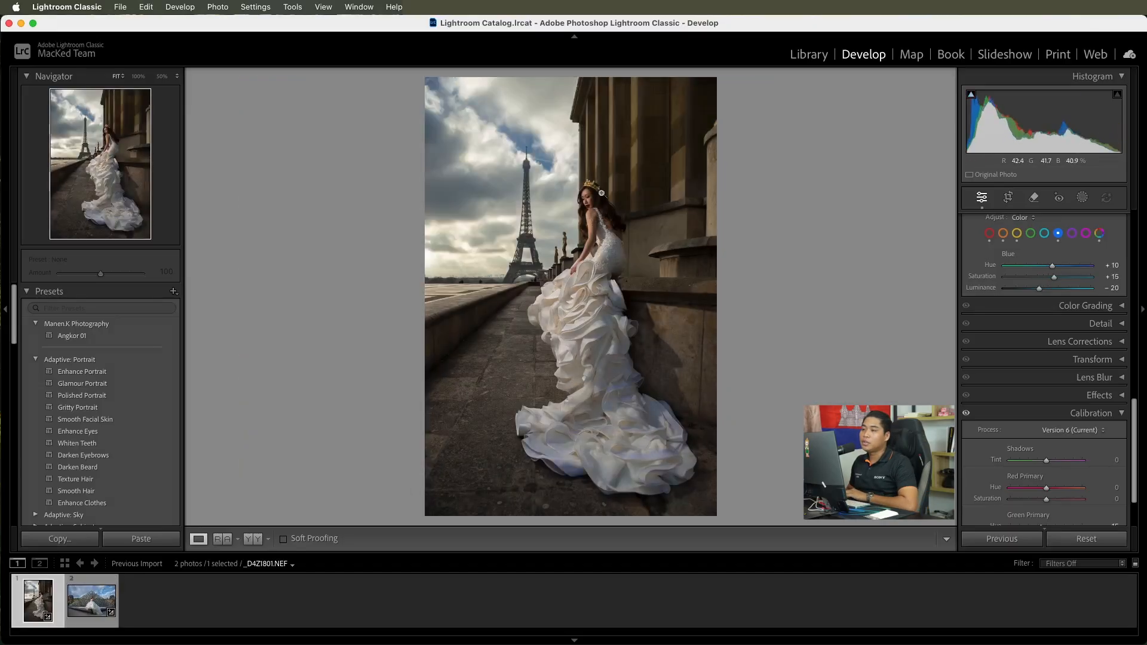
{"action": "left_click", "coordinate": [602, 193]}
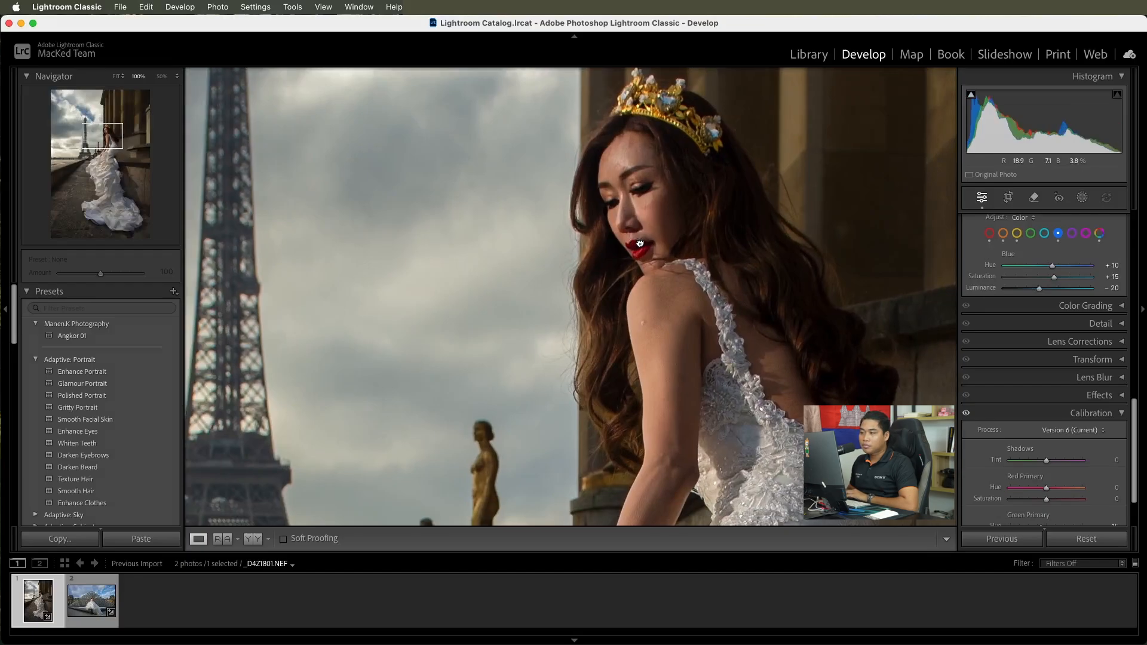
{"action": "left_click", "coordinate": [619, 266]}
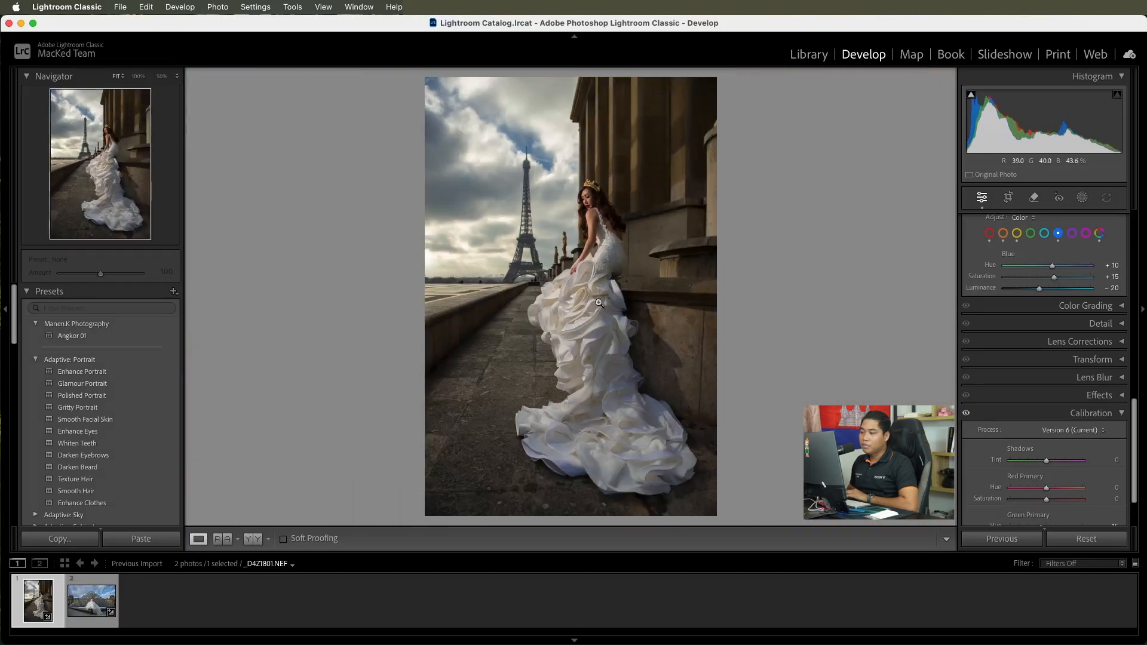
Step: Set the Eiffel Tower photo's Exposure to +0.35 and check the sky at 100%
{"action": "scroll", "coordinate": [1049, 322], "scroll_direction": "up", "scroll_amount": 15}
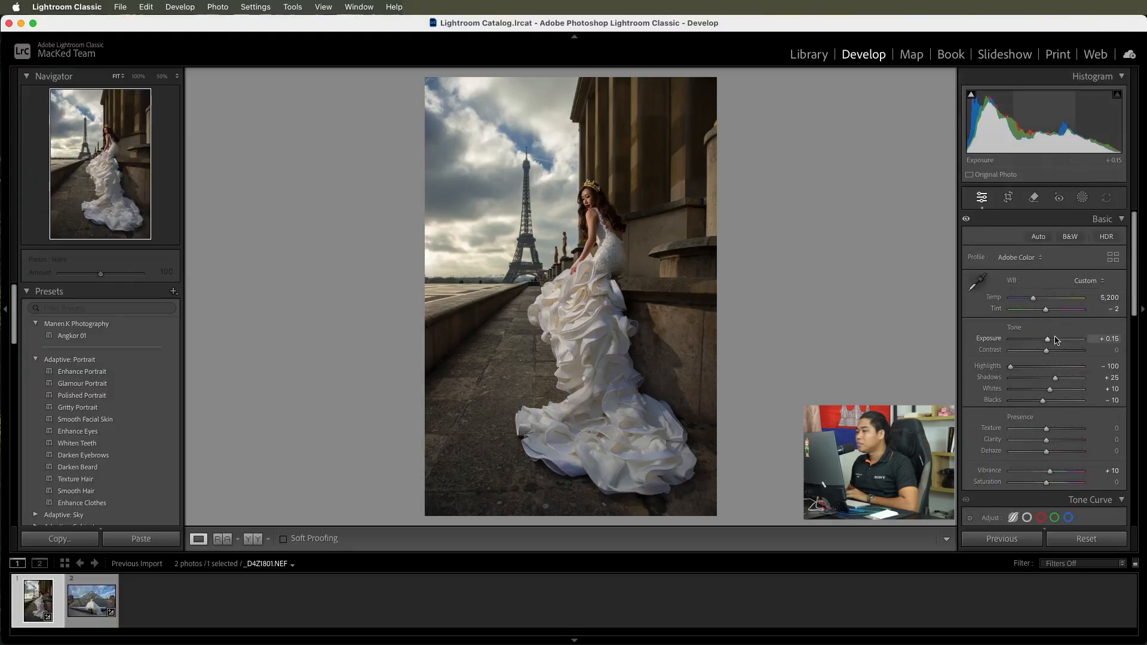
{"action": "left_click", "coordinate": [1052, 339]}
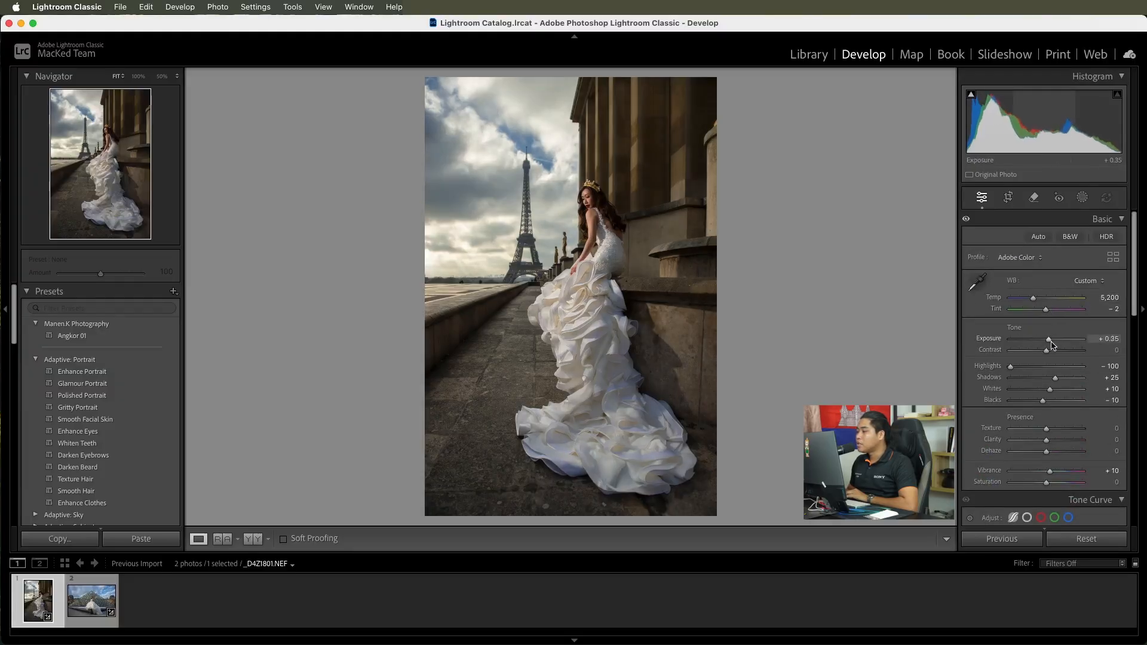
{"action": "left_click_drag", "start_coordinate": [1052, 344], "coordinate": [1052, 345]}
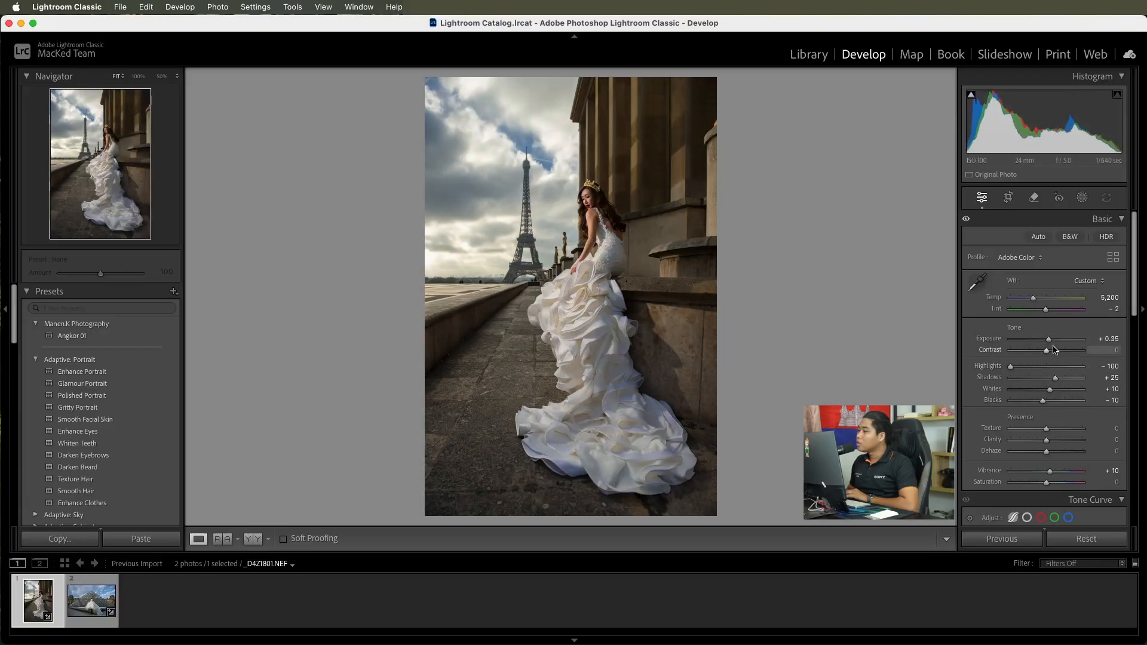
{"action": "left_click", "coordinate": [454, 243]}
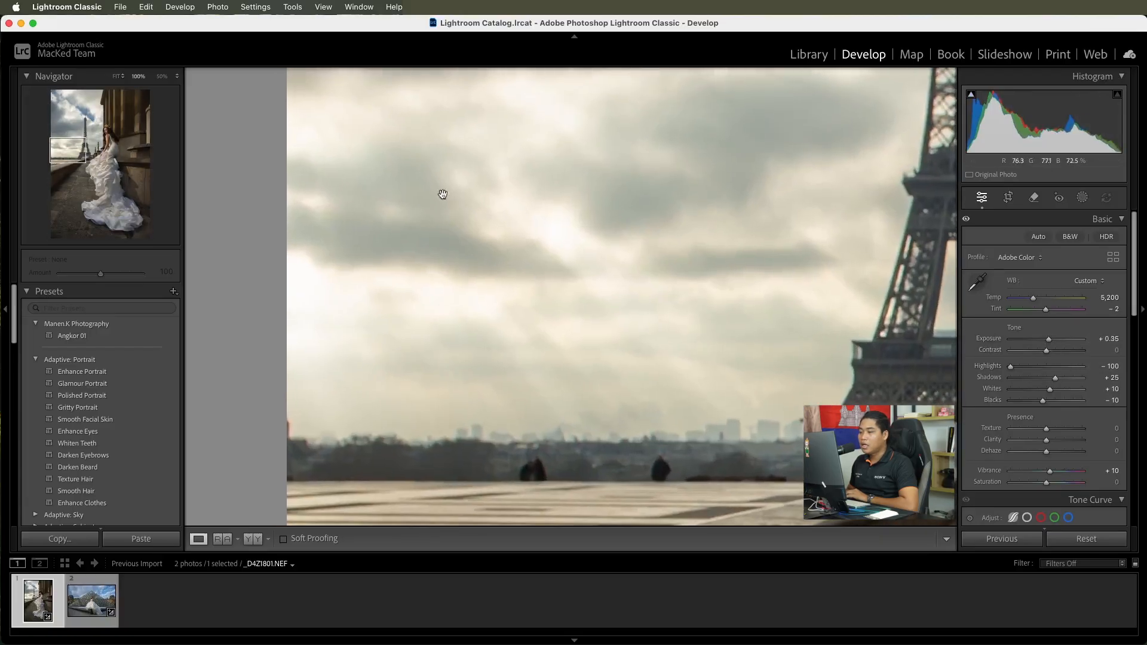
{"action": "left_click", "coordinate": [679, 332]}
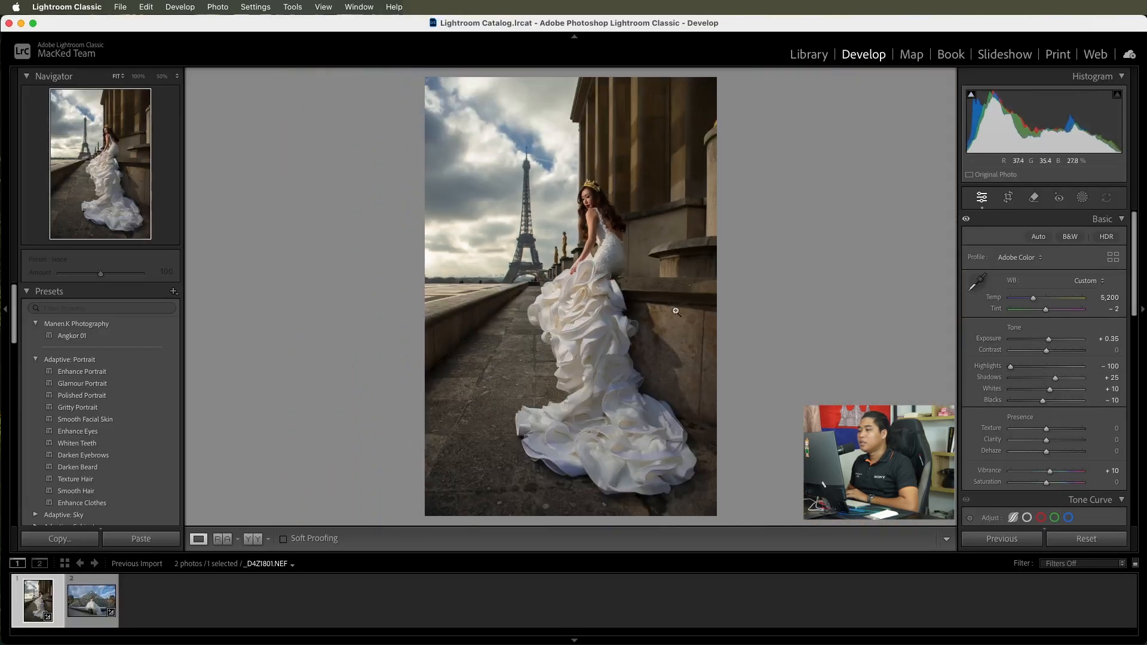
Step: Straighten the Eiffel Tower photo with Guided Upright, placing a horizontal guide along the horizon and a vertical guide along the building's edge
{"action": "key", "text": "super+9"}
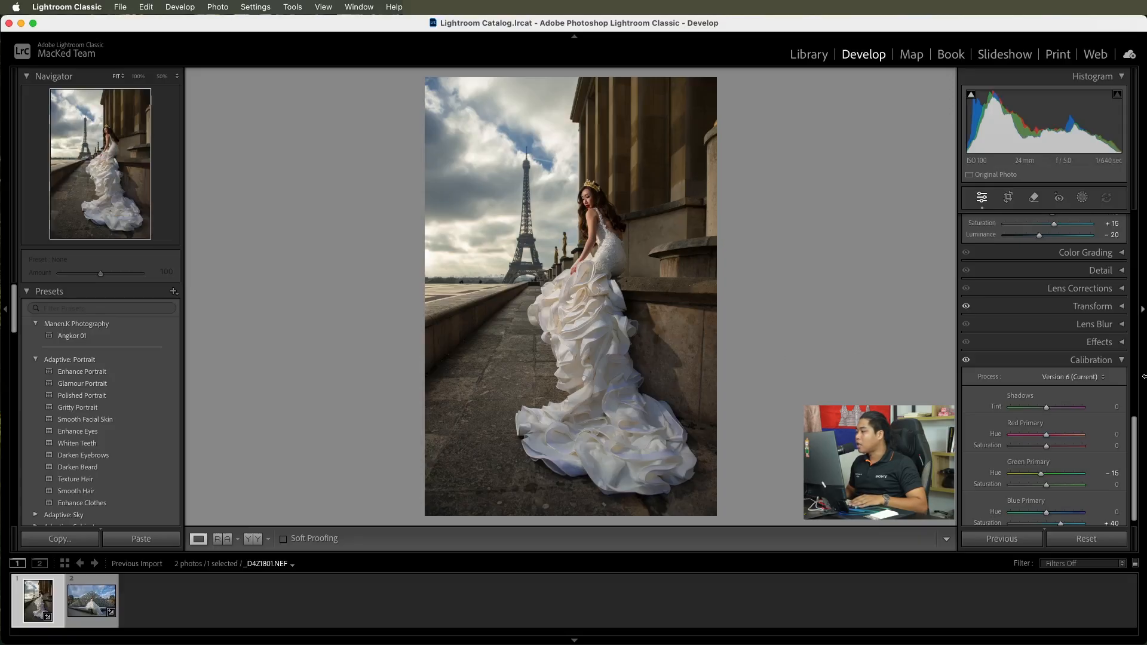
{"action": "left_click", "coordinate": [1104, 306]}
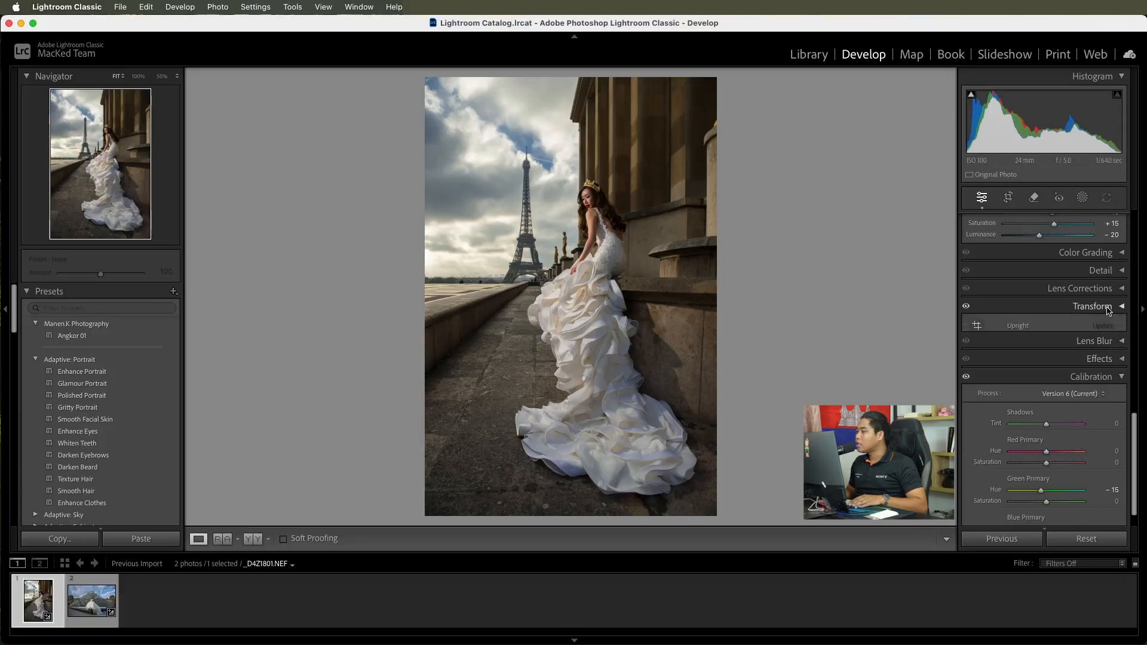
{"action": "left_click", "coordinate": [978, 327]}
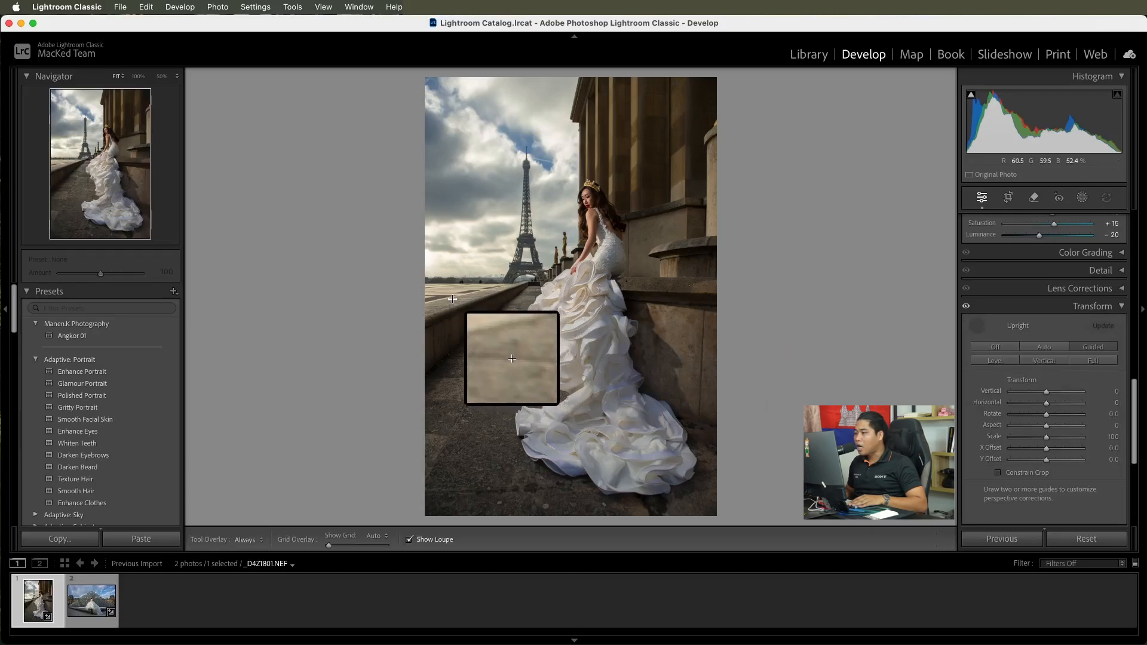
{"action": "left_click_drag", "start_coordinate": [429, 284], "coordinate": [537, 284]}
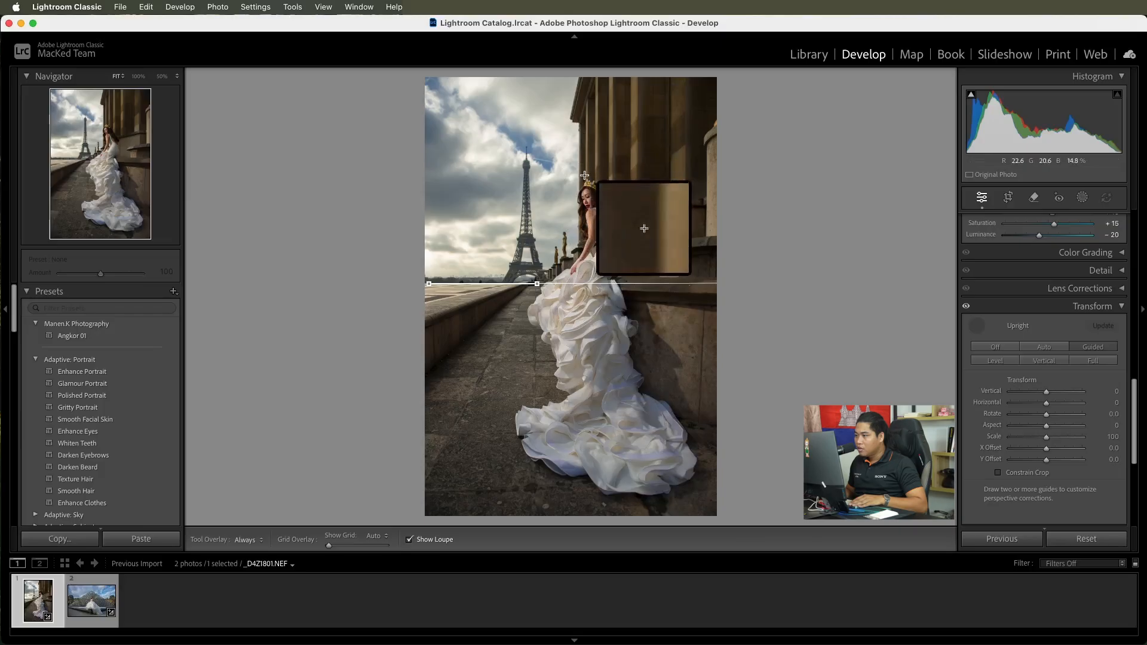
{"action": "left_click_drag", "start_coordinate": [579, 122], "coordinate": [576, 370]}
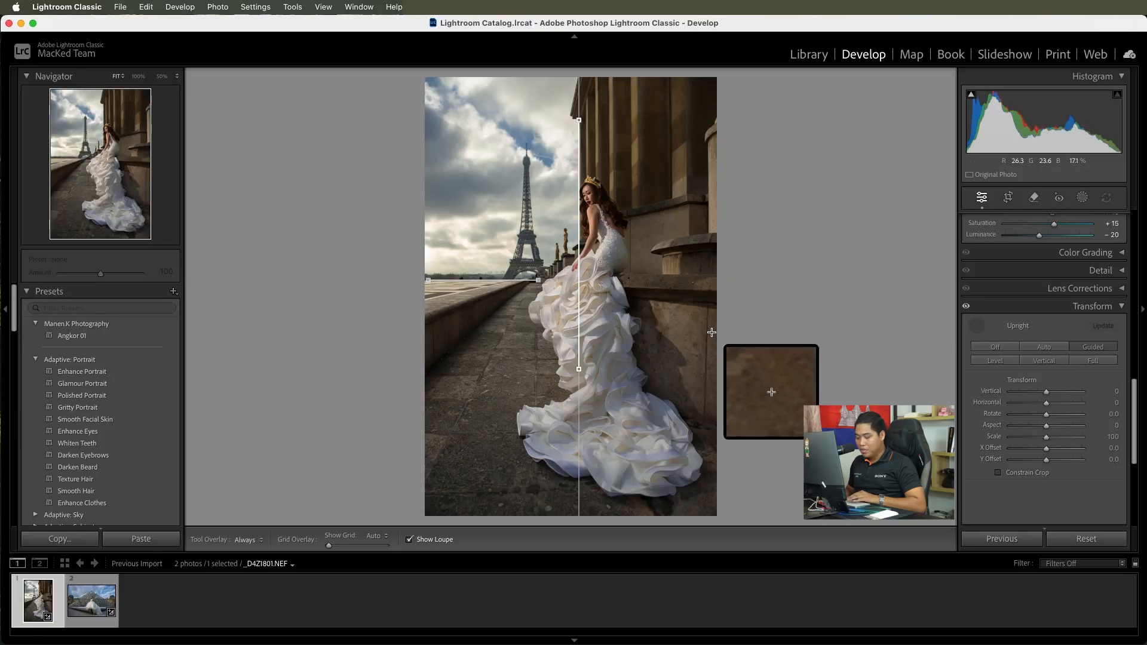
{"action": "key", "text": "y"}
{"action": "key", "text": "y"}
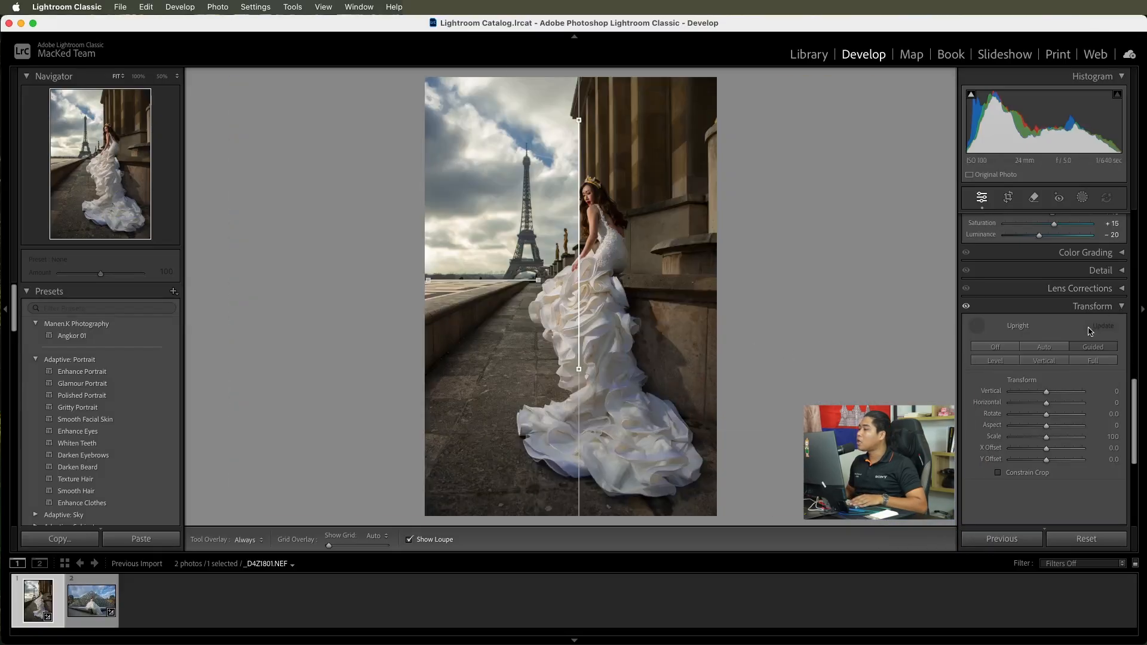
{"action": "scroll", "coordinate": [1092, 332], "scroll_direction": "down", "scroll_amount": 3}
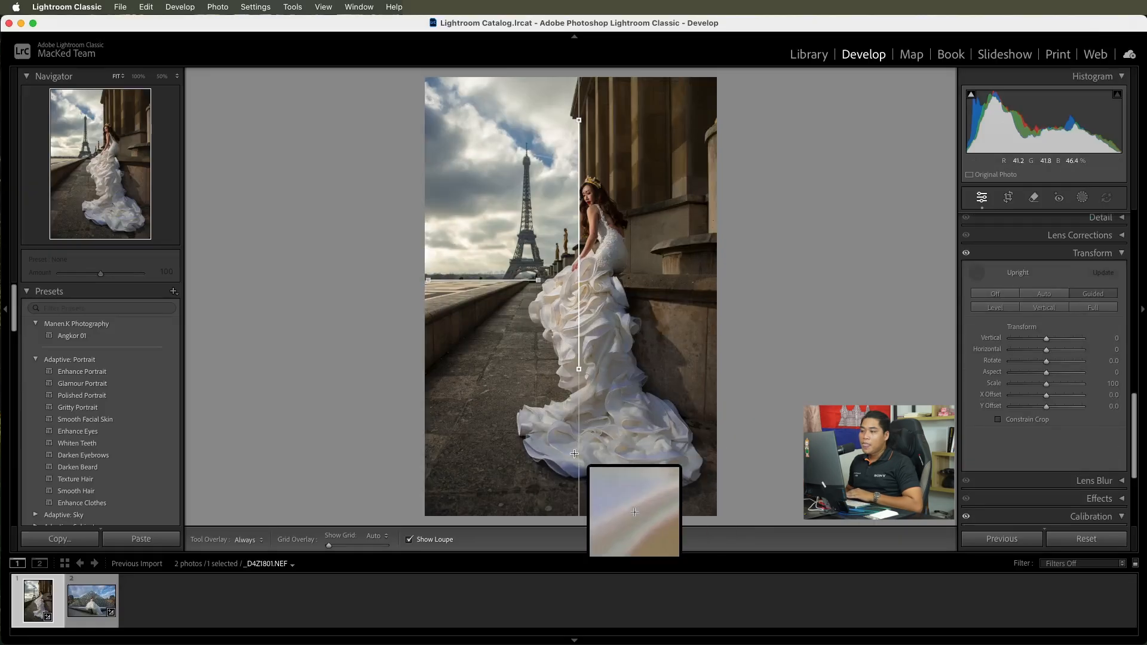
{"action": "scroll", "coordinate": [1068, 303], "scroll_direction": "up", "scroll_amount": 1}
{"action": "scroll", "coordinate": [1070, 301], "scroll_direction": "up", "scroll_amount": 4}
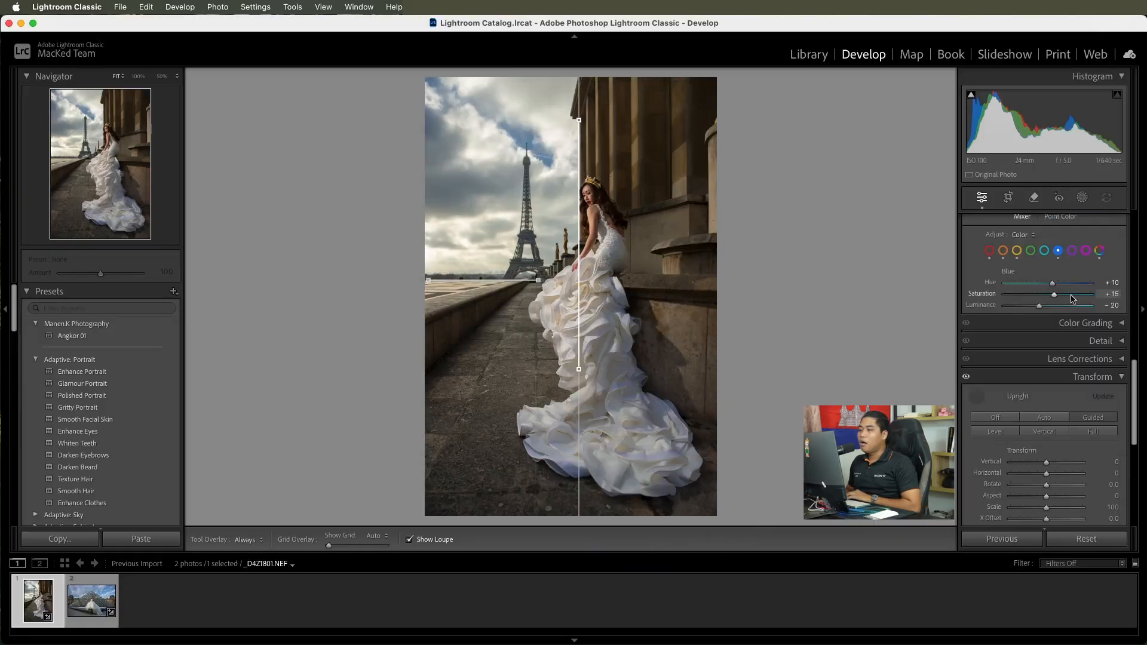
{"action": "left_click", "coordinate": [1085, 200]}
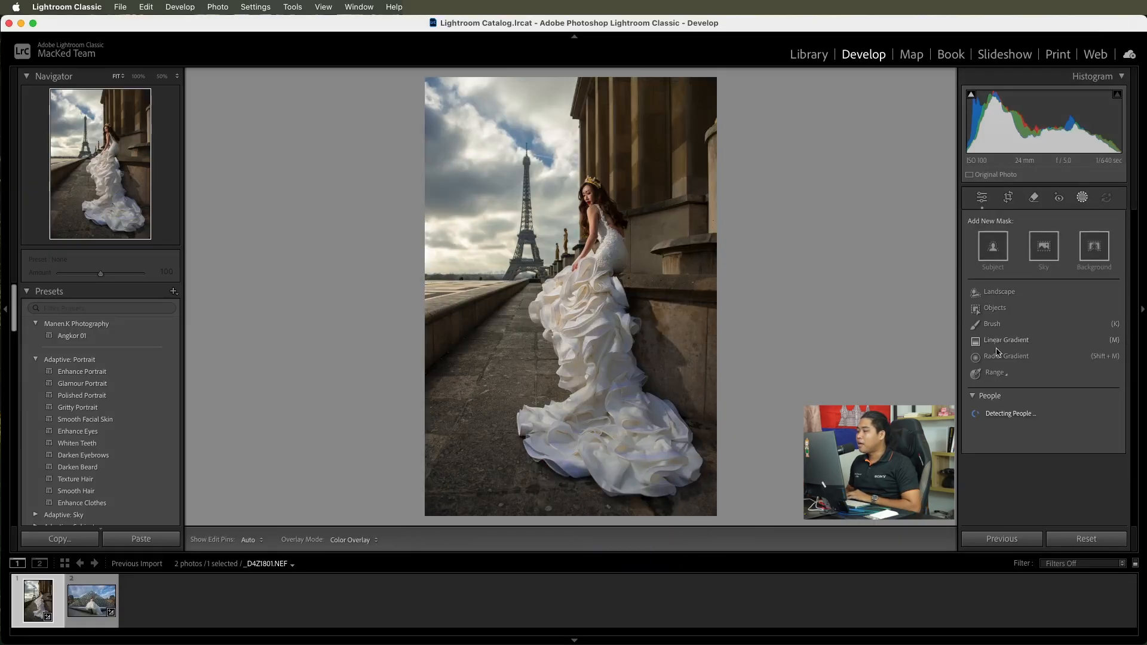
{"action": "left_click", "coordinate": [1001, 352]}
{"action": "left_click", "coordinate": [1083, 200]}
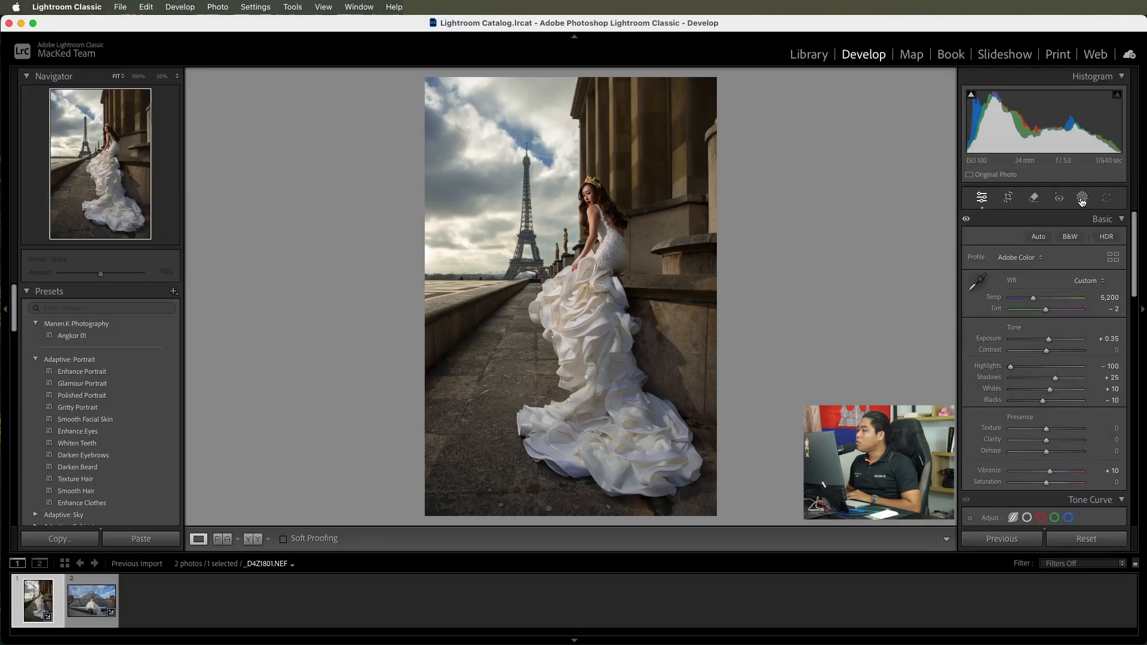
Step: Add a linear gradient mask running diagonally from the sky's outer corner down to the bride
{"action": "left_click", "coordinate": [1082, 199]}
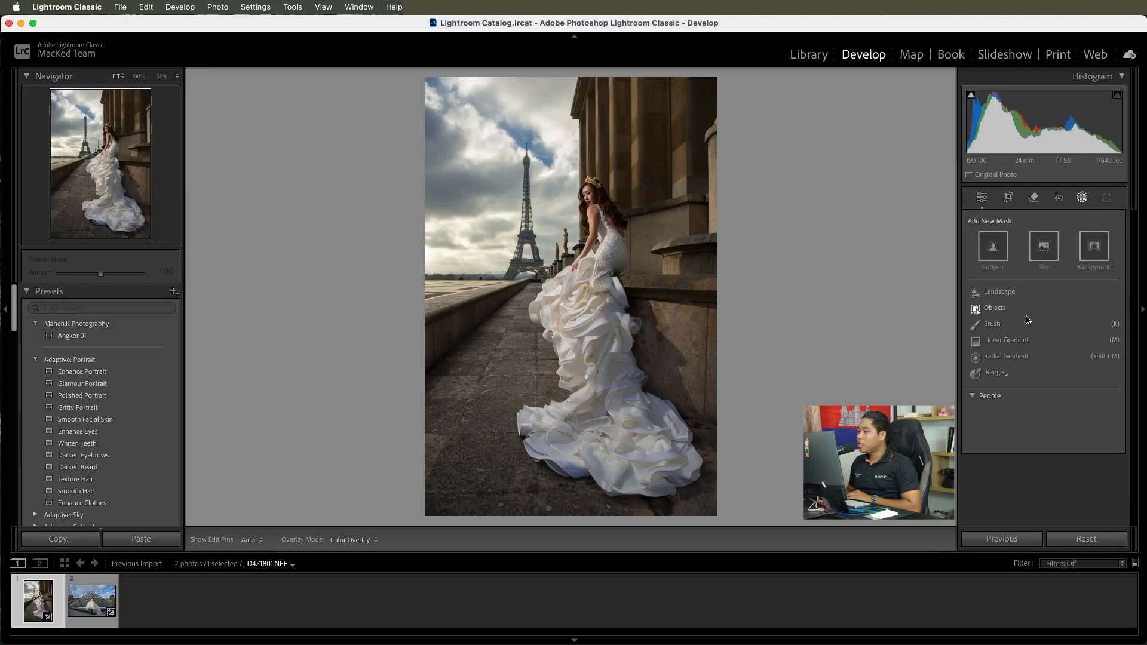
{"action": "left_click", "coordinate": [1006, 341]}
{"action": "left_click_drag", "start_coordinate": [425, 84], "coordinate": [637, 233]}
Step: Warm and brighten the gradient mask by setting its Temp to 15 and Exposure to 0.20
{"action": "left_click_drag", "start_coordinate": [1050, 412], "coordinate": [1053, 413]}
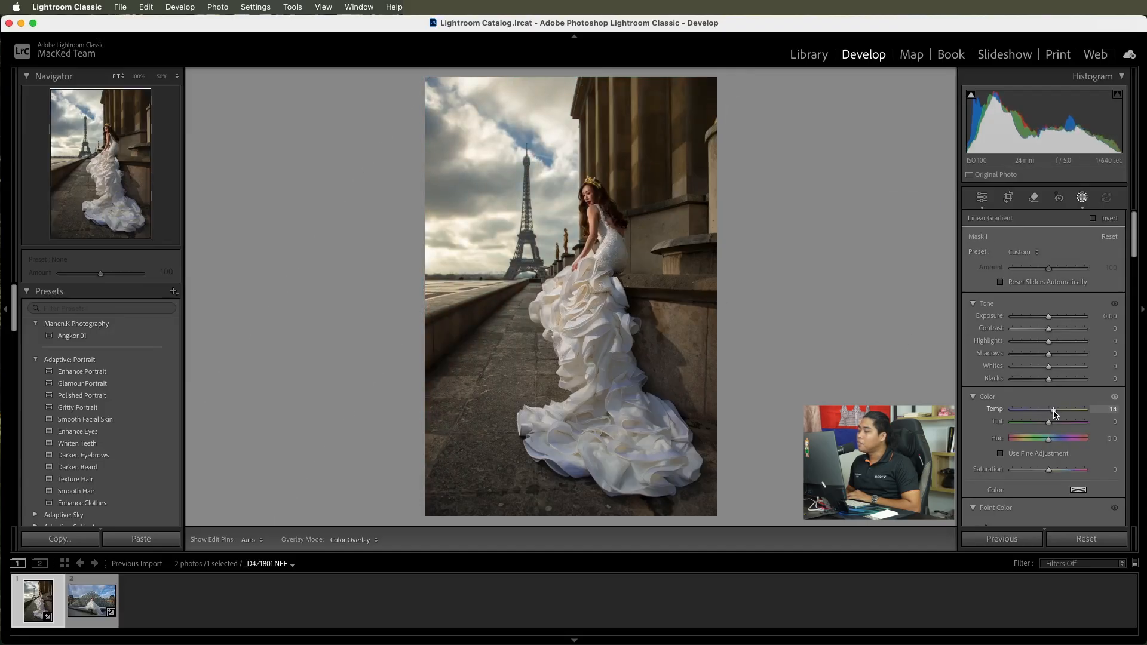
{"action": "left_click_drag", "start_coordinate": [1055, 414], "coordinate": [1055, 413]}
{"action": "left_click_drag", "start_coordinate": [1050, 316], "coordinate": [1052, 320]}
{"action": "mouse_move", "coordinate": [533, 156]}
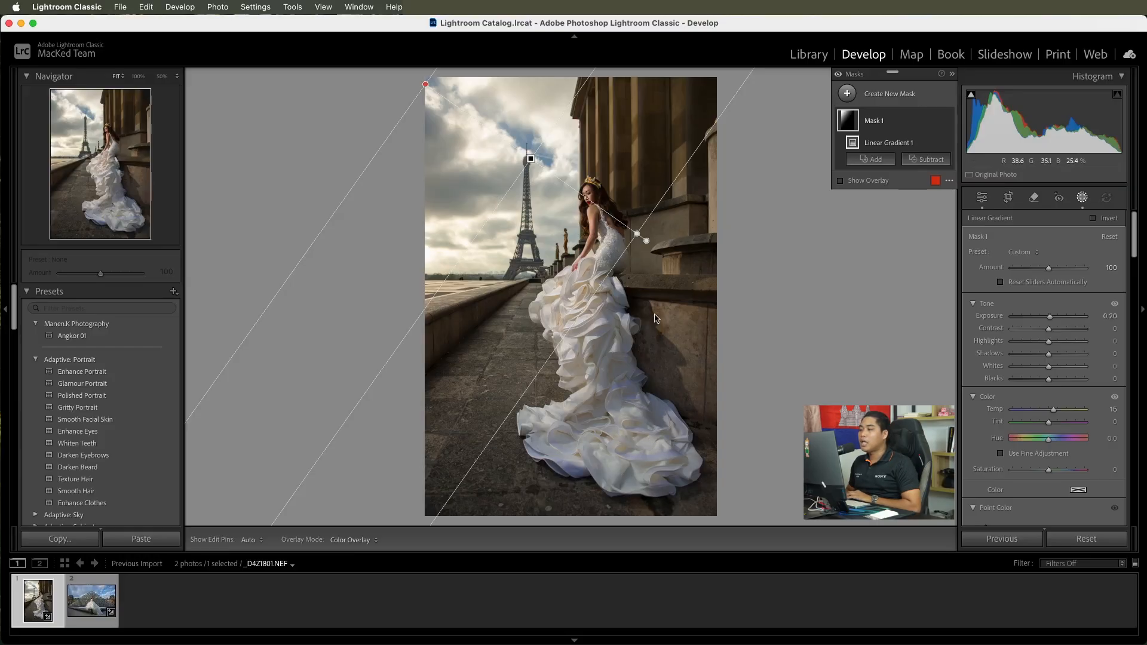
{"action": "left_click_drag", "start_coordinate": [646, 239], "coordinate": [696, 356]}
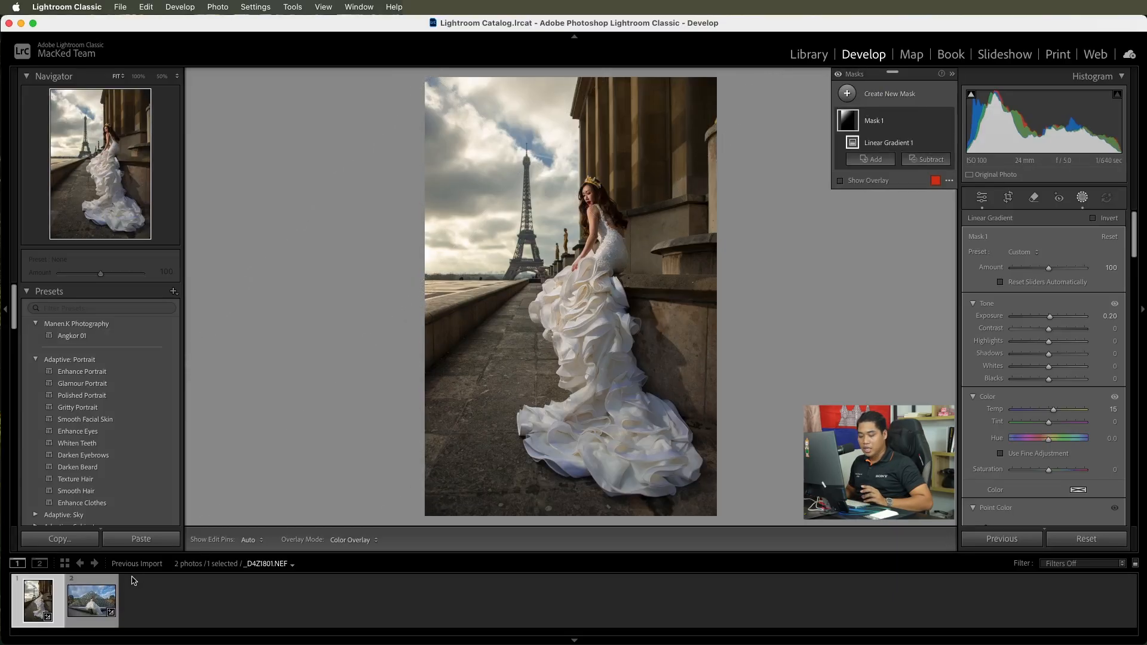
Step: Export both edited wedding photos from Lightroom Classic
{"action": "right_click", "coordinate": [88, 604]}
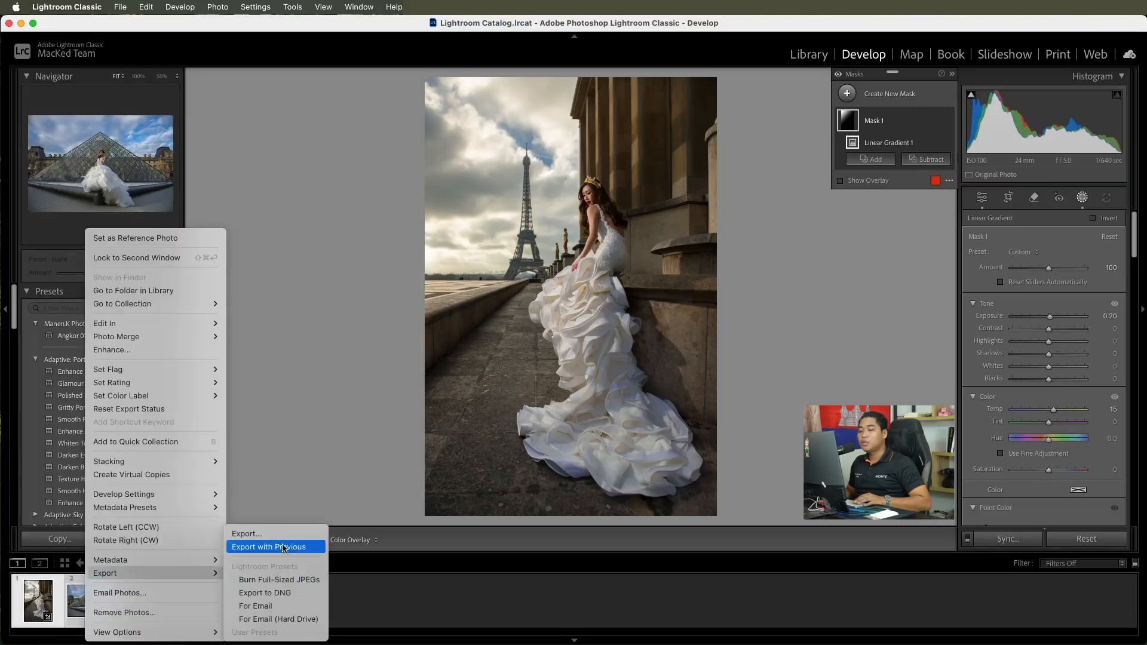
{"action": "left_click", "coordinate": [275, 535]}
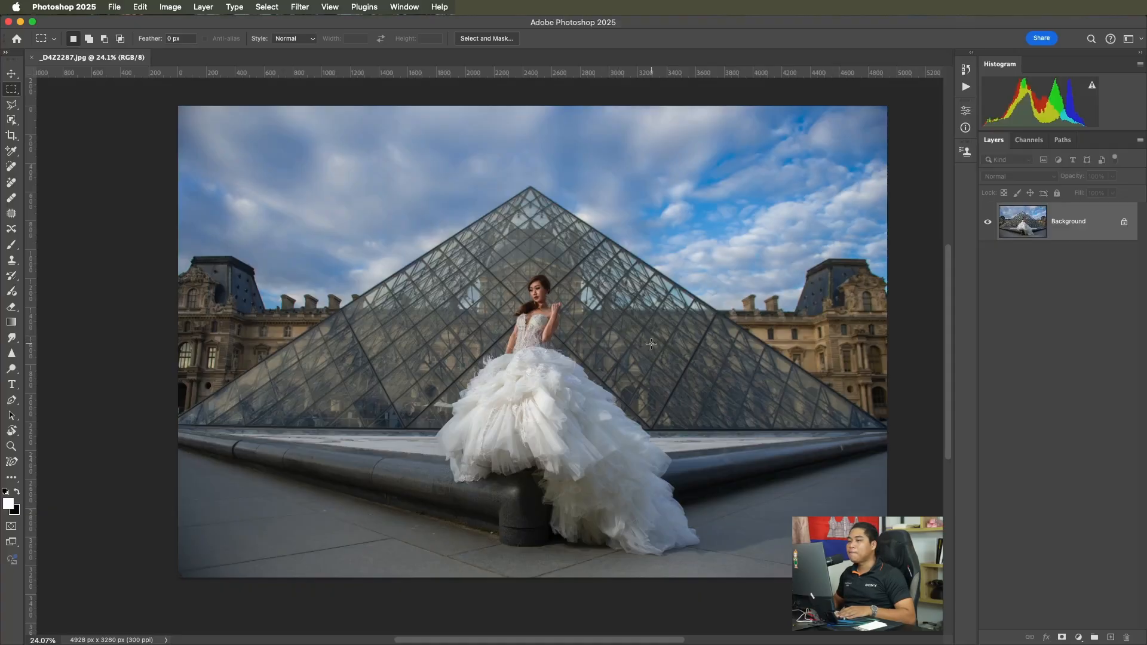
Step: In Photoshop, duplicate the Background layer of the pyramid photo _D4Z2287.jpg
{"action": "scroll", "coordinate": [678, 357], "scroll_direction": "down", "scroll_amount": 1}
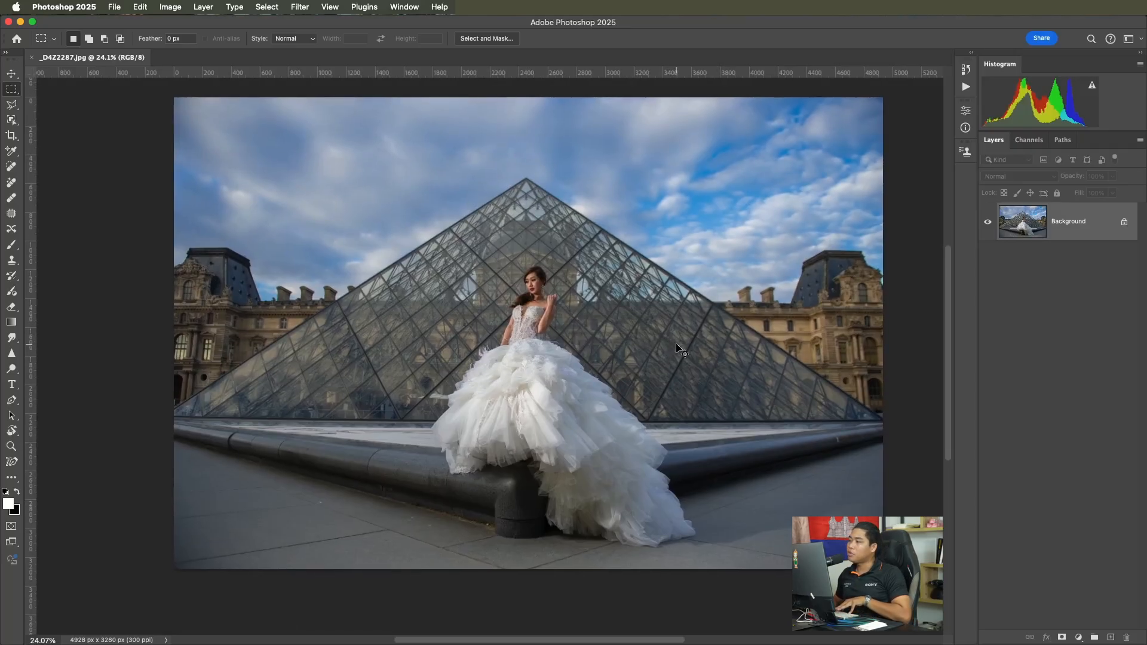
{"action": "key", "text": "ctrl+j"}
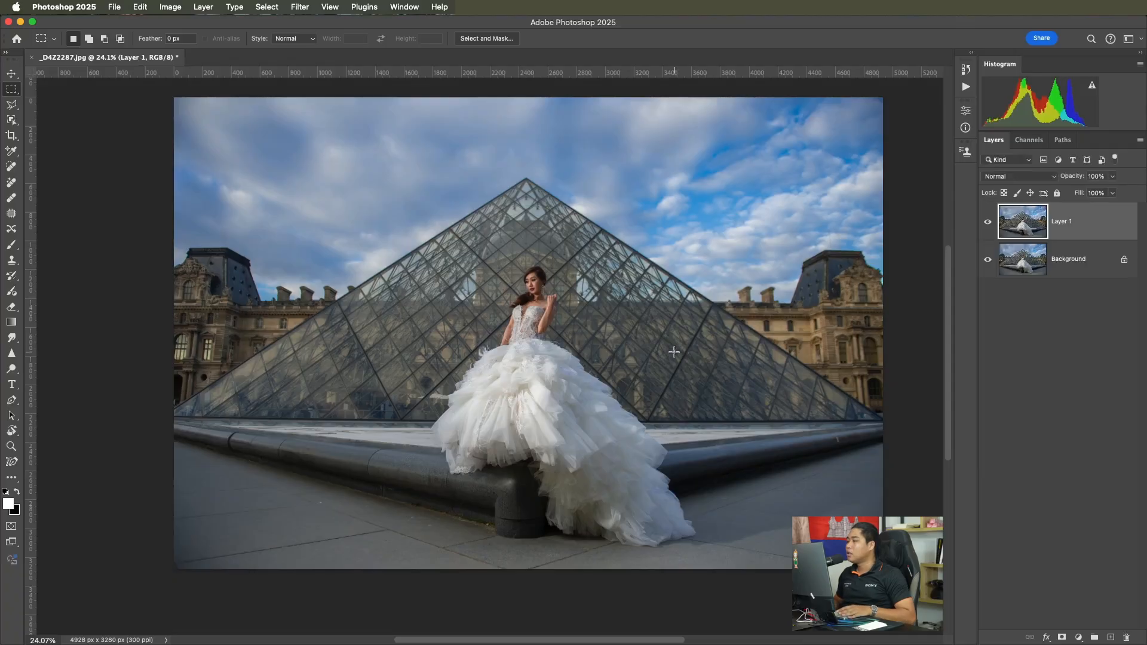
{"action": "left_click_drag", "start_coordinate": [635, 338], "coordinate": [660, 333]}
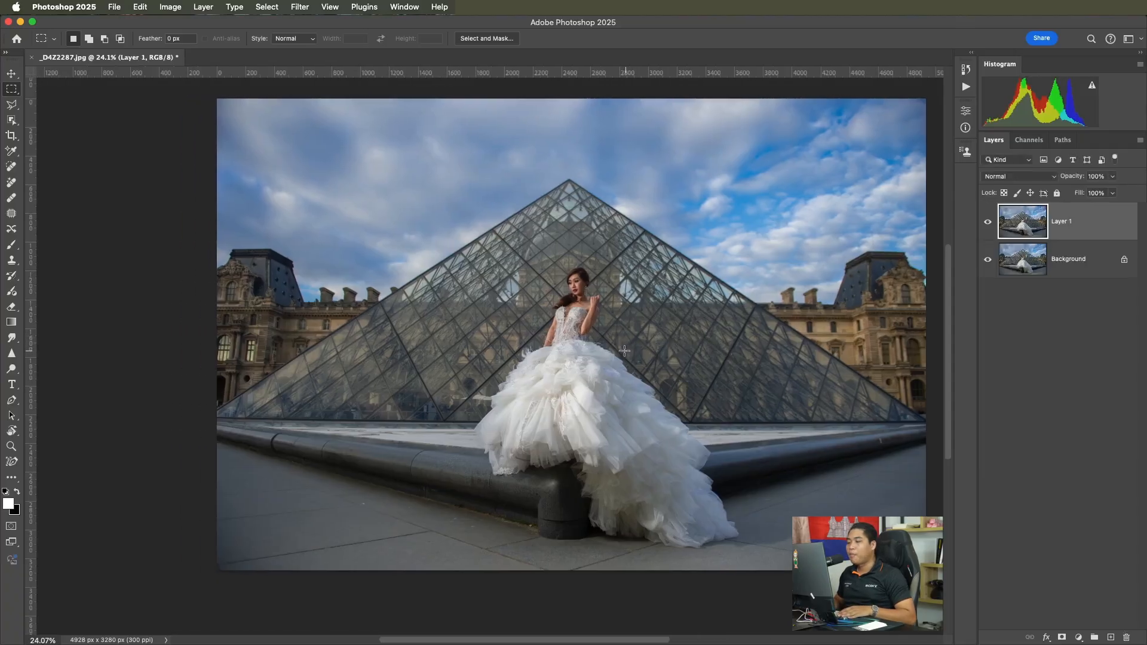
{"action": "scroll", "coordinate": [750, 354], "scroll_direction": "up", "scroll_amount": 2}
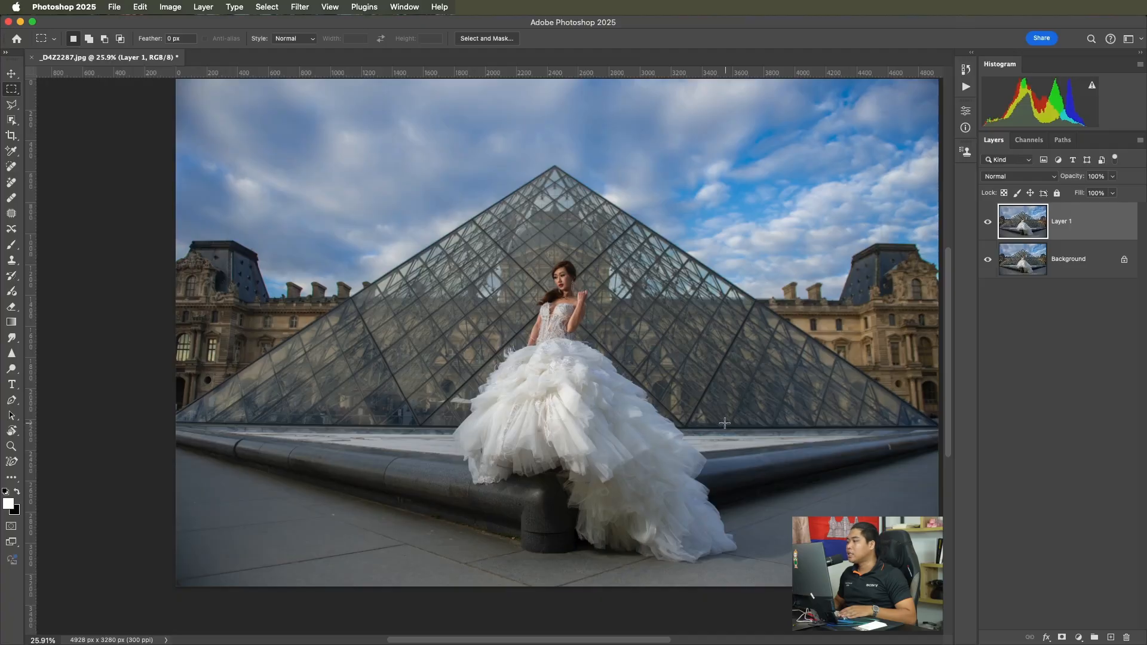
{"action": "scroll", "coordinate": [649, 424], "scroll_direction": "down", "scroll_amount": 2}
{"action": "scroll", "coordinate": [649, 424], "scroll_direction": "left", "scroll_amount": 2}
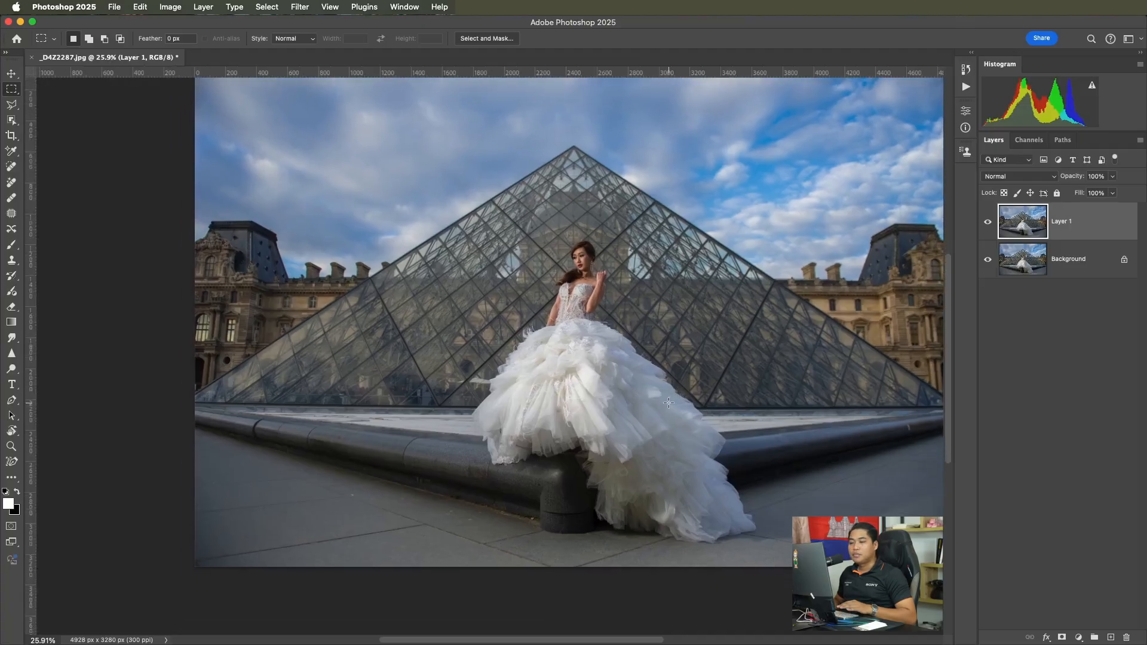
Step: Patch out the white debris on the ground beside the base of the round stone pillar
{"action": "key", "text": "j"}
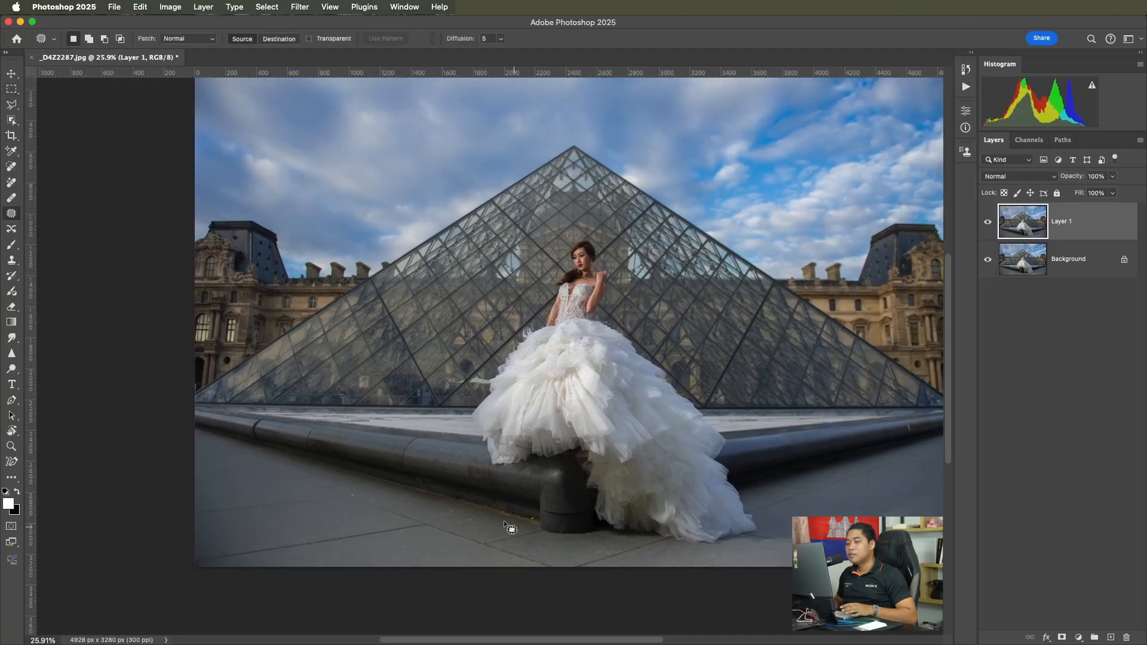
{"action": "scroll", "coordinate": [472, 515], "scroll_direction": "up", "scroll_amount": 3}
{"action": "scroll", "coordinate": [472, 515], "scroll_direction": "up", "scroll_amount": 6}
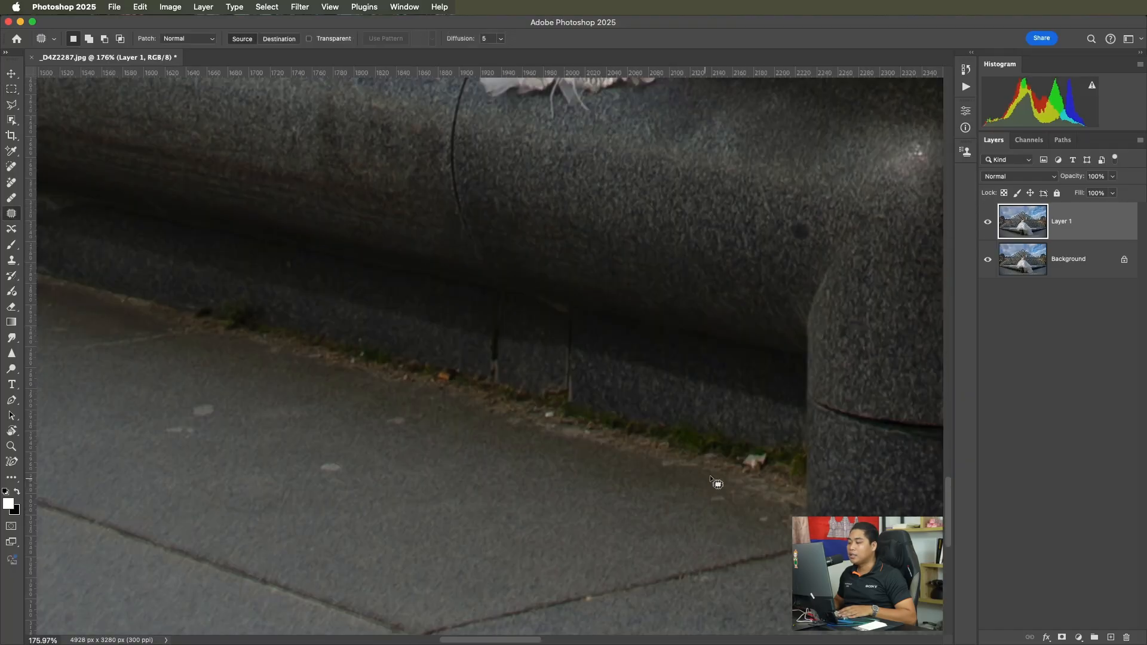
{"action": "mouse_move", "coordinate": [753, 455]}
{"action": "left_mouse_down"}
{"action": "mouse_move", "coordinate": [754, 476]}
{"action": "mouse_move", "coordinate": [778, 457]}
{"action": "mouse_move", "coordinate": [752, 454]}
{"action": "left_mouse_up"}
{"action": "mouse_move", "coordinate": [756, 463]}
{"action": "left_mouse_down"}
{"action": "mouse_move", "coordinate": [646, 443]}
{"action": "mouse_move", "coordinate": [697, 454]}
{"action": "left_mouse_up"}
{"action": "key", "text": "cmd+d"}
Step: Patch out the light vertical marks and the small orange leaf along the foot of the stone ledge
{"action": "scroll", "coordinate": [632, 425], "scroll_direction": "up", "scroll_amount": 2}
{"action": "scroll", "coordinate": [632, 425], "scroll_direction": "left", "scroll_amount": 3}
{"action": "key", "text": "cmd+d"}
{"action": "mouse_move", "coordinate": [656, 402]}
{"action": "left_mouse_down"}
{"action": "mouse_move", "coordinate": [649, 437]}
{"action": "mouse_move", "coordinate": [628, 399]}
{"action": "mouse_move", "coordinate": [640, 377]}
{"action": "mouse_move", "coordinate": [657, 381]}
{"action": "mouse_move", "coordinate": [657, 403]}
{"action": "mouse_move", "coordinate": [694, 413]}
{"action": "left_mouse_up"}
{"action": "mouse_move", "coordinate": [606, 410]}
{"action": "left_mouse_down"}
{"action": "mouse_move", "coordinate": [677, 406]}
{"action": "mouse_move", "coordinate": [682, 389]}
{"action": "mouse_move", "coordinate": [721, 406]}
{"action": "left_mouse_up"}
{"action": "key", "text": "cmd+d"}
{"action": "left_click_drag", "start_coordinate": [611, 417], "coordinate": [644, 413]}
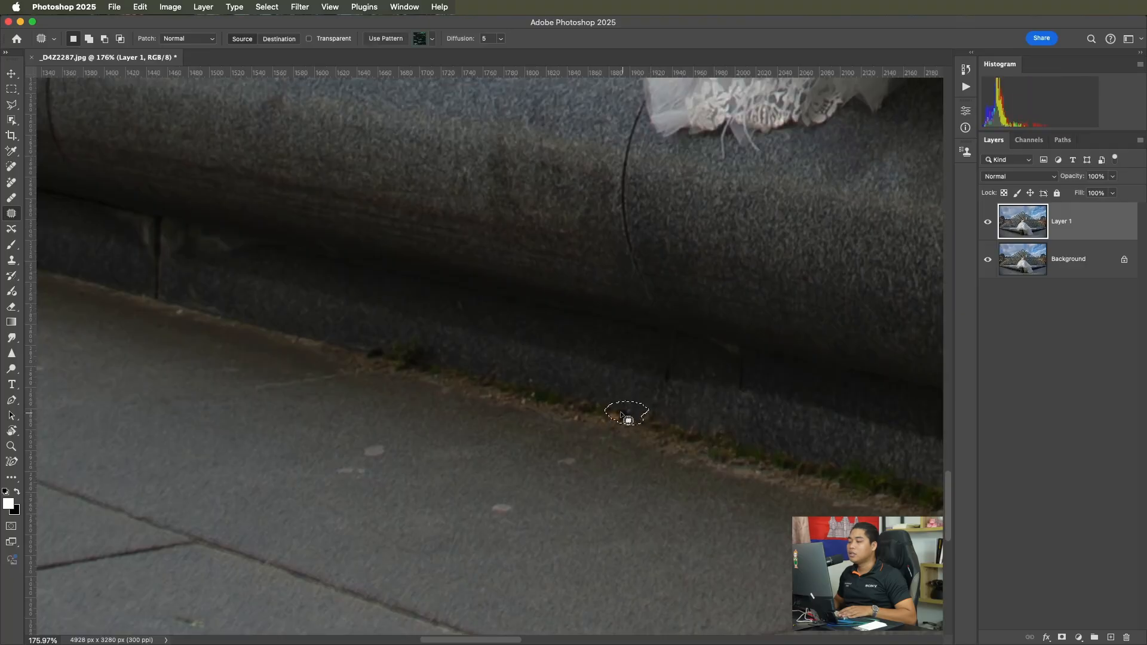
{"action": "left_click_drag", "start_coordinate": [559, 431], "coordinate": [620, 430]}
Step: Replace the current selection with combined rectangular marquees around the pale spots on the paving and beside the ledge
{"action": "key", "text": "m"}
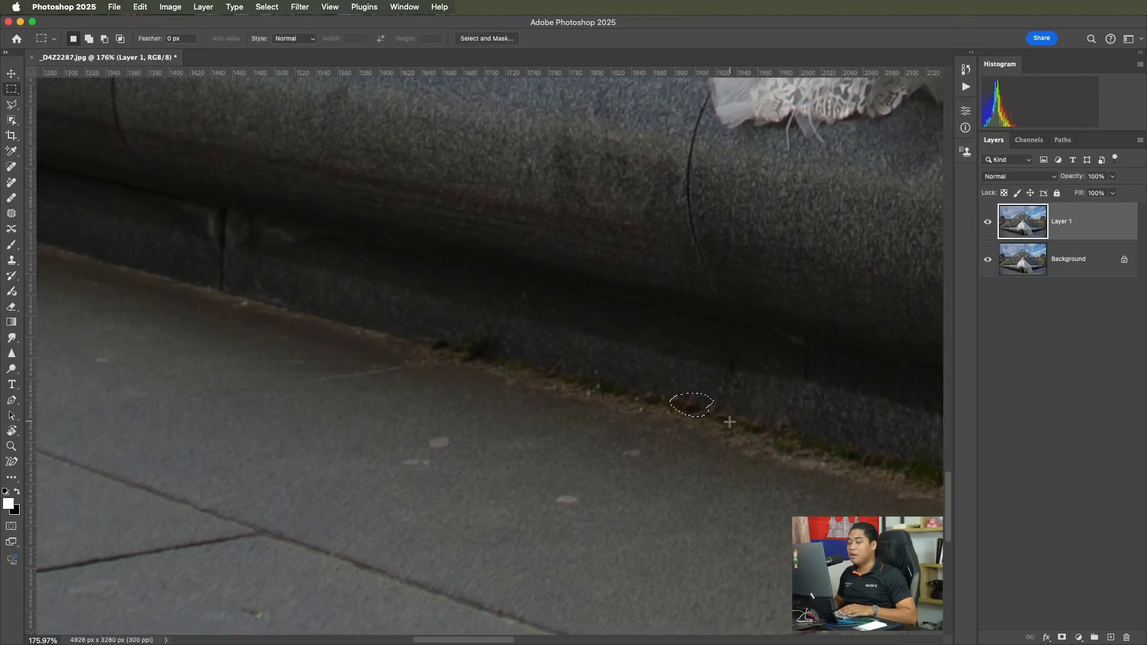
{"action": "key", "text": "super+d"}
{"action": "left_click_drag", "start_coordinate": [546, 493], "coordinate": [589, 510]}
{"action": "left_click_drag", "start_coordinate": [617, 446], "coordinate": [649, 465]}
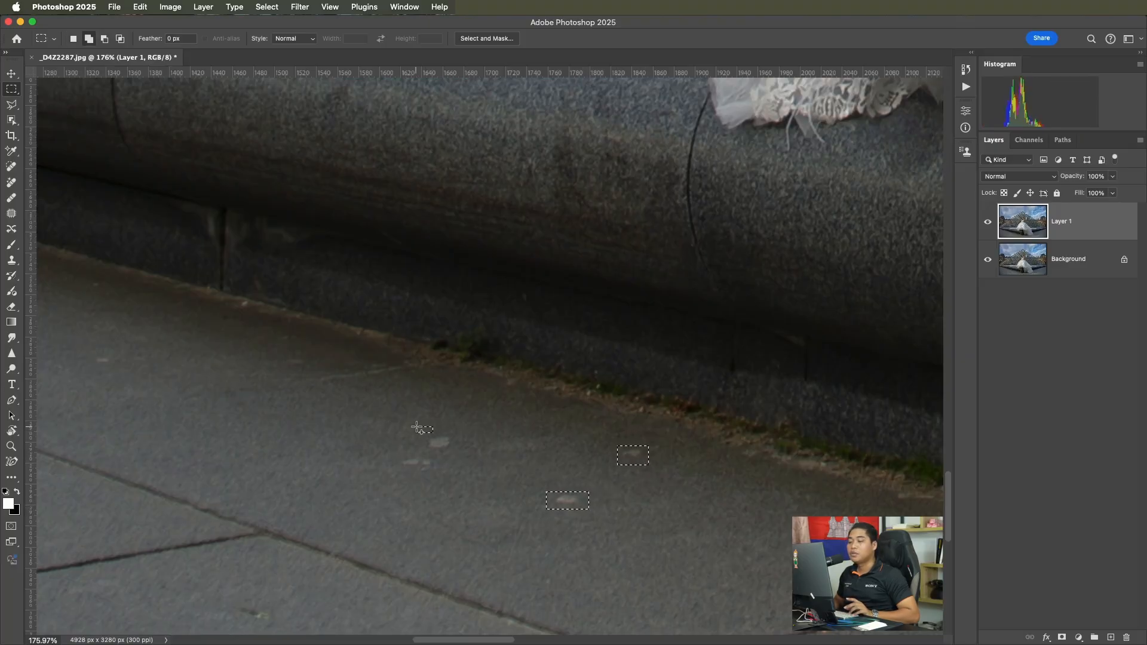
{"action": "left_click_drag", "start_coordinate": [416, 426], "coordinate": [445, 476]}
{"action": "scroll", "coordinate": [423, 467], "scroll_direction": "left", "scroll_amount": 5}
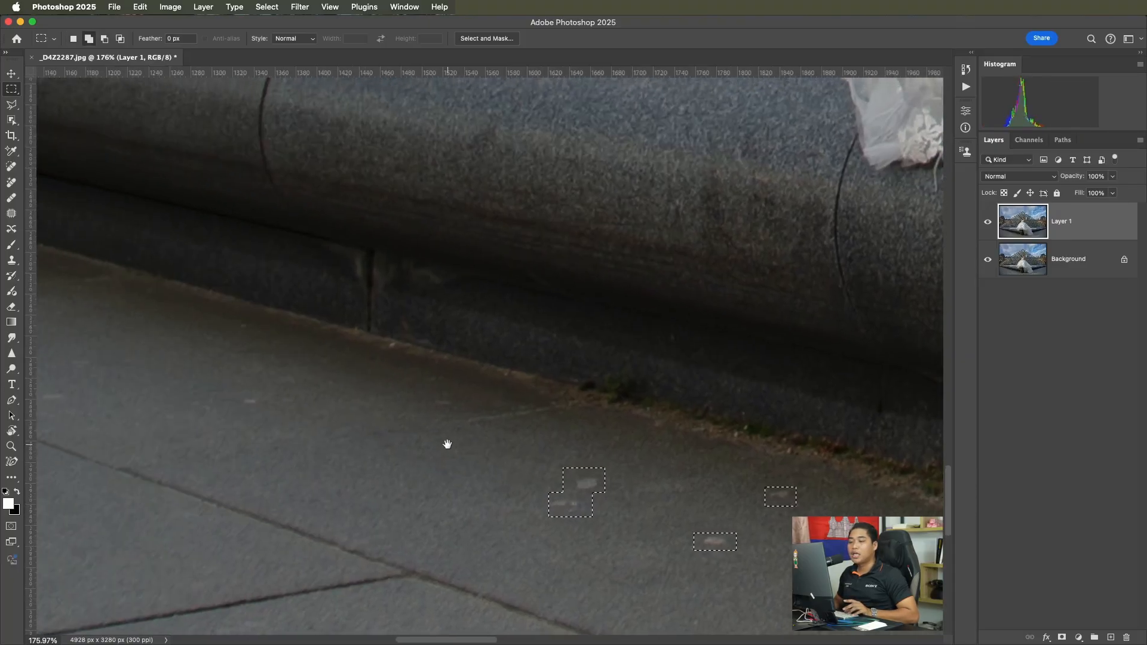
{"action": "left_click_drag", "start_coordinate": [243, 393], "coordinate": [271, 415]}
{"action": "left_click_drag", "start_coordinate": [378, 337], "coordinate": [409, 354]}
Step: Fill the selected paving spots with Content-Aware, Color Adaptation on, Normal mode and 100% opacity, and deselect
{"action": "key", "text": "shift+BackSpace"}
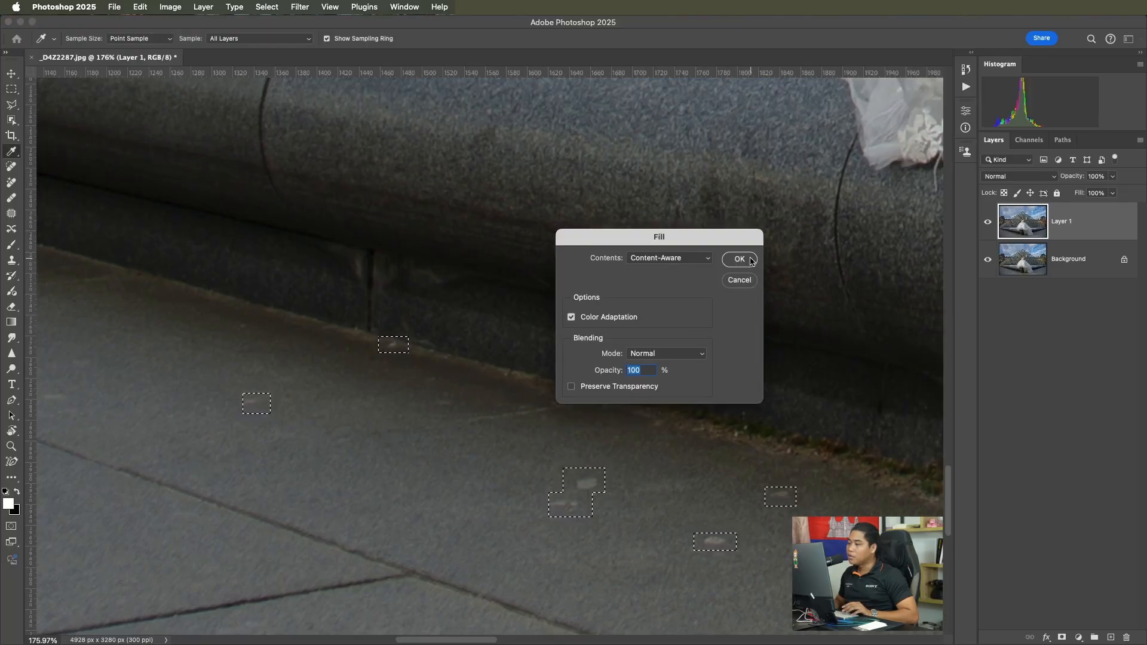
{"action": "left_click", "coordinate": [668, 257]}
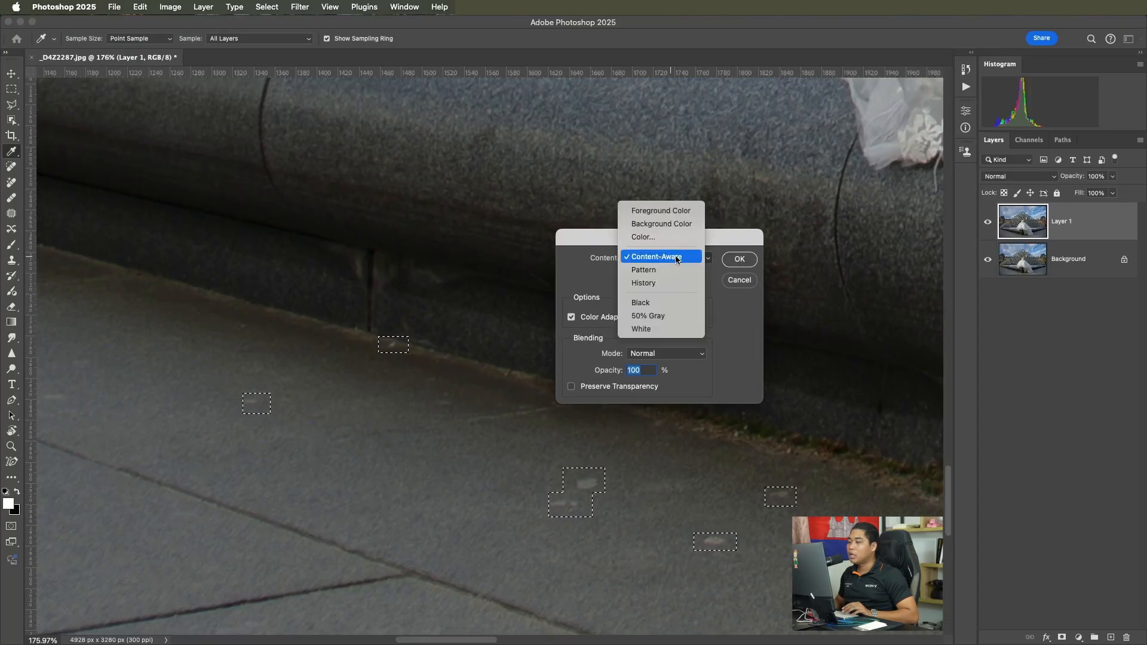
{"action": "left_click", "coordinate": [676, 257]}
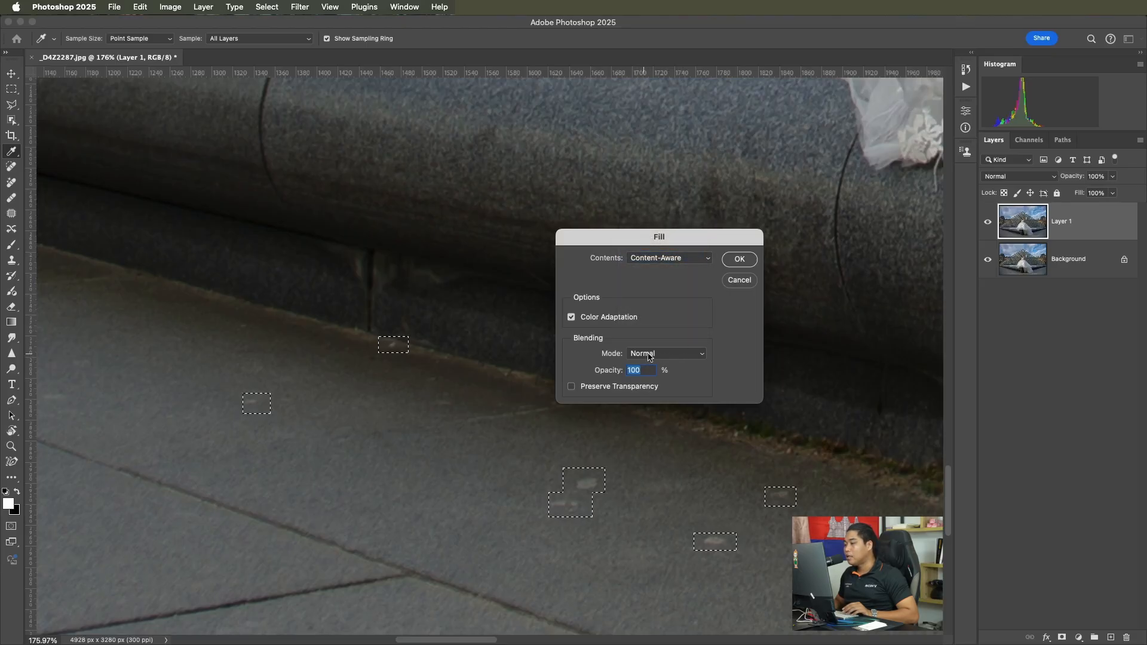
{"action": "left_click", "coordinate": [740, 261]}
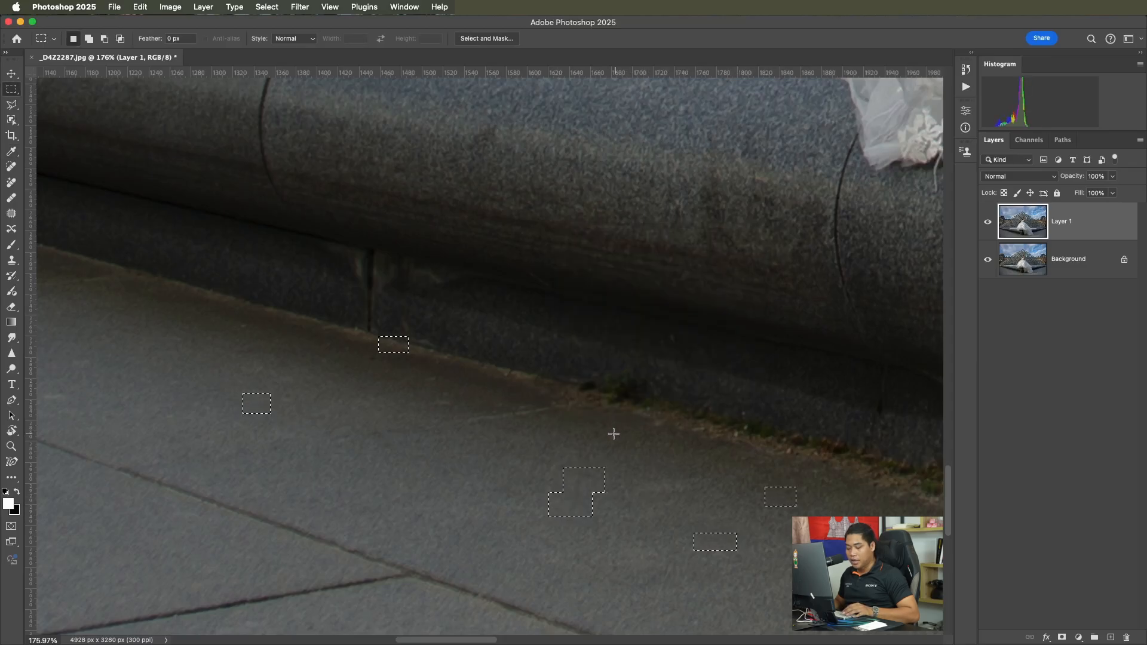
{"action": "key", "text": "super+d"}
Step: Marquee-select the two remaining specks on the paving in front of the ledge and remove them with Content-Aware Fill
{"action": "scroll", "coordinate": [499, 428], "scroll_direction": "down", "scroll_amount": 5}
{"action": "left_click_drag", "start_coordinate": [500, 428], "coordinate": [546, 372]}
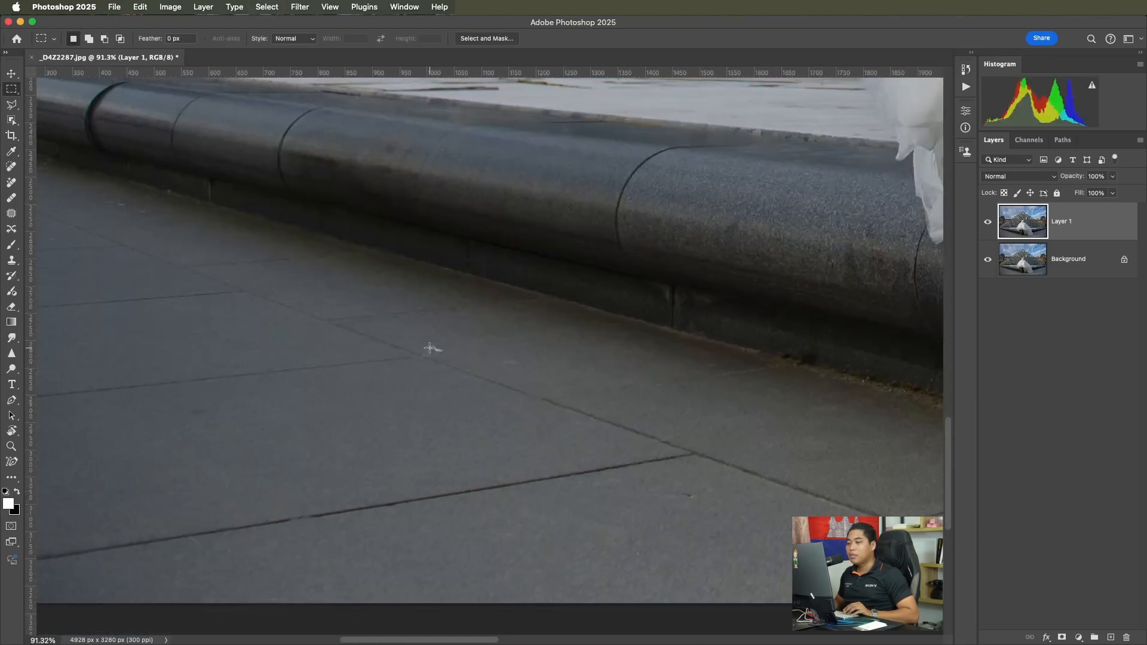
{"action": "left_click_drag", "start_coordinate": [428, 343], "coordinate": [452, 357]}
{"action": "scroll", "coordinate": [681, 307], "scroll_direction": "down", "scroll_amount": 2}
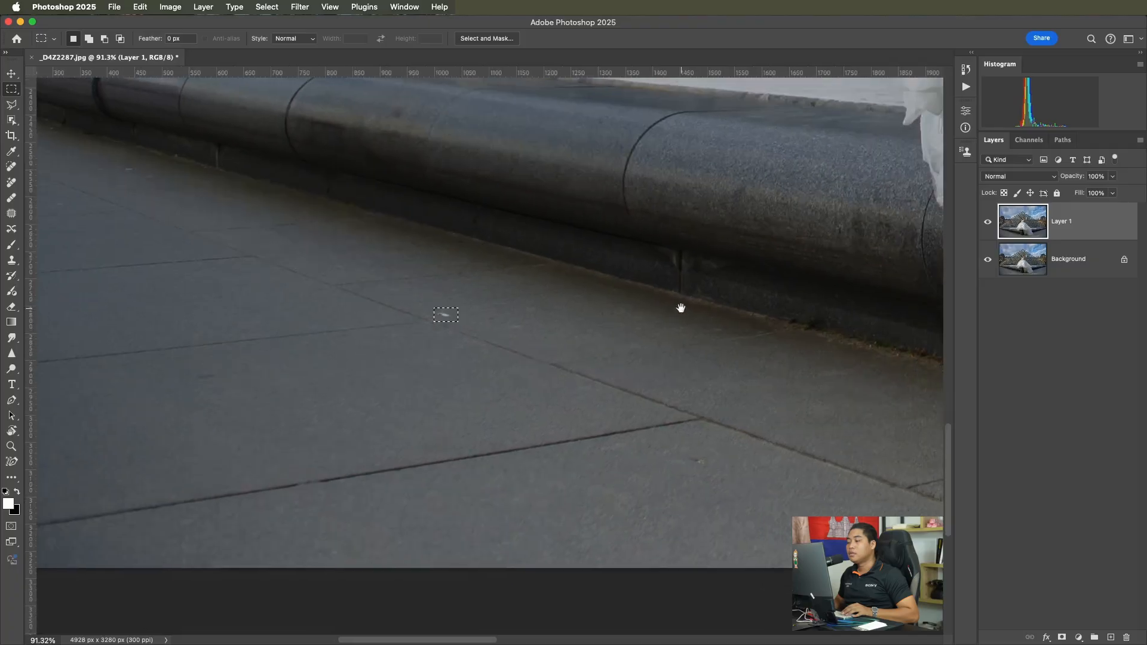
{"action": "left_click_drag", "start_coordinate": [662, 452], "coordinate": [698, 468]}
{"action": "scroll", "coordinate": [707, 305], "scroll_direction": "down", "scroll_amount": 5}
{"action": "left_click_drag", "start_coordinate": [707, 305], "coordinate": [185, 357]}
{"action": "key", "text": "shift+BackSpace"}
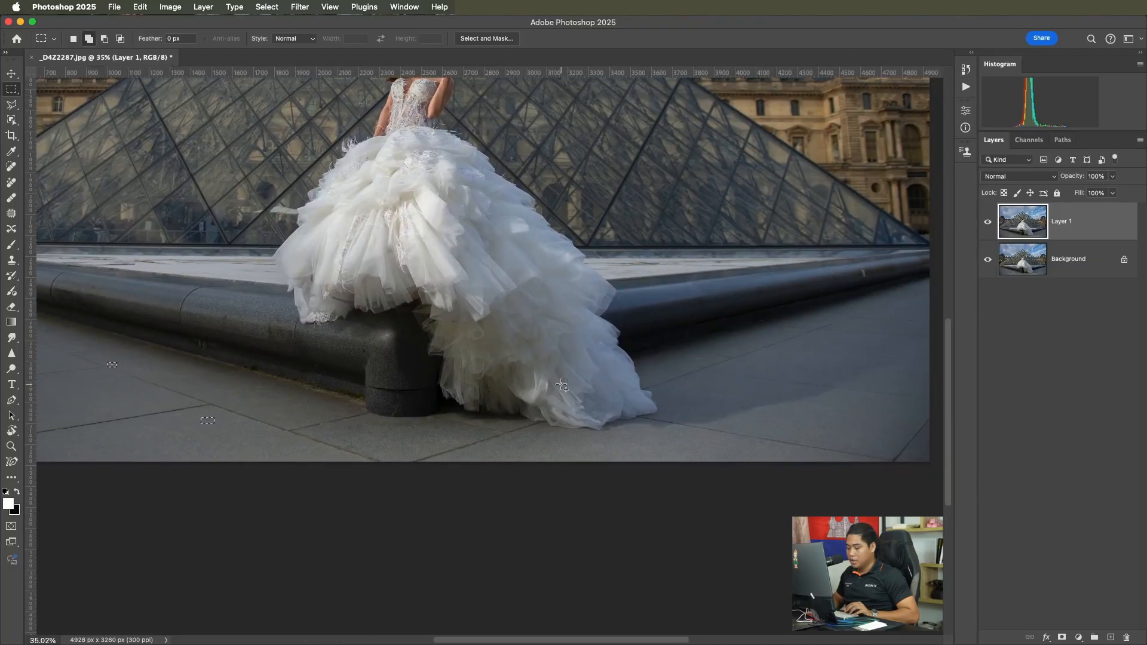
{"action": "key", "text": "Return"}
{"action": "key", "text": "m"}
{"action": "key", "text": "super+0"}
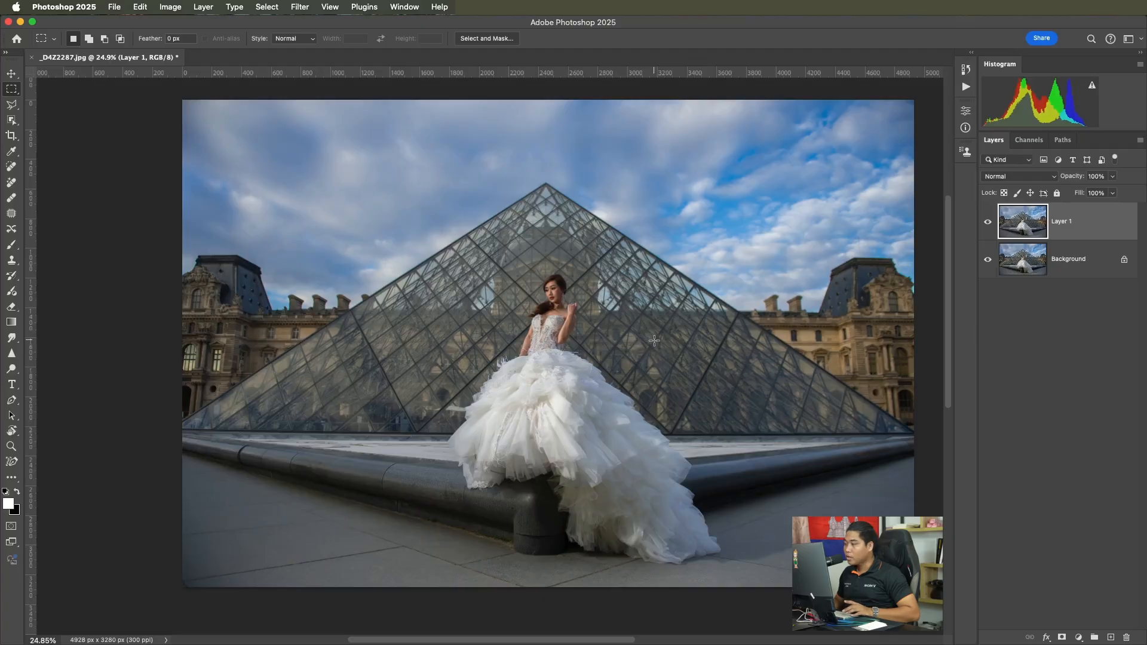
Step: Load the photo's luminosity highlights as a selection, checking the bride up close
{"action": "scroll", "coordinate": [654, 340], "scroll_direction": "up", "scroll_amount": 5}
{"action": "left_click_drag", "start_coordinate": [383, 261], "coordinate": [717, 336]}
{"action": "scroll", "coordinate": [699, 326], "scroll_direction": "up", "scroll_amount": 3}
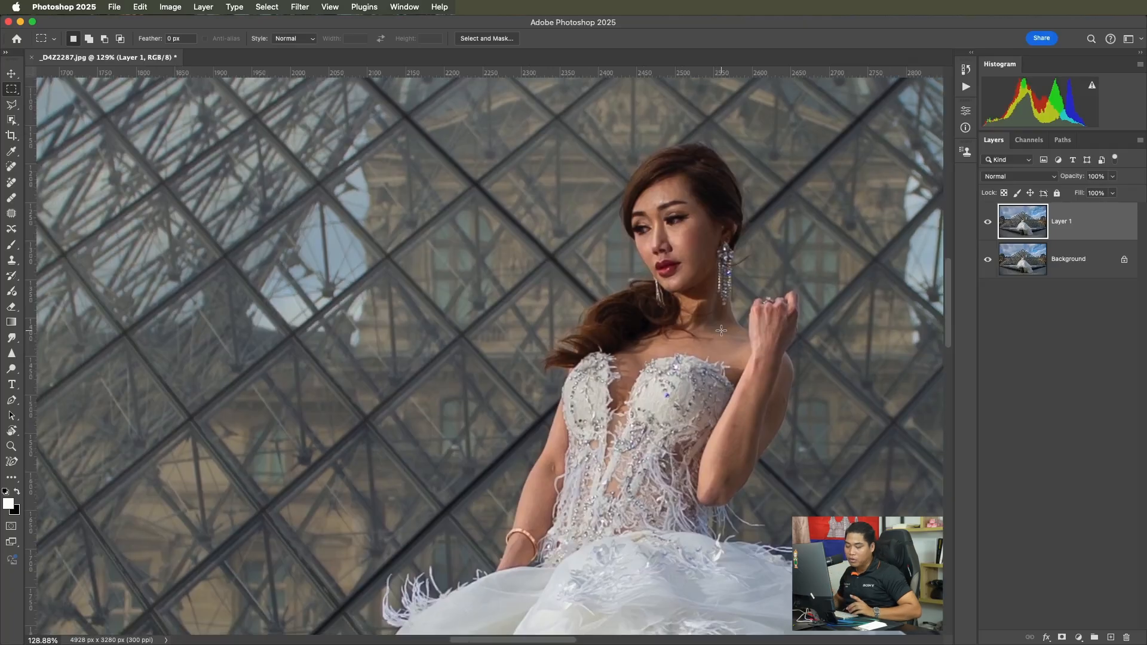
{"action": "key", "text": "alt+shift+i"}
{"action": "key", "text": "i"}
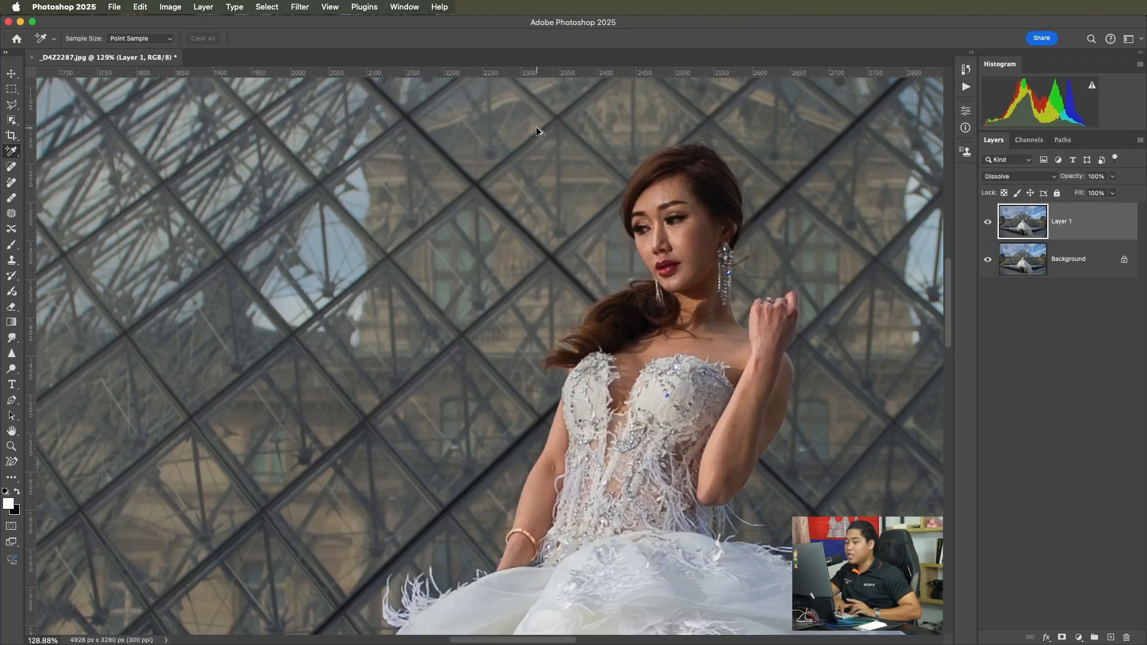
{"action": "key", "text": "ctrl+alt+shift+2"}
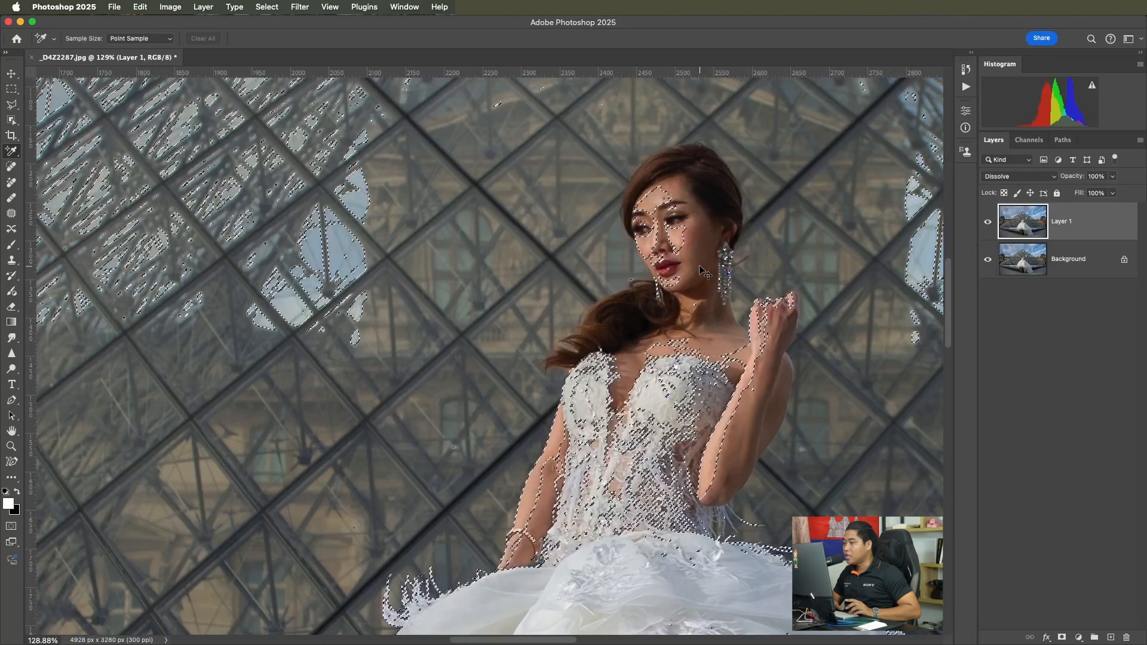
Step: Invert the highlights selection so that it covers the shadows
{"action": "key", "text": "super+shift+i"}
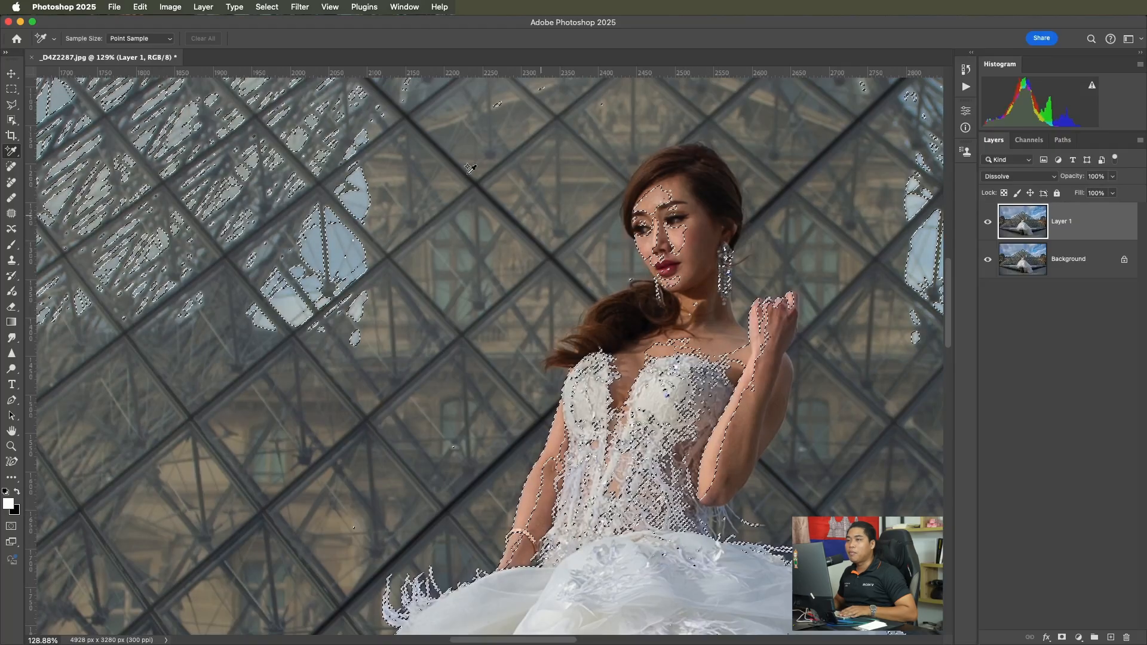
{"action": "left_click", "coordinate": [266, 7]}
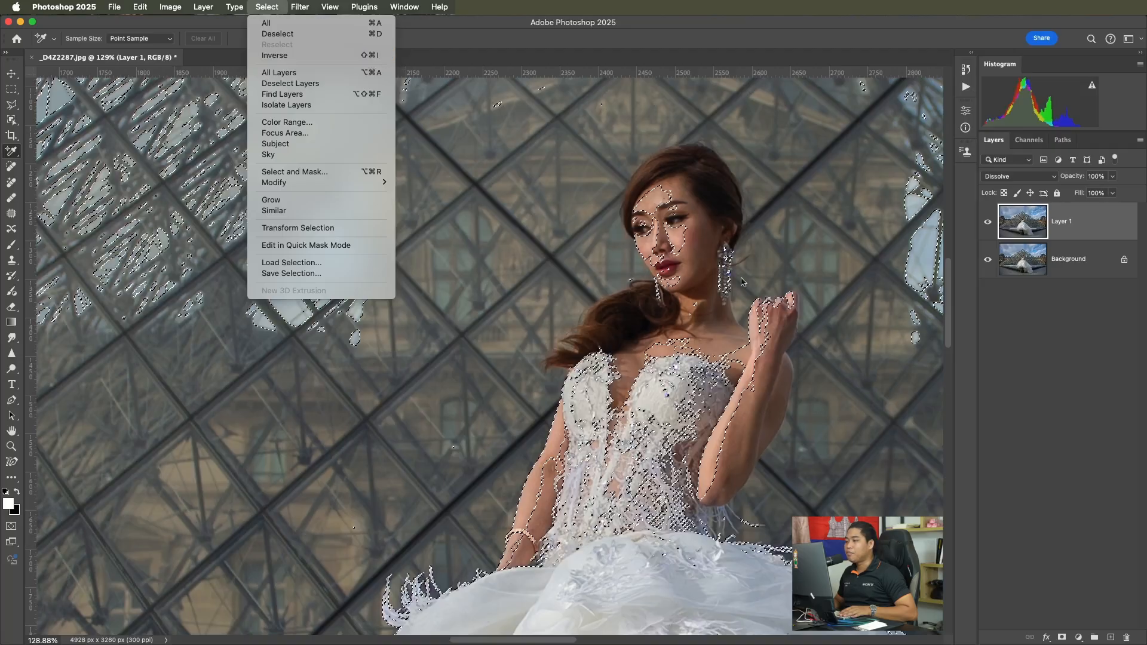
{"action": "left_click", "coordinate": [777, 37]}
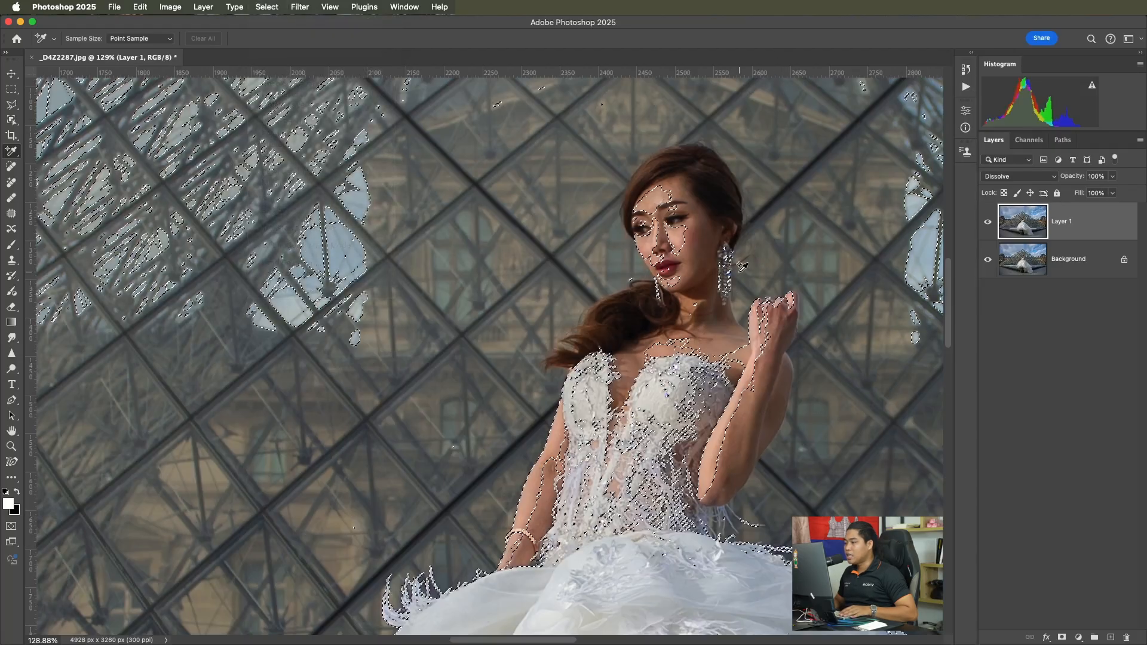
Step: Copy the selected shadow areas to a new layer and set its blend mode to Screen
{"action": "key", "text": "super+d"}
{"action": "key", "text": "super+shift+alt+n"}
{"action": "key", "text": "super+shift+alt+e"}
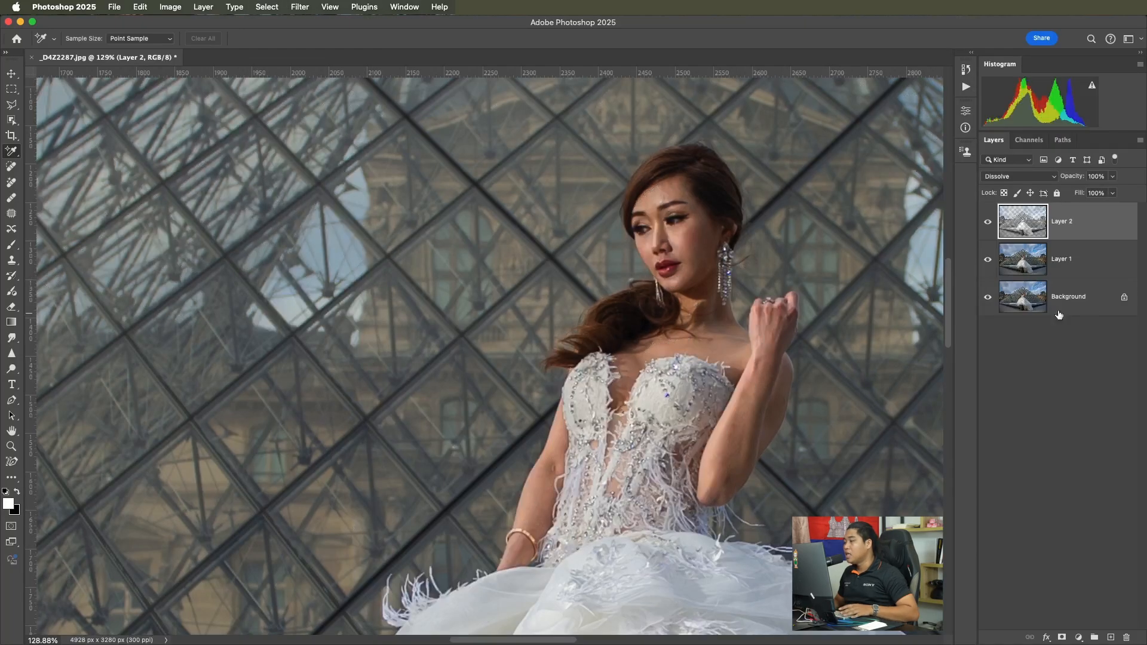
{"action": "left_click", "coordinate": [1018, 178]}
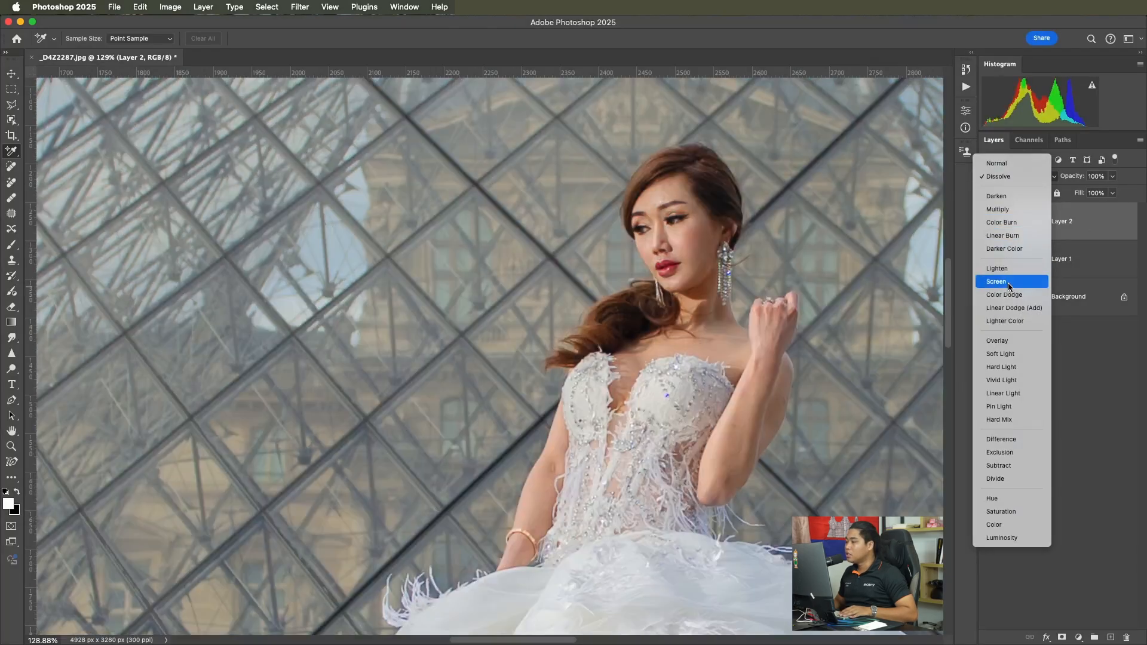
{"action": "left_click", "coordinate": [1007, 283]}
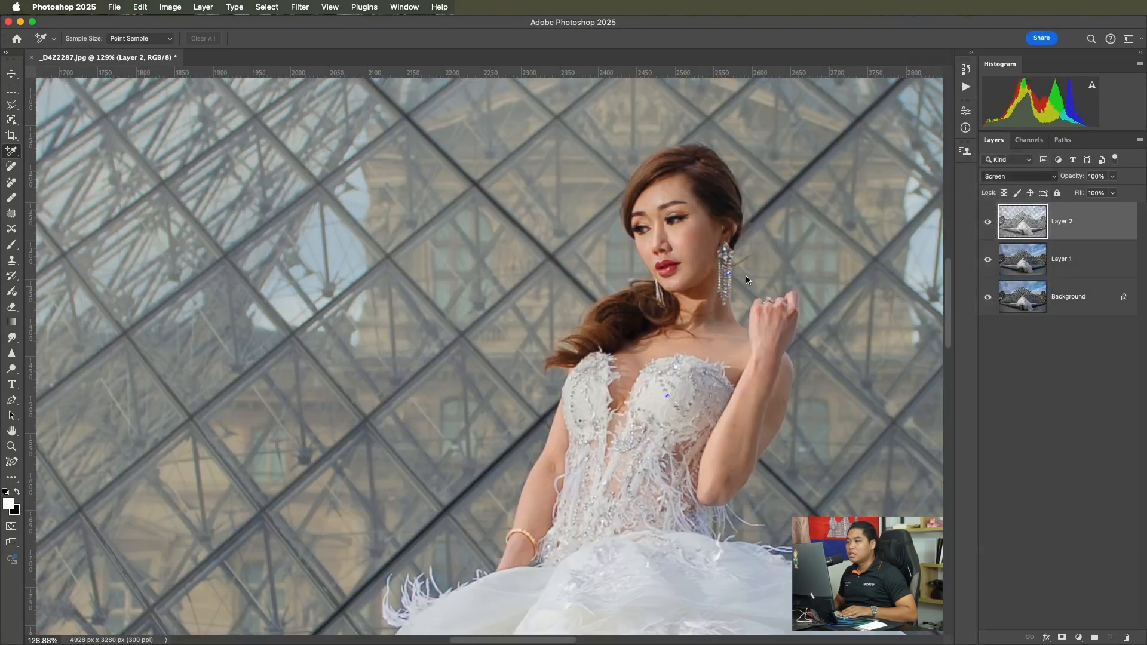
Step: Hide the whole Screen layer behind a black layer mask
{"action": "scroll", "coordinate": [694, 311], "scroll_direction": "down", "scroll_amount": 5}
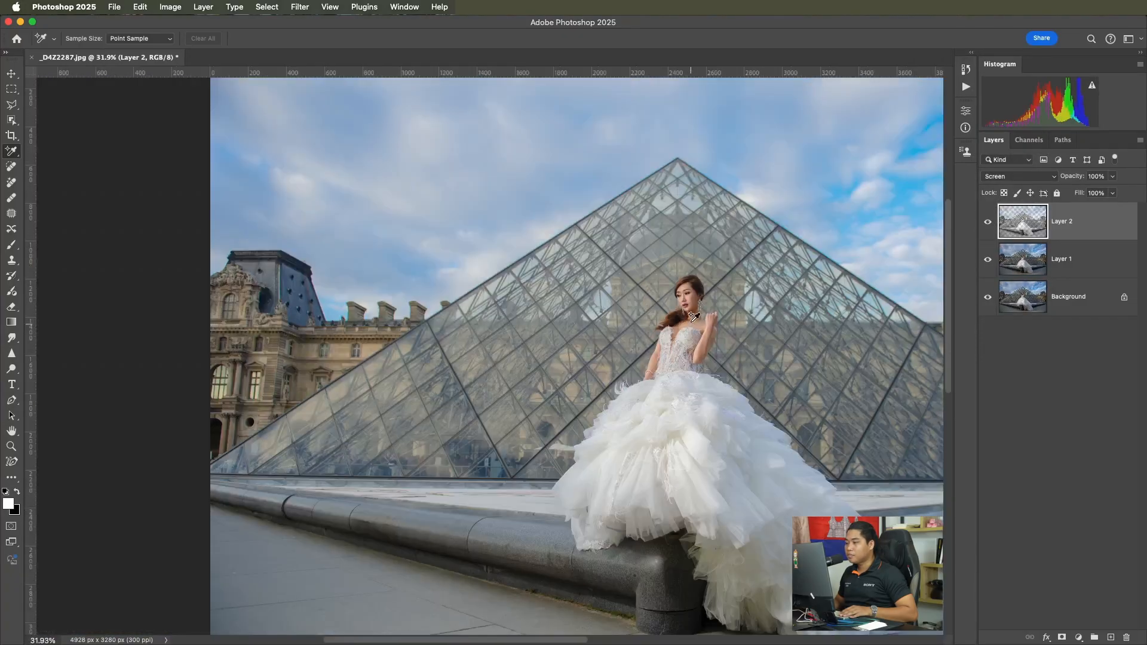
{"action": "scroll", "coordinate": [694, 317], "scroll_direction": "up", "scroll_amount": 3}
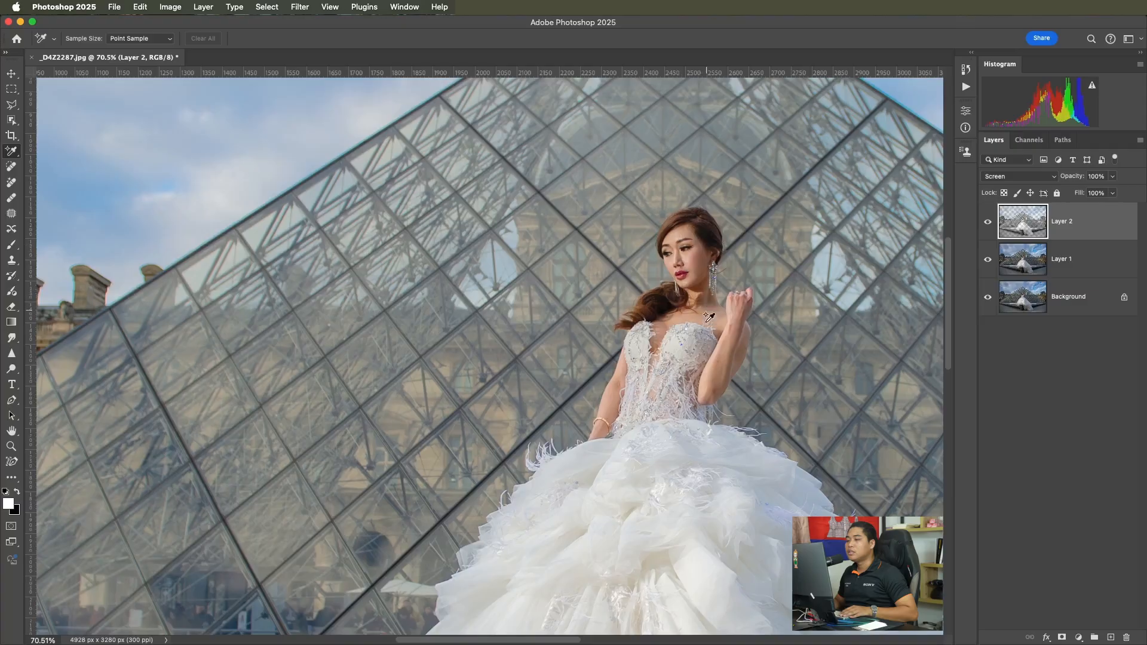
{"action": "scroll", "coordinate": [707, 328], "scroll_direction": "down", "scroll_amount": 3}
{"action": "scroll", "coordinate": [707, 327], "scroll_direction": "down", "scroll_amount": 2}
{"action": "scroll", "coordinate": [701, 325], "scroll_direction": "up", "scroll_amount": 3}
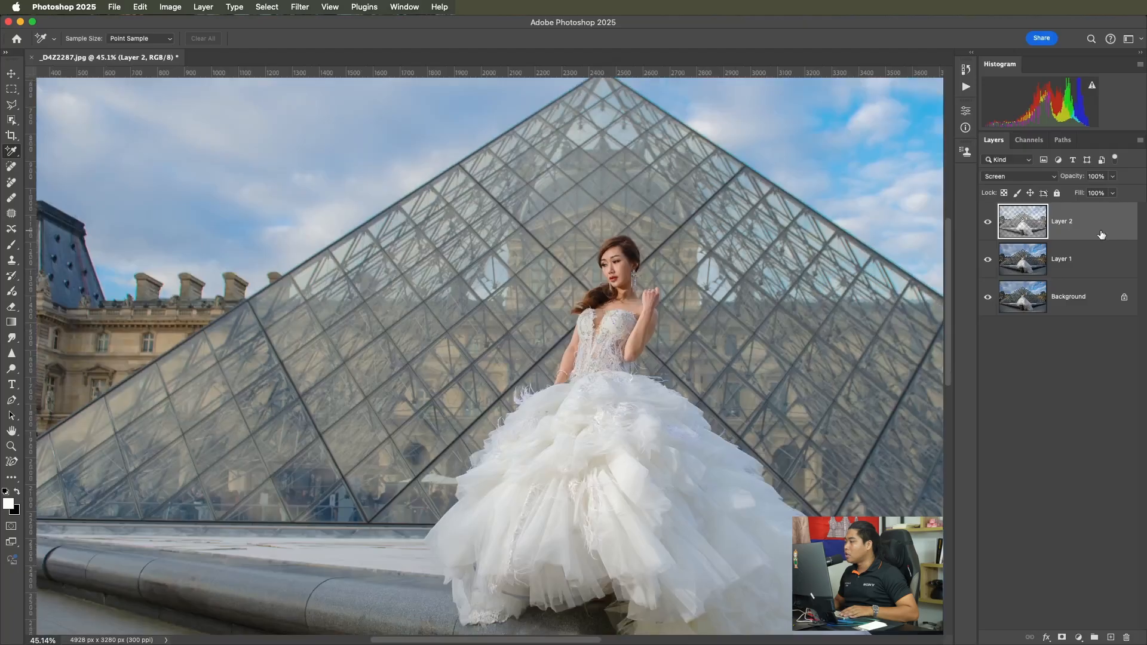
{"action": "left_click", "coordinate": [1064, 638], "text": "alt"}
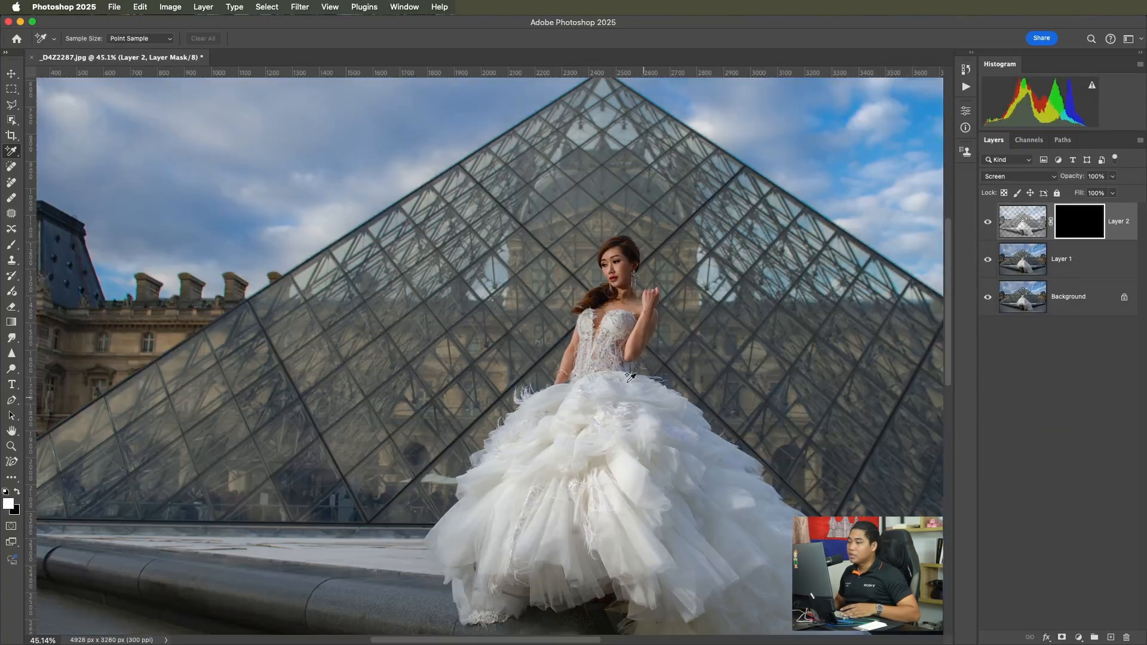
Step: Paint white on the mask with a soft 80 px brush to brighten the bride's neck and chest
{"action": "scroll", "coordinate": [640, 304], "scroll_direction": "up", "scroll_amount": 5}
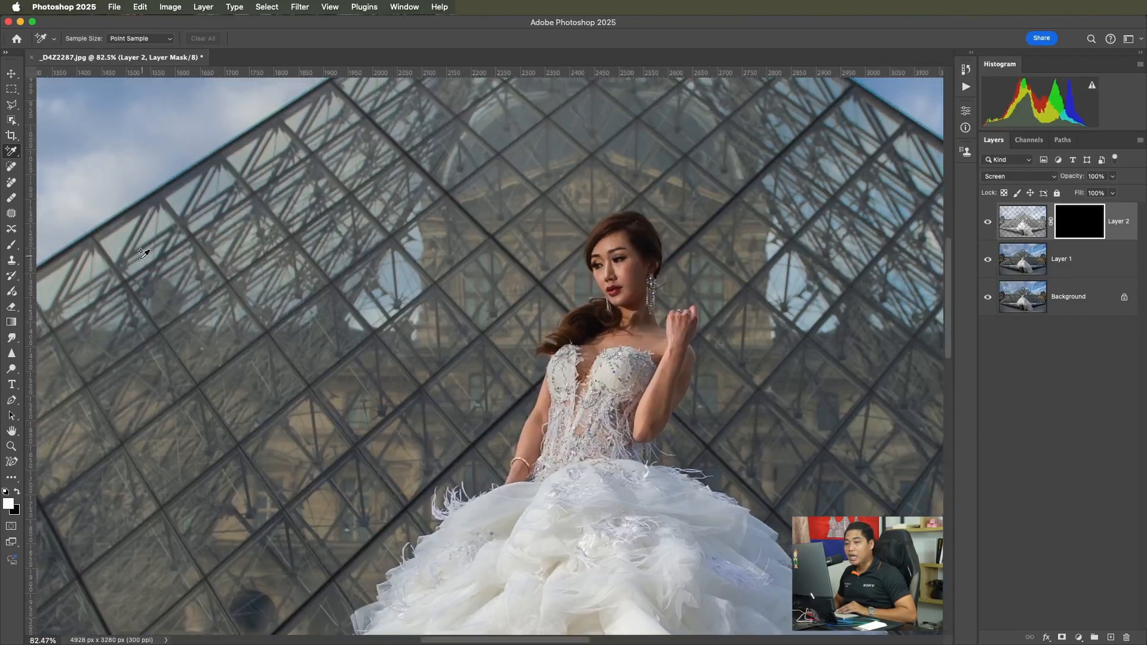
{"action": "left_click", "coordinate": [10, 246]}
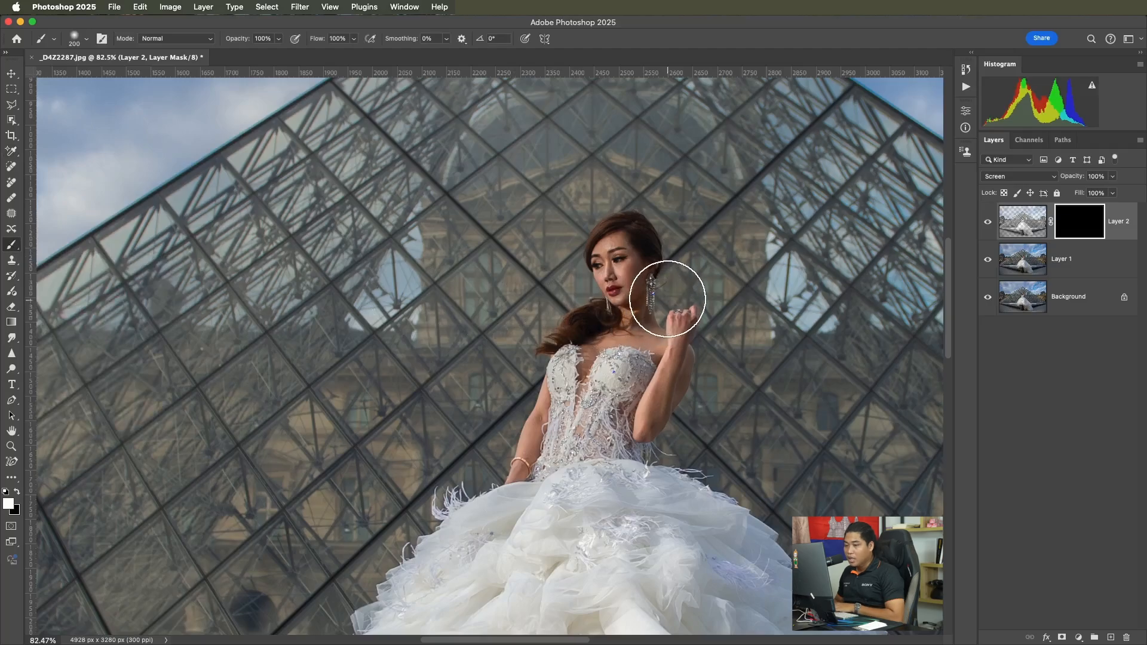
{"action": "key", "text": "bracketleft"}
{"action": "key", "text": "bracketleft"}
{"action": "key", "text": "bracketleft"}
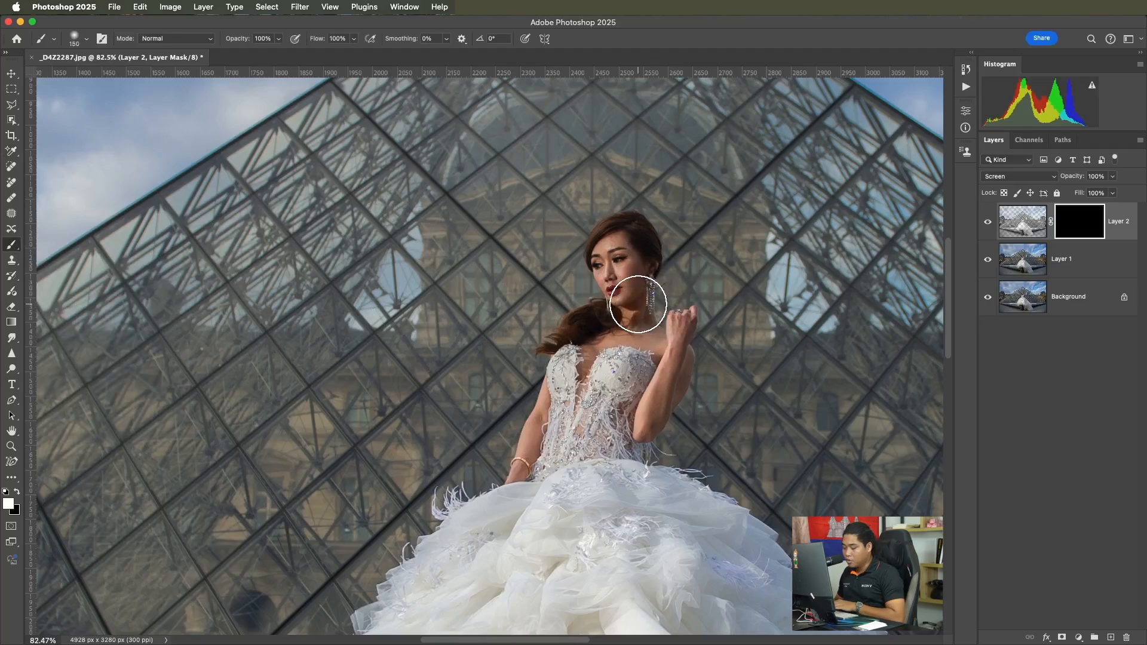
{"action": "scroll", "coordinate": [625, 300], "scroll_direction": "up", "scroll_amount": 5}
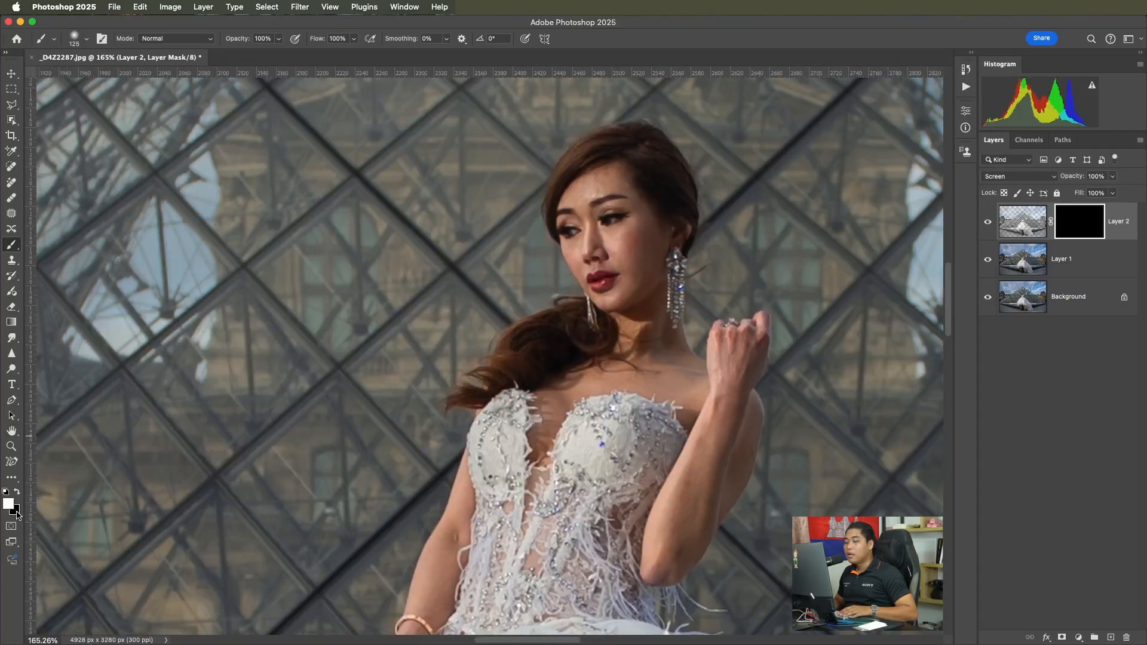
{"action": "key", "text": "bracketleft"}
{"action": "key", "text": "bracketleft"}
{"action": "key", "text": "bracketleft"}
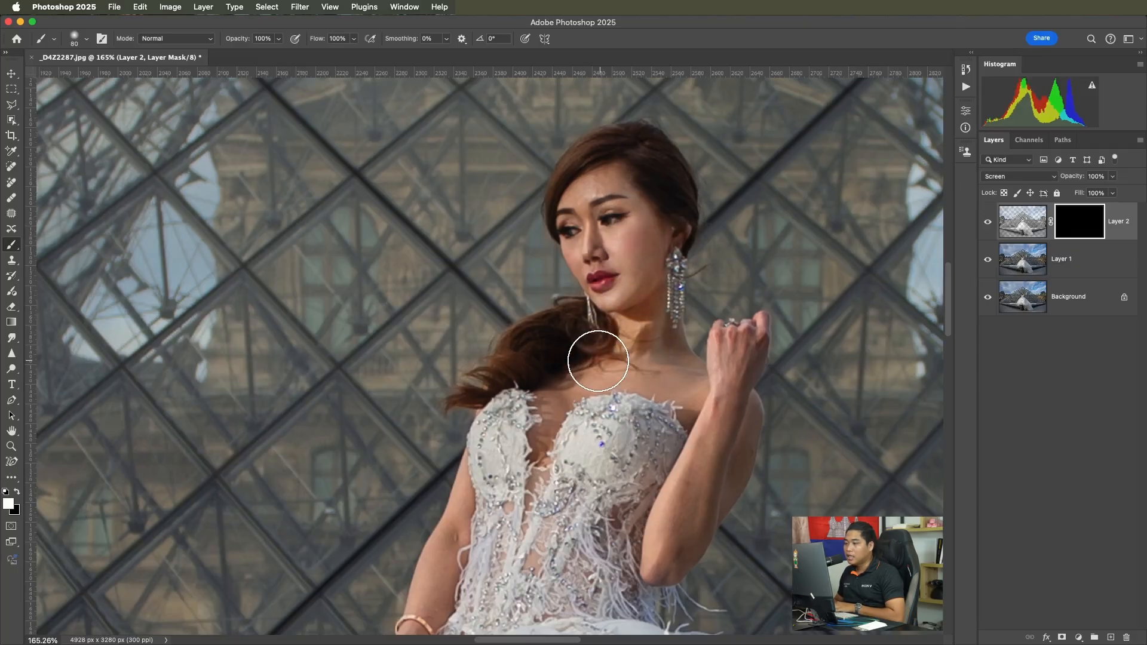
{"action": "left_click_drag", "start_coordinate": [572, 395], "coordinate": [549, 439]}
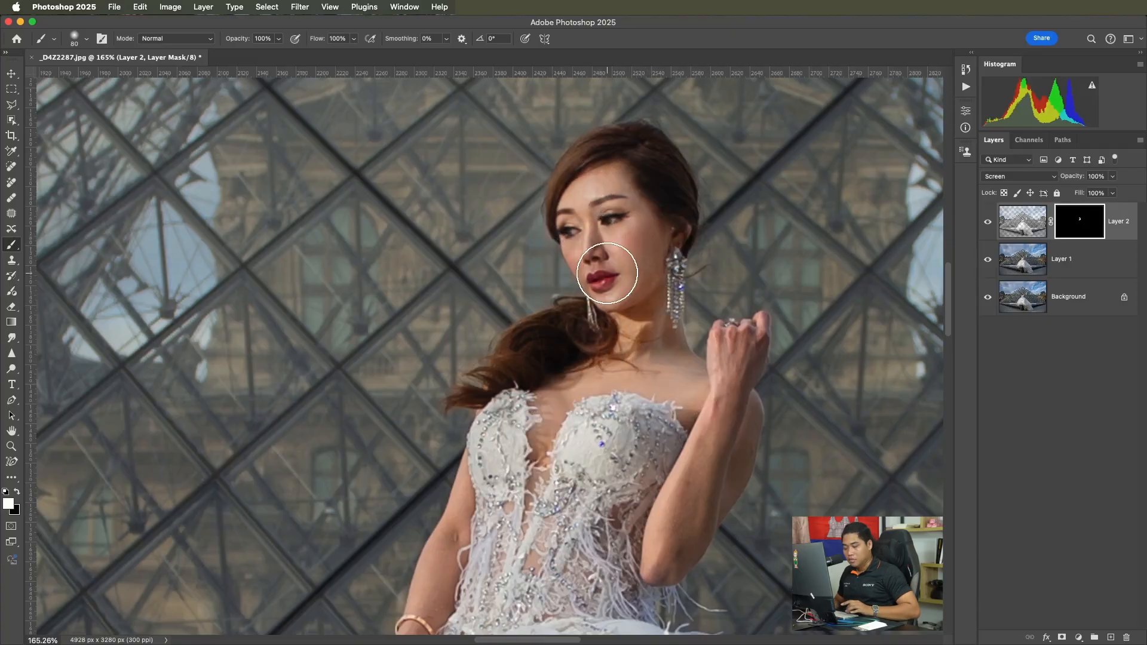
Step: Reduce the brush to about 60 px and paint the mask over the bride's face to lift its shadows
{"action": "key", "text": "bracketleft"}
{"action": "key", "text": "bracketleft"}
{"action": "key", "text": "bracketleft"}
{"action": "key", "text": "bracketleft"}
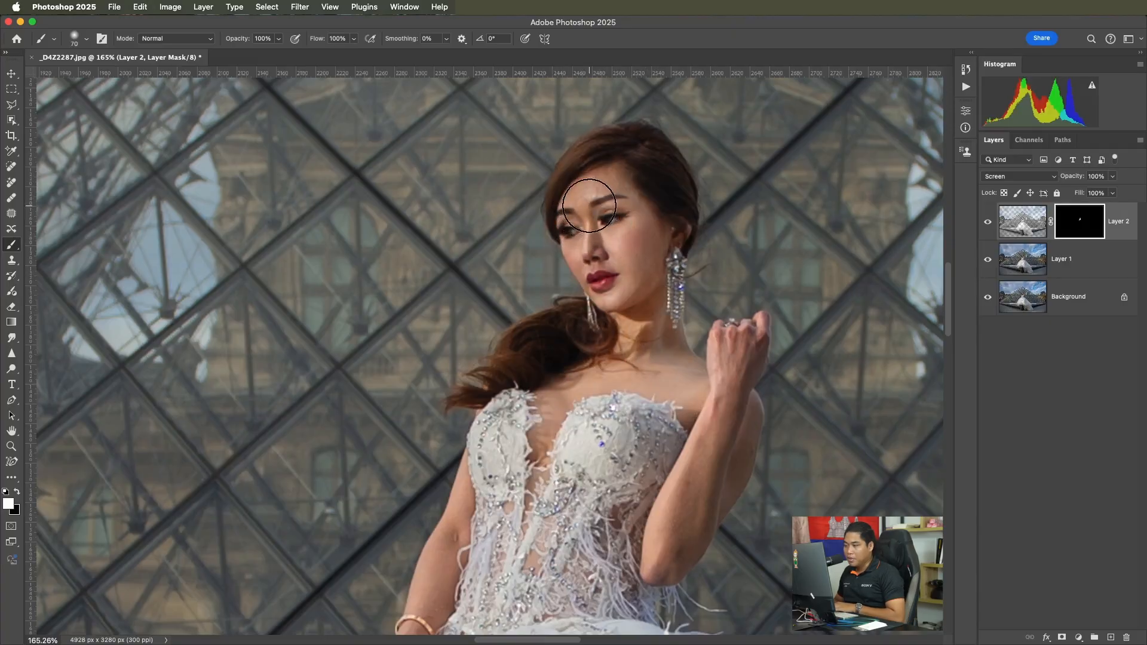
{"action": "left_click_drag", "start_coordinate": [576, 193], "coordinate": [623, 184]}
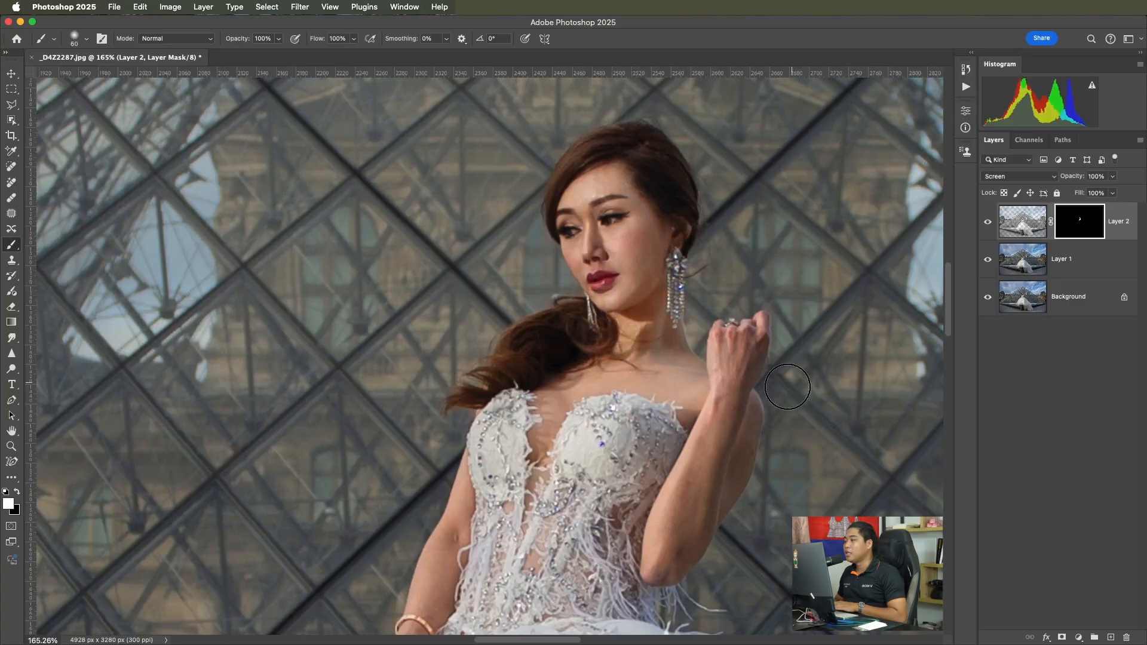
Step: Brighten the bride's raised arm and hand through the mask, and lower the Screen layer's opacity to 49%
{"action": "key", "text": "bracketright"}
{"action": "left_click_drag", "start_coordinate": [703, 421], "coordinate": [736, 322]}
{"action": "left_click_drag", "start_coordinate": [776, 282], "coordinate": [752, 300]}
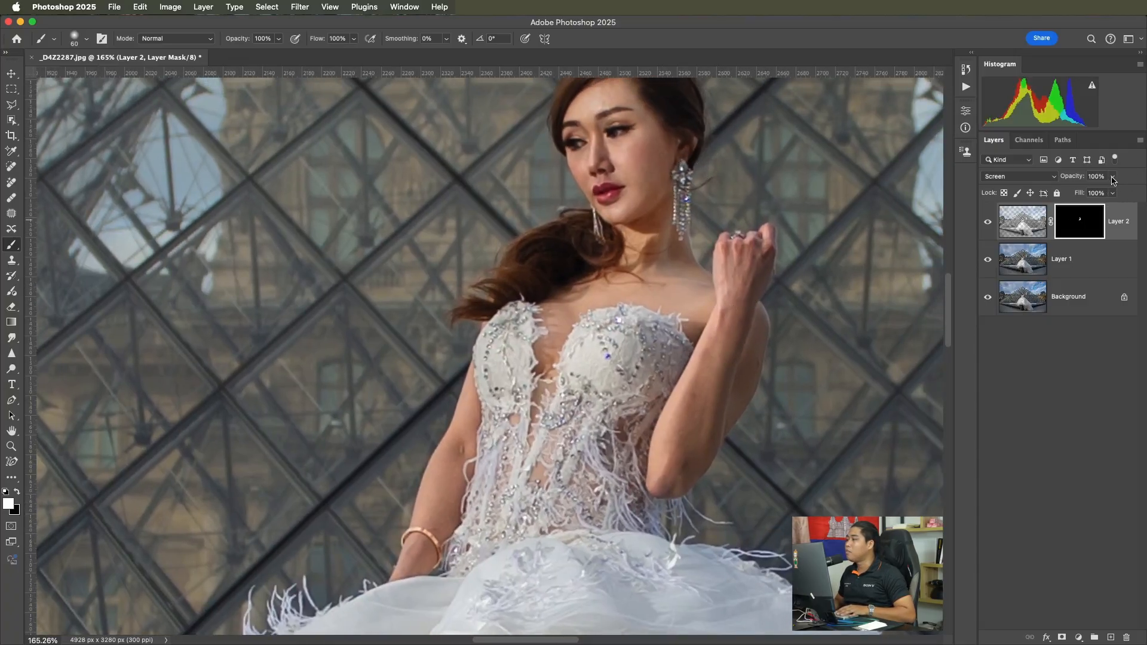
{"action": "left_click_drag", "start_coordinate": [1083, 193], "coordinate": [1085, 194]}
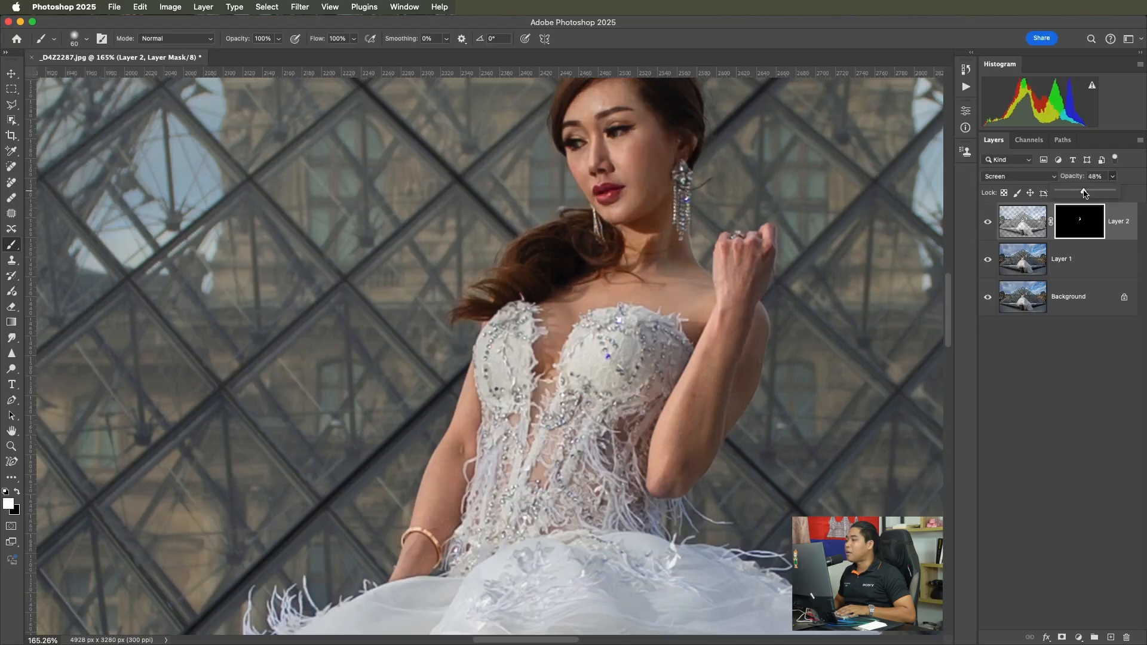
{"action": "left_click", "coordinate": [662, 242]}
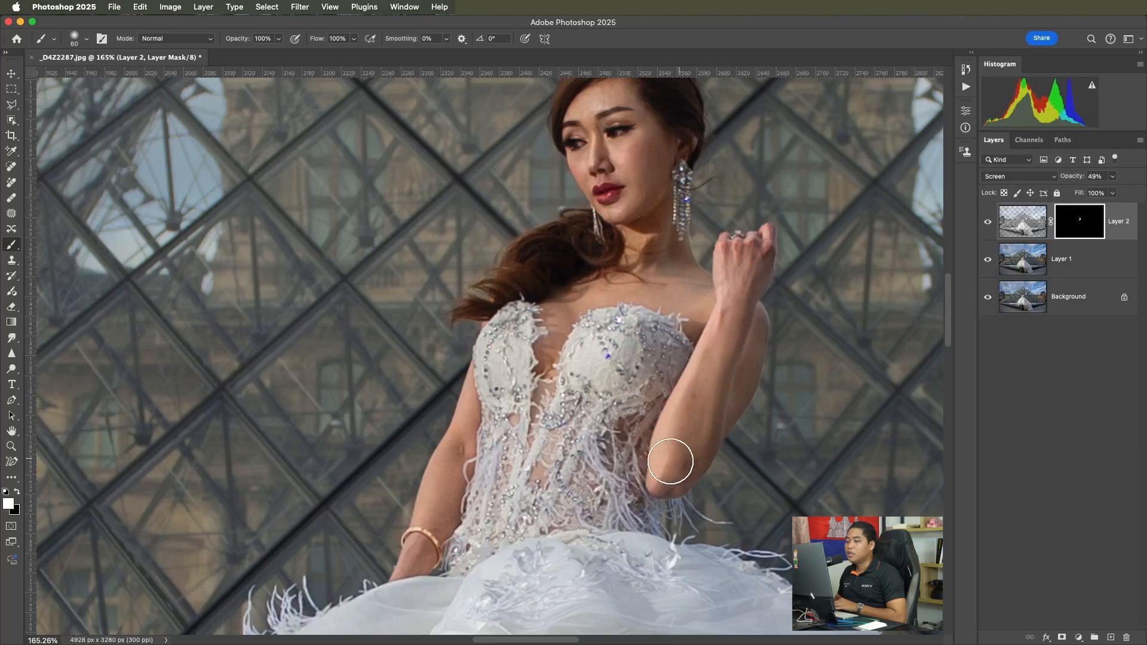
Step: Paint white on the mask over the beaded bodice, adjusting the brush size to about 70 px
{"action": "scroll", "coordinate": [661, 467], "scroll_direction": "down", "scroll_amount": 3}
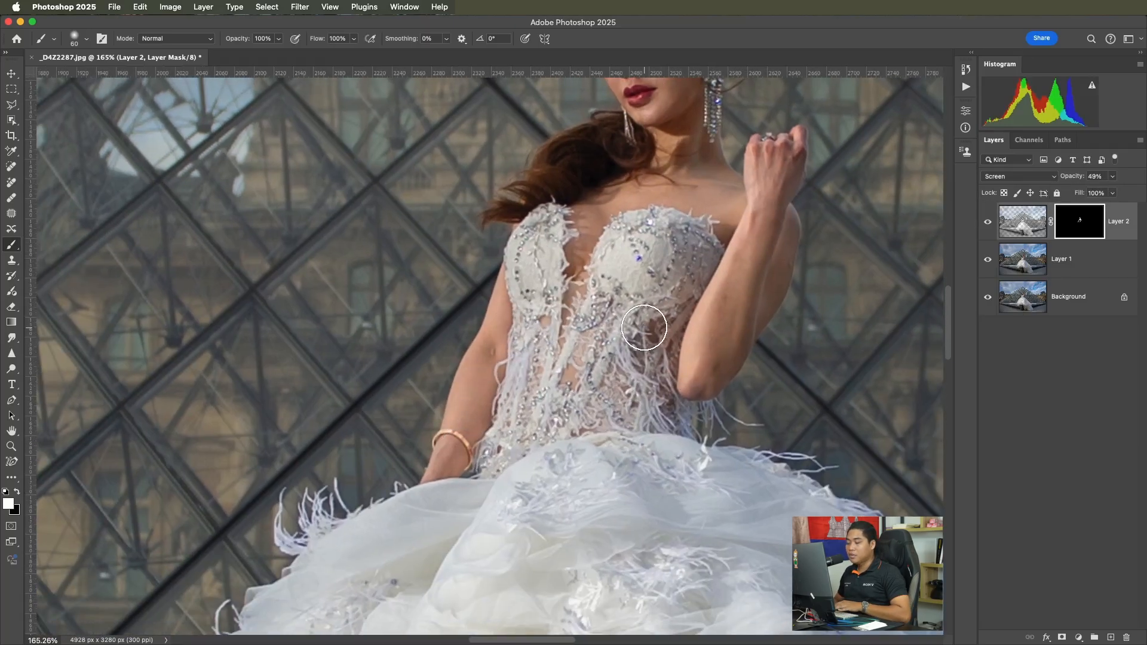
{"action": "key", "text": "bracketright"}
{"action": "key", "text": "bracketright"}
{"action": "key", "text": "bracketright"}
{"action": "key", "text": "bracketright"}
{"action": "mouse_move", "coordinate": [655, 256]}
{"action": "left_mouse_down"}
{"action": "mouse_move", "coordinate": [645, 251]}
{"action": "mouse_move", "coordinate": [637, 267]}
{"action": "left_mouse_up"}
{"action": "key", "text": "bracketleft"}
{"action": "key", "text": "bracketleft"}
{"action": "key", "text": "bracketleft"}
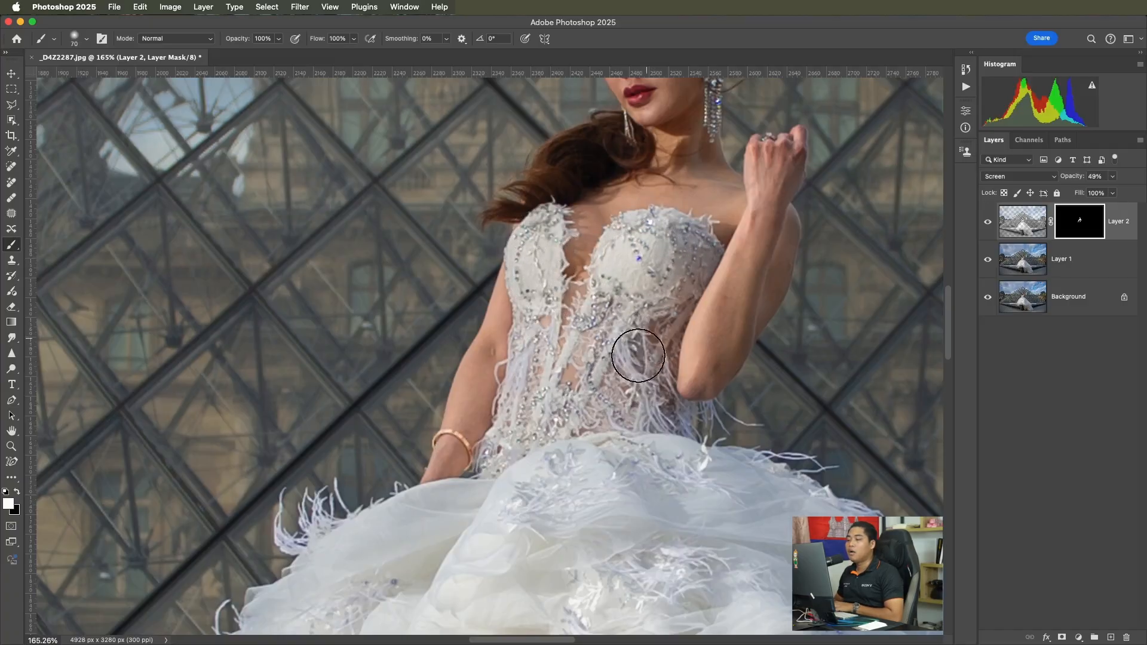
Step: Enlarge the brush to about 175 px and paint the mask over the shaded folds of the gown's skirt
{"action": "scroll", "coordinate": [545, 436], "scroll_direction": "down", "scroll_amount": 5}
{"action": "left_click_drag", "start_coordinate": [600, 430], "coordinate": [598, 358]}
{"action": "scroll", "coordinate": [595, 377], "scroll_direction": "up", "scroll_amount": 2}
{"action": "key", "text": "bracketright"}
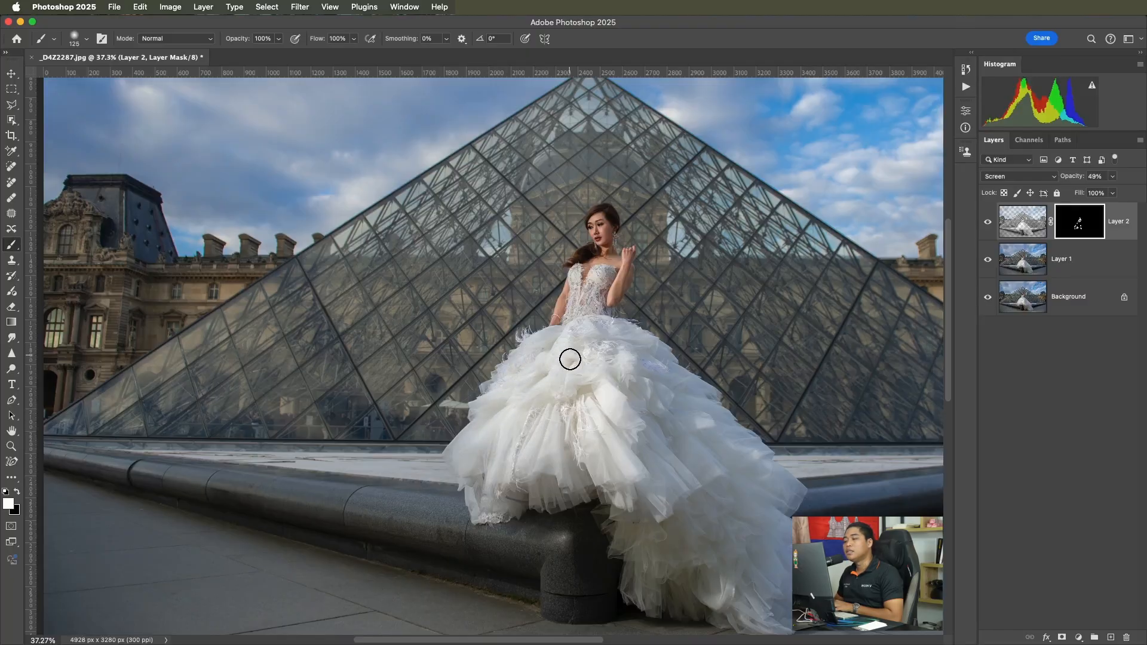
{"action": "key", "text": "bracketright"}
{"action": "key", "text": "bracketright"}
{"action": "mouse_move", "coordinate": [597, 333]}
{"action": "left_mouse_down"}
{"action": "mouse_move", "coordinate": [617, 425]}
{"action": "mouse_move", "coordinate": [633, 432]}
{"action": "left_mouse_up"}
{"action": "scroll", "coordinate": [633, 432], "scroll_direction": "left", "scroll_amount": 3}
Step: Compare the photo with and without the brightened Screen layer
{"action": "left_click", "coordinate": [986, 225]}
{"action": "left_click", "coordinate": [986, 224]}
{"action": "left_click", "coordinate": [985, 224]}
{"action": "left_click", "coordinate": [986, 225]}
{"action": "left_click", "coordinate": [985, 225]}
{"action": "left_click", "coordinate": [986, 225]}
{"action": "left_click", "coordinate": [986, 225]}
{"action": "left_click", "coordinate": [985, 224]}
Step: Merge the masked Screen layer with the retouched layer beneath it, keeping the Background separate
{"action": "left_click_drag", "start_coordinate": [784, 341], "coordinate": [782, 338]}
{"action": "scroll", "coordinate": [781, 338], "scroll_direction": "down", "scroll_amount": 3}
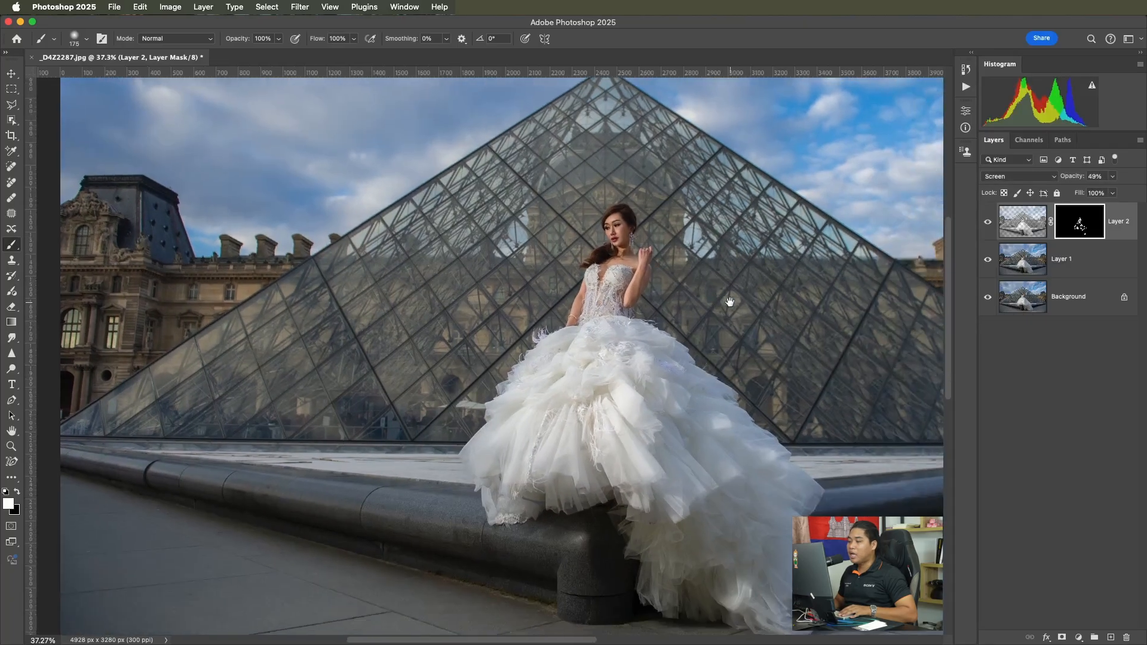
{"action": "scroll", "coordinate": [730, 302], "scroll_direction": "left", "scroll_amount": 5}
{"action": "scroll", "coordinate": [756, 378], "scroll_direction": "down", "scroll_amount": 1}
{"action": "scroll", "coordinate": [739, 365], "scroll_direction": "down", "scroll_amount": 1}
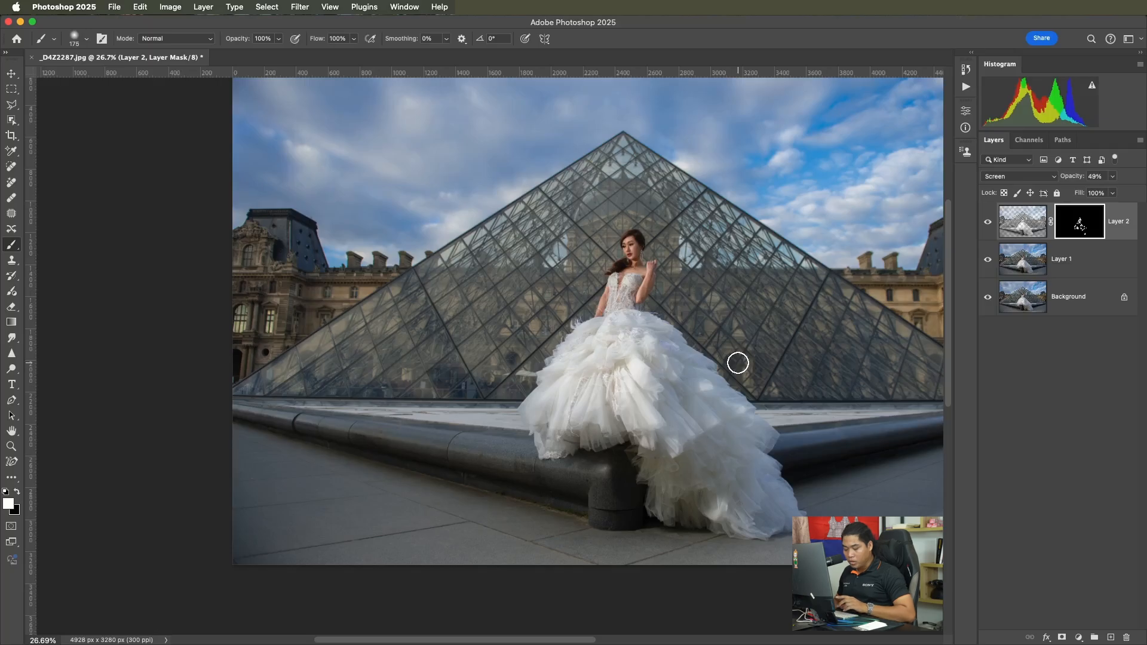
{"action": "scroll", "coordinate": [751, 390], "scroll_direction": "down", "scroll_amount": 1}
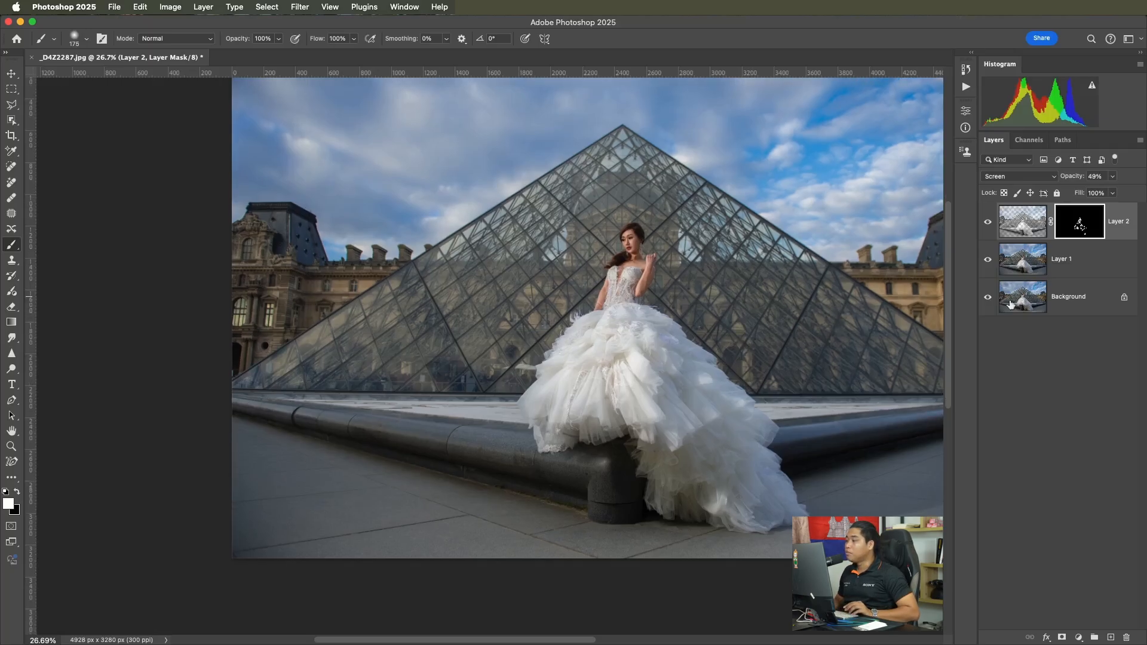
{"action": "left_click", "coordinate": [1104, 264]}
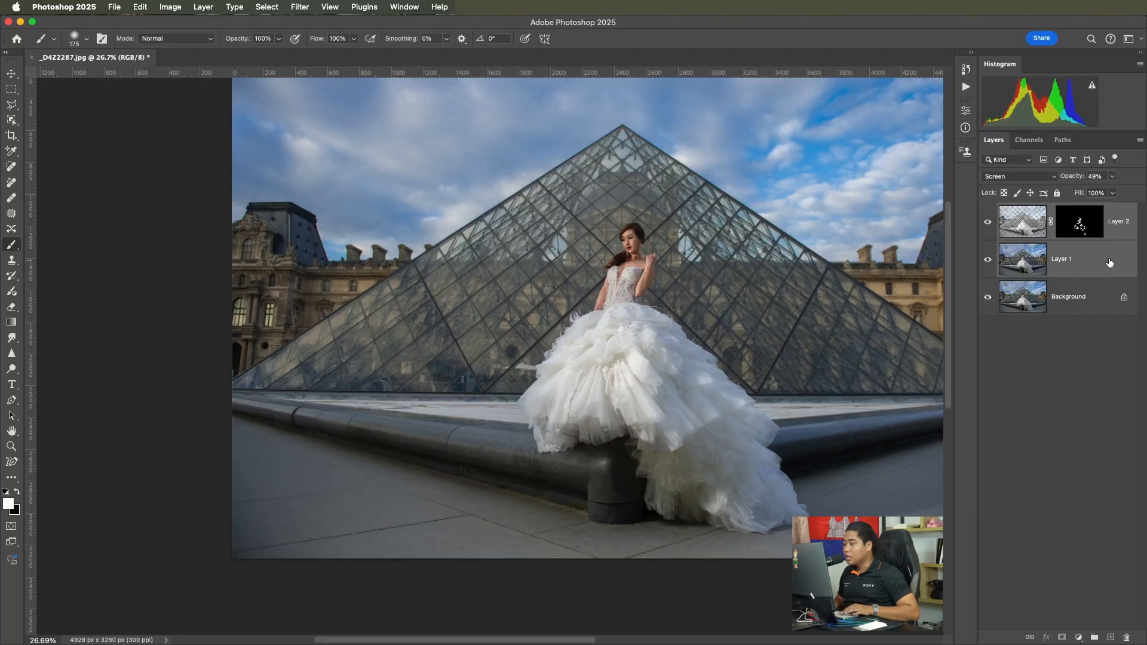
{"action": "key", "text": "ctrl+e"}
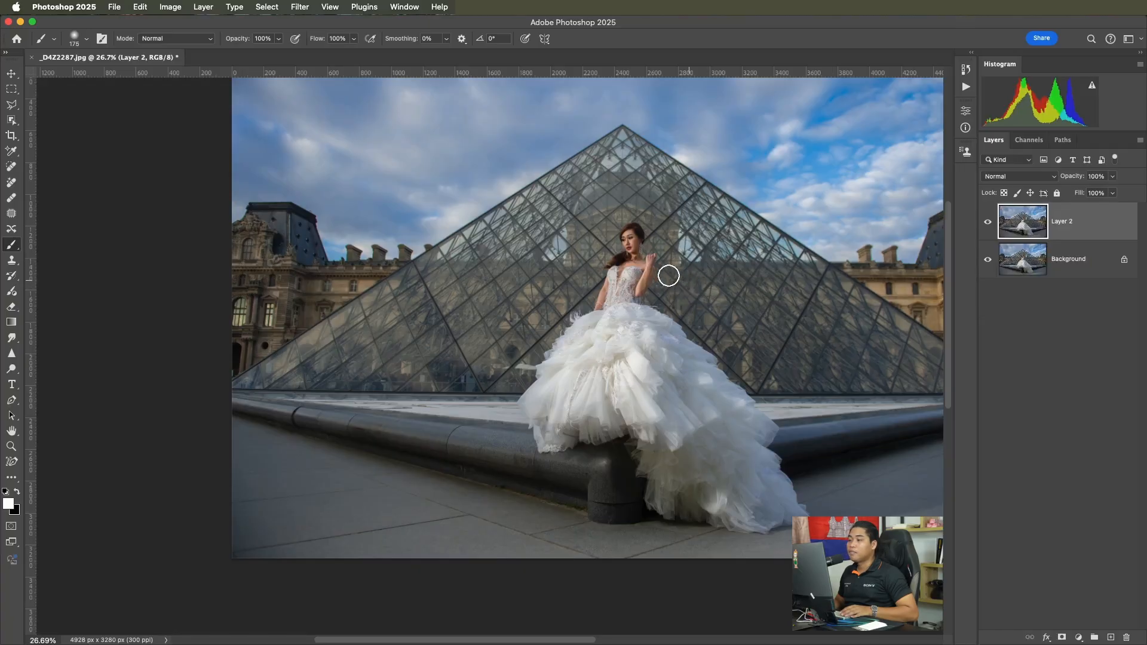
Step: Open the Liquify filter on the merged layer and frame the bride's upper body
{"action": "scroll", "coordinate": [676, 274], "scroll_direction": "right", "scroll_amount": 3}
{"action": "scroll", "coordinate": [589, 272], "scroll_direction": "down", "scroll_amount": 2}
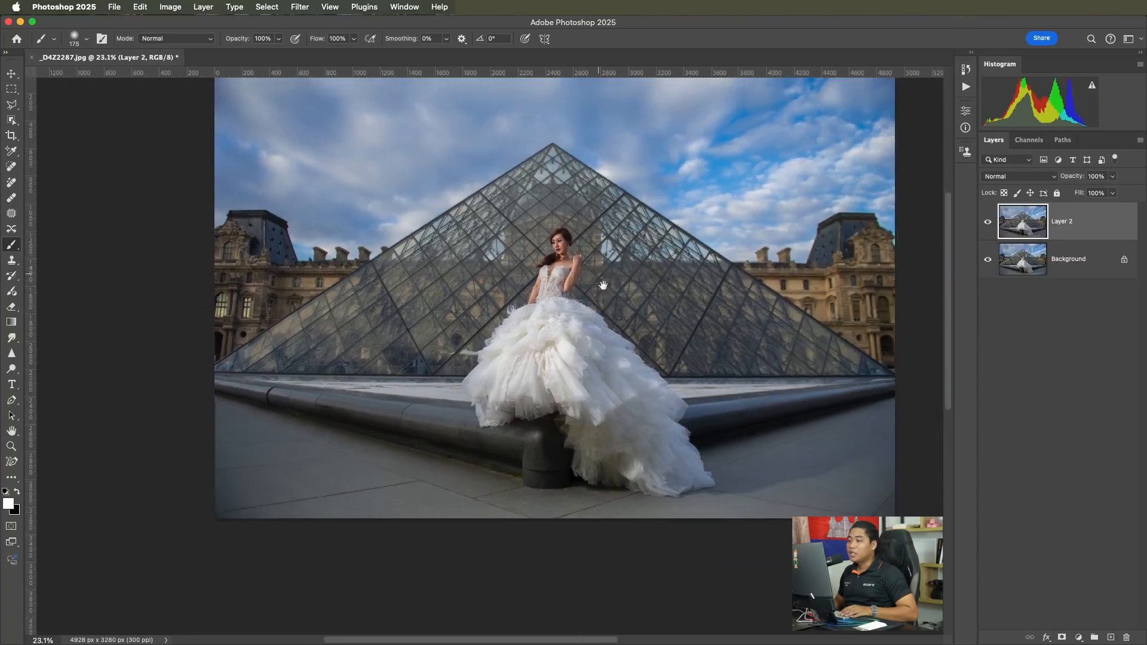
{"action": "scroll", "coordinate": [570, 323], "scroll_direction": "up", "scroll_amount": 2}
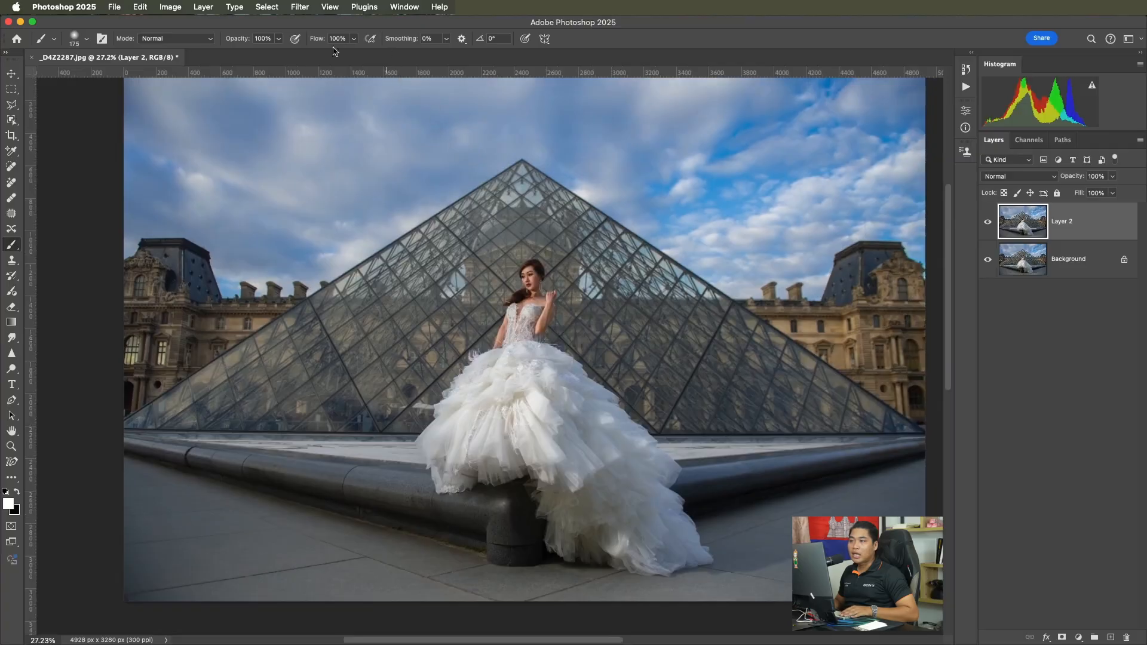
{"action": "left_click", "coordinate": [301, 8]}
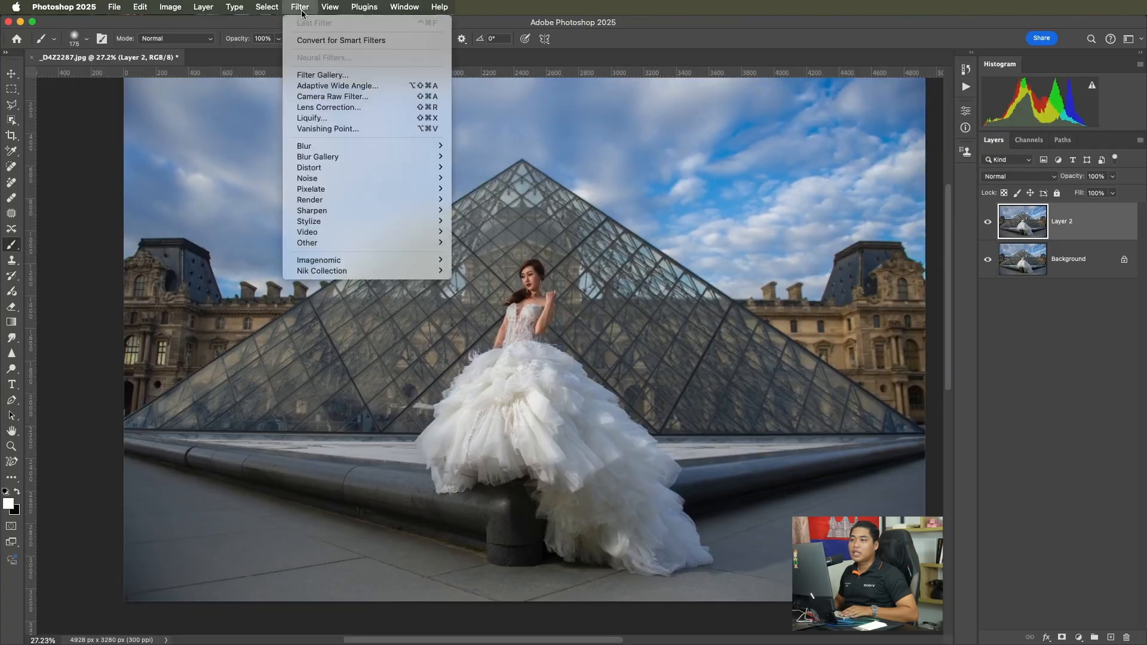
{"action": "left_click", "coordinate": [315, 118]}
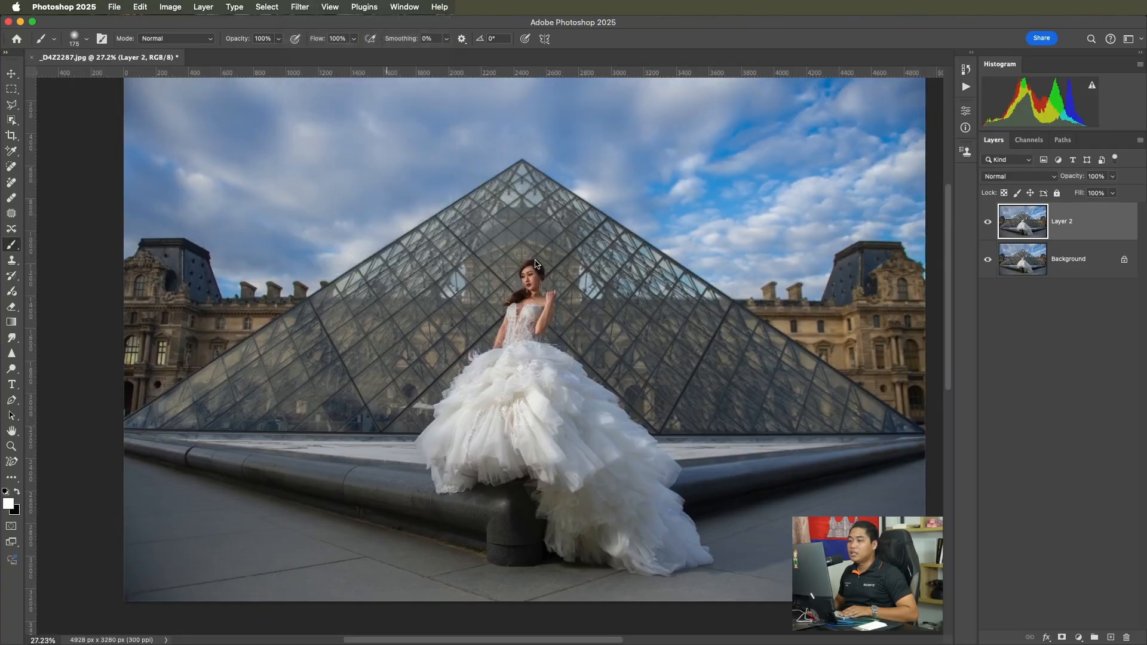
{"action": "scroll", "coordinate": [655, 450], "scroll_direction": "up", "scroll_amount": 5}
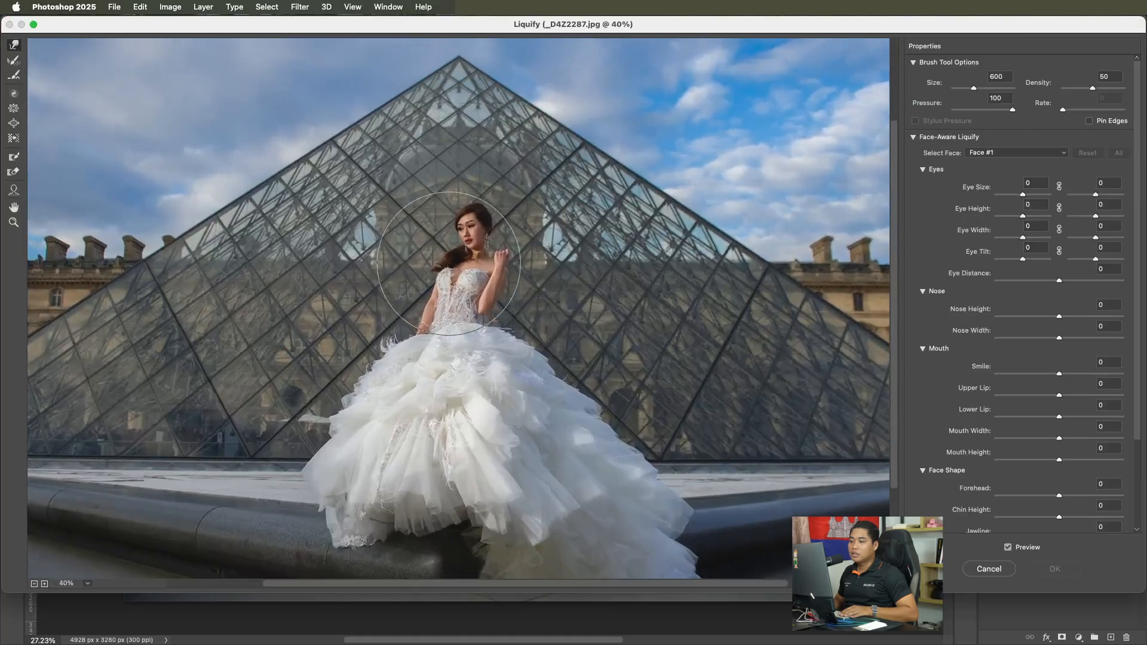
{"action": "scroll", "coordinate": [451, 268], "scroll_direction": "up", "scroll_amount": 2}
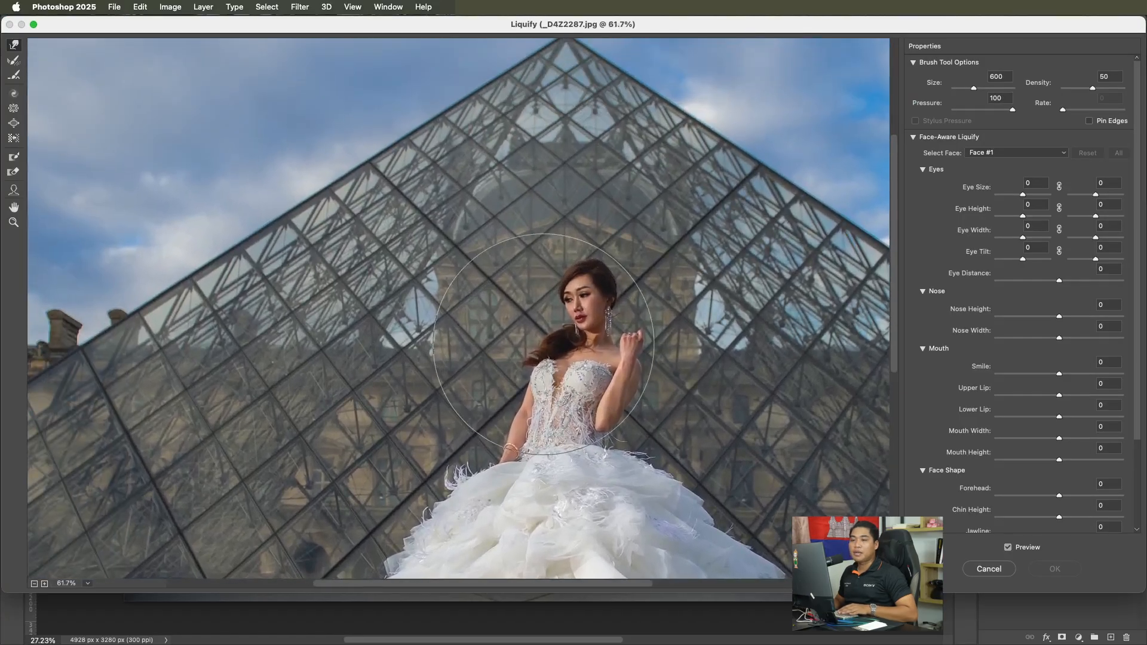
{"action": "scroll", "coordinate": [544, 347], "scroll_direction": "up", "scroll_amount": 1}
{"action": "scroll", "coordinate": [546, 310], "scroll_direction": "down", "scroll_amount": 3}
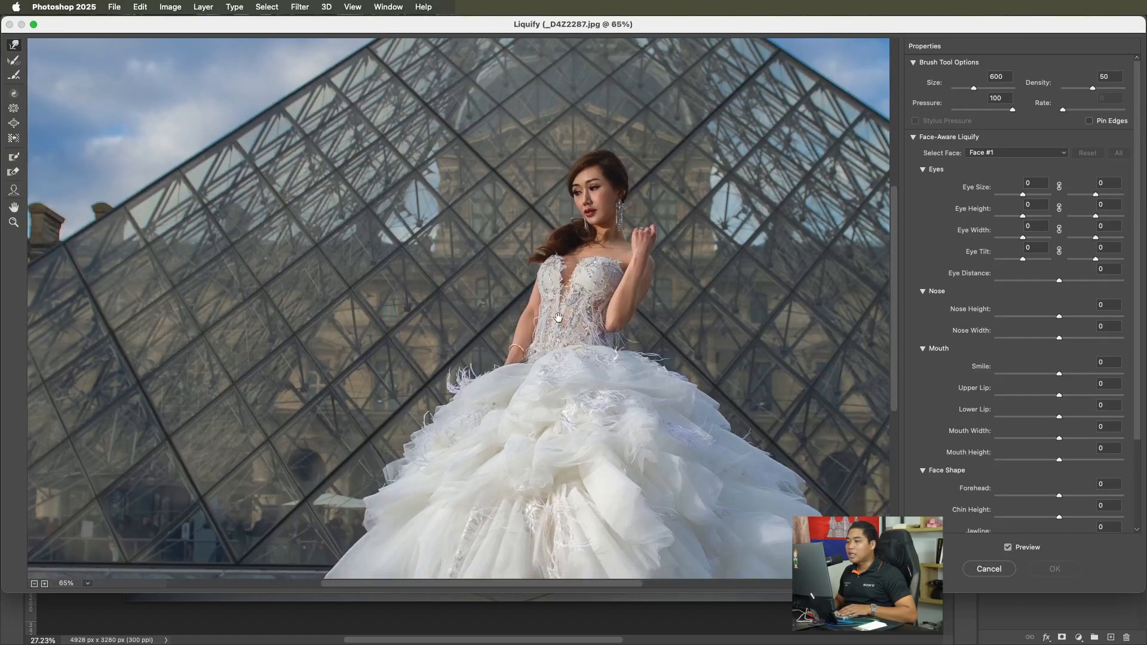
Step: Reduce the Forward Warp brush to 150 and try pushing the edge of the bride's arm, undoing the stroke
{"action": "key", "text": "bracketleft"}
{"action": "key", "text": "bracketleft"}
{"action": "key", "text": "bracketleft"}
{"action": "key", "text": "bracketleft"}
{"action": "key", "text": "bracketleft"}
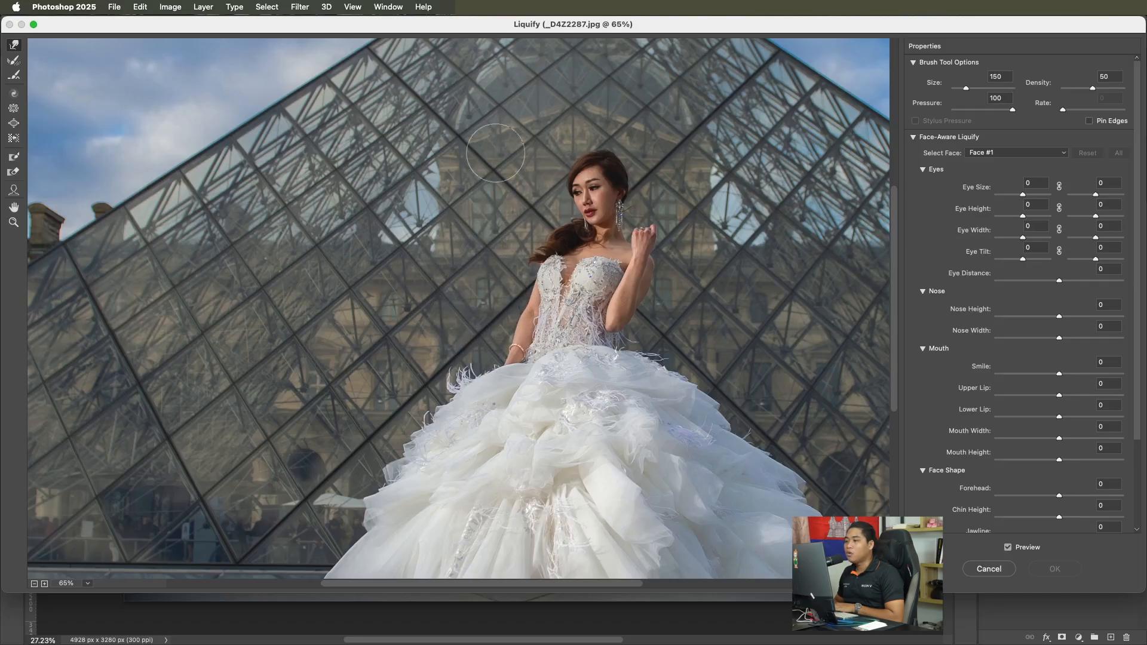
{"action": "key", "text": "bracketleft"}
{"action": "key", "text": "bracketright"}
{"action": "left_click_drag", "start_coordinate": [521, 323], "coordinate": [506, 317]}
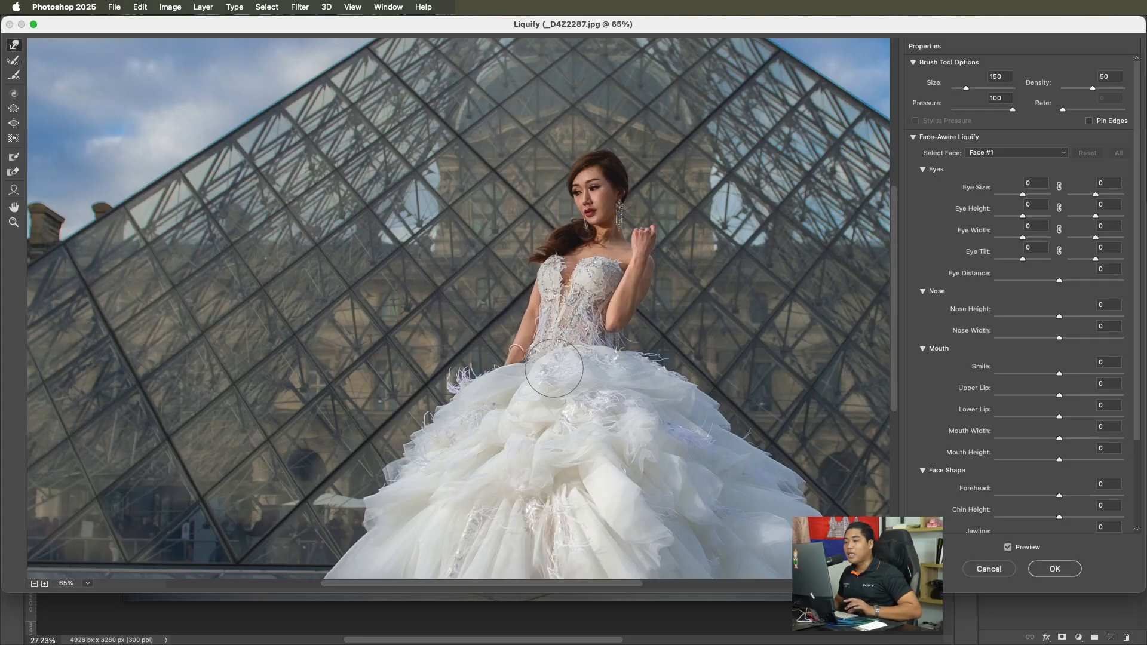
{"action": "key", "text": "super+z"}
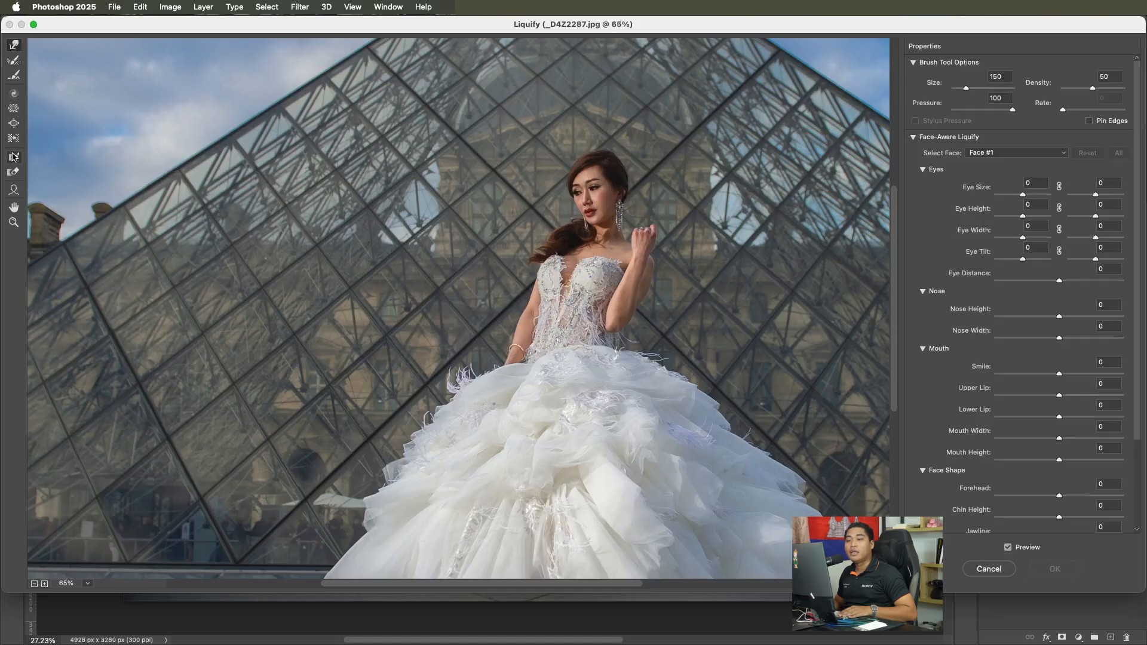
Step: Freeze-mask the pyramid background beside the bride's bent-down arm and hair with a size 90 brush
{"action": "left_click_drag", "start_coordinate": [511, 263], "coordinate": [476, 353]}
{"action": "left_click_drag", "start_coordinate": [499, 283], "coordinate": [514, 242]}
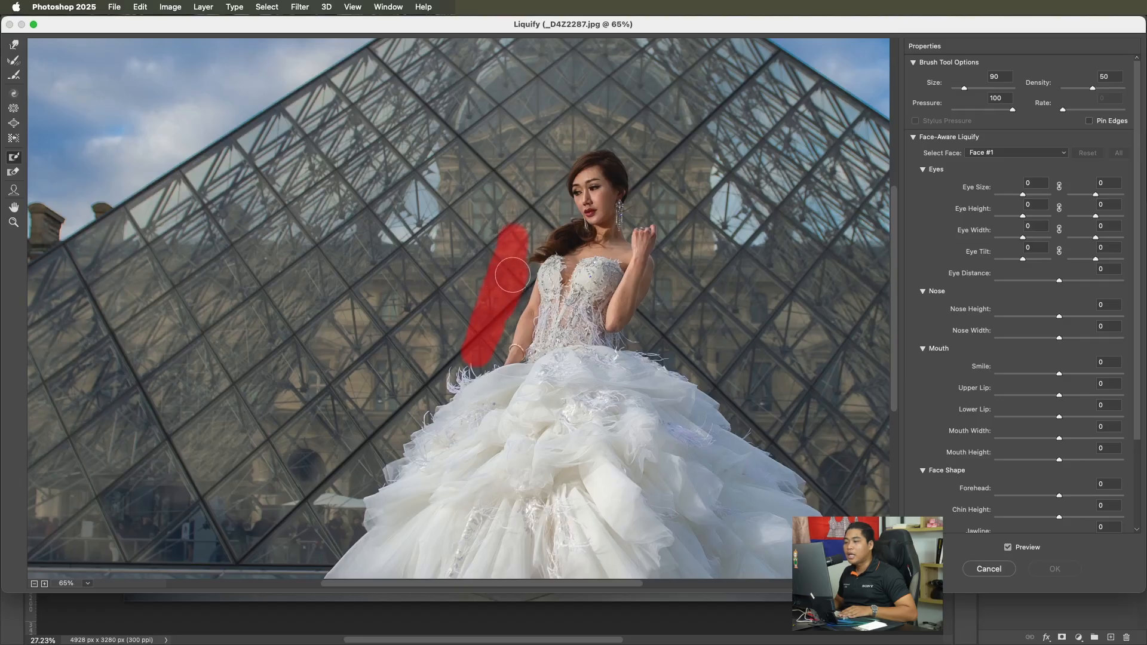
{"action": "mouse_move", "coordinate": [523, 234]}
{"action": "left_mouse_down"}
{"action": "mouse_move", "coordinate": [473, 263]}
{"action": "mouse_move", "coordinate": [449, 337]}
{"action": "mouse_move", "coordinate": [467, 315]}
{"action": "mouse_move", "coordinate": [478, 260]}
{"action": "mouse_move", "coordinate": [466, 351]}
{"action": "mouse_move", "coordinate": [429, 368]}
{"action": "mouse_move", "coordinate": [481, 227]}
{"action": "mouse_move", "coordinate": [447, 261]}
{"action": "mouse_move", "coordinate": [405, 372]}
{"action": "left_mouse_up"}
{"action": "left_click_drag", "start_coordinate": [472, 233], "coordinate": [540, 224]}
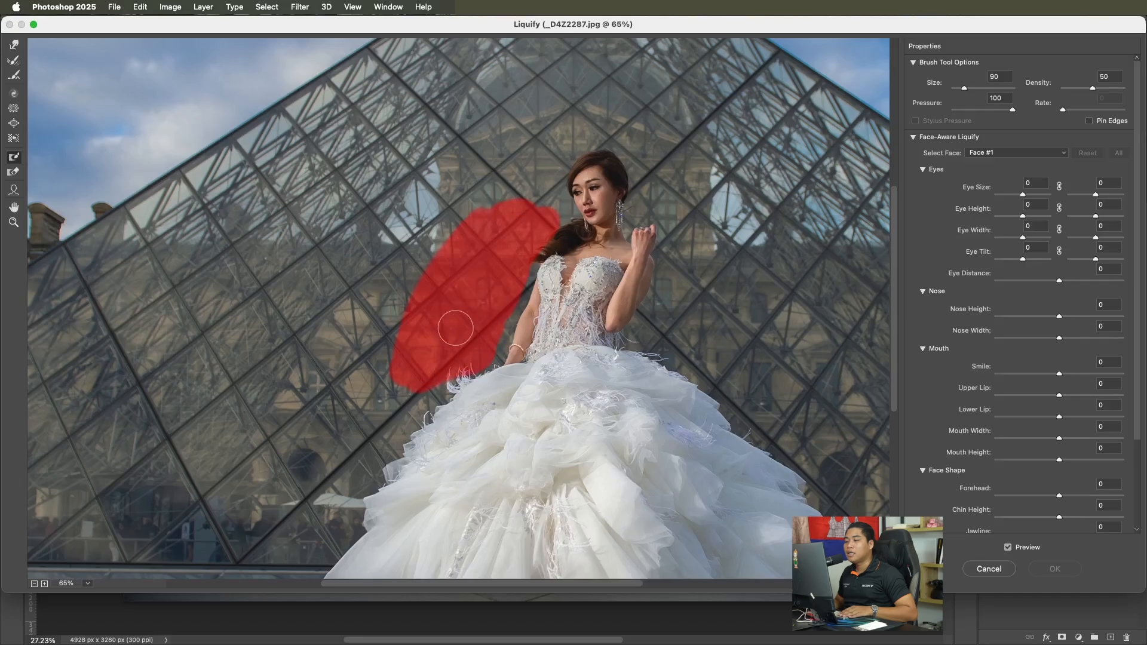
Step: Reshape the bride's lowered arm beside the frozen area with the Forward Warp brush at about size 100
{"action": "left_click", "coordinate": [12, 48]}
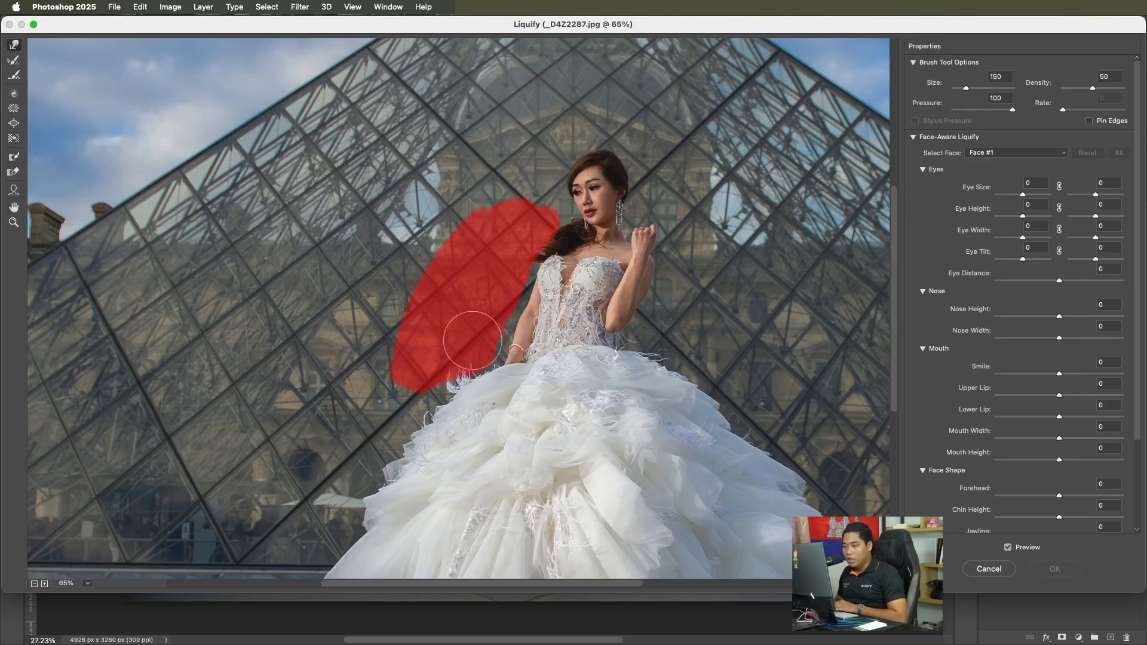
{"action": "scroll", "coordinate": [490, 322], "scroll_direction": "up", "scroll_amount": 5}
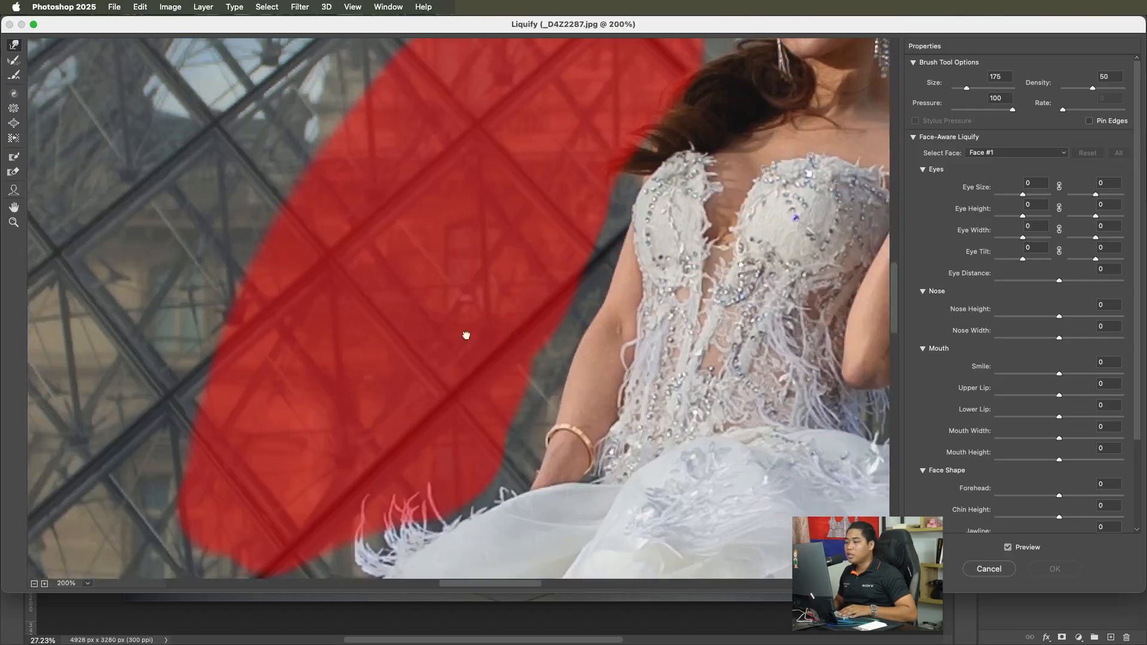
{"action": "left_click_drag", "start_coordinate": [466, 335], "coordinate": [231, 306]}
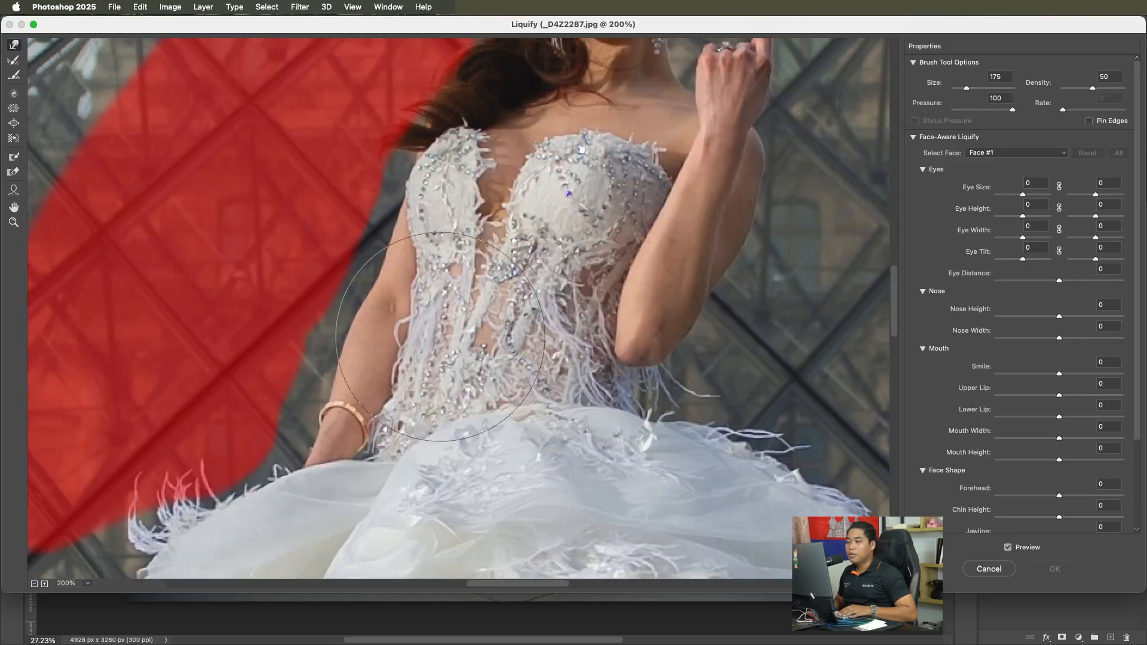
{"action": "scroll", "coordinate": [442, 343], "scroll_direction": "down", "scroll_amount": 1}
{"action": "key", "text": "bracketleft"}
{"action": "key", "text": "bracketleft"}
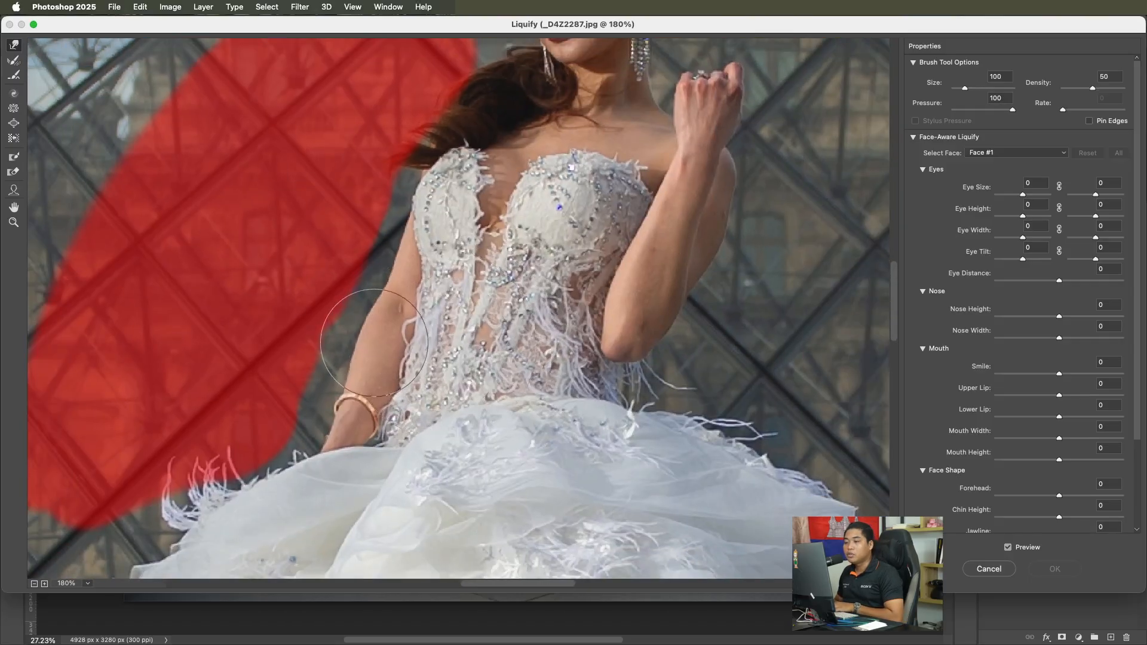
{"action": "mouse_move", "coordinate": [372, 331]}
{"action": "left_mouse_down"}
{"action": "mouse_move", "coordinate": [382, 310]}
{"action": "mouse_move", "coordinate": [360, 351]}
{"action": "left_mouse_up"}
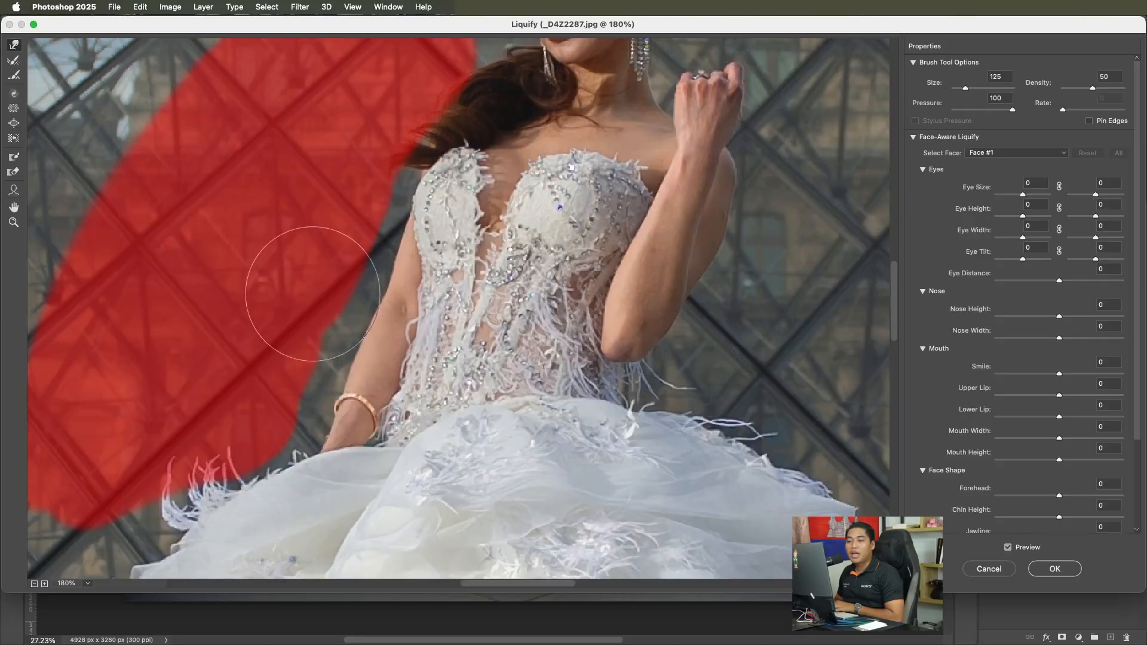
Step: Refine the contours of the bride's waist and arms with the Forward Warp brush, reducing it from 100 to 70
{"action": "key", "text": "bracketleft"}
{"action": "key", "text": "bracketright"}
{"action": "key", "text": "bracketright"}
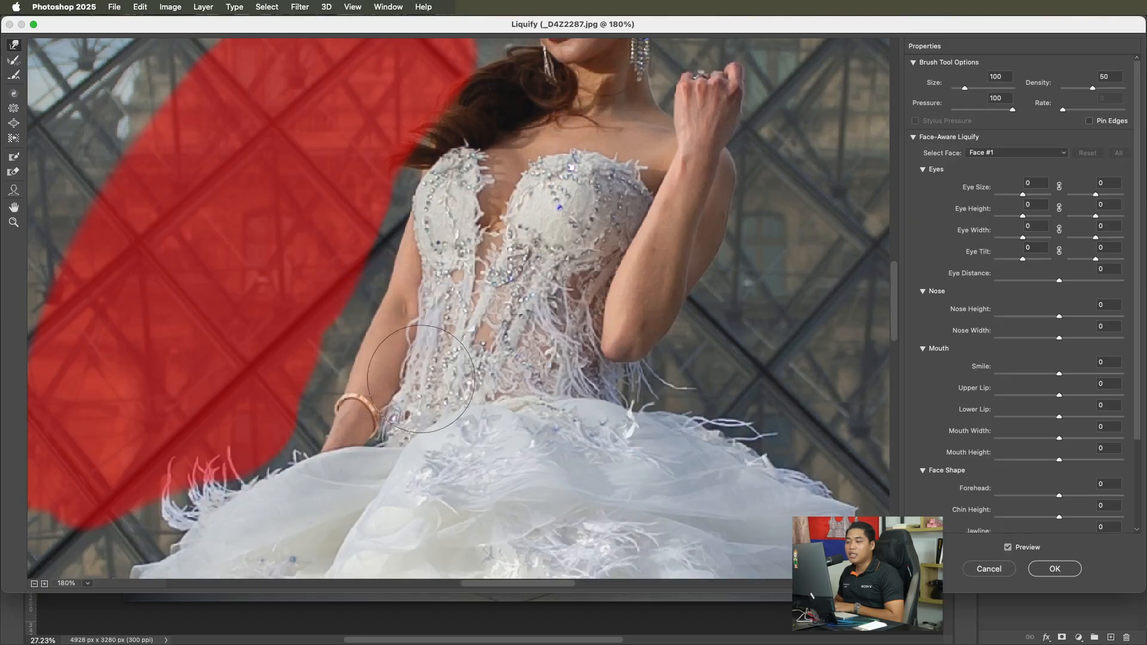
{"action": "key", "text": "bracketleft"}
{"action": "key", "text": "bracketleft"}
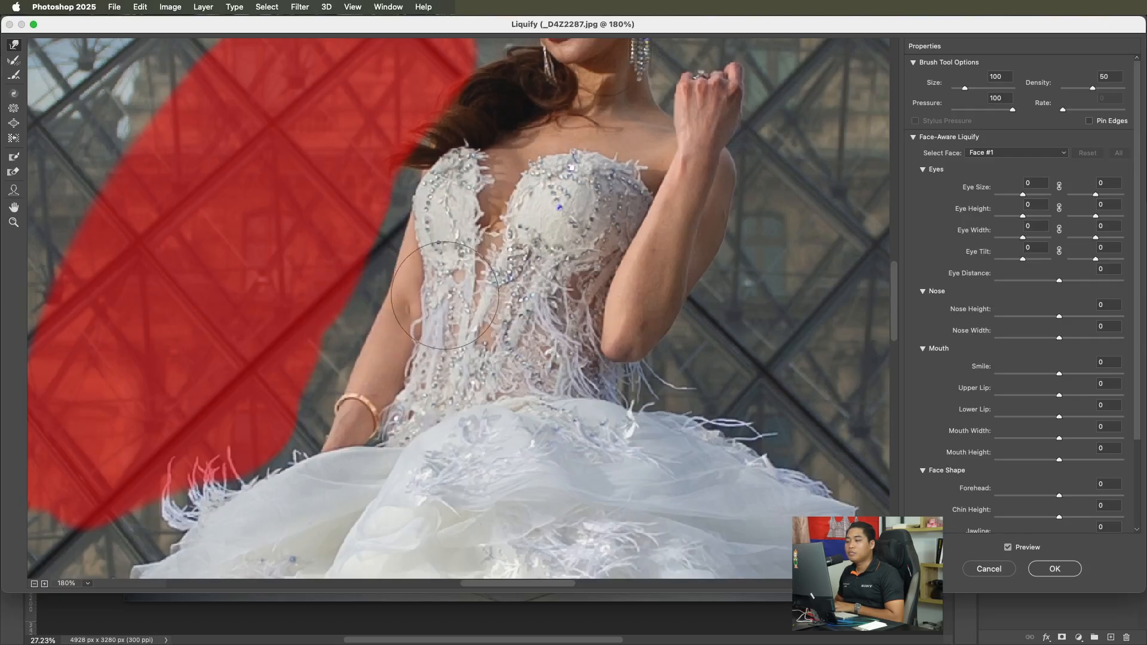
{"action": "key", "text": "bracketleft"}
{"action": "key", "text": "bracketleft"}
{"action": "key", "text": "bracketleft"}
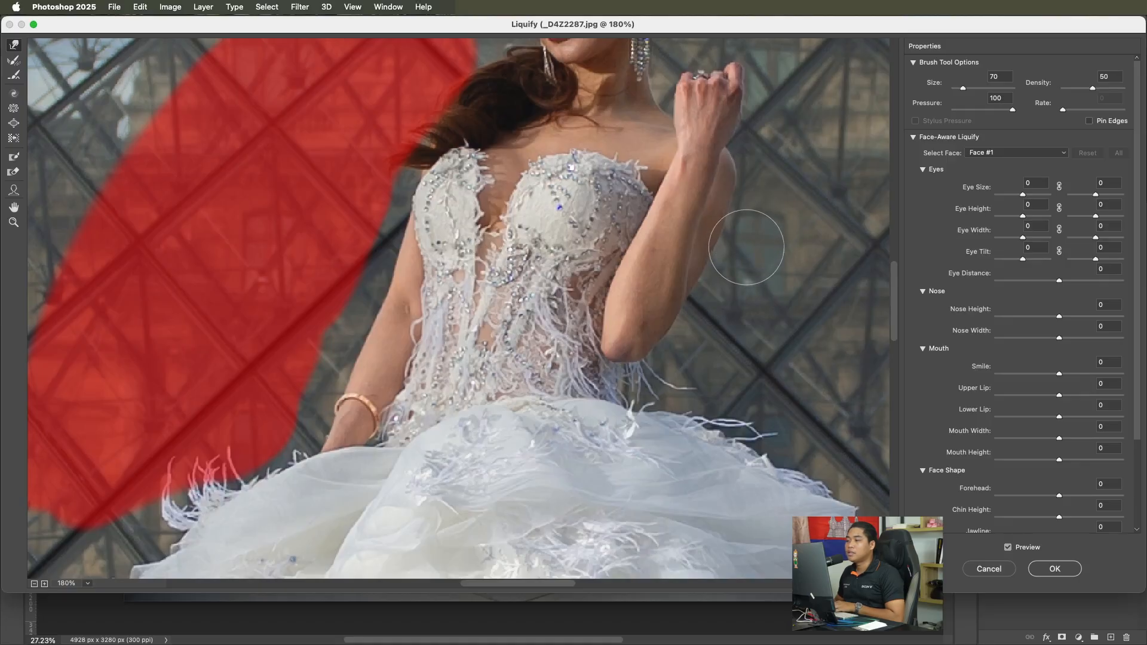
Step: Check the bride's reshaped figure against the original in the full photo and apply the Liquify changes
{"action": "scroll", "coordinate": [707, 370], "scroll_direction": "down", "scroll_amount": 5}
{"action": "scroll", "coordinate": [707, 370], "scroll_direction": "up", "scroll_amount": 4}
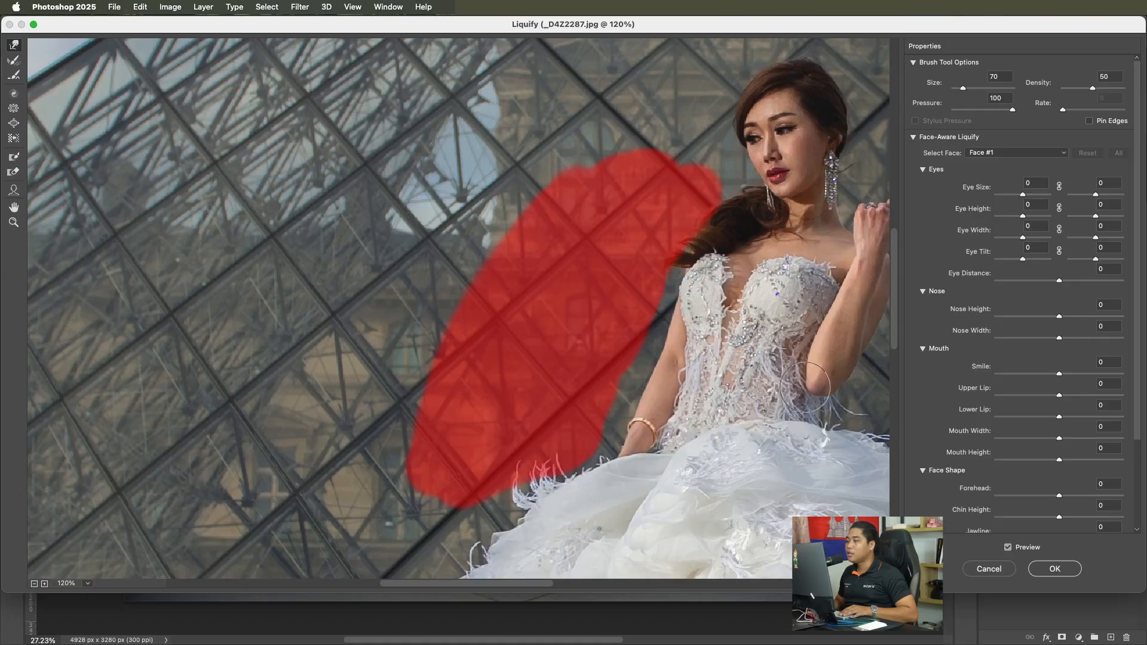
{"action": "scroll", "coordinate": [814, 409], "scroll_direction": "down", "scroll_amount": 5}
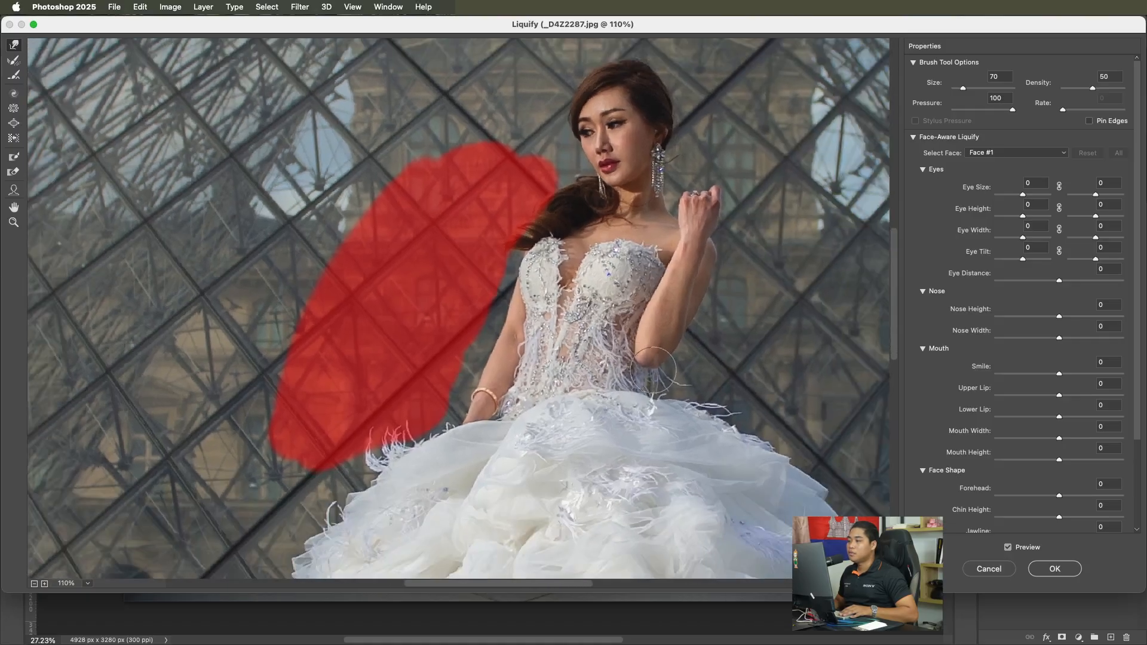
{"action": "scroll", "coordinate": [608, 393], "scroll_direction": "down", "scroll_amount": 4}
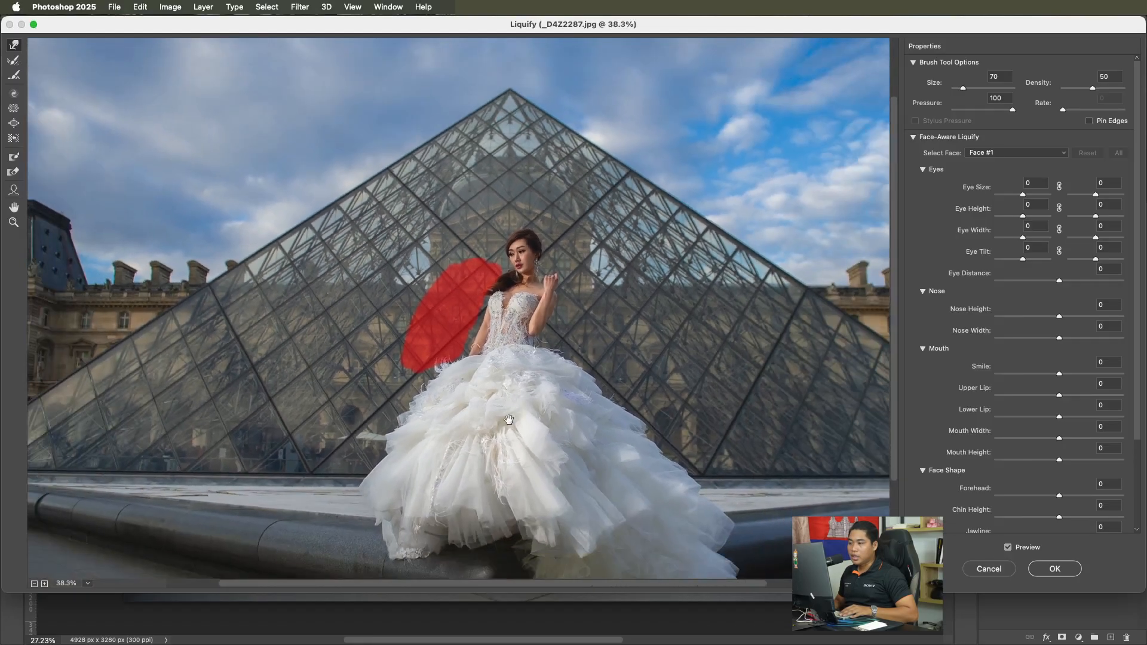
{"action": "left_click_drag", "start_coordinate": [583, 406], "coordinate": [649, 367]}
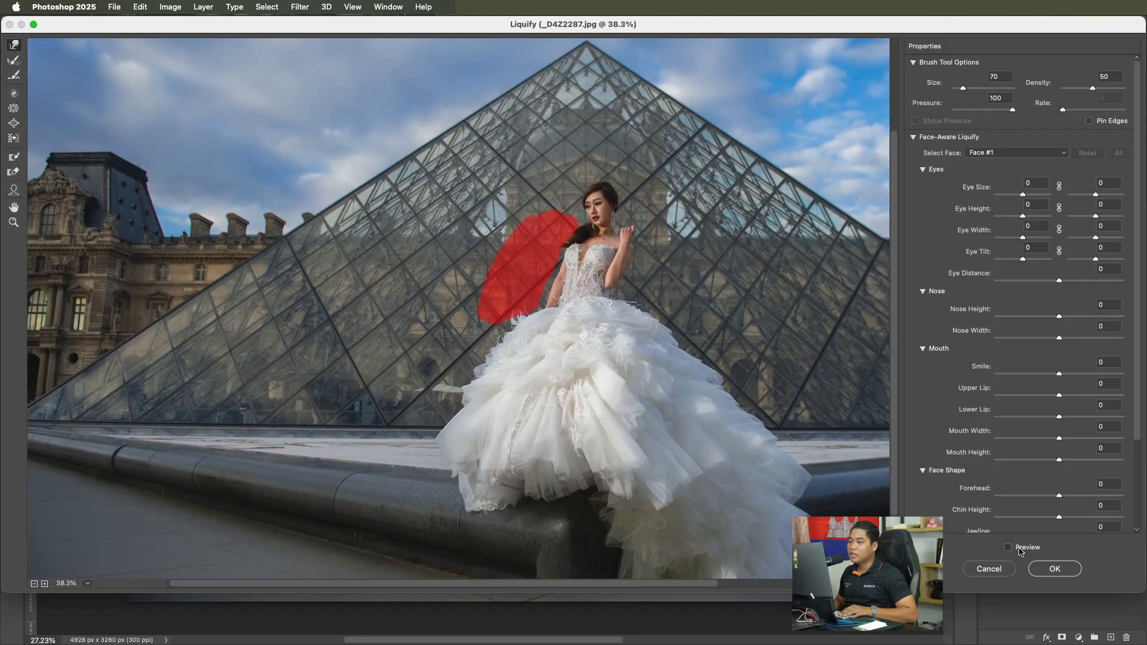
{"action": "left_click", "coordinate": [1055, 569]}
{"action": "scroll", "coordinate": [523, 350], "scroll_direction": "up", "scroll_amount": 2}
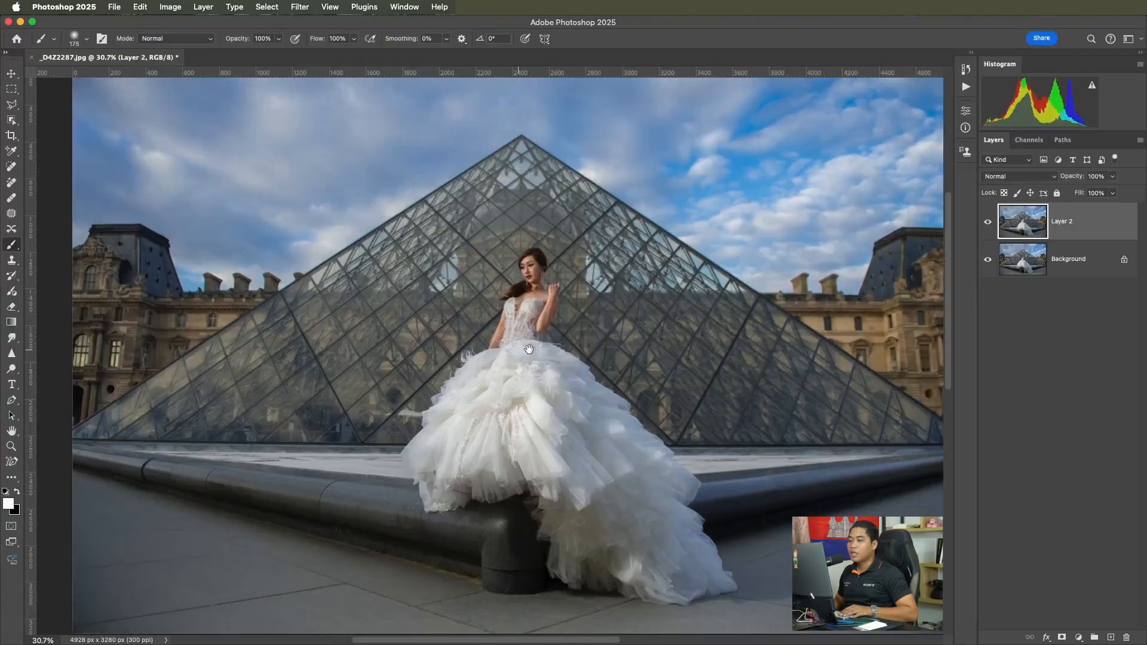
{"action": "left_click_drag", "start_coordinate": [523, 353], "coordinate": [584, 357]}
{"action": "mouse_move", "coordinate": [741, 439]}
{"action": "left_mouse_down"}
{"action": "mouse_move", "coordinate": [717, 404]}
{"action": "mouse_move", "coordinate": [686, 451]}
{"action": "mouse_move", "coordinate": [723, 453]}
{"action": "mouse_move", "coordinate": [719, 441]}
{"action": "left_mouse_up"}
{"action": "scroll", "coordinate": [717, 404], "scroll_direction": "down", "scroll_amount": 2}
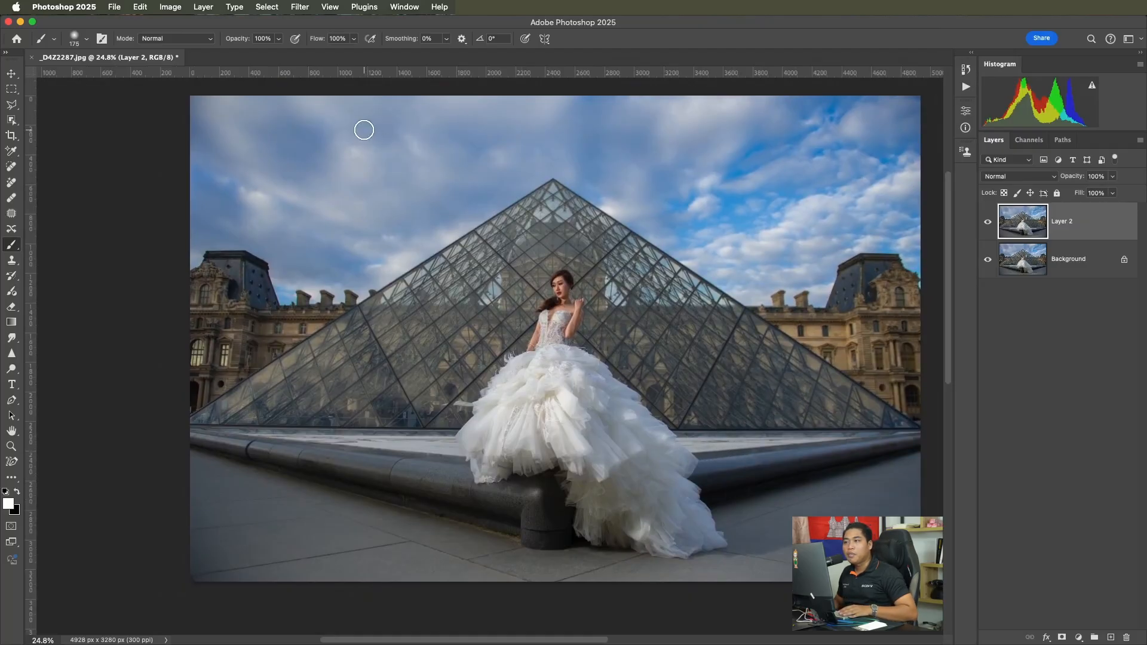
Step: Open the merged layer in the Nik 6 Color Efex filter and dismiss its startup and update windows
{"action": "left_click", "coordinate": [300, 7]}
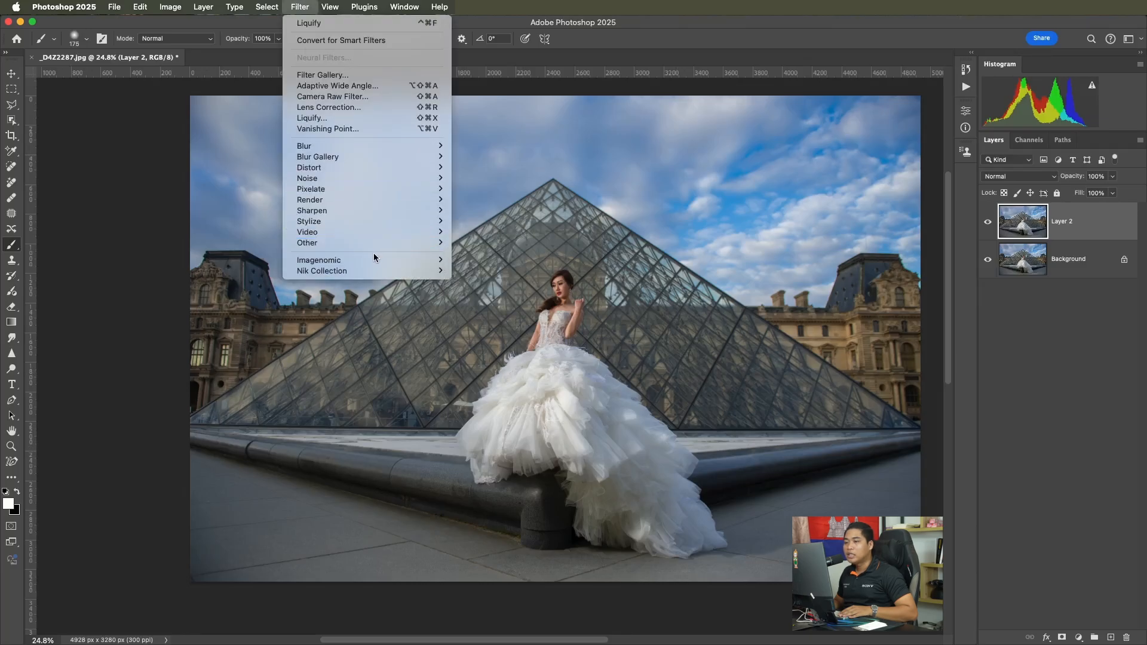
{"action": "mouse_move", "coordinate": [376, 270]}
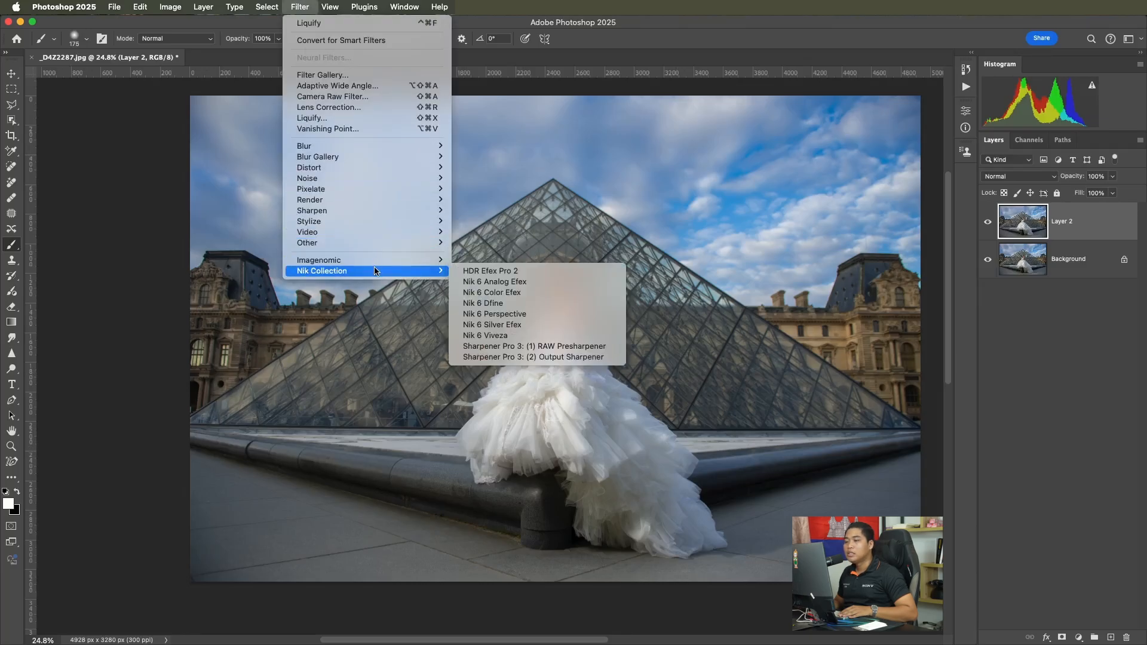
{"action": "left_click", "coordinate": [531, 292]}
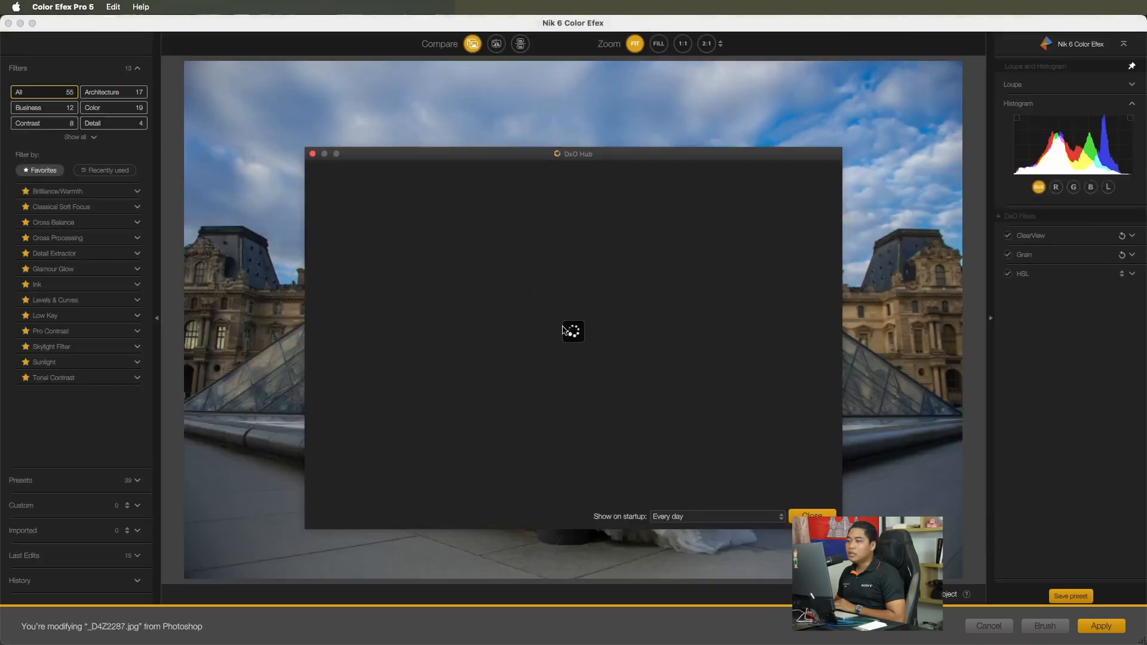
{"action": "left_click", "coordinate": [834, 511]}
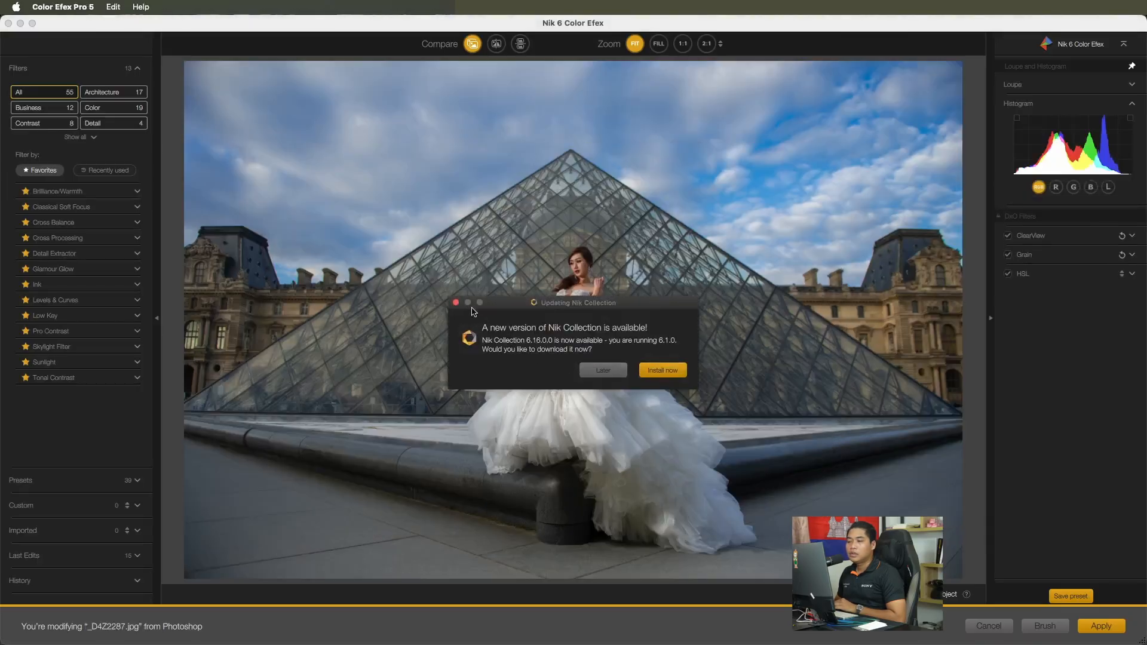
{"action": "left_click", "coordinate": [456, 303]}
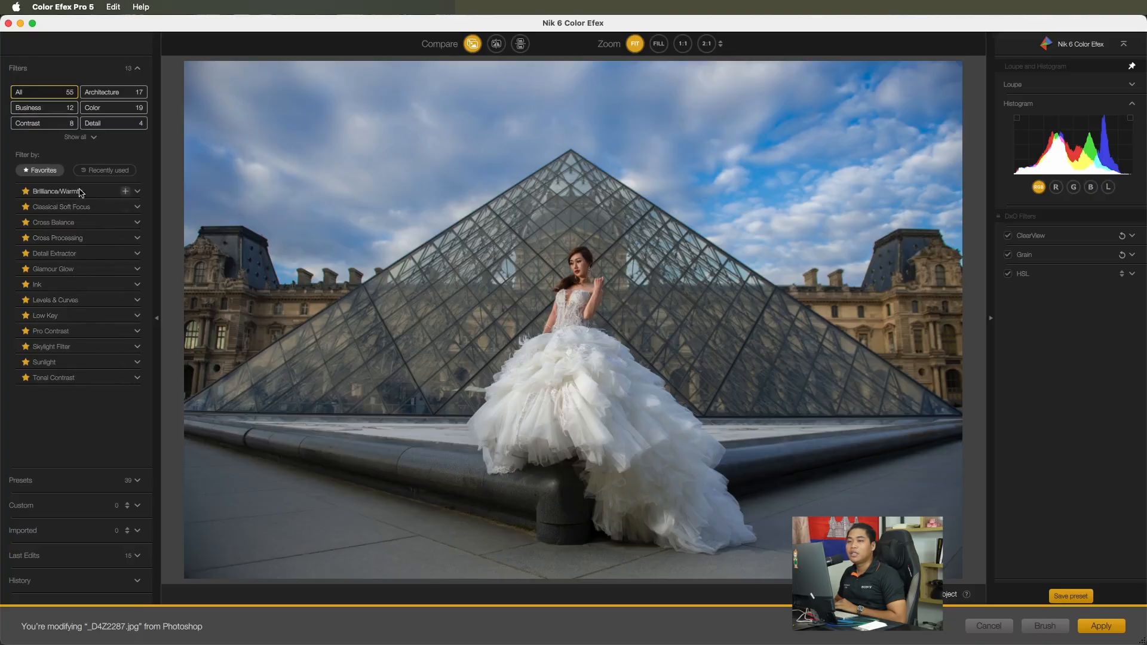
Step: Browse the complete Color Efex filter list and return to showing only the favorites
{"action": "left_click", "coordinate": [43, 172]}
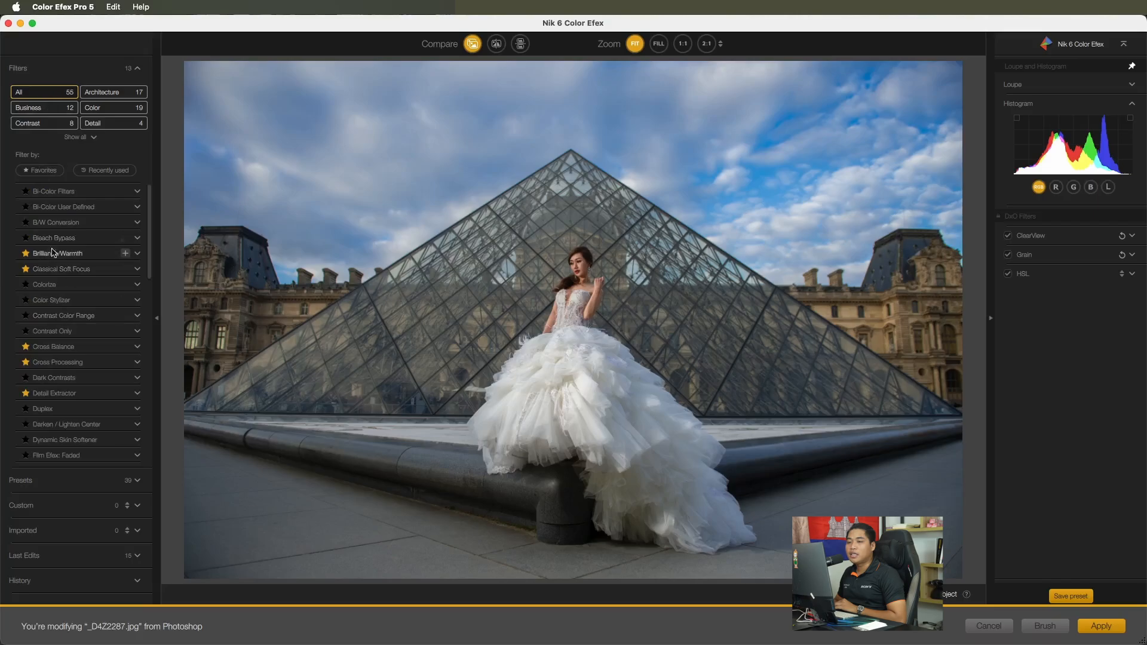
{"action": "scroll", "coordinate": [53, 234], "scroll_direction": "down", "scroll_amount": 10}
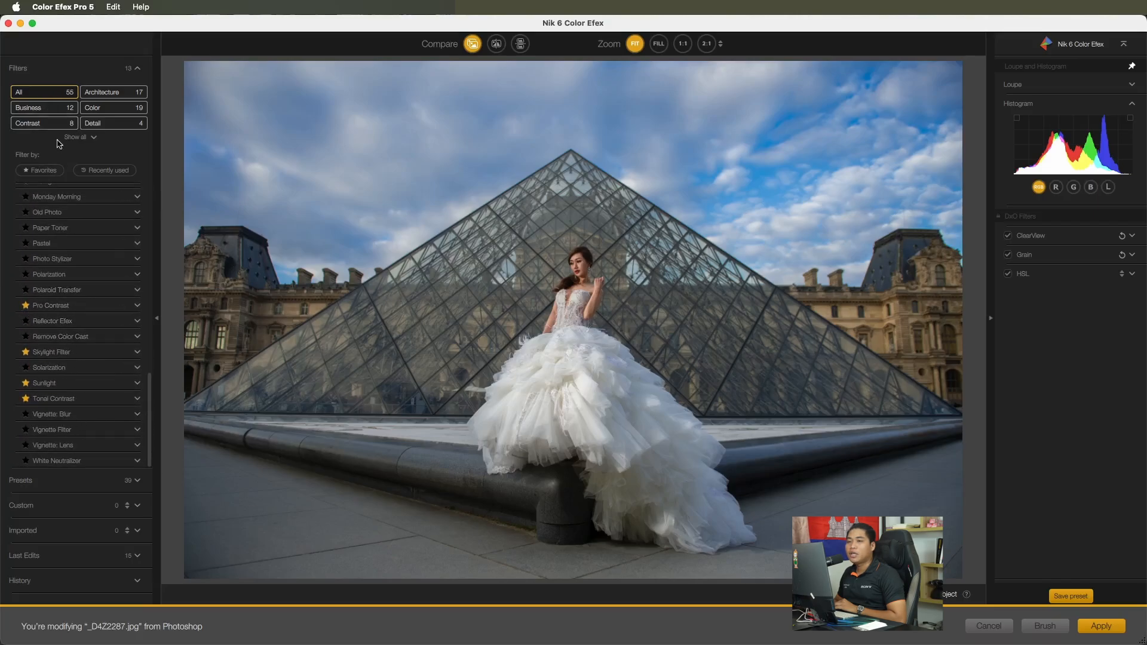
{"action": "left_click", "coordinate": [37, 171]}
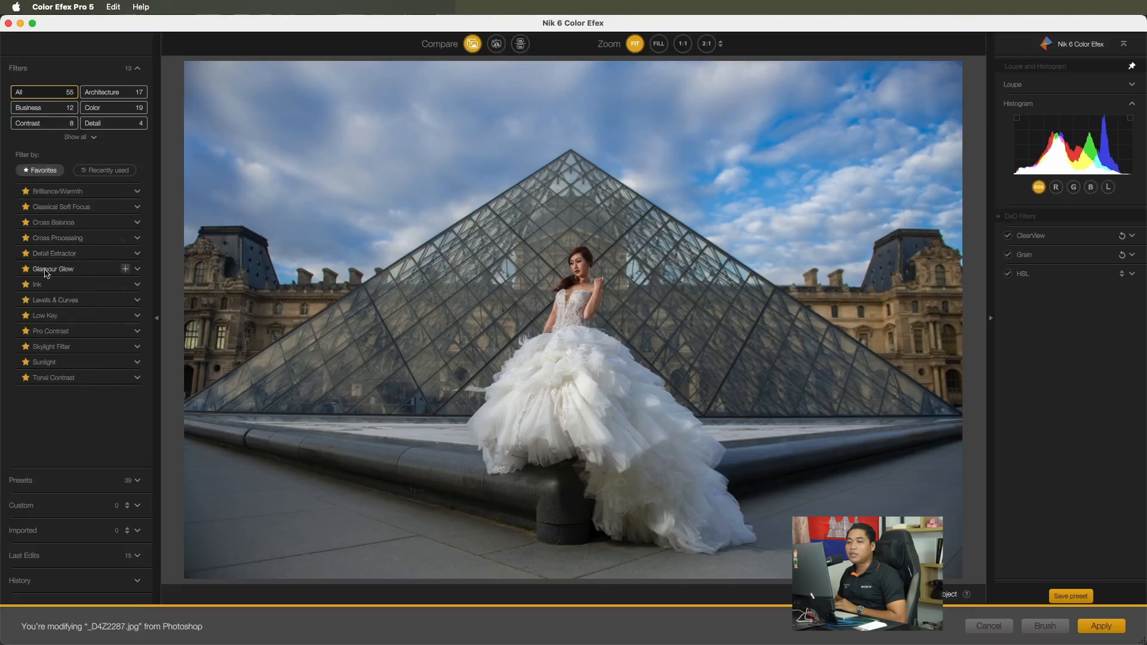
Step: Add the Tonal Contrast filter with saturation at 0% and highlights, midtones and shadows each at 20%
{"action": "left_click", "coordinate": [65, 380]}
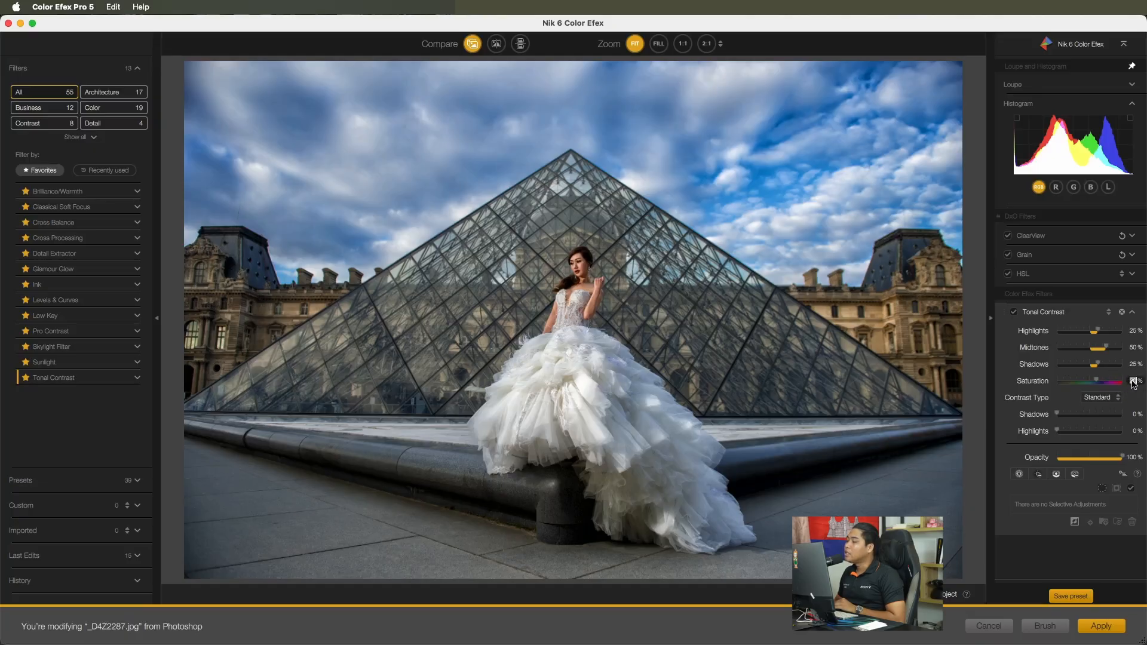
{"action": "left_click", "coordinate": [1134, 381]}
{"action": "type", "text": "0"}
{"action": "key", "text": "Return"}
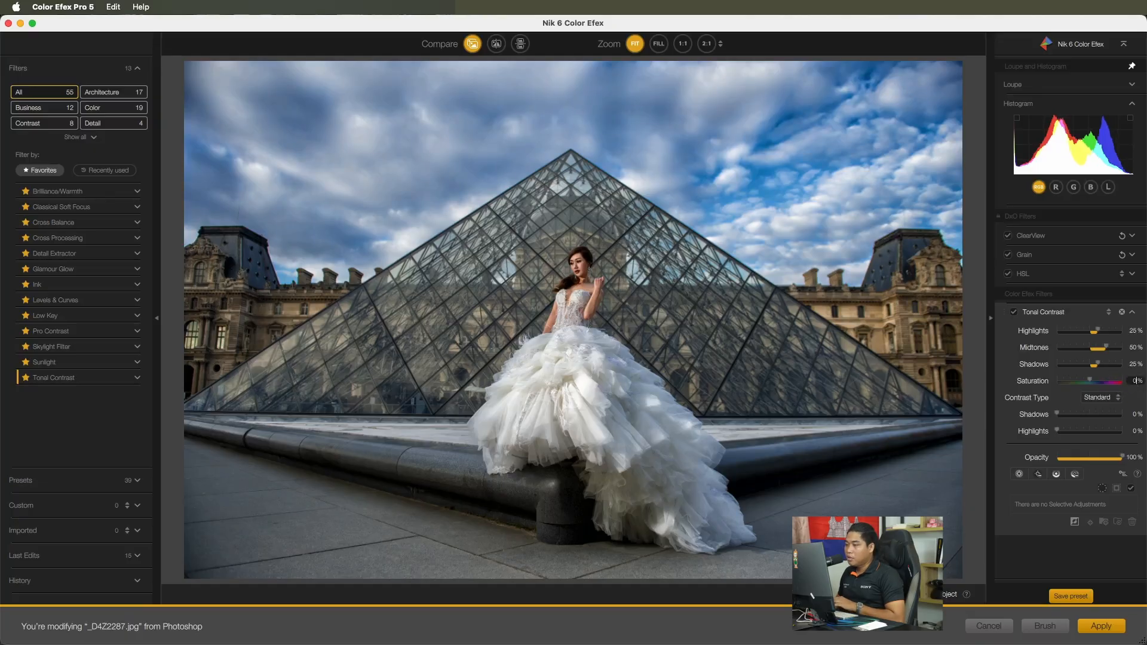
{"action": "left_click_drag", "start_coordinate": [1107, 352], "coordinate": [1098, 358]}
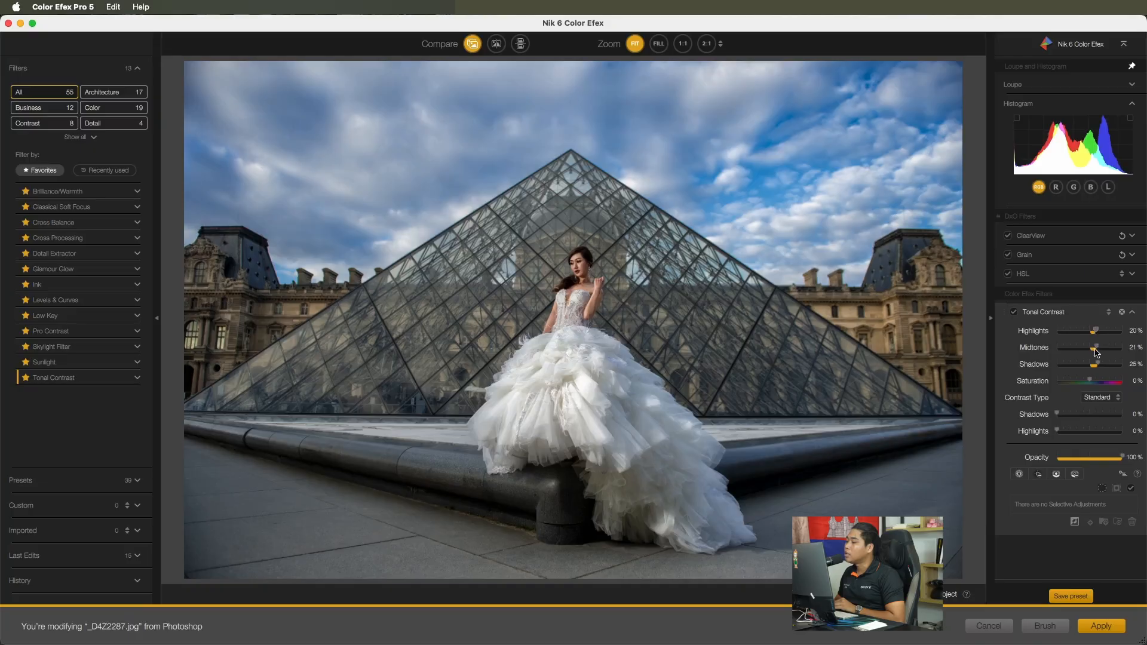
{"action": "left_click_drag", "start_coordinate": [1098, 351], "coordinate": [1097, 352]}
{"action": "left_click_drag", "start_coordinate": [1097, 366], "coordinate": [1095, 369]}
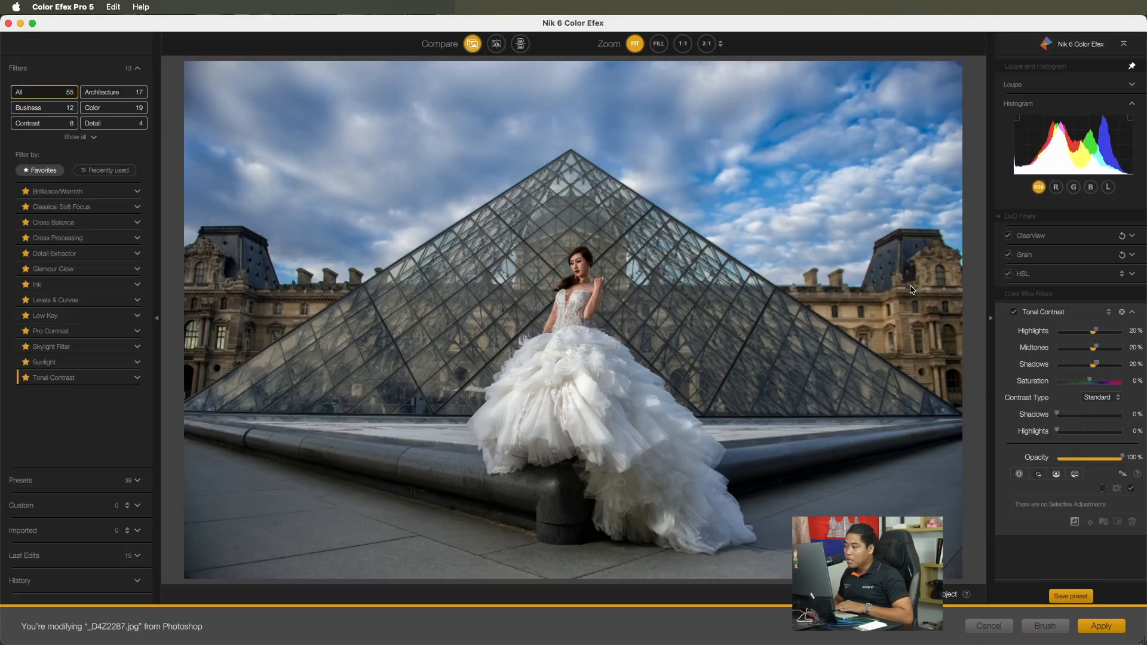
Step: Compare the full photo with and without the Tonal Contrast effect
{"action": "left_click", "coordinate": [1016, 313]}
{"action": "left_click", "coordinate": [1015, 313]}
{"action": "left_click", "coordinate": [1014, 313]}
{"action": "left_click", "coordinate": [1014, 313]}
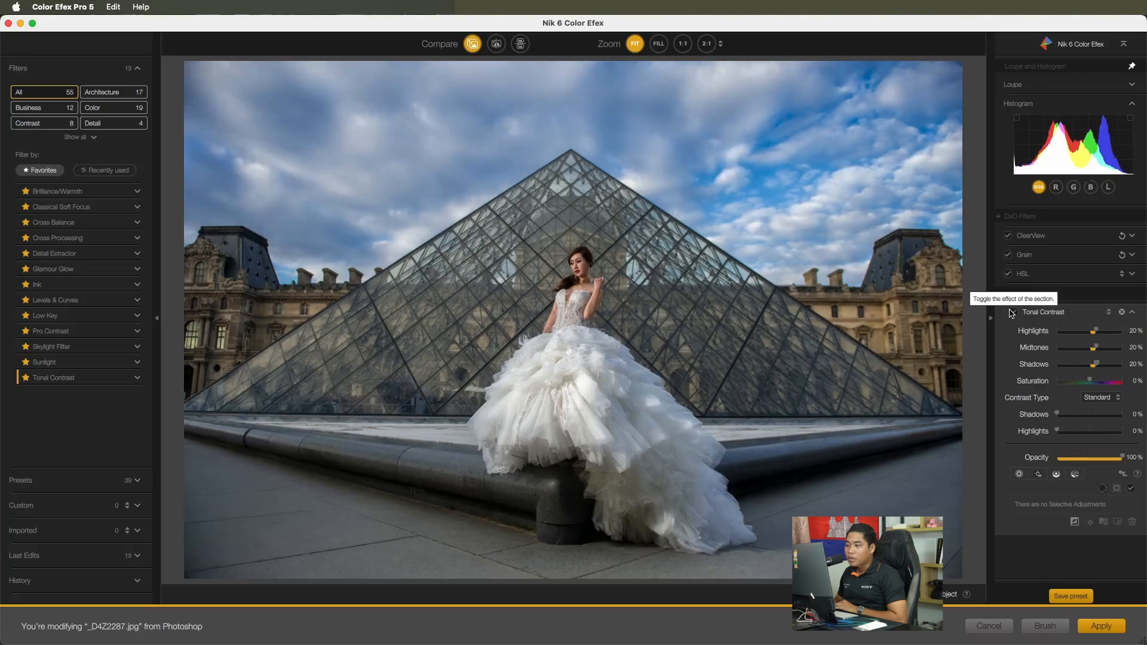
{"action": "left_click", "coordinate": [1014, 315]}
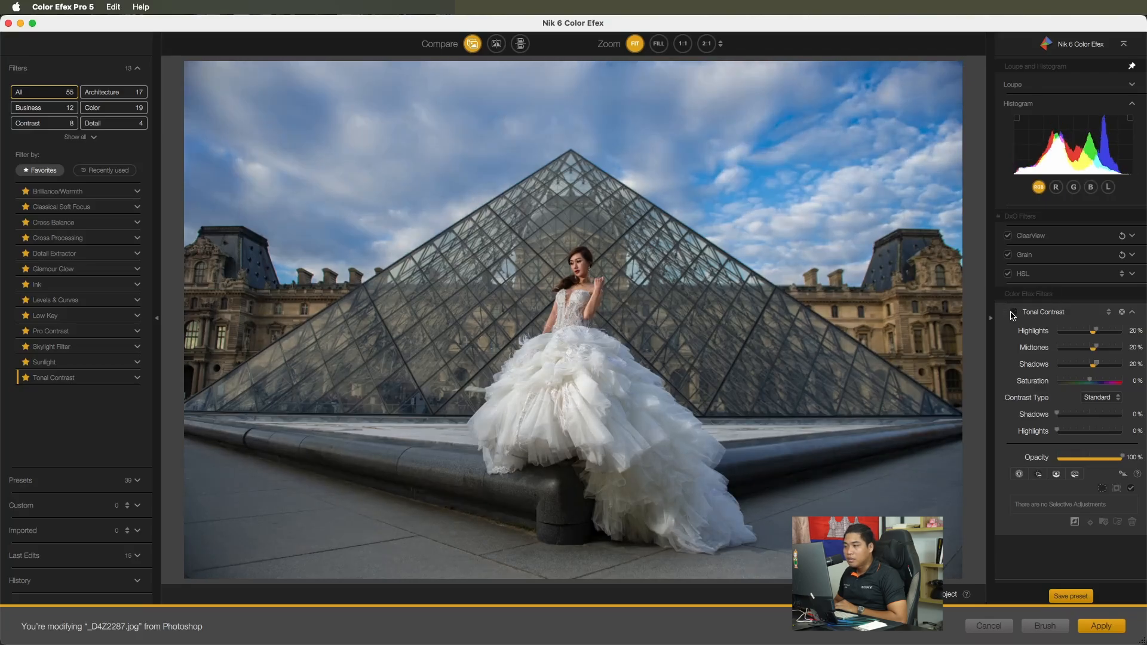
{"action": "left_click", "coordinate": [1014, 315]}
{"action": "left_click", "coordinate": [1014, 314]}
{"action": "left_click", "coordinate": [1014, 315]}
{"action": "left_click", "coordinate": [1013, 315]}
{"action": "left_click", "coordinate": [1013, 314]}
{"action": "left_click", "coordinate": [1013, 314]}
{"action": "left_click", "coordinate": [1013, 315]}
{"action": "left_click", "coordinate": [1013, 315]}
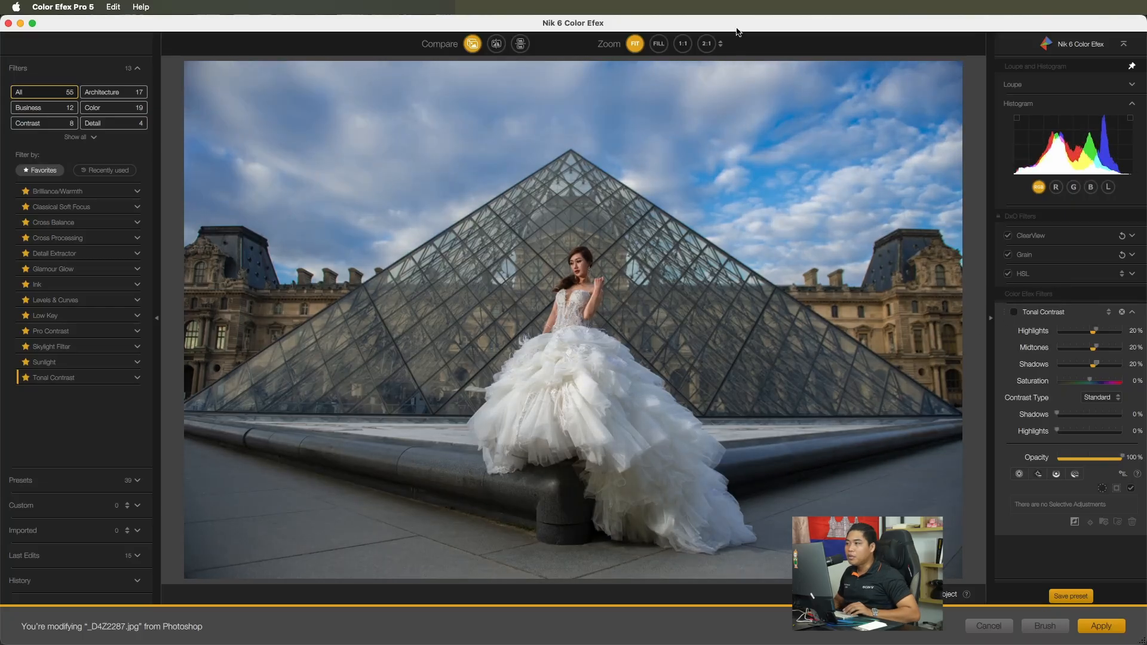
Step: Inspect the gown's tulle detail at 1:1 zoom with Tonal Contrast off and on
{"action": "left_click", "coordinate": [683, 43]}
{"action": "scroll", "coordinate": [608, 441], "scroll_direction": "down", "scroll_amount": 5}
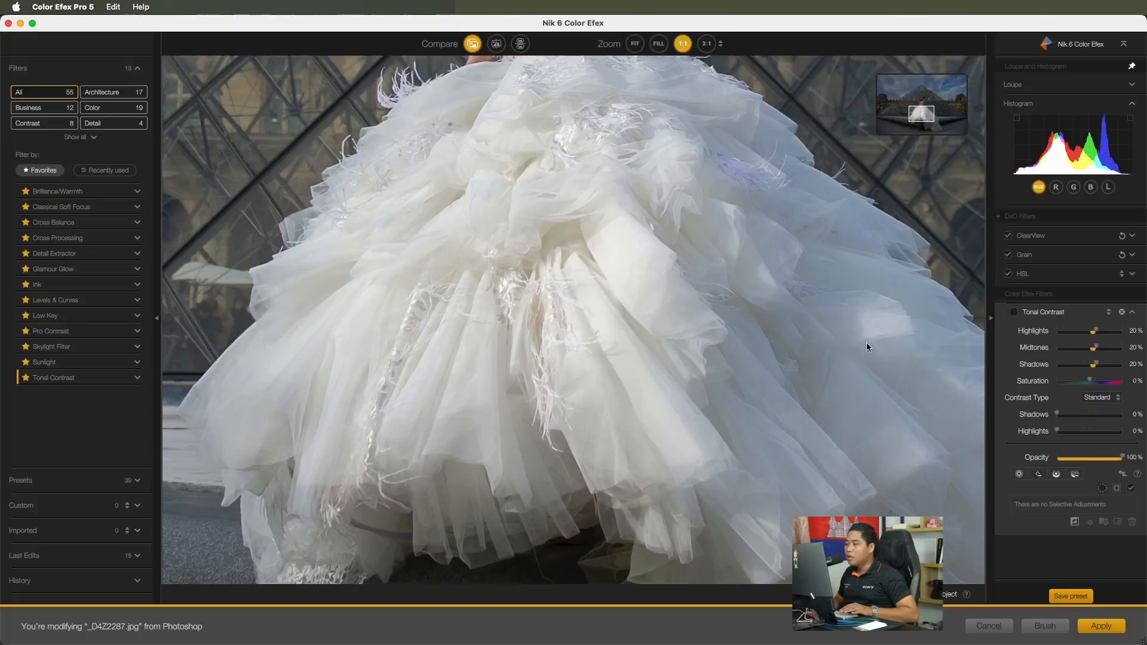
{"action": "left_click", "coordinate": [1014, 313]}
{"action": "left_click", "coordinate": [1014, 313]}
{"action": "left_click", "coordinate": [1014, 313]}
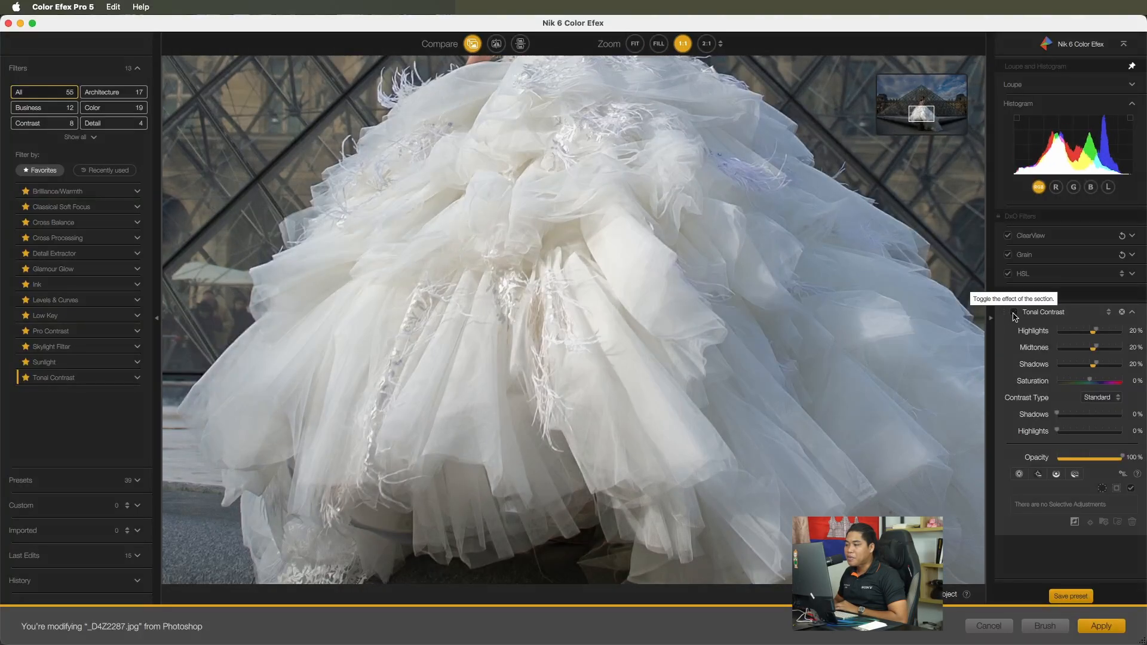
{"action": "left_click", "coordinate": [1014, 313]}
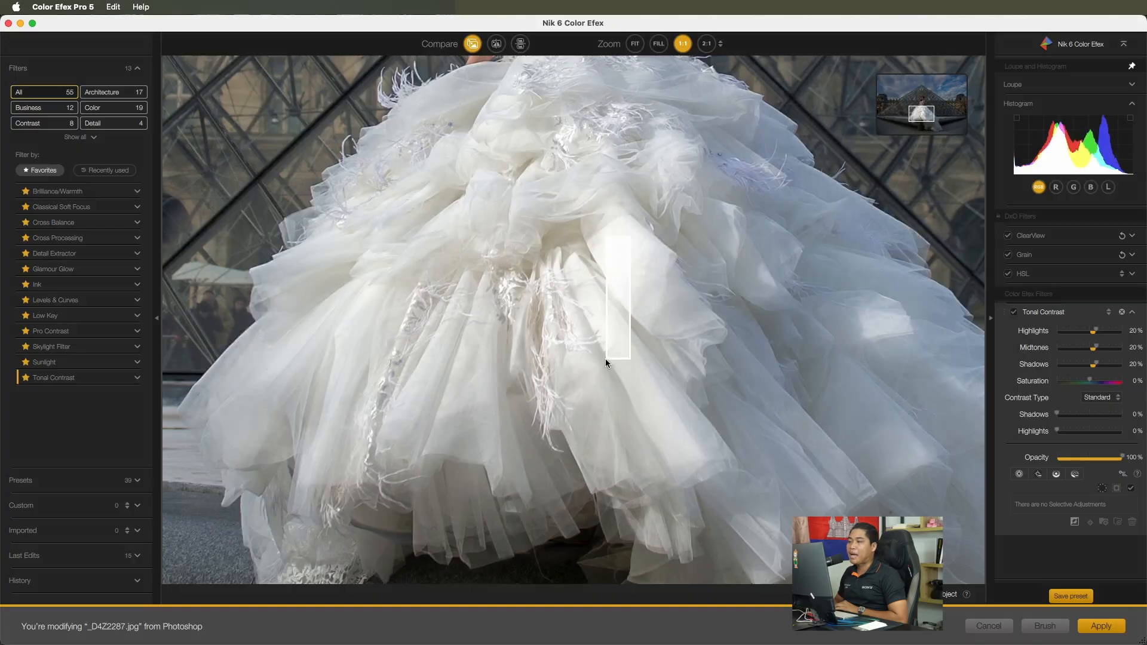
Step: Check Tonal Contrast on the bride's face and bodice at 1:1 zoom, and apply the filter to the photo
{"action": "left_click", "coordinate": [635, 44]}
{"action": "left_click", "coordinate": [777, 328]}
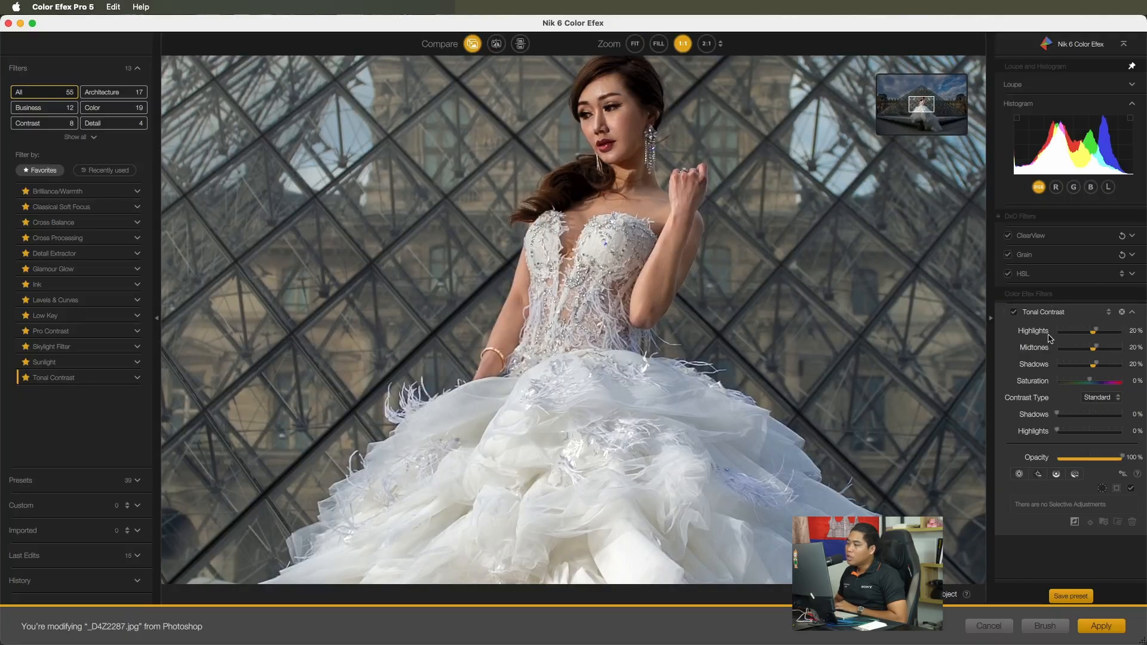
{"action": "left_click", "coordinate": [1014, 313]}
{"action": "left_click", "coordinate": [1014, 313]}
{"action": "left_click", "coordinate": [1014, 313]}
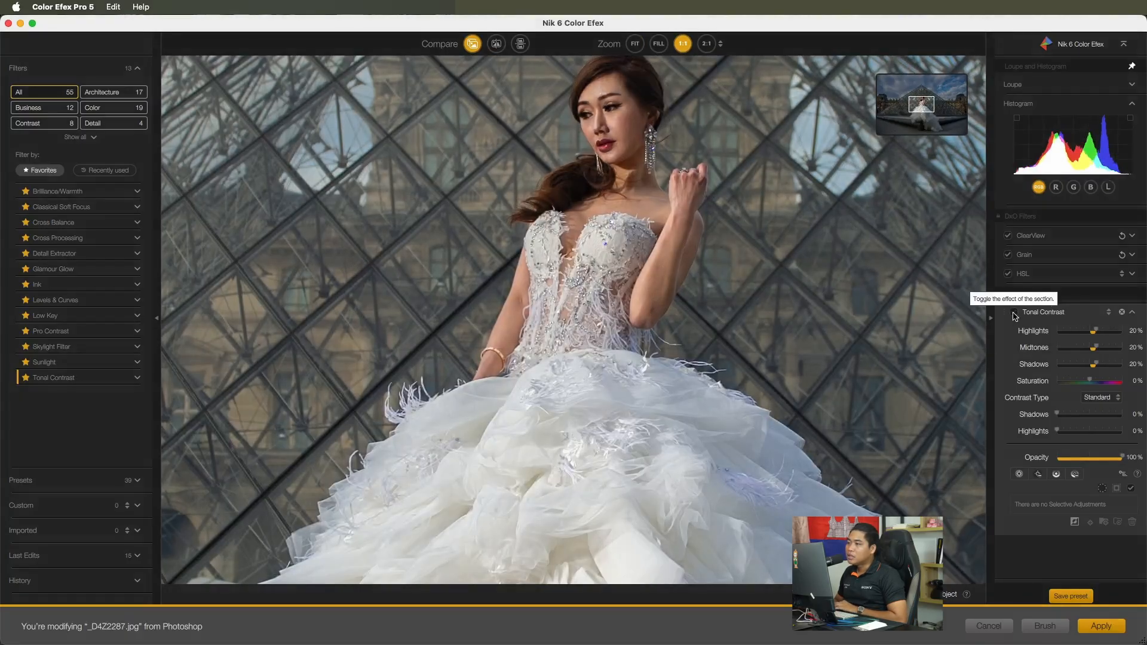
{"action": "left_click", "coordinate": [1014, 314]}
{"action": "left_click", "coordinate": [1100, 623]}
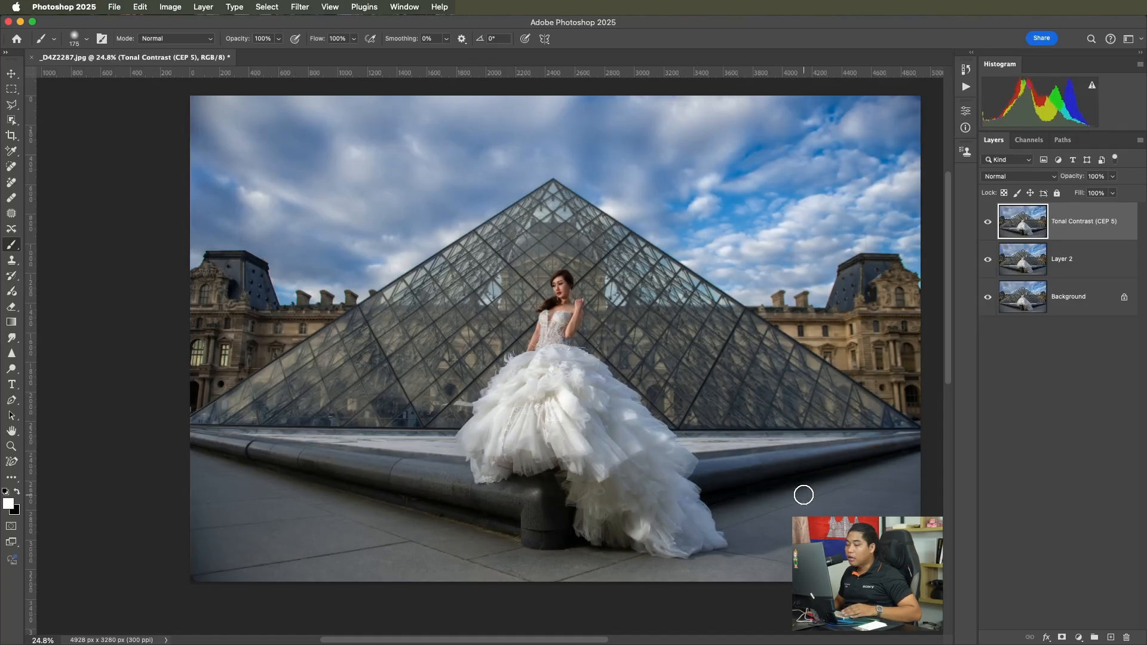
Step: Add a black mask to the Tonal Contrast layer and reveal the effect over the gown's skirt with a 700 px white brush
{"action": "left_click", "coordinate": [1062, 638], "text": "alt"}
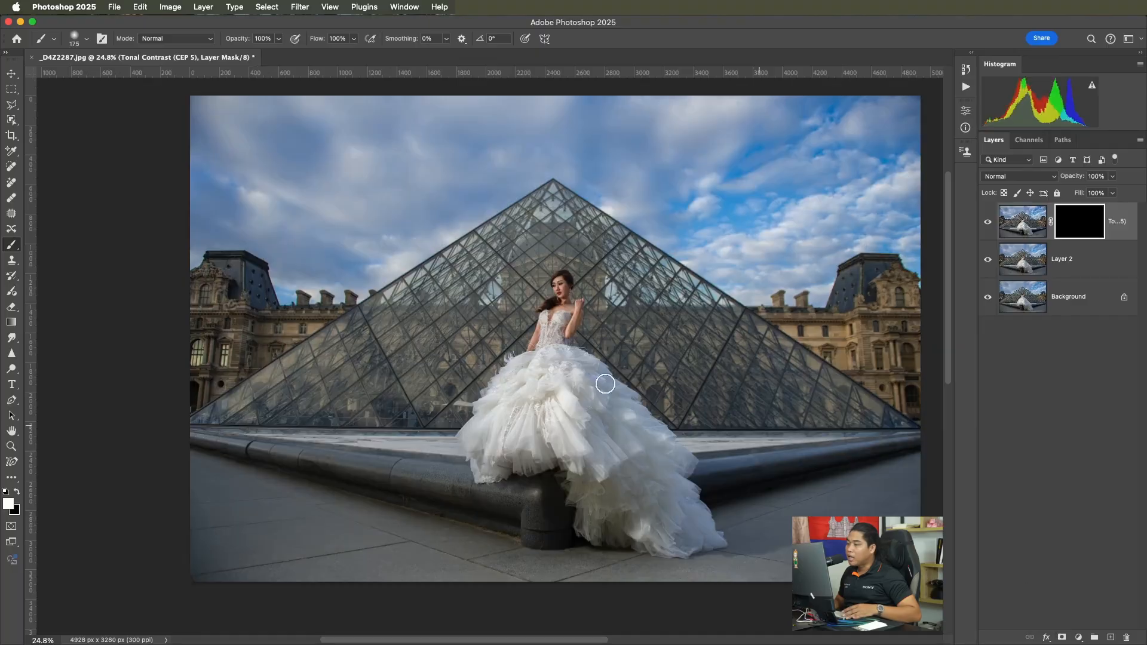
{"action": "key", "text": "bracketright"}
{"action": "key", "text": "bracketright"}
{"action": "key", "text": "bracketright"}
{"action": "key", "text": "bracketright"}
{"action": "key", "text": "bracketright"}
{"action": "key", "text": "bracketright"}
{"action": "key", "text": "bracketright"}
{"action": "key", "text": "backslash"}
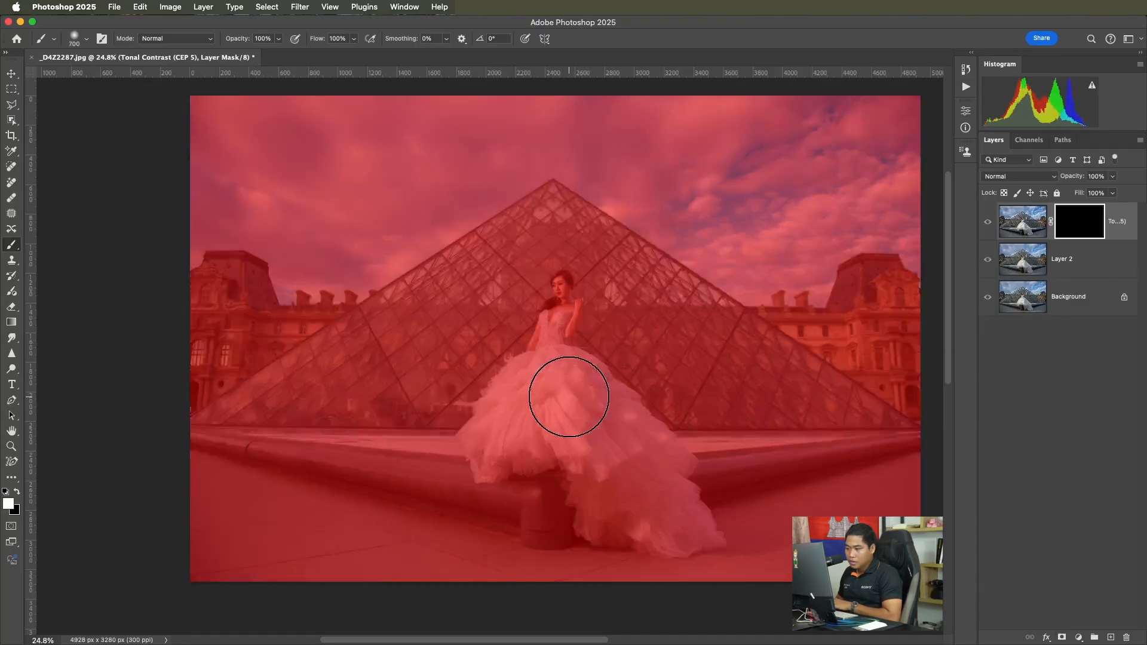
{"action": "mouse_move", "coordinate": [568, 394]}
{"action": "left_mouse_down"}
{"action": "mouse_move", "coordinate": [525, 414]}
{"action": "mouse_move", "coordinate": [517, 442]}
{"action": "mouse_move", "coordinate": [583, 422]}
{"action": "mouse_move", "coordinate": [615, 440]}
{"action": "left_mouse_up"}
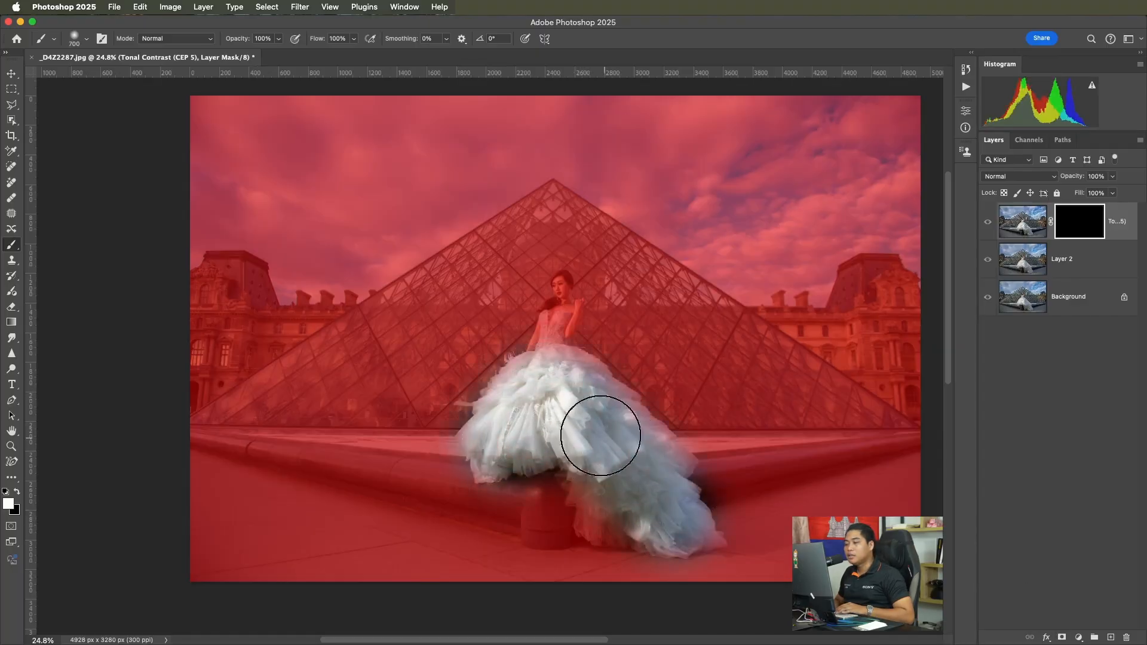
Step: Paint white on the mask over the bride's bodice with a smaller brush to reveal Tonal Contrast there
{"action": "key", "text": "bracketleft"}
{"action": "key", "text": "bracketleft"}
{"action": "key", "text": "bracketleft"}
{"action": "key", "text": "bracketleft"}
{"action": "left_click_drag", "start_coordinate": [558, 340], "coordinate": [553, 333]}
{"action": "key", "text": "bracketleft"}
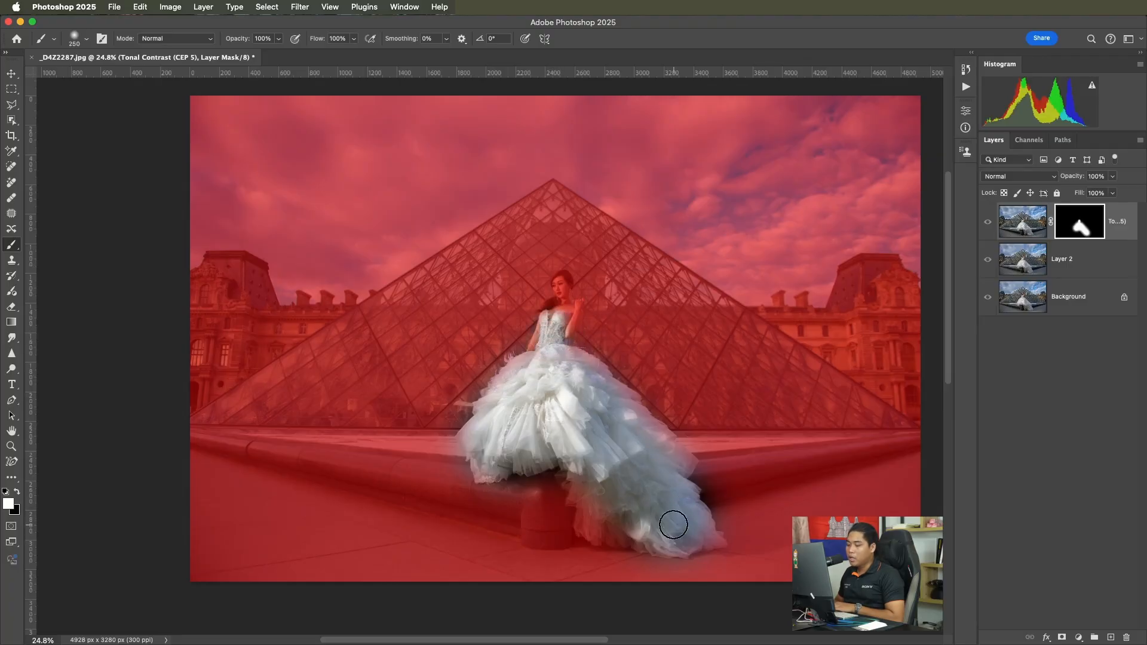
Step: Enlarge the brush and reveal Tonal Contrast across the gown's trailing train and remaining skirt areas
{"action": "key", "text": "bracketright"}
{"action": "key", "text": "bracketright"}
{"action": "key", "text": "bracketright"}
{"action": "key", "text": "bracketright"}
{"action": "key", "text": "bracketright"}
{"action": "key", "text": "bracketright"}
{"action": "mouse_move", "coordinate": [666, 530]}
{"action": "left_mouse_down"}
{"action": "mouse_move", "coordinate": [625, 529]}
{"action": "mouse_move", "coordinate": [609, 507]}
{"action": "mouse_move", "coordinate": [607, 459]}
{"action": "mouse_move", "coordinate": [589, 465]}
{"action": "mouse_move", "coordinate": [609, 526]}
{"action": "mouse_move", "coordinate": [616, 470]}
{"action": "mouse_move", "coordinate": [639, 438]}
{"action": "mouse_move", "coordinate": [570, 384]}
{"action": "mouse_move", "coordinate": [640, 513]}
{"action": "mouse_move", "coordinate": [687, 541]}
{"action": "mouse_move", "coordinate": [609, 442]}
{"action": "mouse_move", "coordinate": [536, 437]}
{"action": "mouse_move", "coordinate": [497, 451]}
{"action": "mouse_move", "coordinate": [554, 379]}
{"action": "left_mouse_up"}
{"action": "key", "text": "bracketleft"}
{"action": "key", "text": "bracketleft"}
{"action": "key", "text": "bracketleft"}
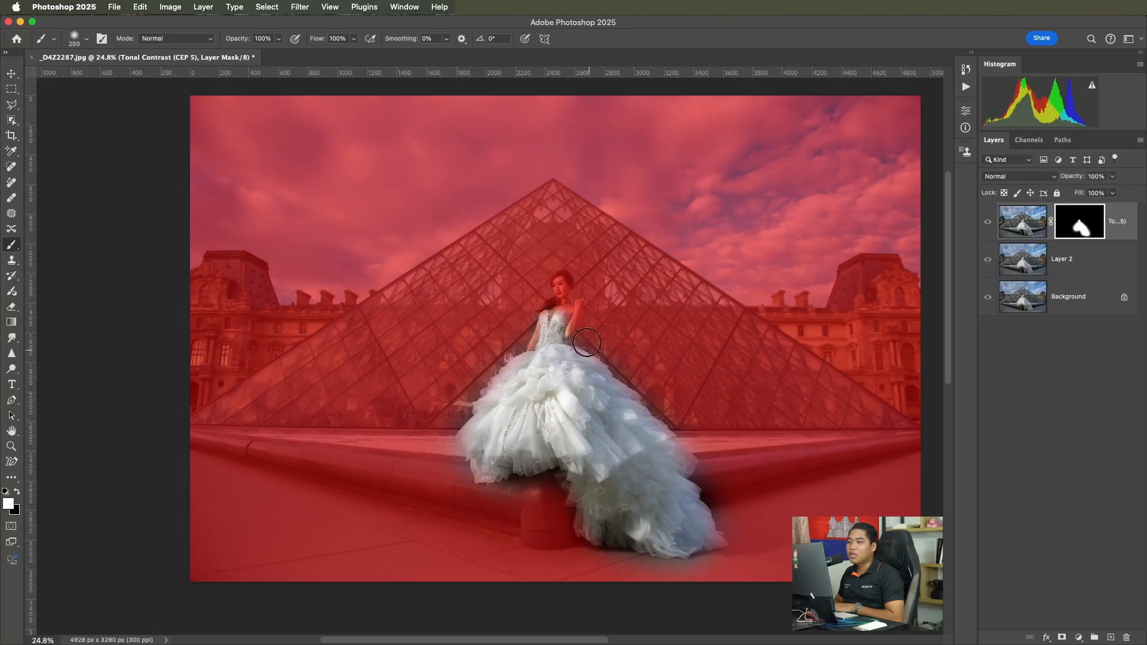
Step: Reveal Tonal Contrast across the whole sky with an 800 px white brush and hide the red mask overlay
{"action": "key", "text": "bracketright"}
{"action": "key", "text": "bracketright"}
{"action": "key", "text": "bracketright"}
{"action": "key", "text": "bracketright"}
{"action": "key", "text": "bracketright"}
{"action": "key", "text": "bracketright"}
{"action": "mouse_move", "coordinate": [439, 190]}
{"action": "left_mouse_down"}
{"action": "mouse_move", "coordinate": [356, 245]}
{"action": "mouse_move", "coordinate": [234, 175]}
{"action": "mouse_move", "coordinate": [248, 193]}
{"action": "mouse_move", "coordinate": [219, 134]}
{"action": "mouse_move", "coordinate": [442, 154]}
{"action": "mouse_move", "coordinate": [493, 136]}
{"action": "mouse_move", "coordinate": [673, 182]}
{"action": "mouse_move", "coordinate": [710, 221]}
{"action": "mouse_move", "coordinate": [790, 256]}
{"action": "mouse_move", "coordinate": [774, 257]}
{"action": "mouse_move", "coordinate": [766, 239]}
{"action": "mouse_move", "coordinate": [908, 230]}
{"action": "mouse_move", "coordinate": [904, 115]}
{"action": "mouse_move", "coordinate": [710, 161]}
{"action": "mouse_move", "coordinate": [848, 110]}
{"action": "mouse_move", "coordinate": [301, 121]}
{"action": "mouse_move", "coordinate": [230, 147]}
{"action": "mouse_move", "coordinate": [159, 217]}
{"action": "left_mouse_up"}
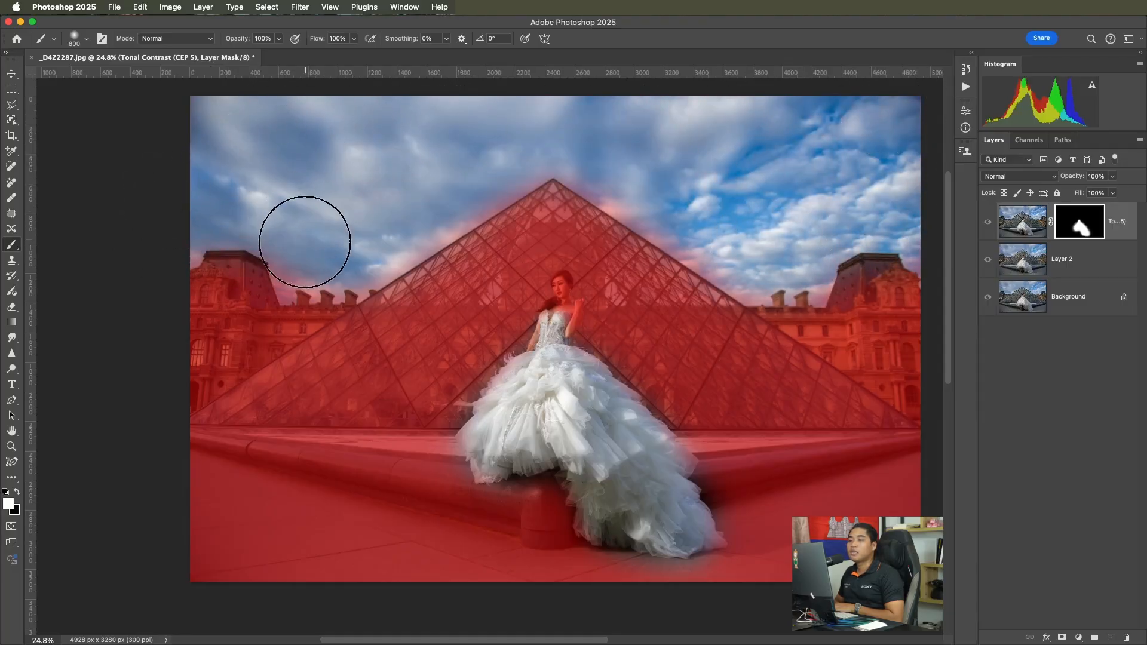
{"action": "key", "text": "backslash"}
Step: Compare the photo with and without the masked Tonal Contrast layer, both closer in and as a whole
{"action": "scroll", "coordinate": [592, 356], "scroll_direction": "up", "scroll_amount": 2}
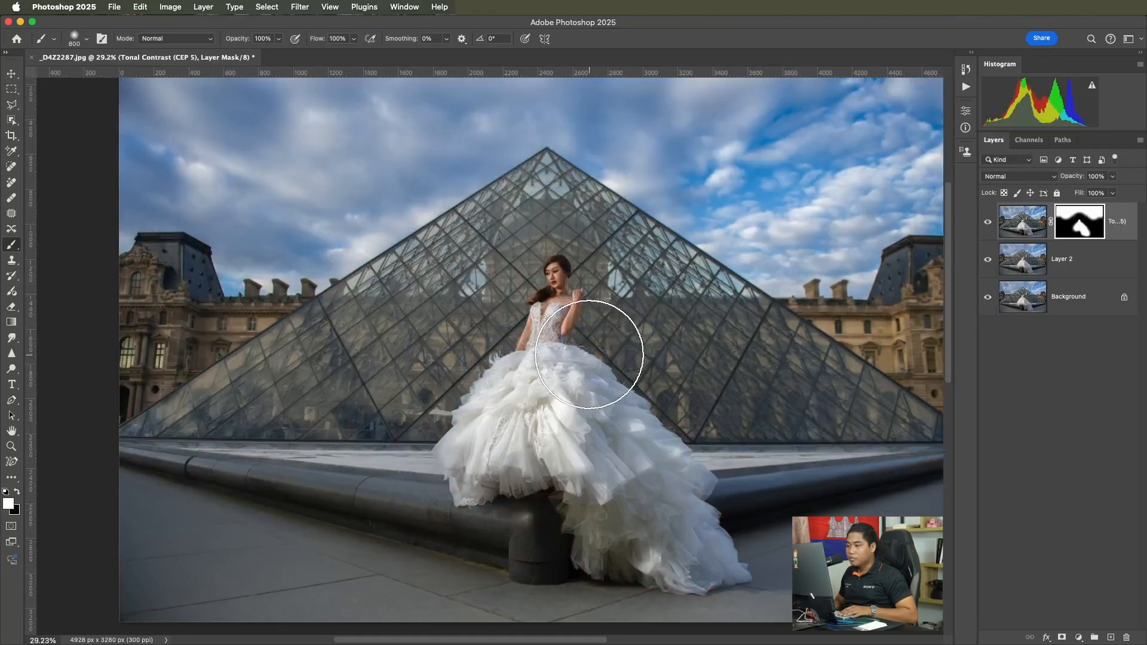
{"action": "left_click", "coordinate": [987, 222]}
{"action": "left_click", "coordinate": [987, 221]}
{"action": "left_click", "coordinate": [987, 222]}
{"action": "left_click", "coordinate": [988, 221]}
{"action": "left_click", "coordinate": [987, 222]}
{"action": "left_click", "coordinate": [987, 221]}
{"action": "left_click", "coordinate": [987, 222]}
{"action": "left_click", "coordinate": [987, 222]}
{"action": "scroll", "coordinate": [671, 346], "scroll_direction": "down", "scroll_amount": 3}
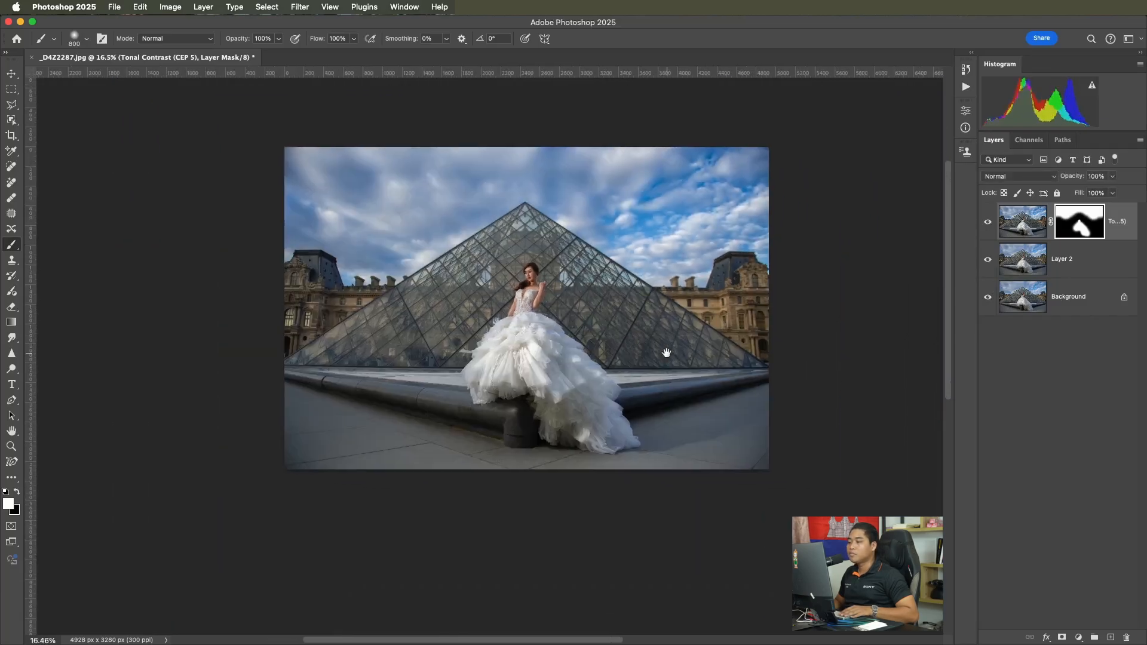
{"action": "scroll", "coordinate": [671, 346], "scroll_direction": "up", "scroll_amount": 4}
{"action": "scroll", "coordinate": [934, 205], "scroll_direction": "down", "scroll_amount": 3}
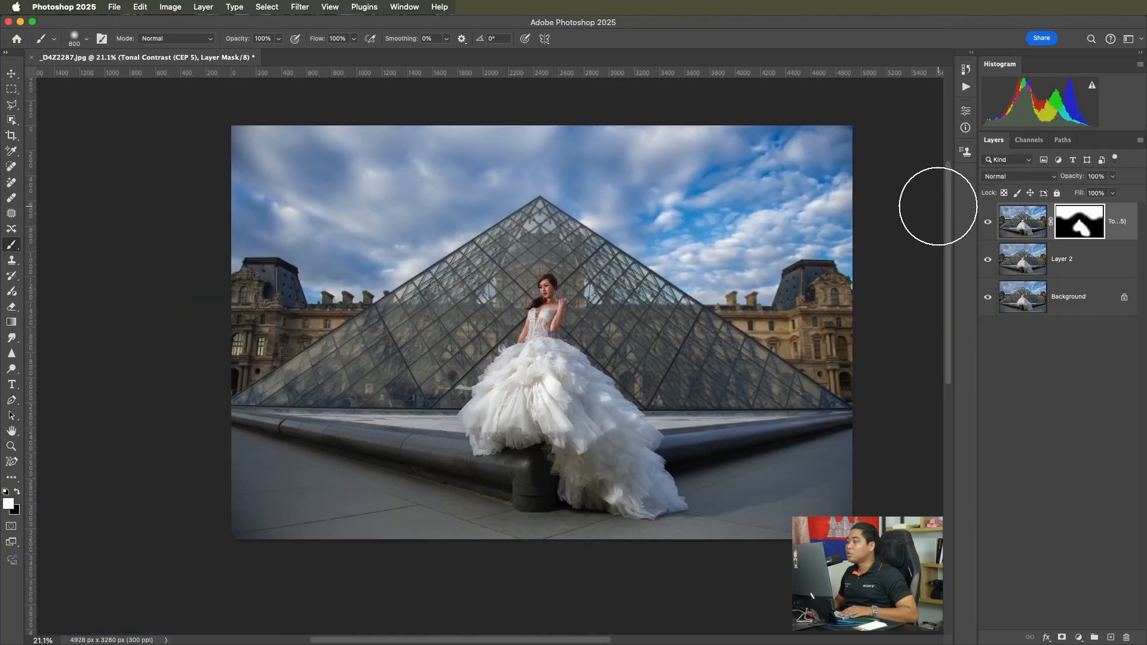
Step: Merge the masked Tonal Contrast layer with Layer 2 and open the result in the Imagenomic Portraiture 4 filter
{"action": "left_click", "coordinate": [1104, 257], "text": "shift"}
{"action": "key", "text": "super+e"}
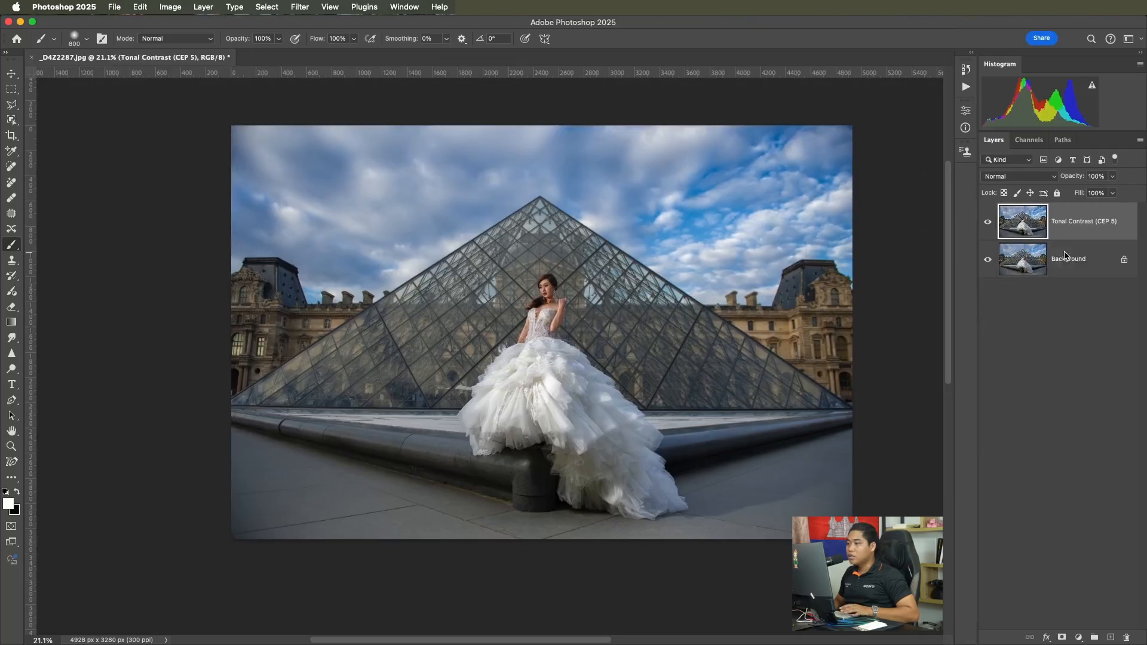
{"action": "left_click", "coordinate": [297, 7]}
{"action": "mouse_move", "coordinate": [390, 286]}
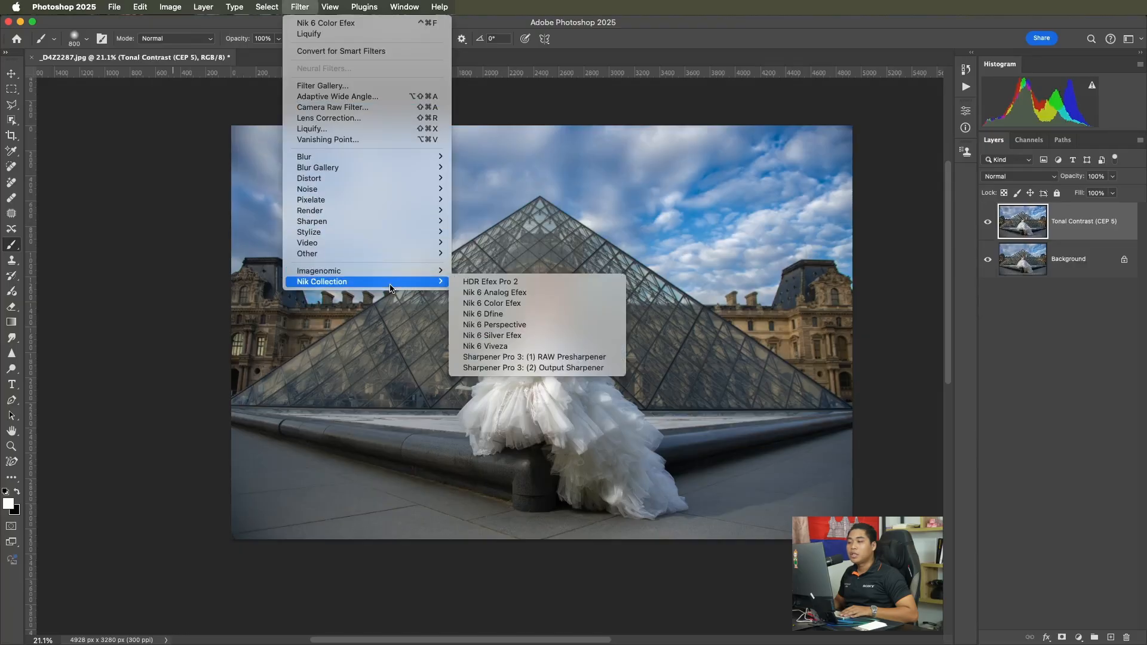
{"action": "left_click", "coordinate": [503, 292]}
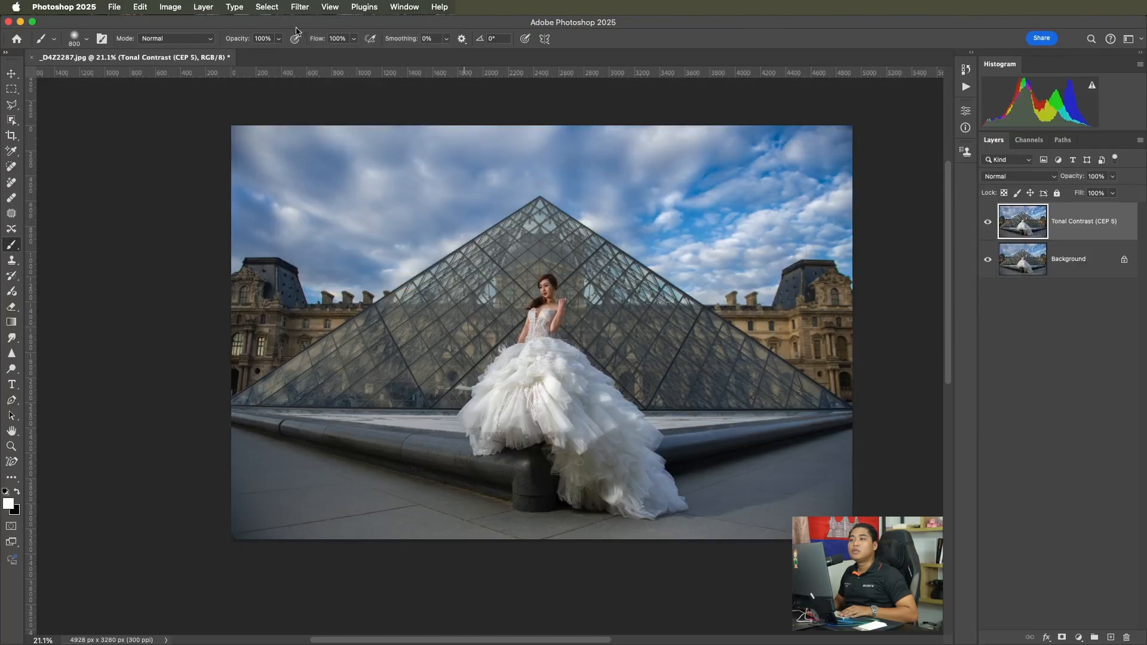
{"action": "left_click", "coordinate": [299, 7]}
{"action": "mouse_move", "coordinate": [383, 270]}
{"action": "left_click", "coordinate": [501, 271]}
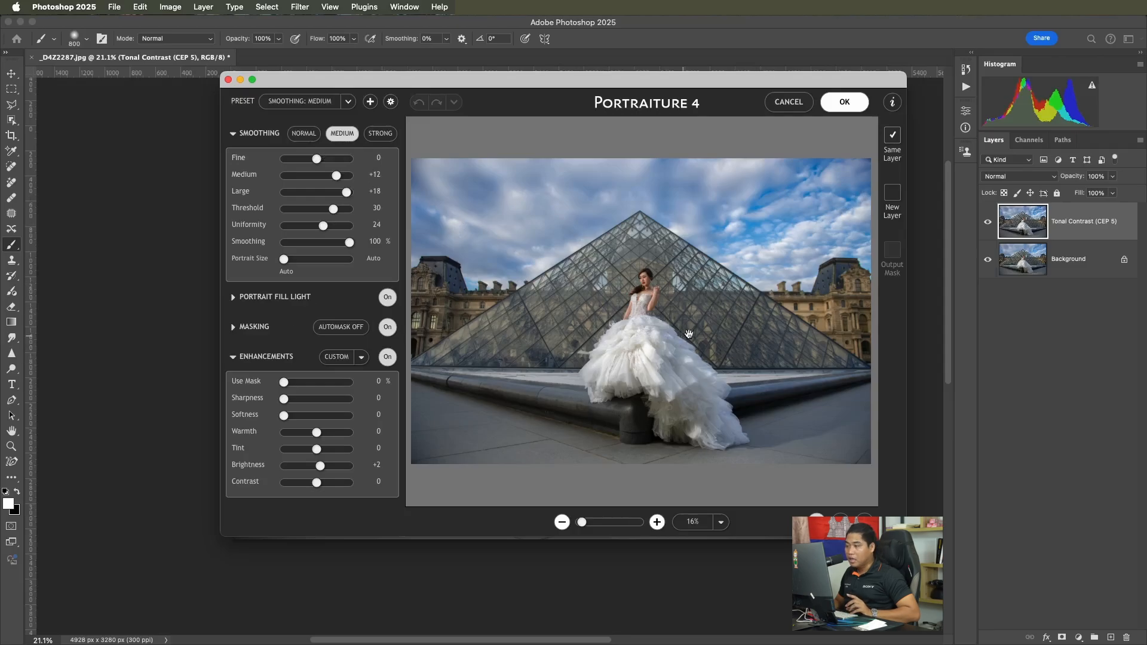
Step: Inspect the bride's skin at 100% and apply Portraiture's Smoothing: Medium preset with output to a new layer
{"action": "left_click", "coordinate": [670, 314]}
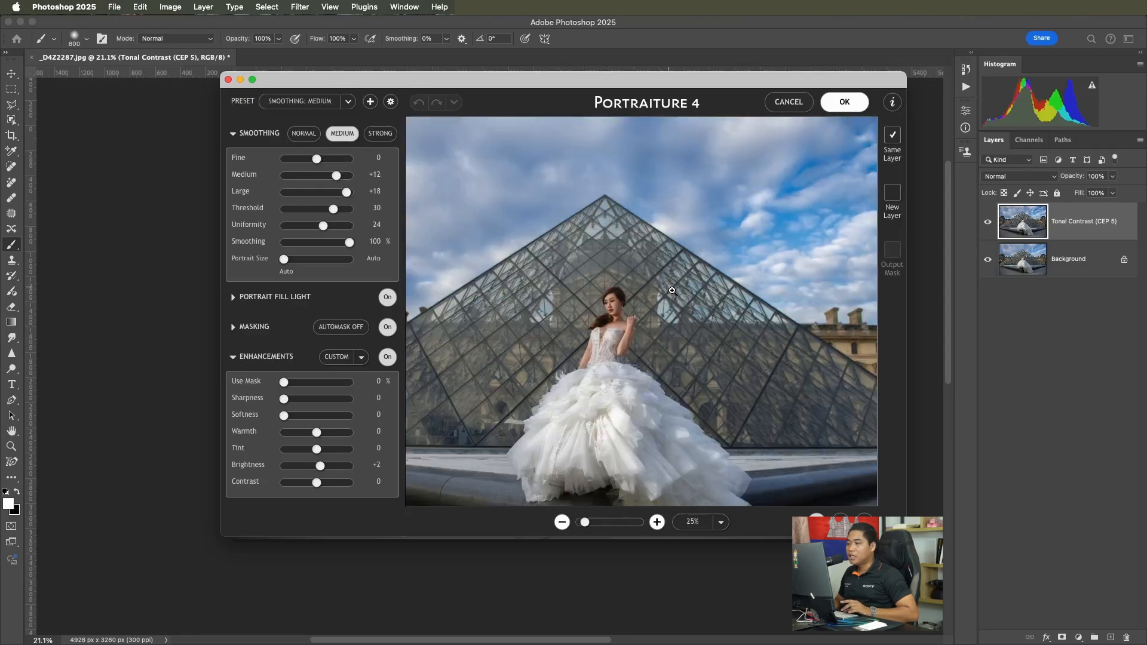
{"action": "left_click", "coordinate": [623, 322]}
{"action": "left_click", "coordinate": [654, 272]}
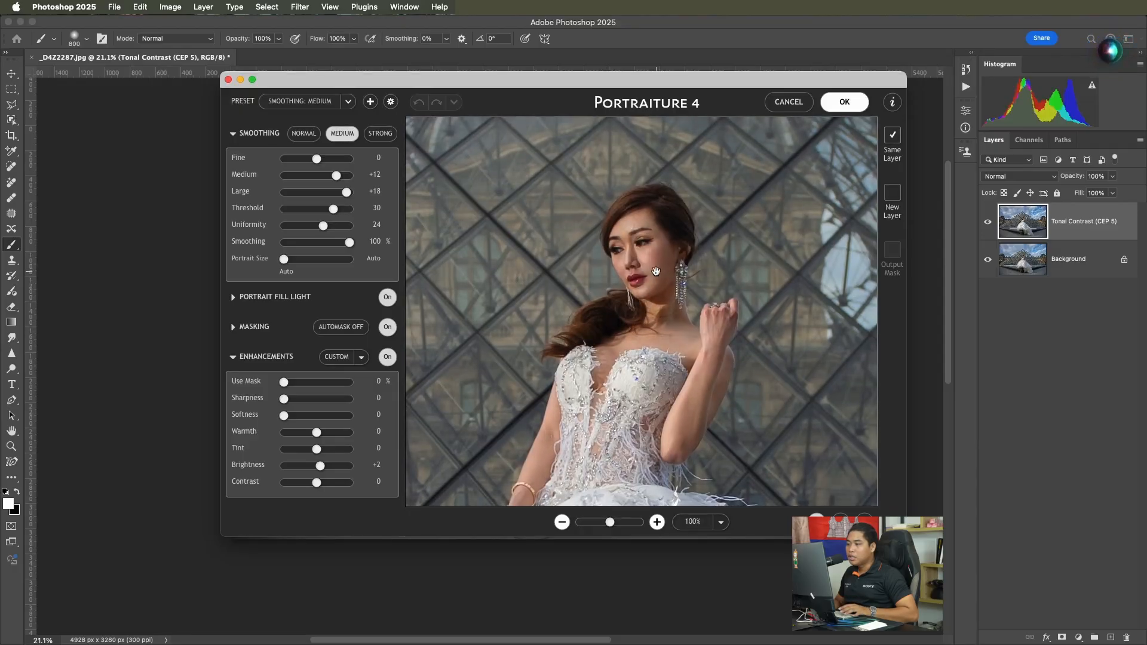
{"action": "scroll", "coordinate": [655, 270], "scroll_direction": "down", "scroll_amount": 2}
{"action": "scroll", "coordinate": [655, 319], "scroll_direction": "down", "scroll_amount": 2}
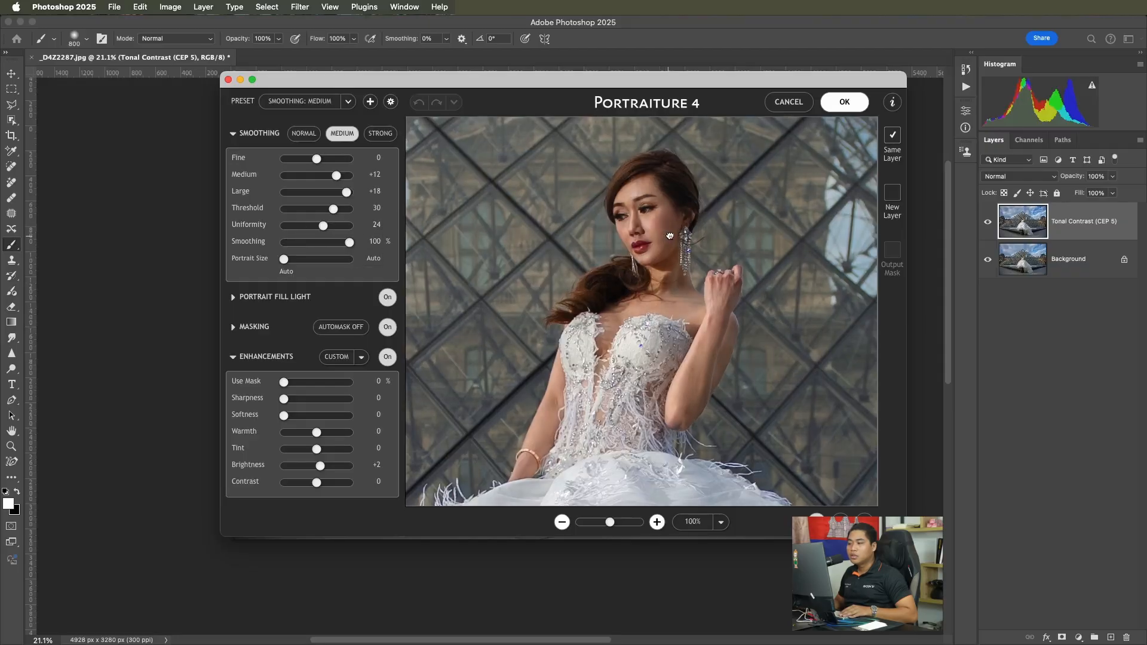
{"action": "scroll", "coordinate": [681, 264], "scroll_direction": "left", "scroll_amount": 2}
{"action": "left_click_drag", "start_coordinate": [682, 263], "coordinate": [758, 276]}
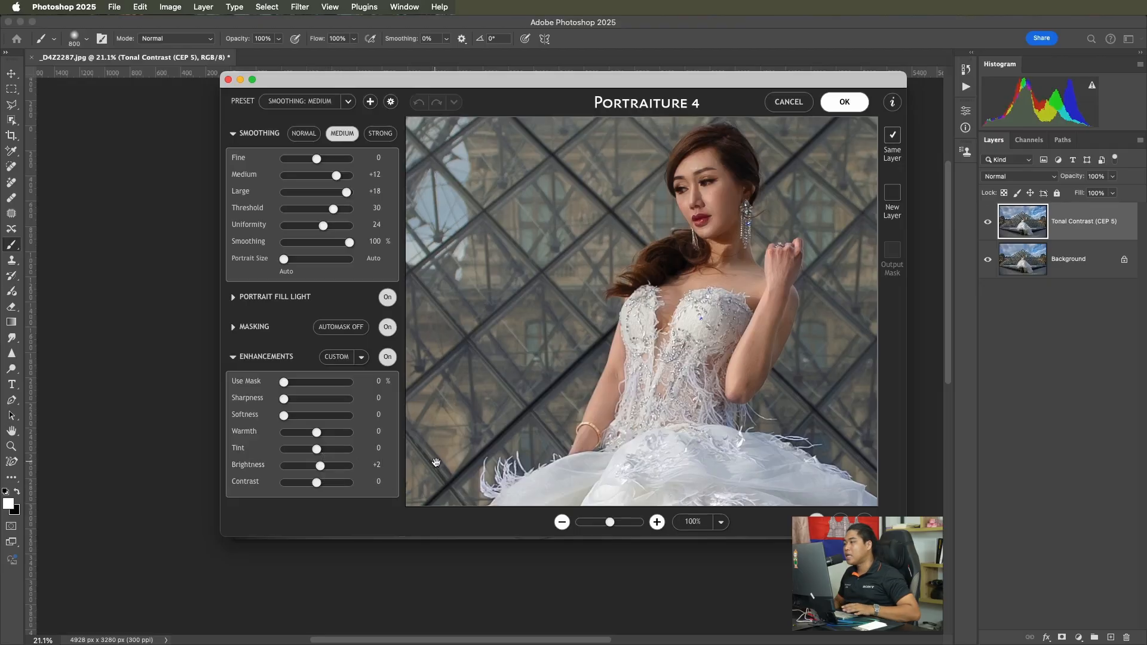
{"action": "left_click_drag", "start_coordinate": [699, 302], "coordinate": [656, 309]}
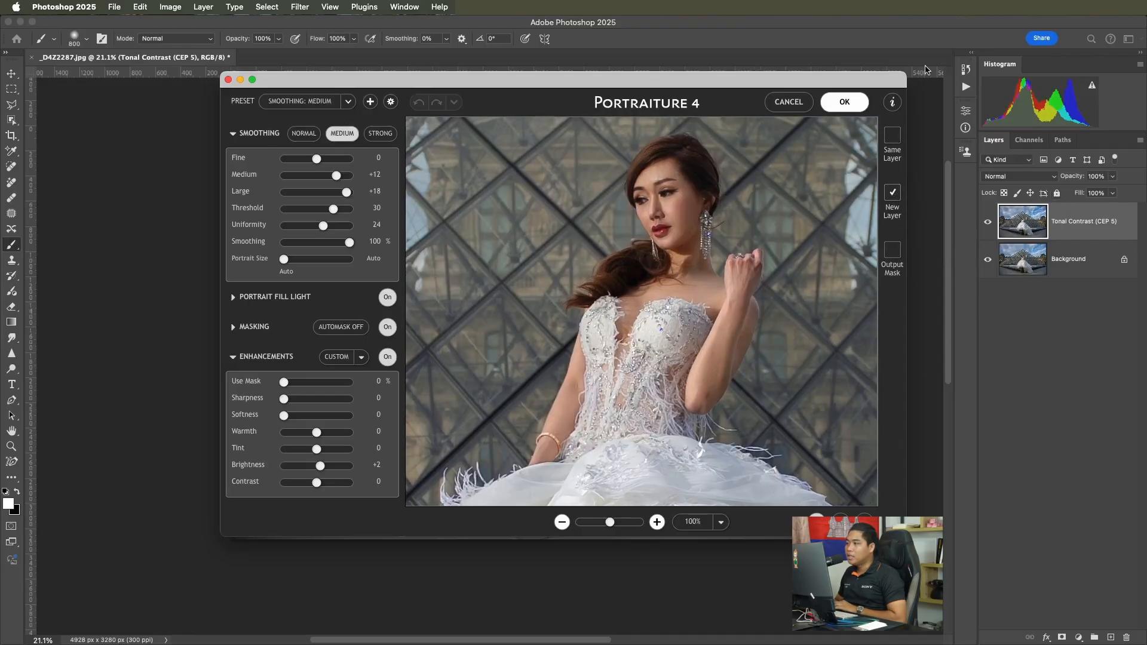
{"action": "left_click", "coordinate": [848, 105]}
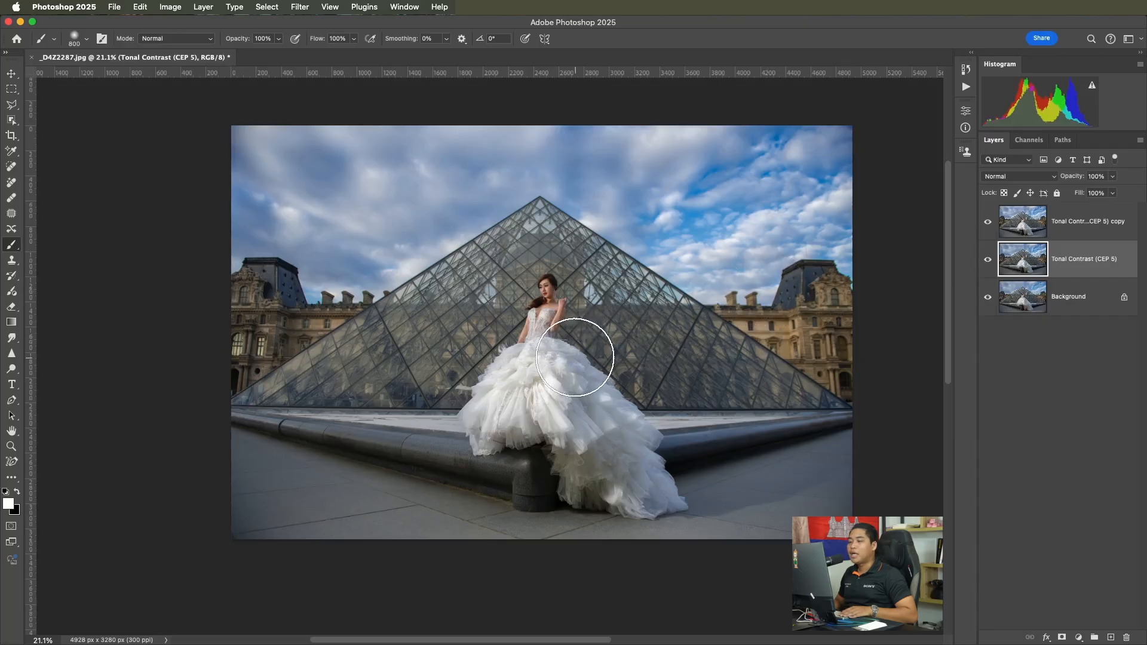
Step: Select the smoothed copy layer and compare the bride's face close up with it hidden and shown
{"action": "left_click", "coordinate": [1074, 225]}
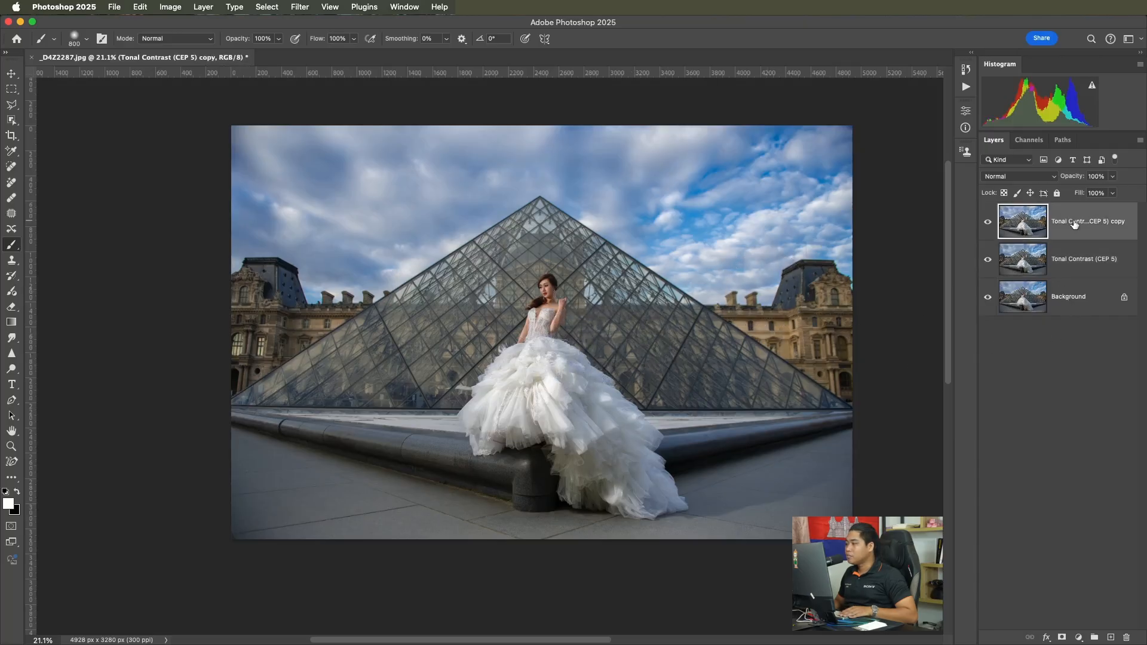
{"action": "left_click", "coordinate": [988, 222]}
{"action": "scroll", "coordinate": [562, 293], "scroll_direction": "up", "scroll_amount": 10}
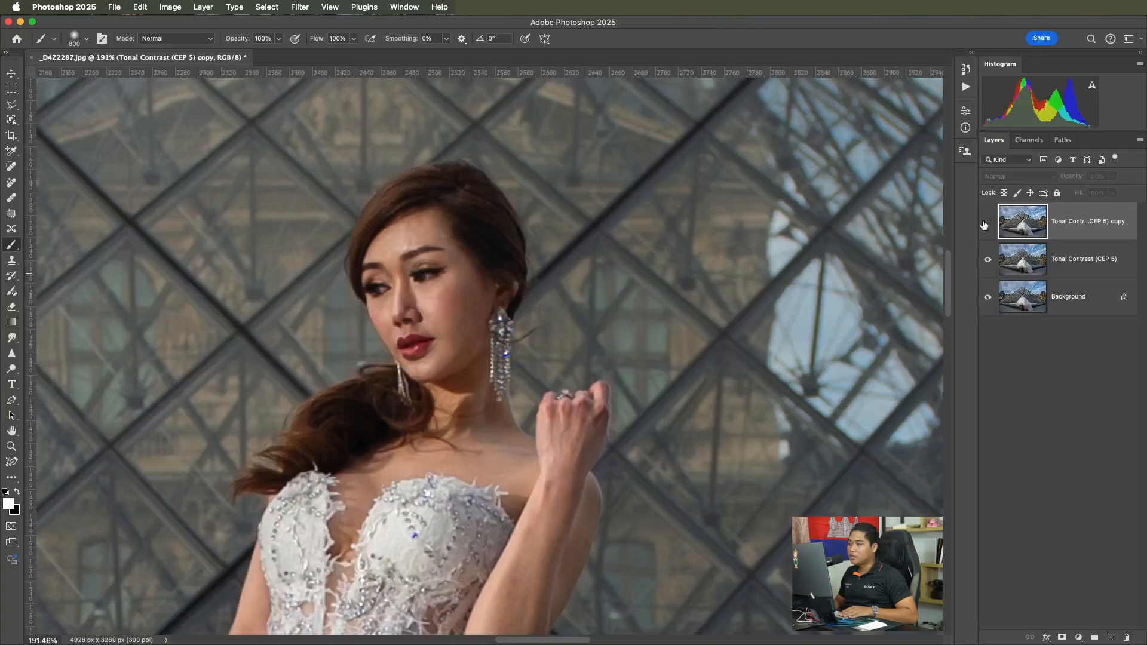
{"action": "left_click", "coordinate": [986, 223]}
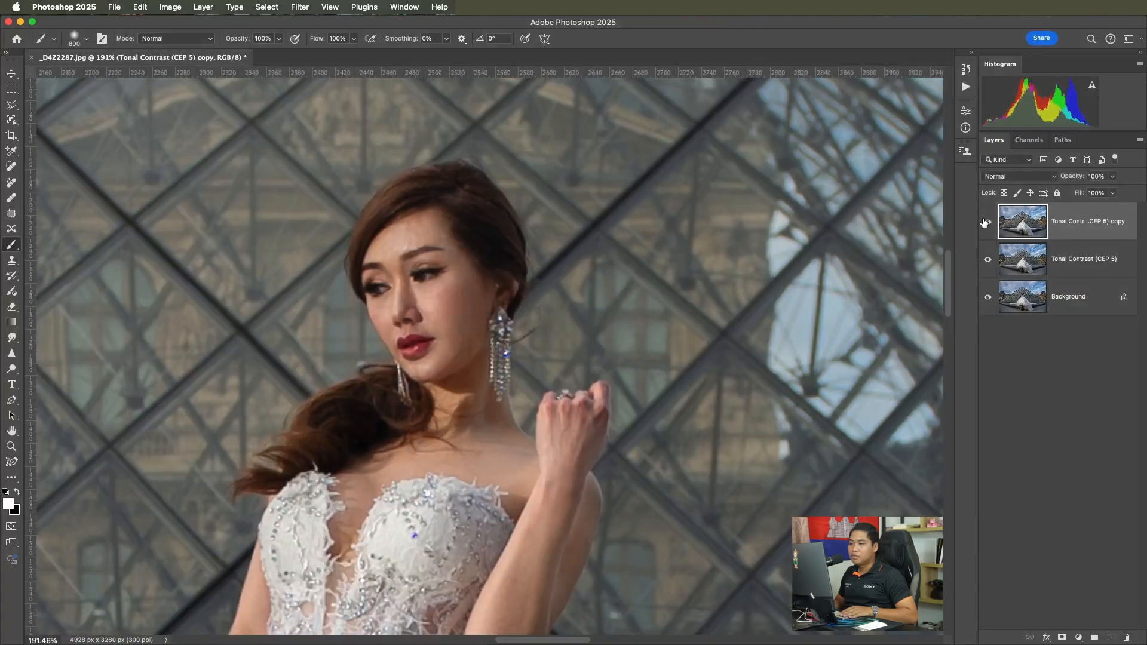
{"action": "left_click", "coordinate": [986, 223]}
{"action": "left_click", "coordinate": [986, 223]}
{"action": "left_click", "coordinate": [986, 223]}
{"action": "left_click", "coordinate": [986, 223]}
Step: Compare the smoothing on the bride and gown from farther out, and hide the smoothed copy behind a black layer mask
{"action": "scroll", "coordinate": [604, 339], "scroll_direction": "down", "scroll_amount": 10}
{"action": "mouse_move", "coordinate": [630, 372]}
{"action": "left_mouse_down"}
{"action": "mouse_move", "coordinate": [653, 337]}
{"action": "mouse_move", "coordinate": [689, 369]}
{"action": "left_mouse_up"}
{"action": "scroll", "coordinate": [665, 407], "scroll_direction": "up", "scroll_amount": 5}
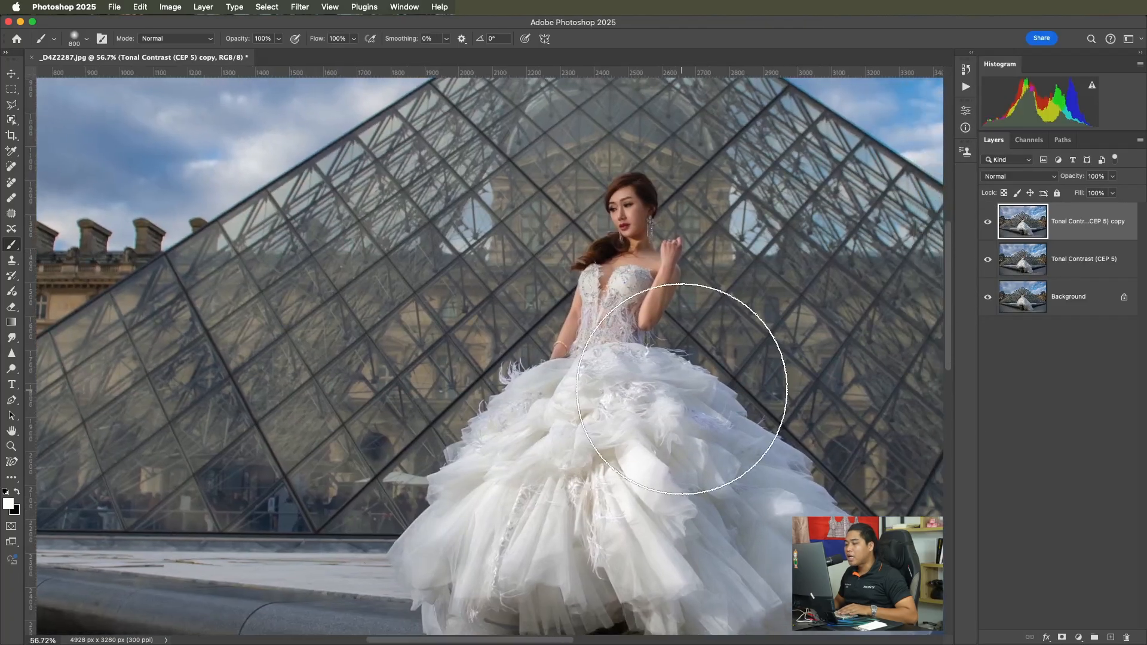
{"action": "left_click", "coordinate": [988, 222]}
{"action": "left_click", "coordinate": [988, 222]}
{"action": "left_click", "coordinate": [988, 222]}
{"action": "left_click", "coordinate": [988, 223]}
{"action": "left_click", "coordinate": [988, 223]}
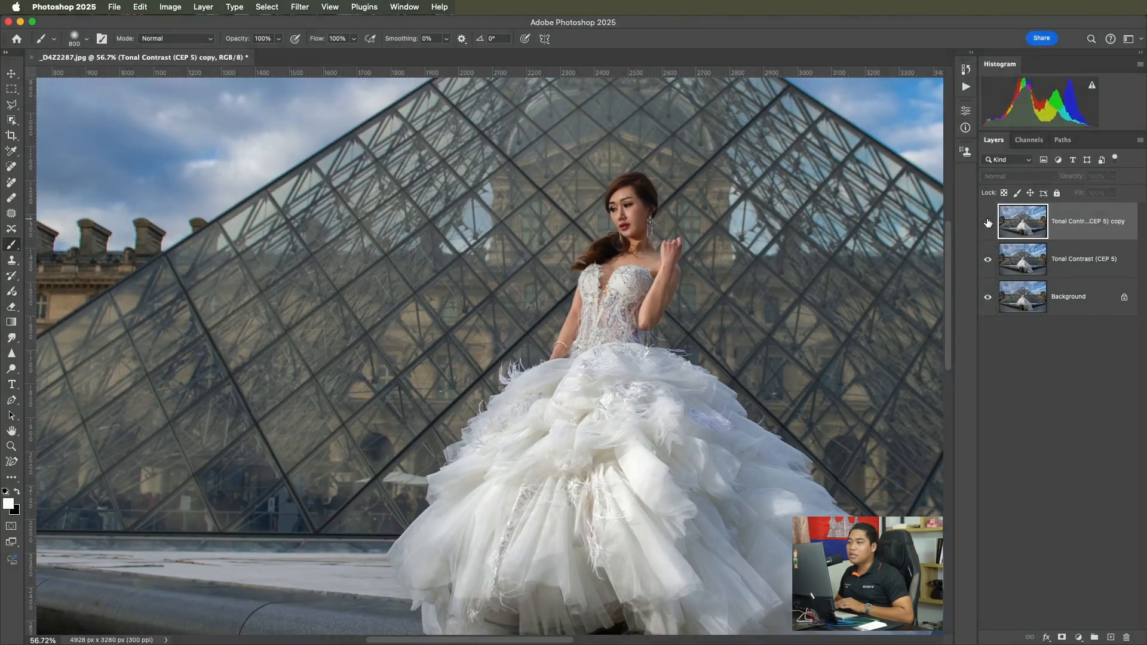
{"action": "left_click", "coordinate": [989, 223]}
{"action": "scroll", "coordinate": [627, 322], "scroll_direction": "down", "scroll_amount": 3}
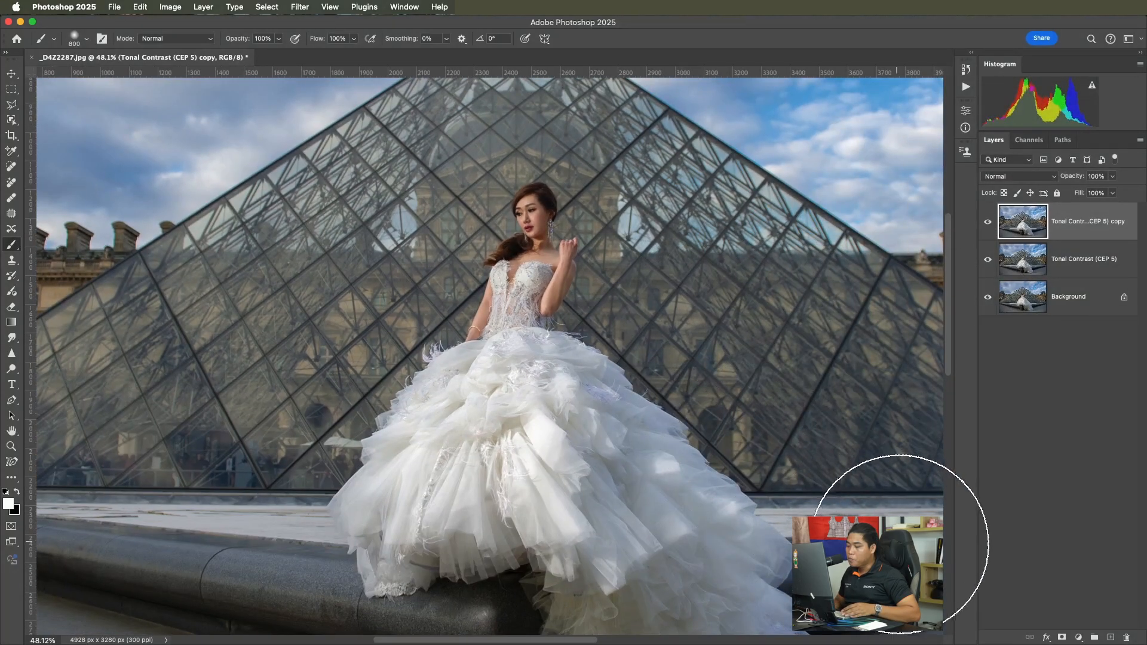
{"action": "left_click", "coordinate": [1063, 638], "text": "alt"}
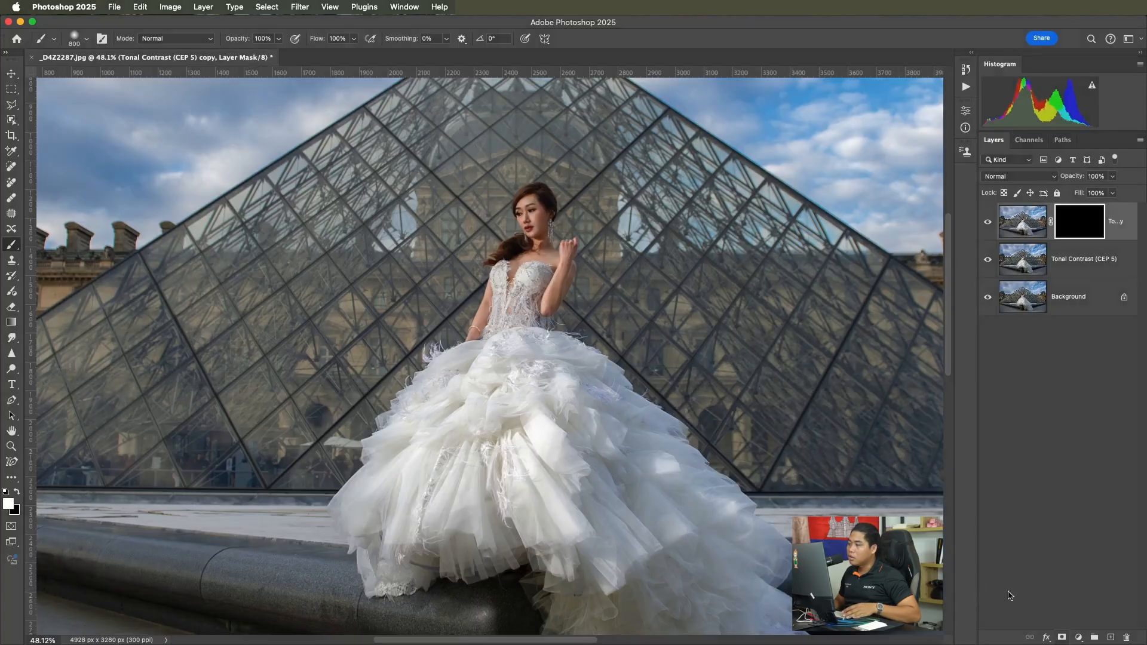
Step: Paint white on the smoothed copy's mask over the bride's face, neck and raised arm with a 125 px brush
{"action": "key", "text": "bracketleft"}
{"action": "key", "text": "bracketleft"}
{"action": "key", "text": "bracketleft"}
{"action": "key", "text": "bracketleft"}
{"action": "key", "text": "bracketleft"}
{"action": "key", "text": "bracketleft"}
{"action": "key", "text": "bracketleft"}
{"action": "key", "text": "bracketleft"}
{"action": "key", "text": "bracketleft"}
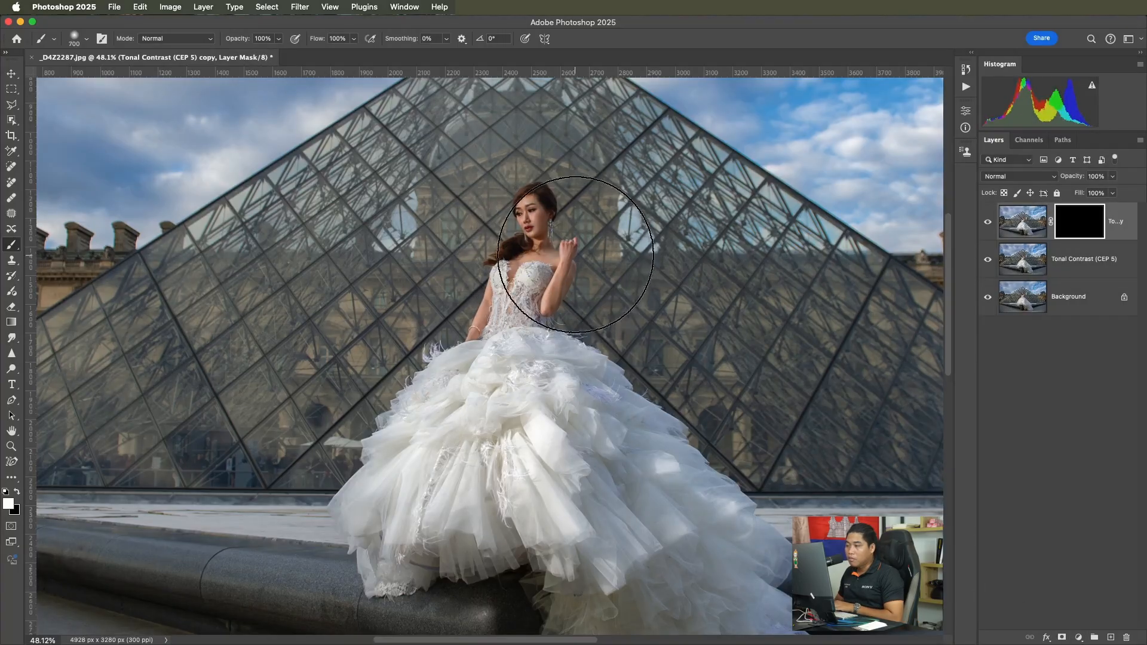
{"action": "scroll", "coordinate": [536, 222], "scroll_direction": "up", "scroll_amount": 3}
{"action": "key", "text": "bracketleft"}
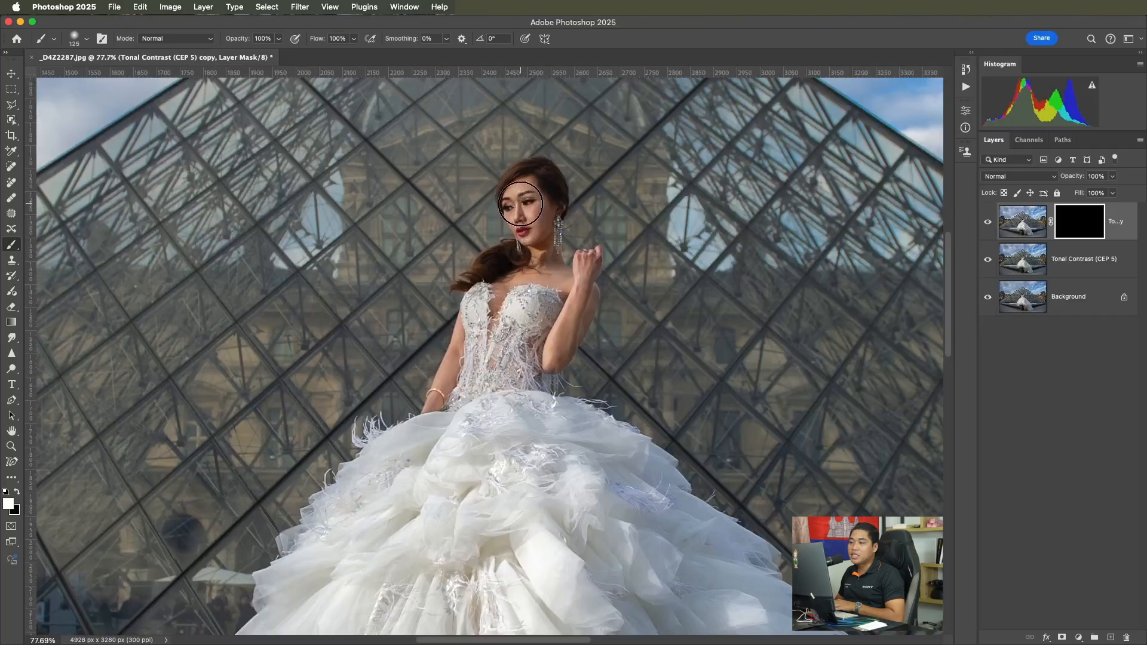
{"action": "scroll", "coordinate": [532, 221], "scroll_direction": "up", "scroll_amount": 1}
{"action": "key", "text": "backslash"}
{"action": "mouse_move", "coordinate": [526, 215]}
{"action": "left_mouse_down"}
{"action": "mouse_move", "coordinate": [533, 179]}
{"action": "mouse_move", "coordinate": [517, 292]}
{"action": "mouse_move", "coordinate": [574, 283]}
{"action": "mouse_move", "coordinate": [562, 364]}
{"action": "mouse_move", "coordinate": [595, 261]}
{"action": "mouse_move", "coordinate": [570, 363]}
{"action": "left_mouse_up"}
Step: Paint white on the mask over the bride's remaining arm, shoulder and hand areas with an 80 px brush
{"action": "key", "text": "x"}
{"action": "key", "text": "x"}
{"action": "key", "text": "bracketleft"}
{"action": "key", "text": "bracketleft"}
{"action": "key", "text": "bracketleft"}
{"action": "mouse_move", "coordinate": [451, 332]}
{"action": "left_mouse_down"}
{"action": "mouse_move", "coordinate": [418, 436]}
{"action": "mouse_move", "coordinate": [454, 377]}
{"action": "mouse_move", "coordinate": [472, 300]}
{"action": "mouse_move", "coordinate": [507, 285]}
{"action": "mouse_move", "coordinate": [490, 288]}
{"action": "mouse_move", "coordinate": [554, 289]}
{"action": "mouse_move", "coordinate": [512, 214]}
{"action": "mouse_move", "coordinate": [522, 183]}
{"action": "mouse_move", "coordinate": [543, 212]}
{"action": "mouse_move", "coordinate": [548, 252]}
{"action": "mouse_move", "coordinate": [528, 284]}
{"action": "mouse_move", "coordinate": [505, 291]}
{"action": "mouse_move", "coordinate": [605, 285]}
{"action": "left_mouse_up"}
{"action": "key", "text": "backslash"}
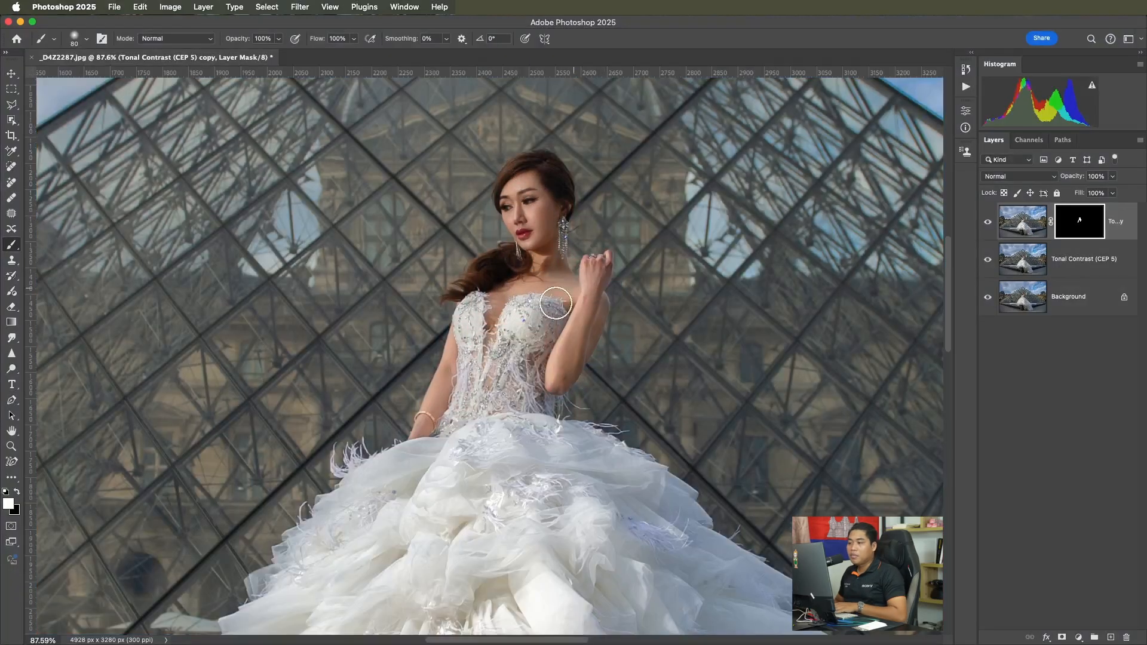
Step: Compare the bride's skin with the masked smoothing layer hidden and shown, and check the full photo
{"action": "scroll", "coordinate": [568, 333], "scroll_direction": "down", "scroll_amount": 3}
{"action": "scroll", "coordinate": [753, 239], "scroll_direction": "up", "scroll_amount": 1}
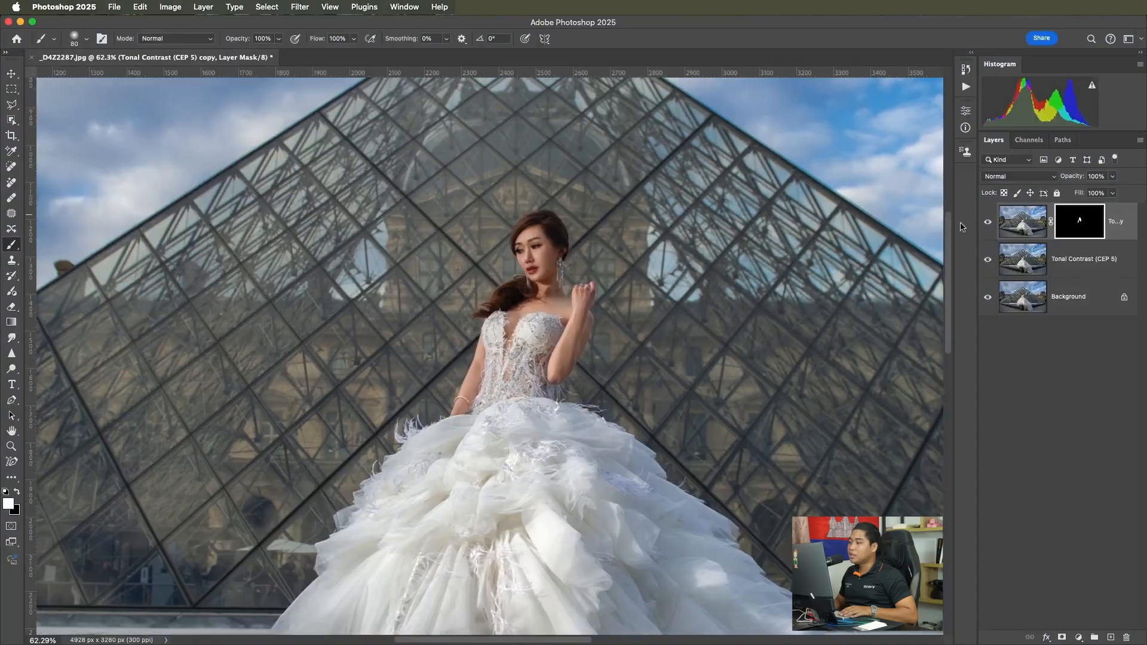
{"action": "left_click", "coordinate": [987, 226]}
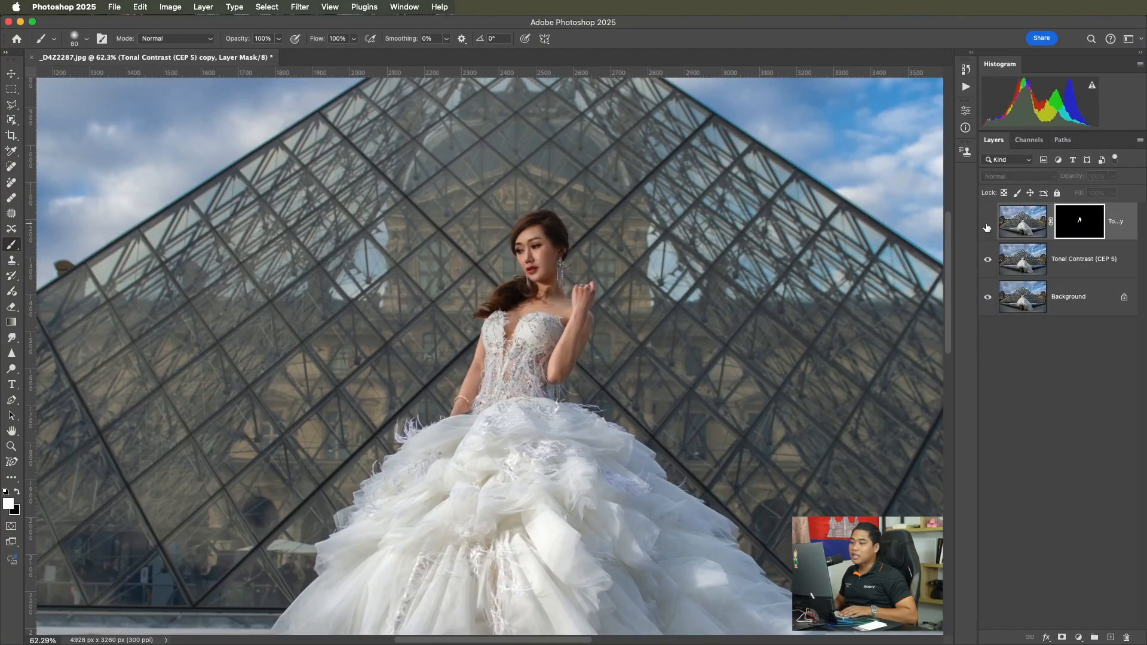
{"action": "left_click", "coordinate": [988, 226]}
{"action": "scroll", "coordinate": [633, 295], "scroll_direction": "down", "scroll_amount": 5}
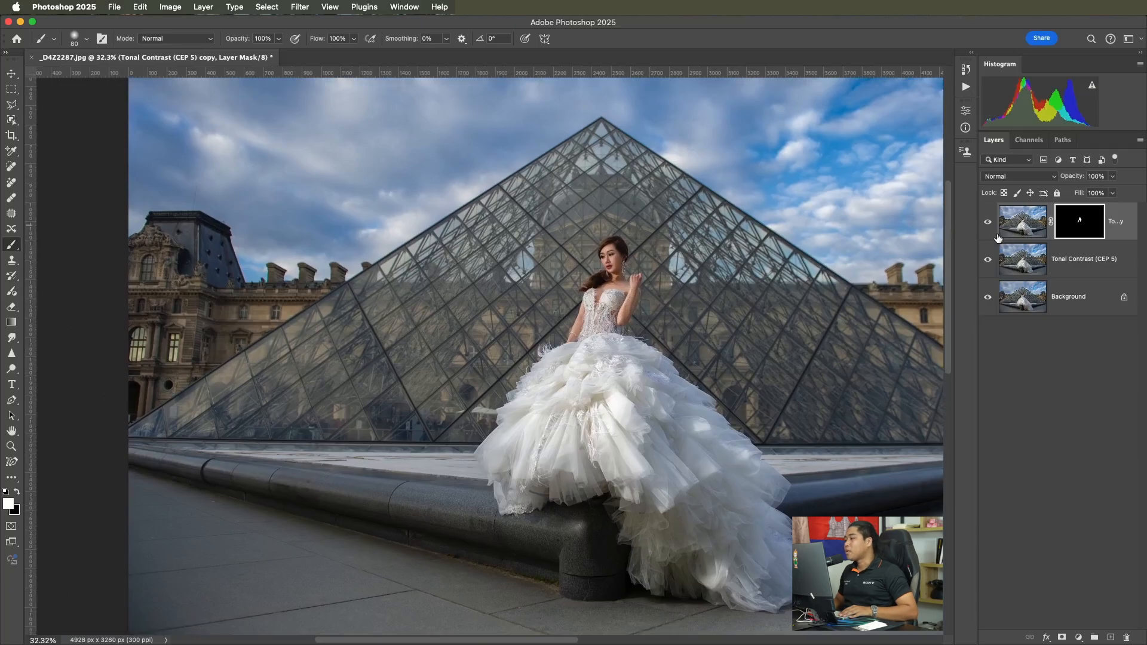
Step: Merge the masked smoothing copy with the Tonal Contrast layer and open the result in Nik 6 Color Efex
{"action": "left_click", "coordinate": [1080, 258], "text": "shift"}
{"action": "key", "text": "super+e"}
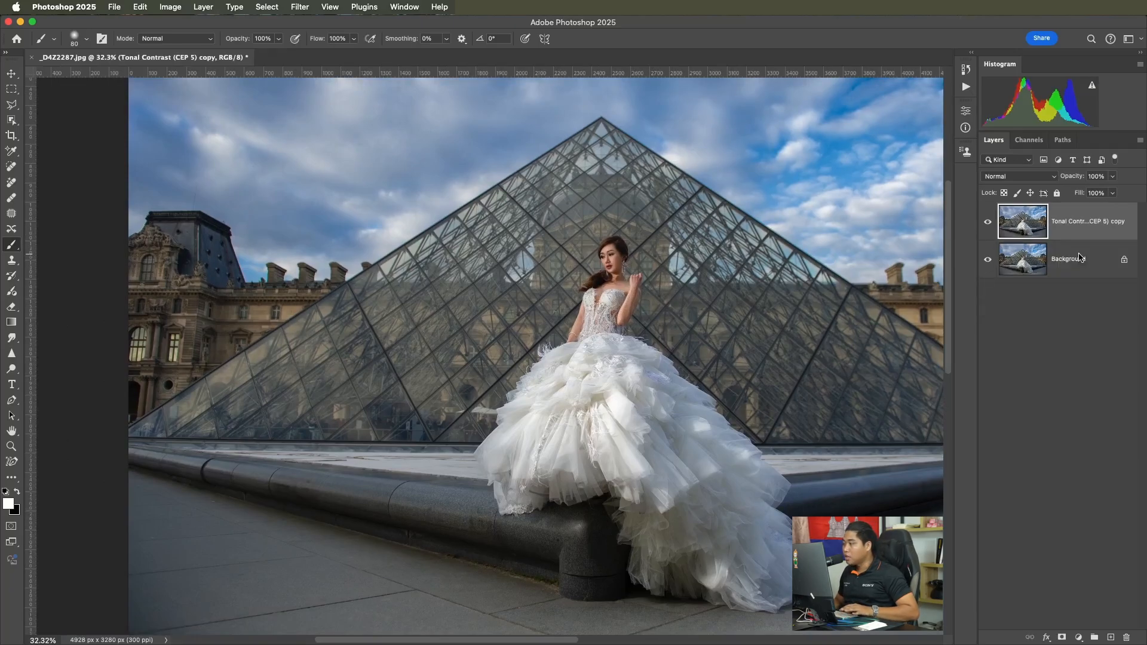
{"action": "left_click", "coordinate": [301, 7]}
{"action": "mouse_move", "coordinate": [440, 301]}
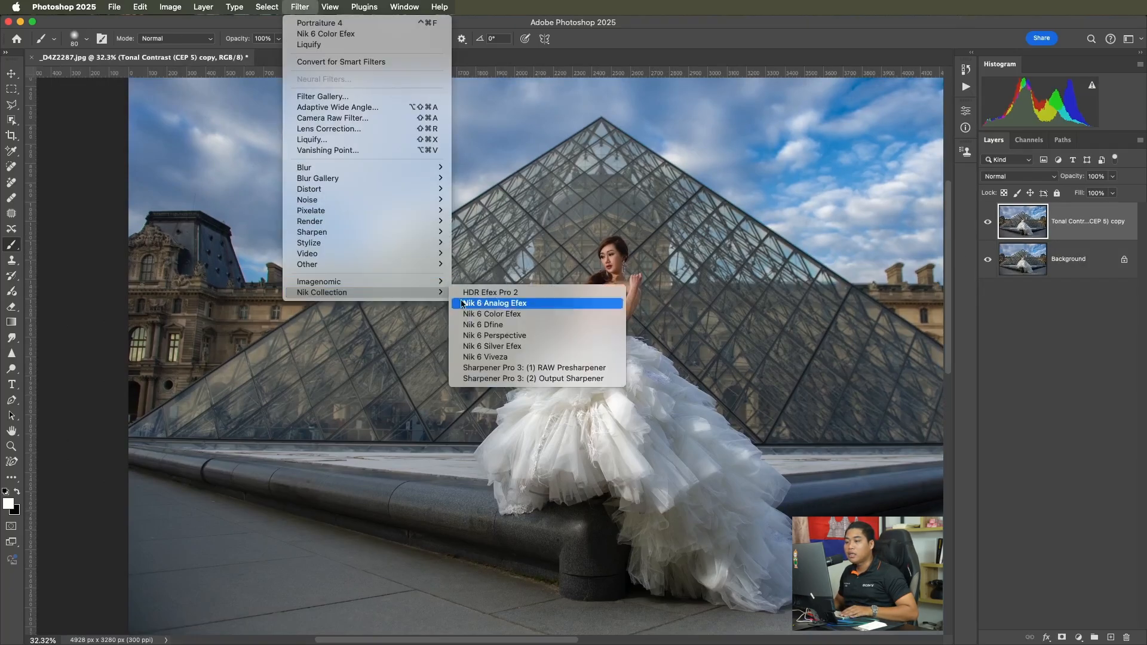
{"action": "left_click", "coordinate": [548, 313]}
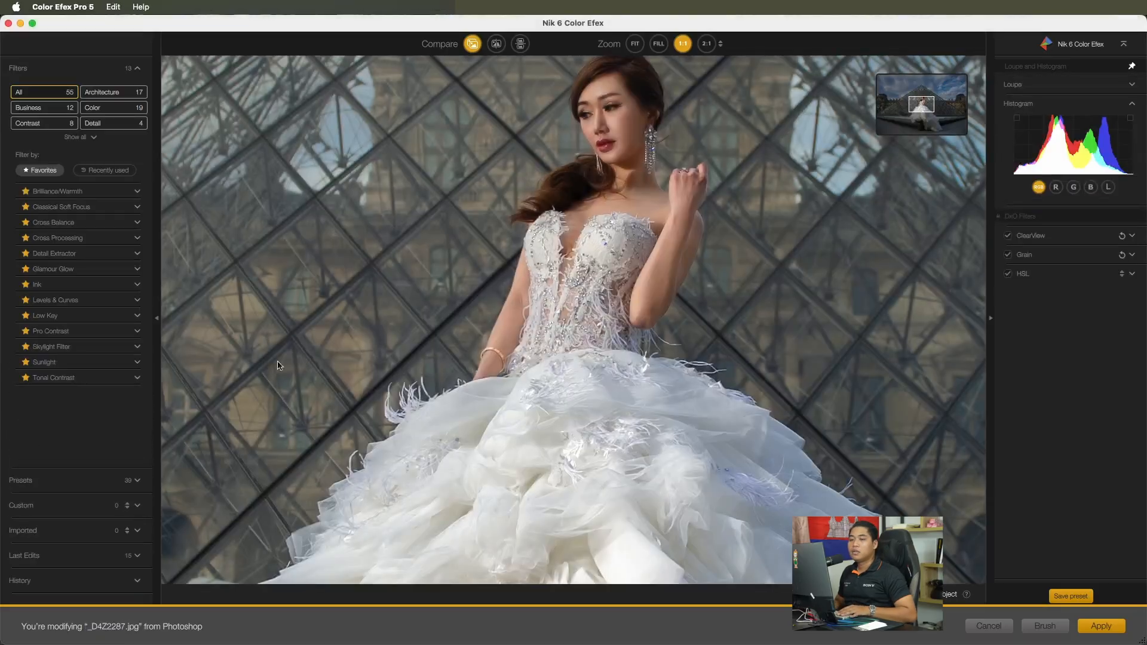
Step: Add the Cross Processing filter, preview its methods on the whole image and choose method L02
{"action": "left_click", "coordinate": [70, 239]}
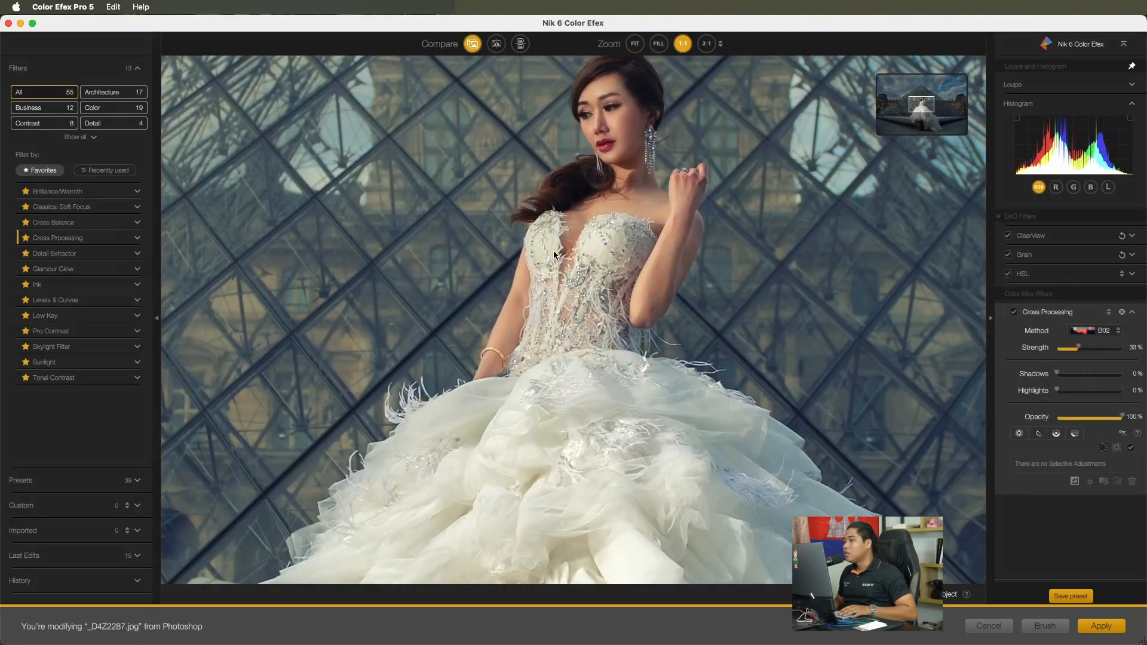
{"action": "left_click", "coordinate": [636, 48]}
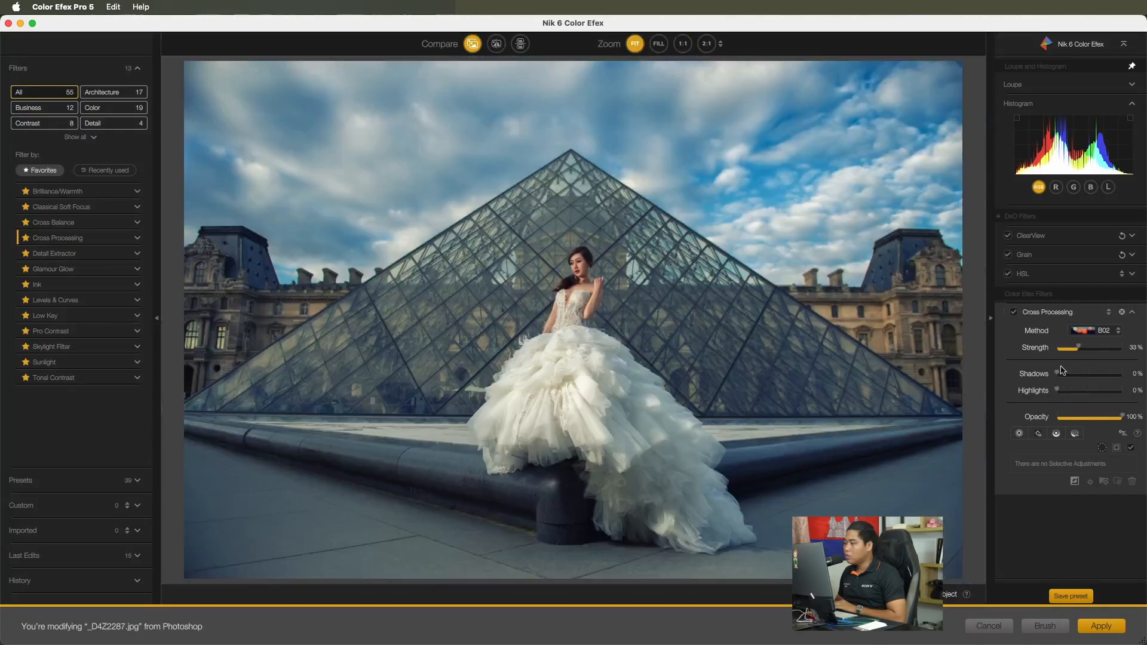
{"action": "left_click", "coordinate": [1093, 333]}
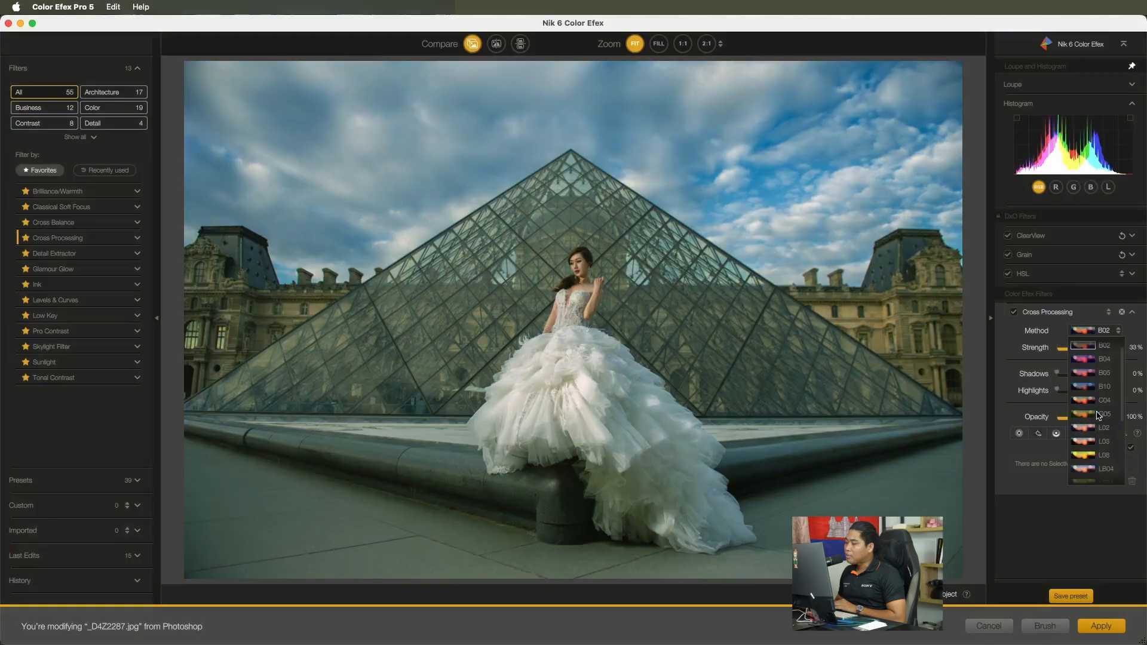
{"action": "scroll", "coordinate": [1089, 401], "scroll_direction": "down", "scroll_amount": 3}
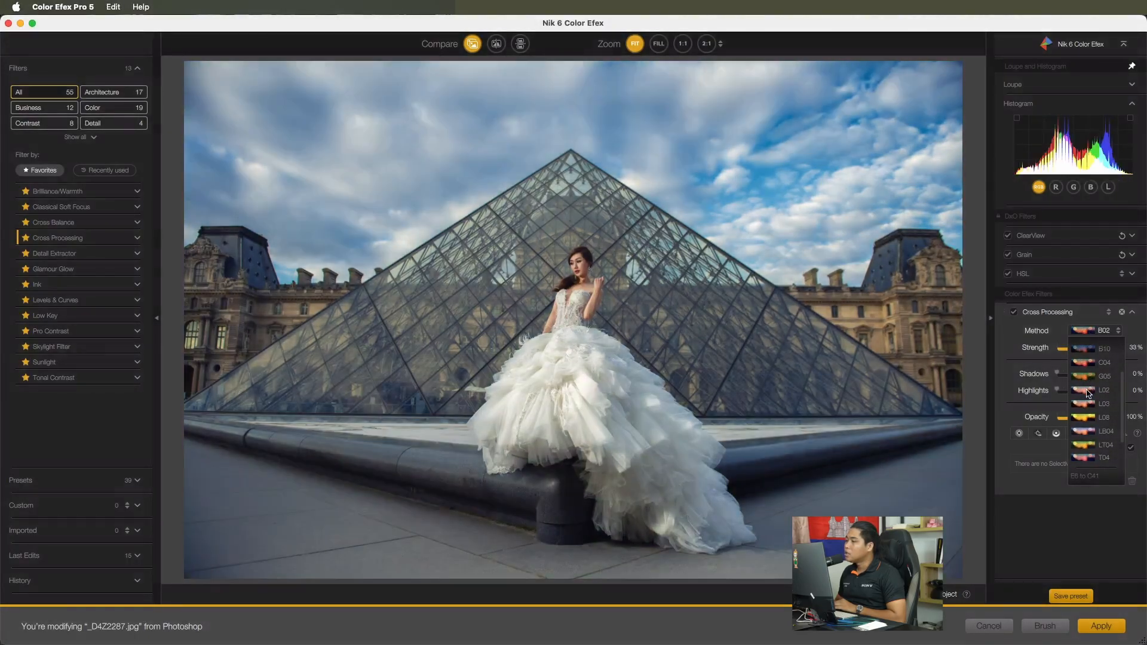
{"action": "scroll", "coordinate": [1089, 392], "scroll_direction": "down", "scroll_amount": 1}
{"action": "scroll", "coordinate": [1089, 393], "scroll_direction": "down", "scroll_amount": 1}
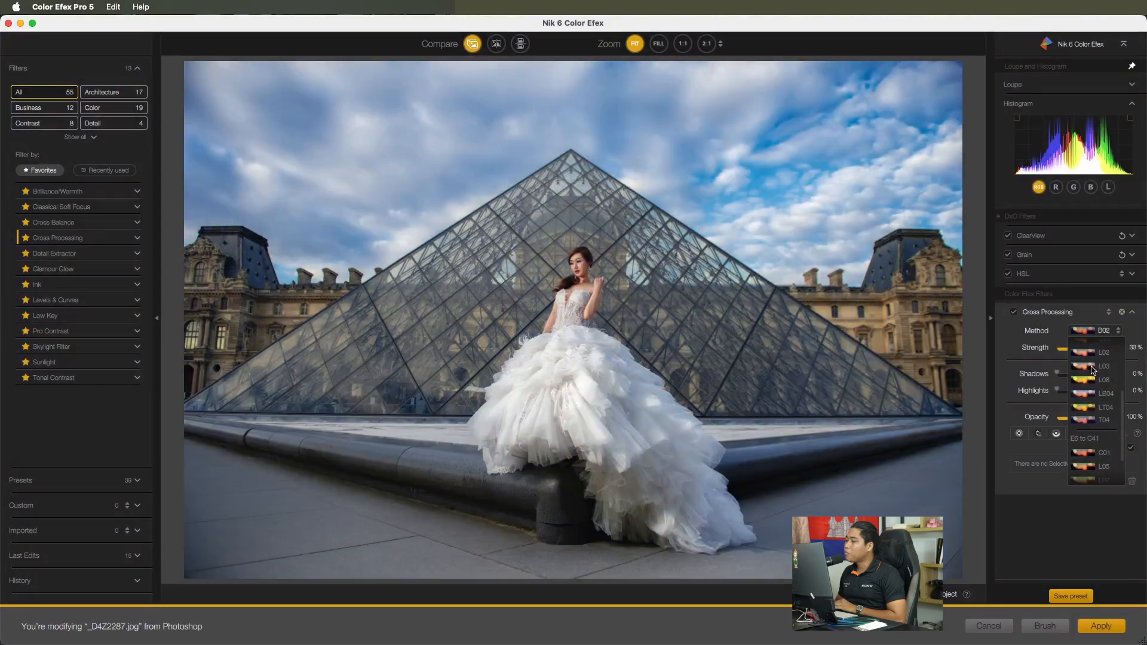
{"action": "scroll", "coordinate": [1094, 386], "scroll_direction": "down", "scroll_amount": 3}
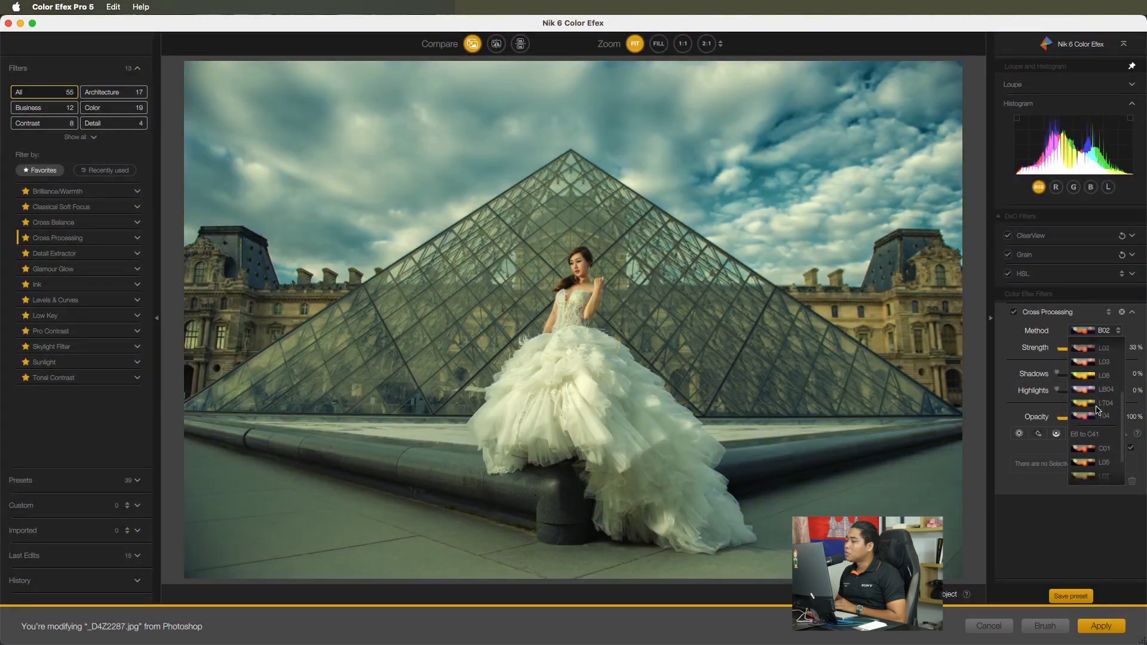
{"action": "scroll", "coordinate": [1091, 389], "scroll_direction": "up", "scroll_amount": 1}
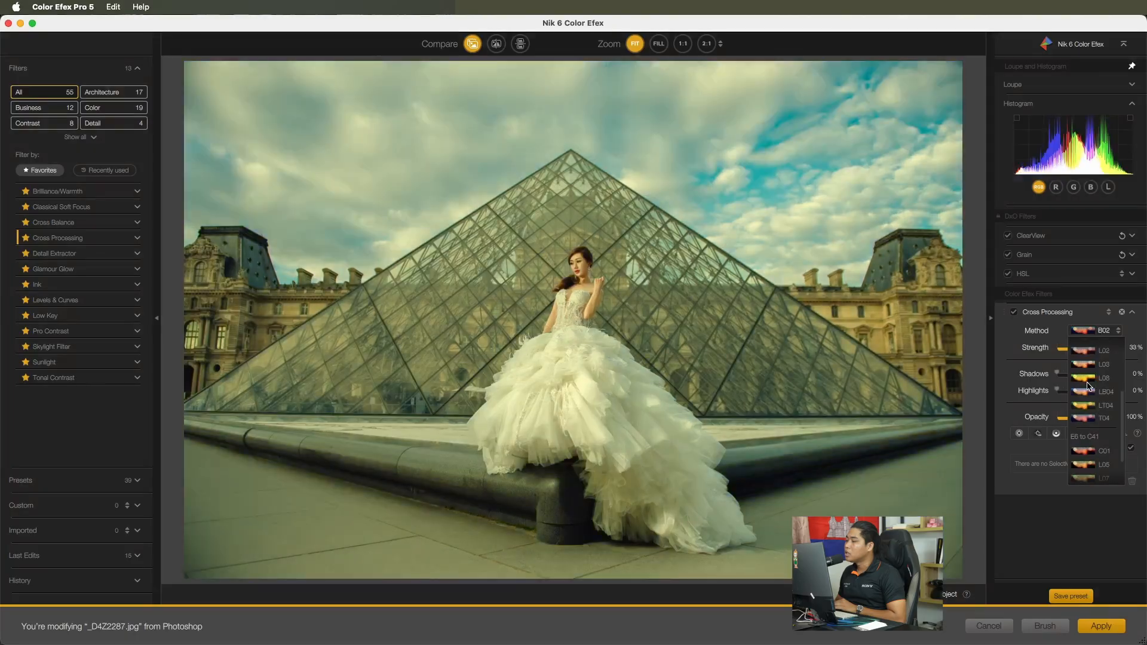
{"action": "scroll", "coordinate": [1089, 386], "scroll_direction": "up", "scroll_amount": 3}
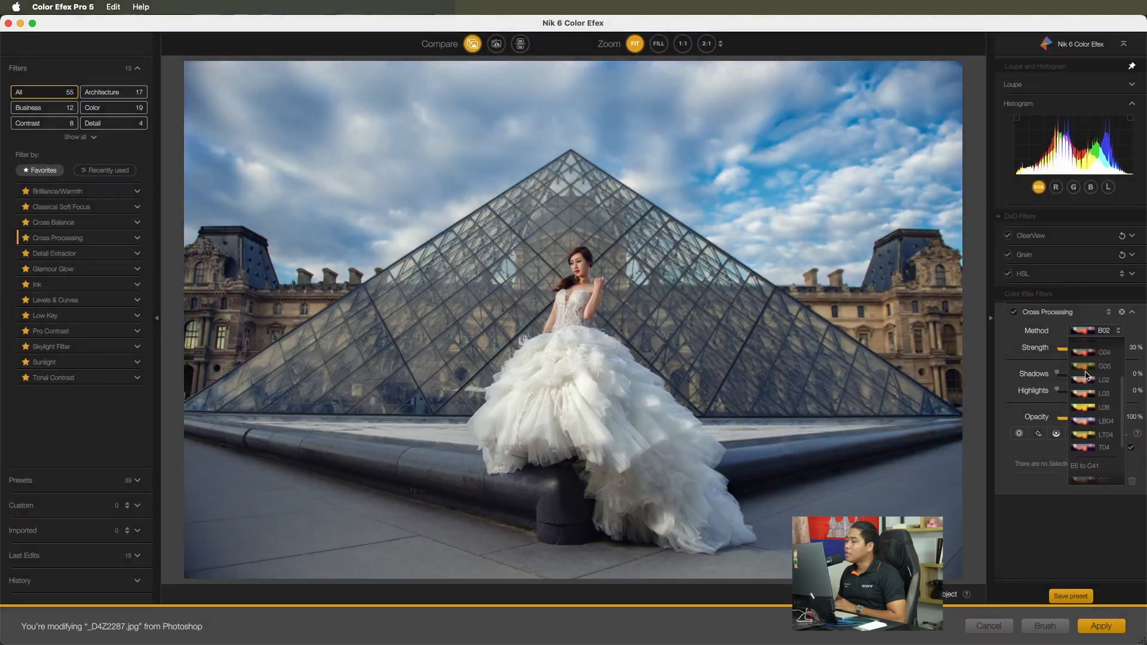
{"action": "scroll", "coordinate": [1088, 365], "scroll_direction": "up", "scroll_amount": 4}
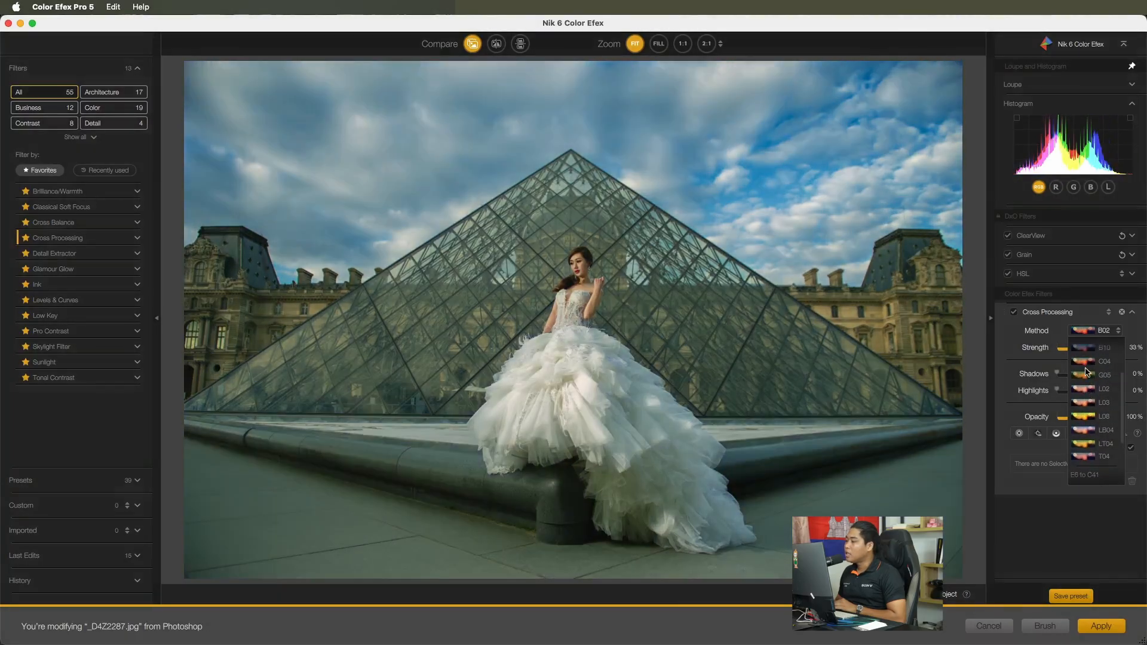
{"action": "scroll", "coordinate": [1087, 375], "scroll_direction": "up", "scroll_amount": 2}
{"action": "scroll", "coordinate": [1088, 389], "scroll_direction": "down", "scroll_amount": 10}
{"action": "scroll", "coordinate": [1091, 406], "scroll_direction": "down", "scroll_amount": 1}
{"action": "scroll", "coordinate": [1092, 382], "scroll_direction": "up", "scroll_amount": 4}
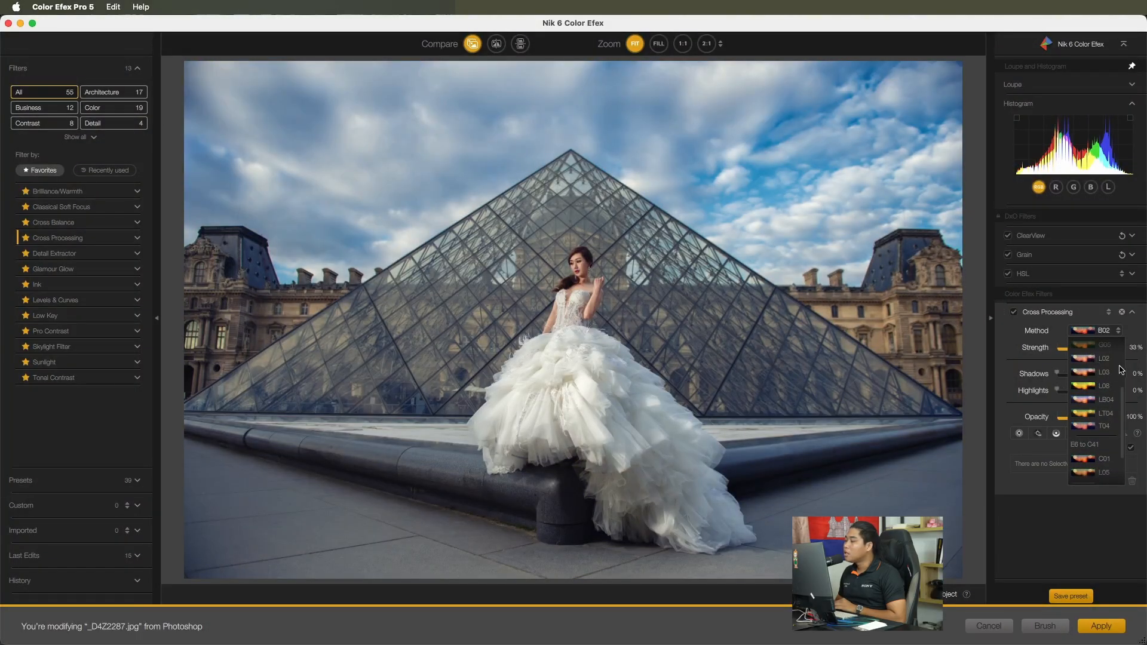
{"action": "left_click", "coordinate": [1093, 358]}
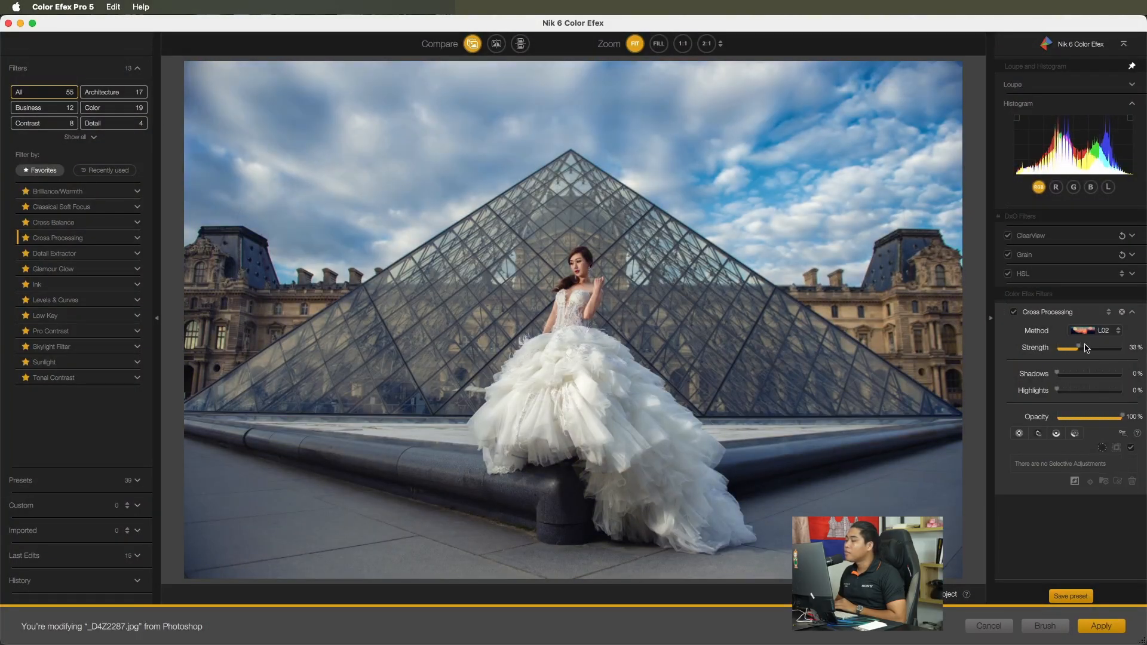
Step: Set Cross Processing to 20% strength and 80% opacity, checking it off and on, and apply it to the photo
{"action": "left_click_drag", "start_coordinate": [1079, 351], "coordinate": [1072, 355]}
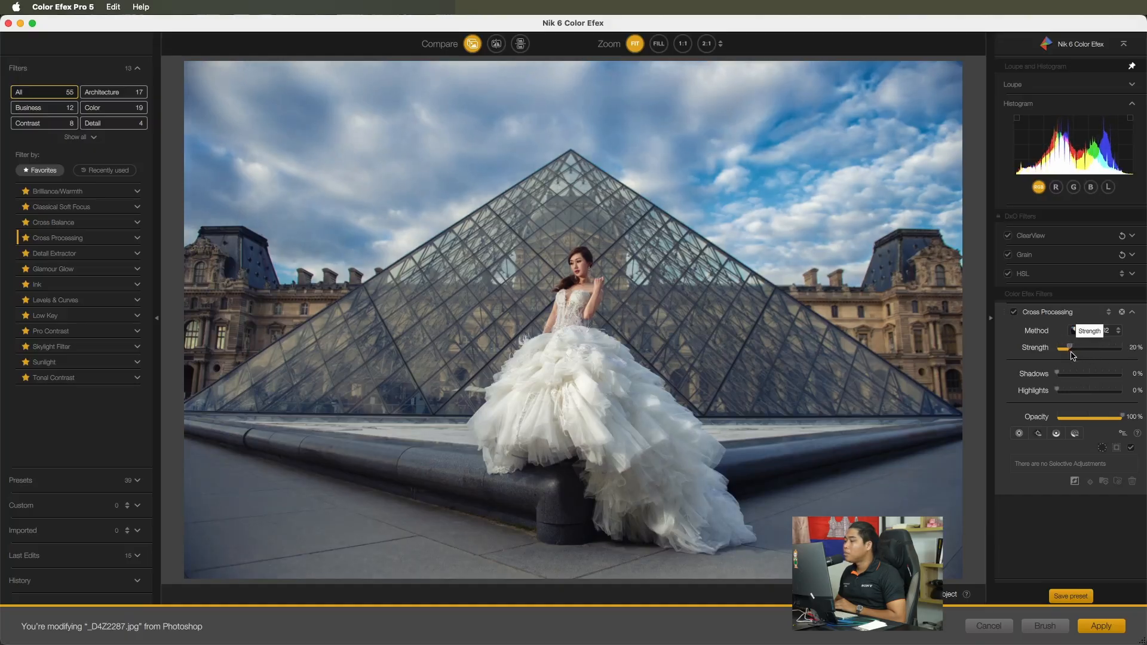
{"action": "left_click", "coordinate": [1014, 313]}
{"action": "left_click", "coordinate": [1014, 313]}
{"action": "left_click", "coordinate": [1014, 313]}
{"action": "left_click", "coordinate": [1014, 313]}
{"action": "left_click", "coordinate": [1014, 313]}
{"action": "left_click", "coordinate": [1014, 313]}
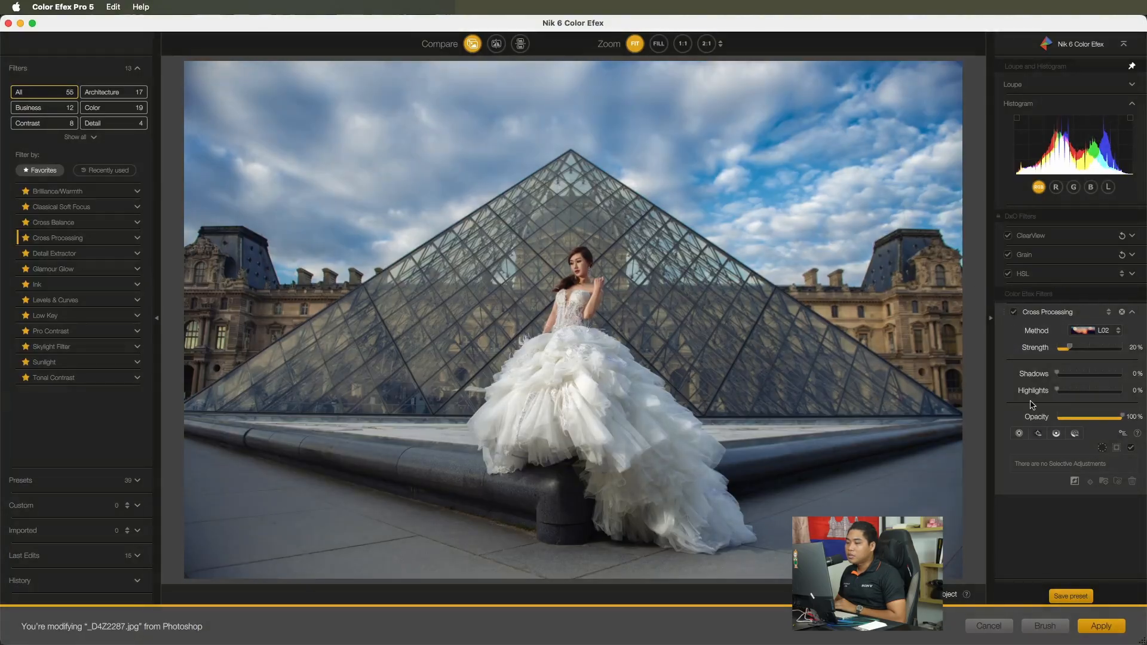
{"action": "left_click_drag", "start_coordinate": [1119, 420], "coordinate": [1110, 421]}
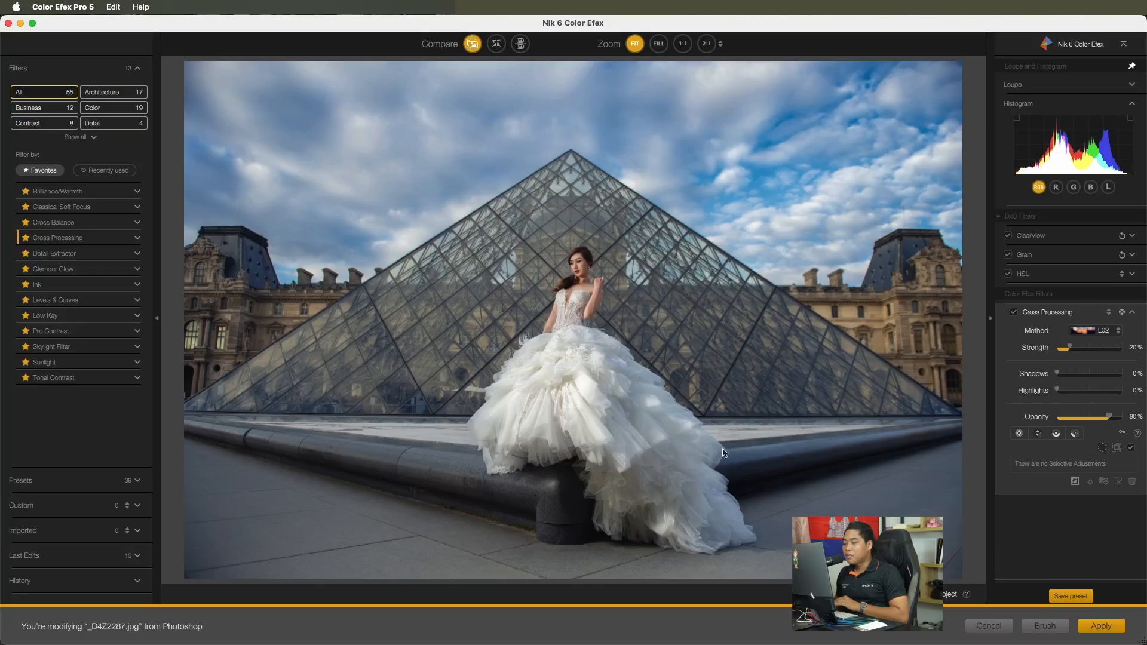
{"action": "left_click", "coordinate": [1101, 626]}
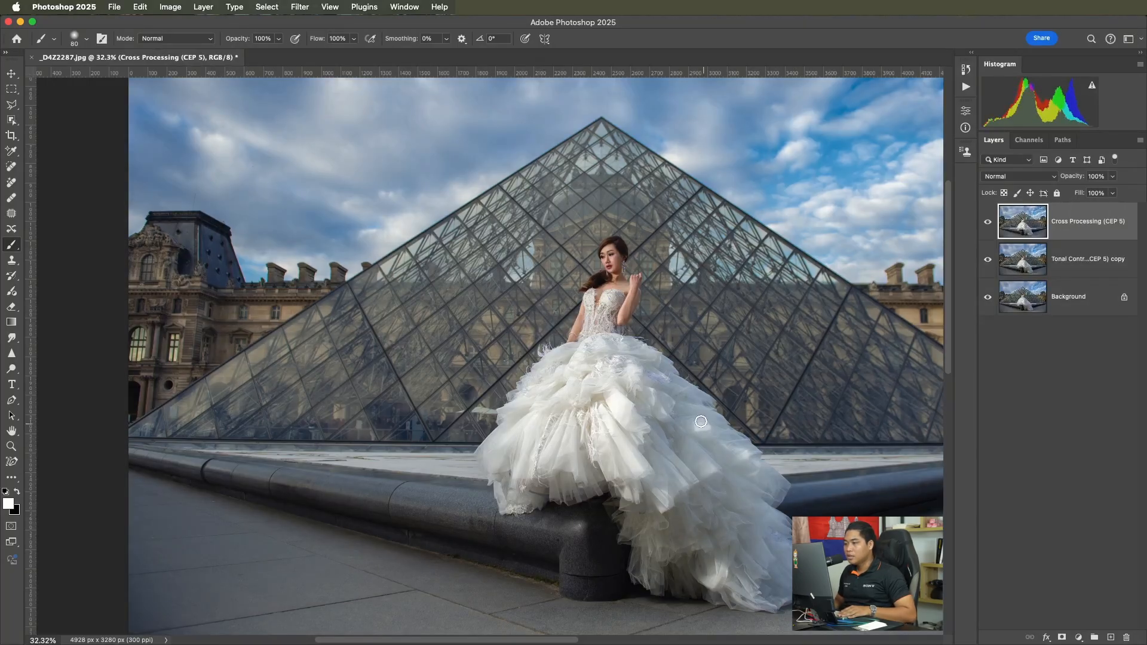
Step: Compare the whole photo with the Cross Processing layer hidden and shown
{"action": "scroll", "coordinate": [701, 421], "scroll_direction": "down", "scroll_amount": 3}
{"action": "scroll", "coordinate": [761, 389], "scroll_direction": "right", "scroll_amount": 3}
{"action": "scroll", "coordinate": [761, 390], "scroll_direction": "down", "scroll_amount": 1}
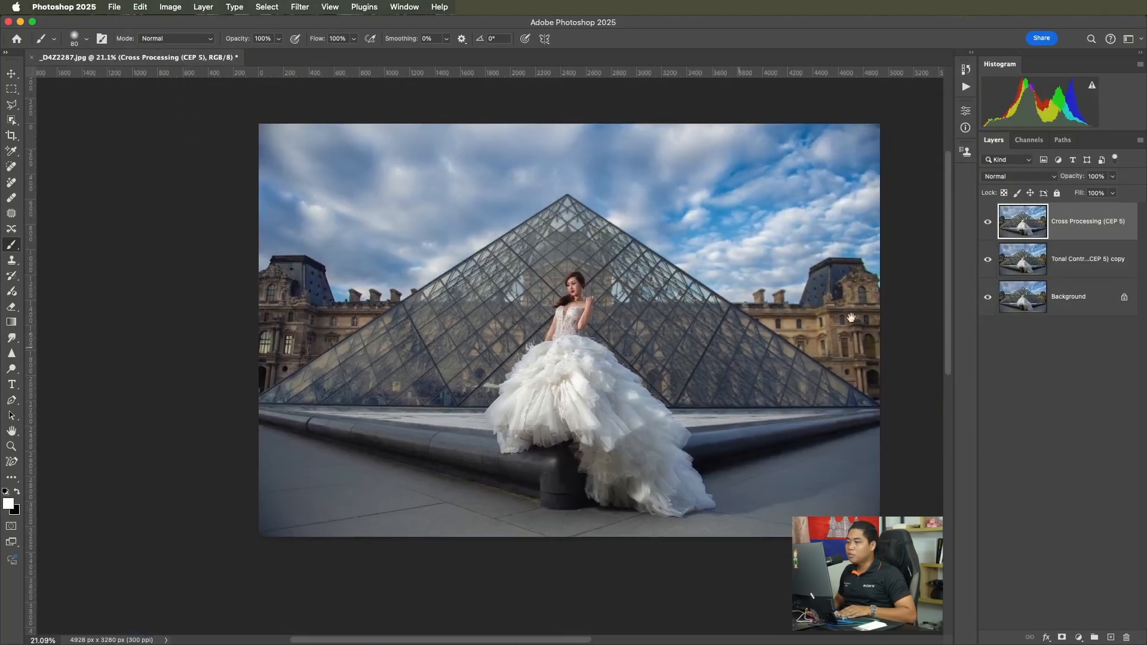
{"action": "left_click", "coordinate": [989, 222]}
{"action": "left_click_drag", "start_coordinate": [656, 424], "coordinate": [660, 417]}
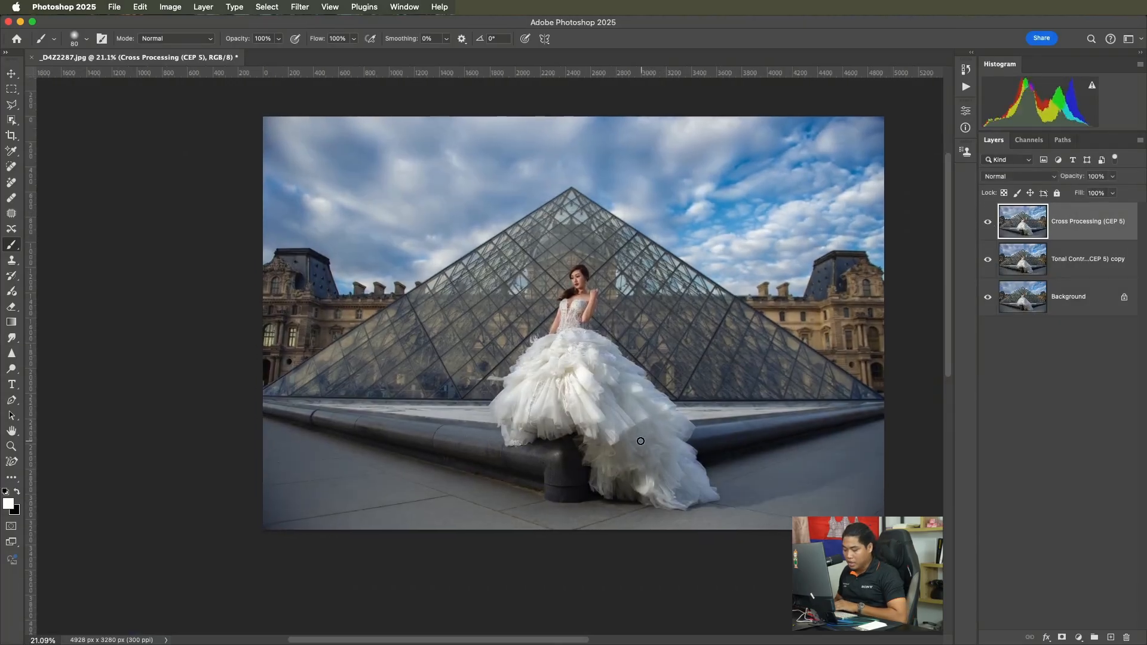
Step: Activate the Dodge tool with a 200 px brush and frame the stone ledge beside the gown close up
{"action": "key", "text": "o"}
{"action": "key", "text": "bracketleft"}
{"action": "key", "text": "bracketleft"}
{"action": "key", "text": "bracketleft"}
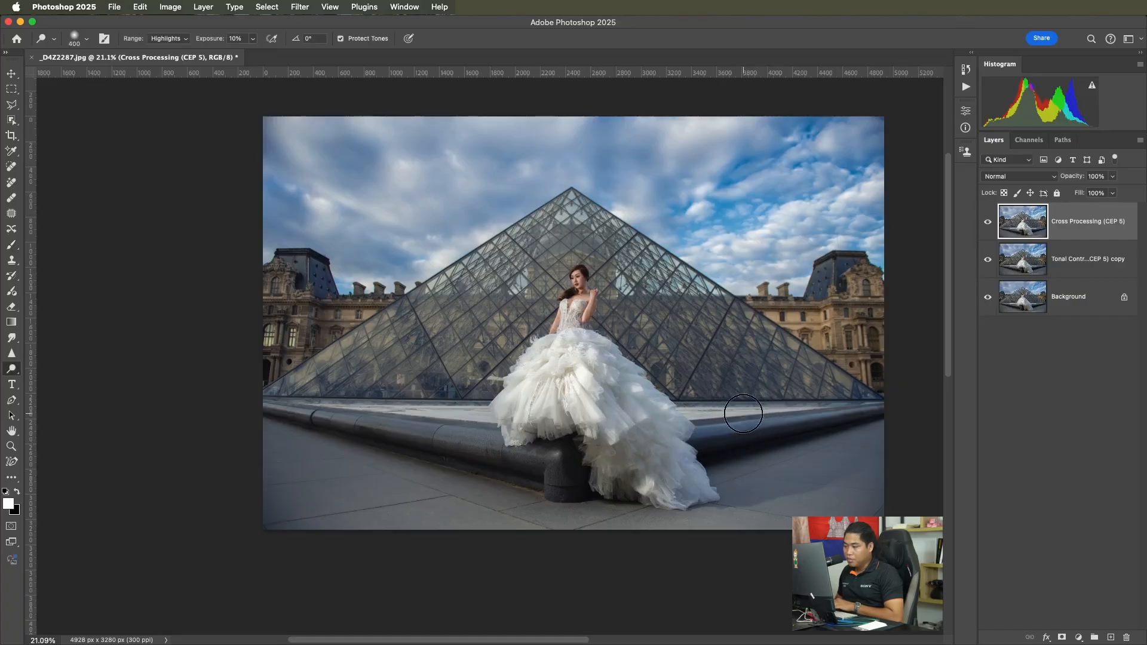
{"action": "scroll", "coordinate": [744, 413], "scroll_direction": "up", "scroll_amount": 3}
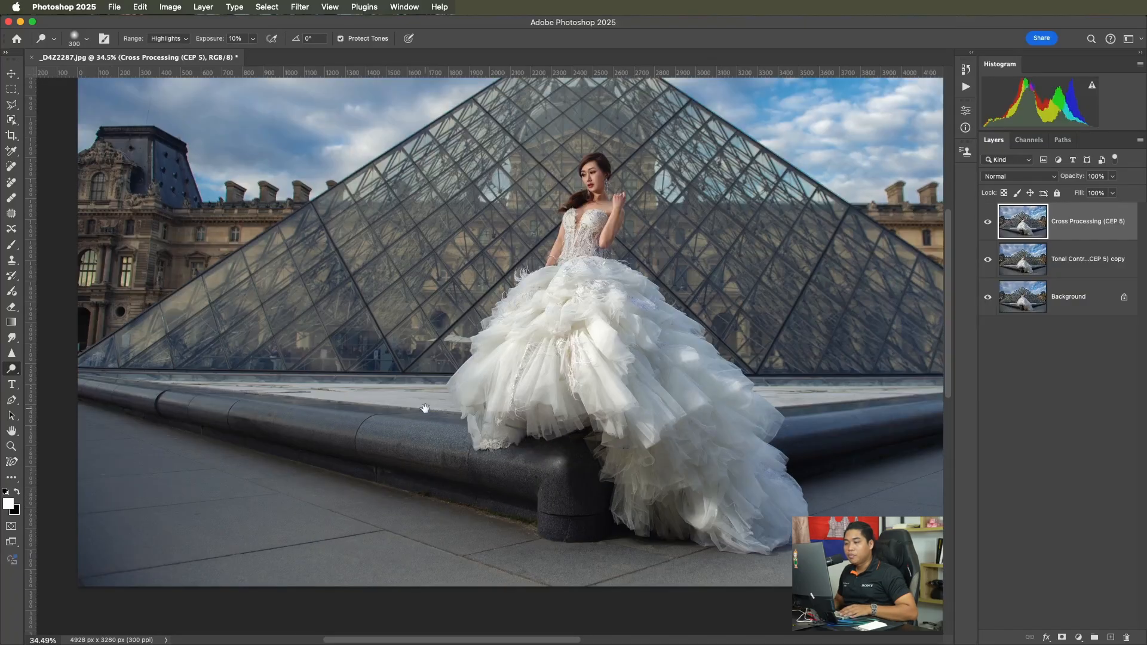
{"action": "scroll", "coordinate": [640, 428], "scroll_direction": "left", "scroll_amount": 5}
{"action": "scroll", "coordinate": [624, 427], "scroll_direction": "up", "scroll_amount": 3}
{"action": "scroll", "coordinate": [624, 427], "scroll_direction": "up", "scroll_amount": 3}
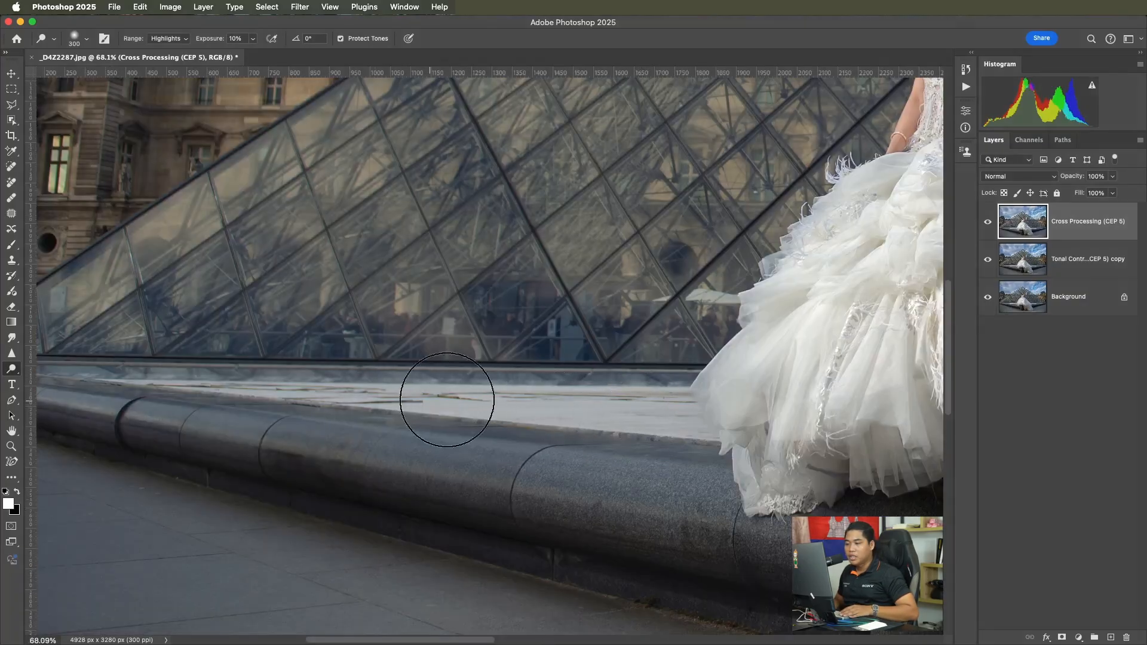
{"action": "scroll", "coordinate": [661, 418], "scroll_direction": "left", "scroll_amount": 3}
{"action": "key", "text": "bracketleft"}
{"action": "key", "text": "bracketleft"}
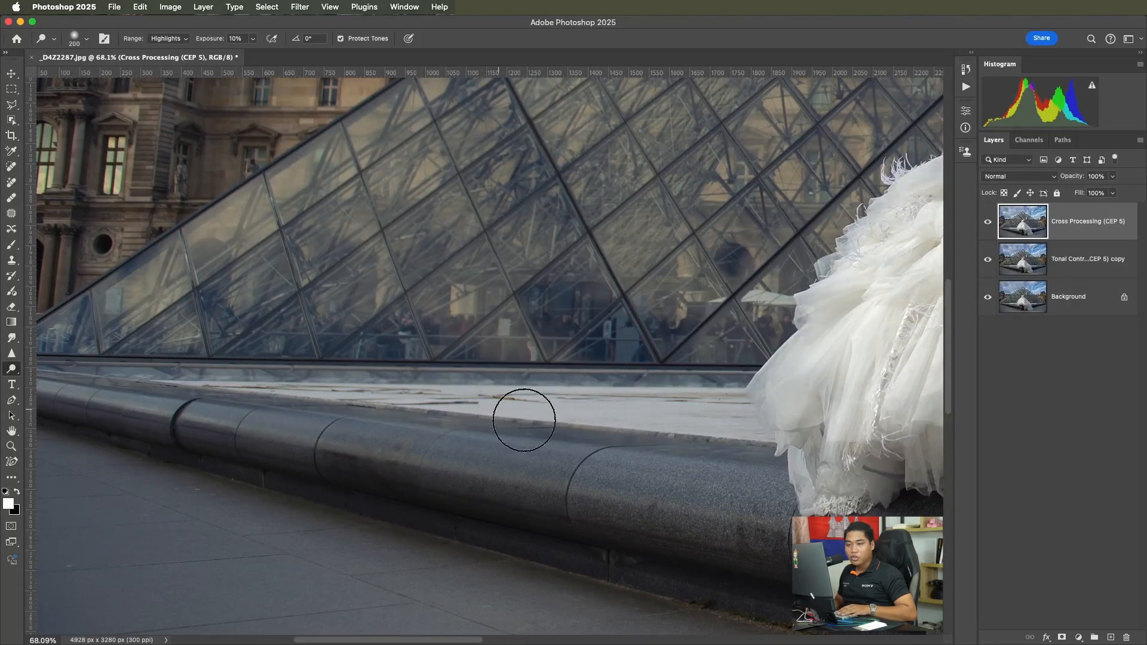
{"action": "left_click_drag", "start_coordinate": [622, 443], "coordinate": [598, 420]}
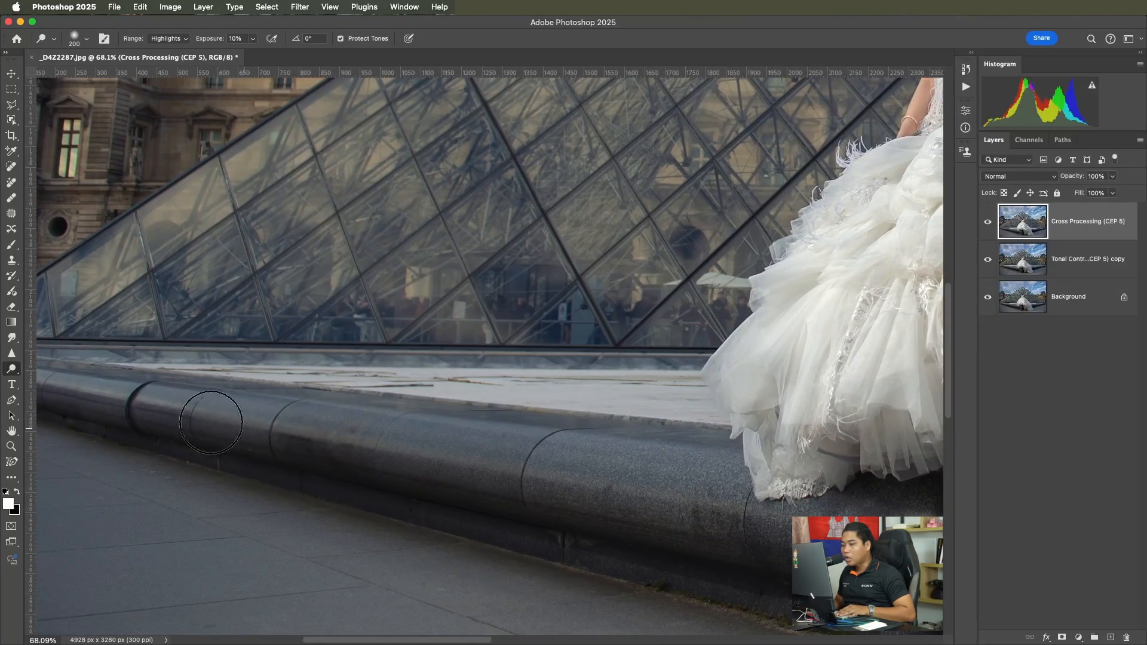
Step: Choose the Dodge Tool from its tool group and set its range to Highlights
{"action": "left_click", "coordinate": [11, 370]}
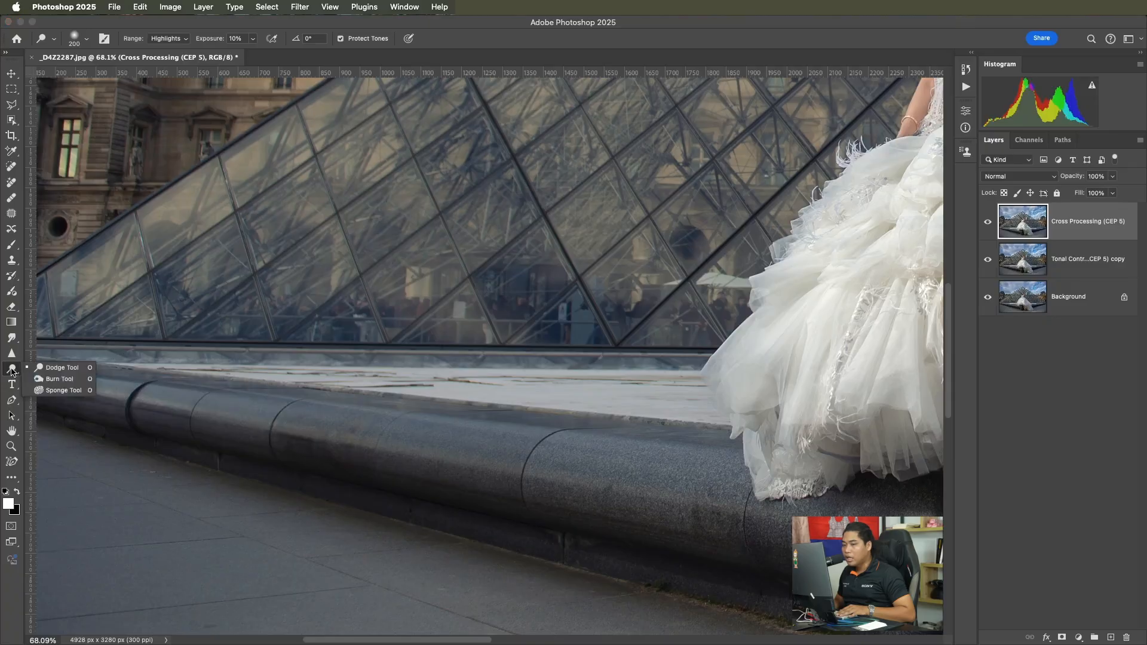
{"action": "left_click", "coordinate": [68, 373]}
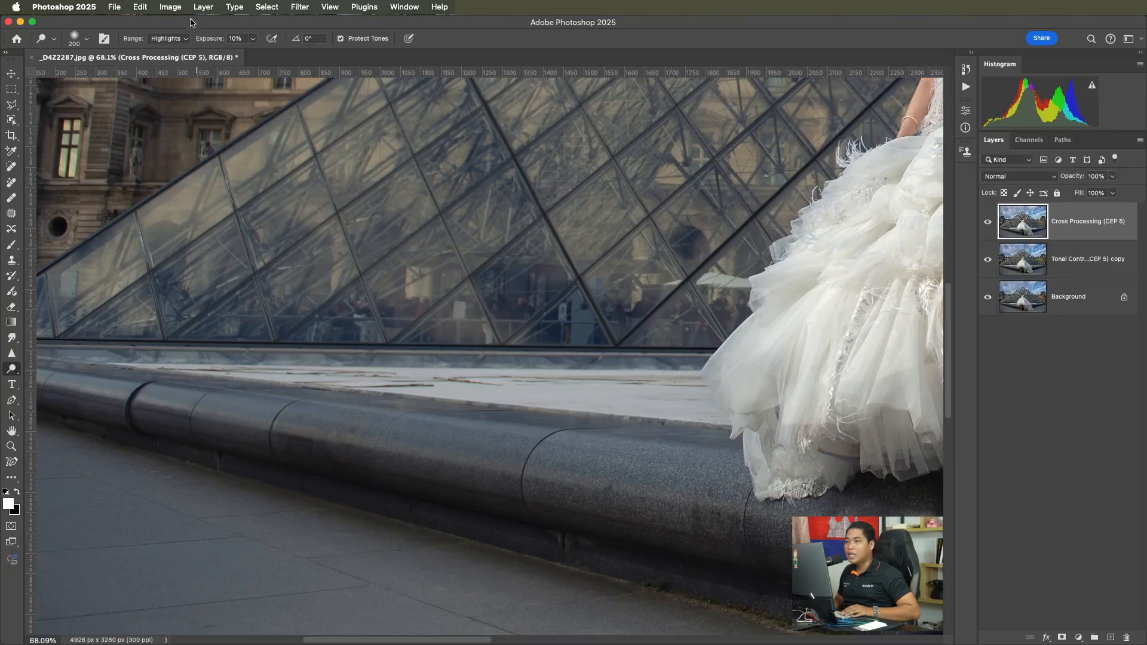
{"action": "left_click", "coordinate": [178, 42]}
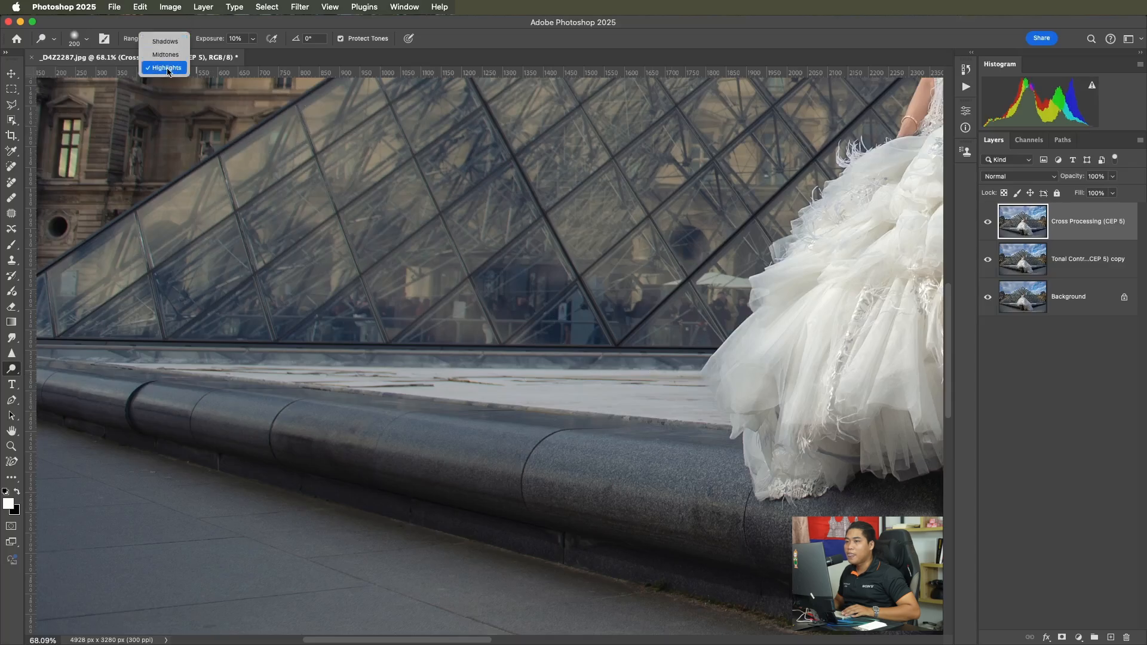
{"action": "left_click", "coordinate": [166, 66]}
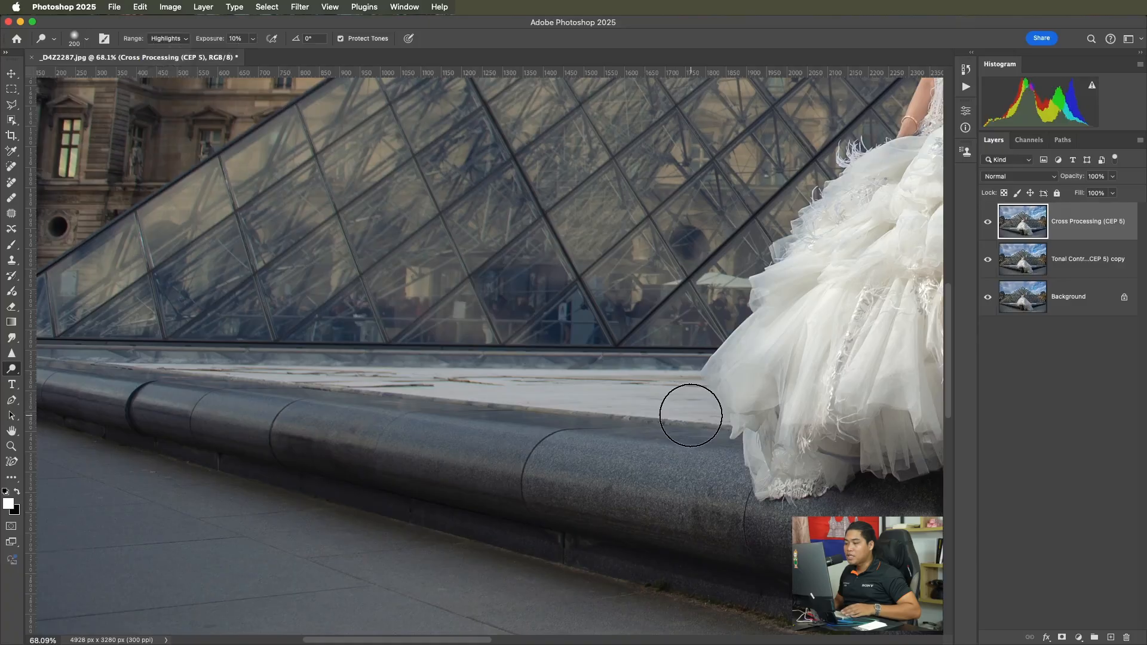
Step: Darken the bright stone ledge on the near side of the gown with 200 px Highlights strokes at 10% exposure, and compare before and after
{"action": "mouse_move", "coordinate": [694, 410]}
{"action": "left_mouse_down"}
{"action": "mouse_move", "coordinate": [143, 366]}
{"action": "mouse_move", "coordinate": [540, 382]}
{"action": "mouse_move", "coordinate": [669, 372]}
{"action": "mouse_move", "coordinate": [90, 371]}
{"action": "mouse_move", "coordinate": [692, 392]}
{"action": "mouse_move", "coordinate": [684, 425]}
{"action": "left_mouse_up"}
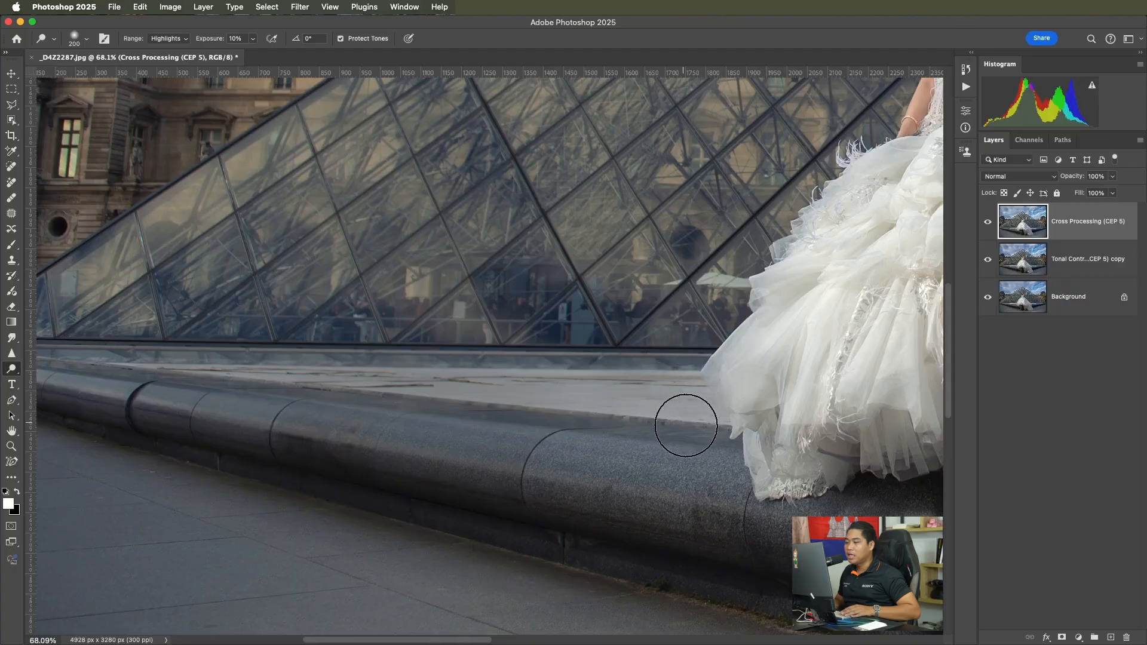
{"action": "left_click", "coordinate": [987, 224]}
{"action": "left_click", "coordinate": [988, 224]}
{"action": "left_click", "coordinate": [987, 225]}
{"action": "scroll", "coordinate": [722, 354], "scroll_direction": "down", "scroll_amount": 5}
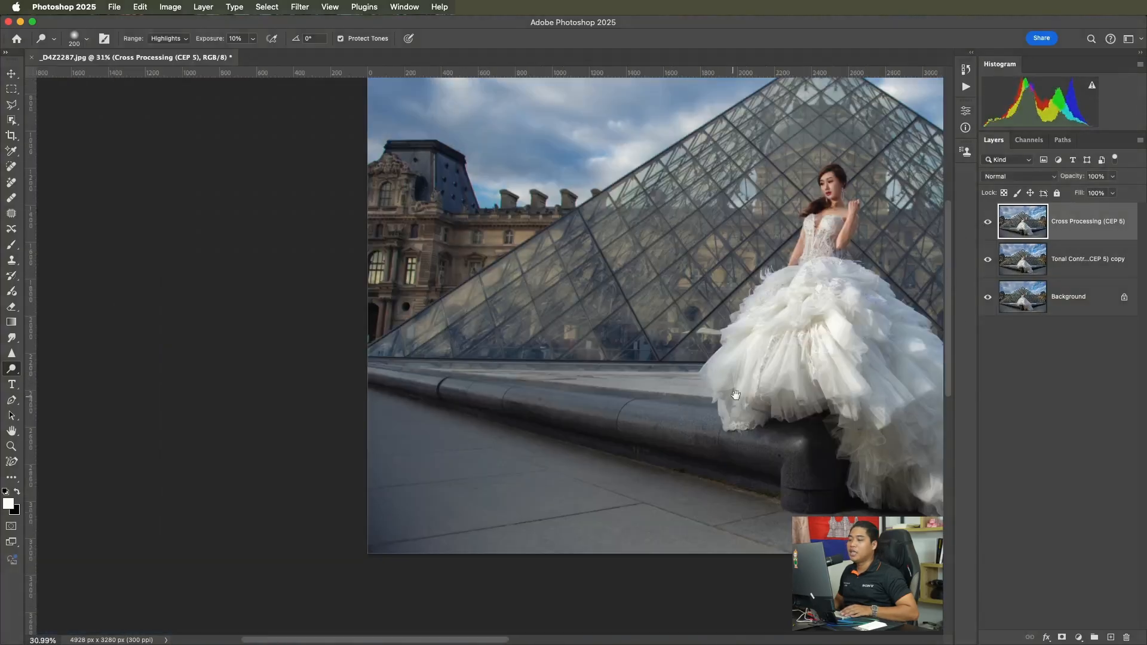
Step: Tone down the pale stone ledge on the other side of the gown with a 100 px brush
{"action": "scroll", "coordinate": [410, 397], "scroll_direction": "up", "scroll_amount": 3}
{"action": "scroll", "coordinate": [431, 393], "scroll_direction": "up", "scroll_amount": 5}
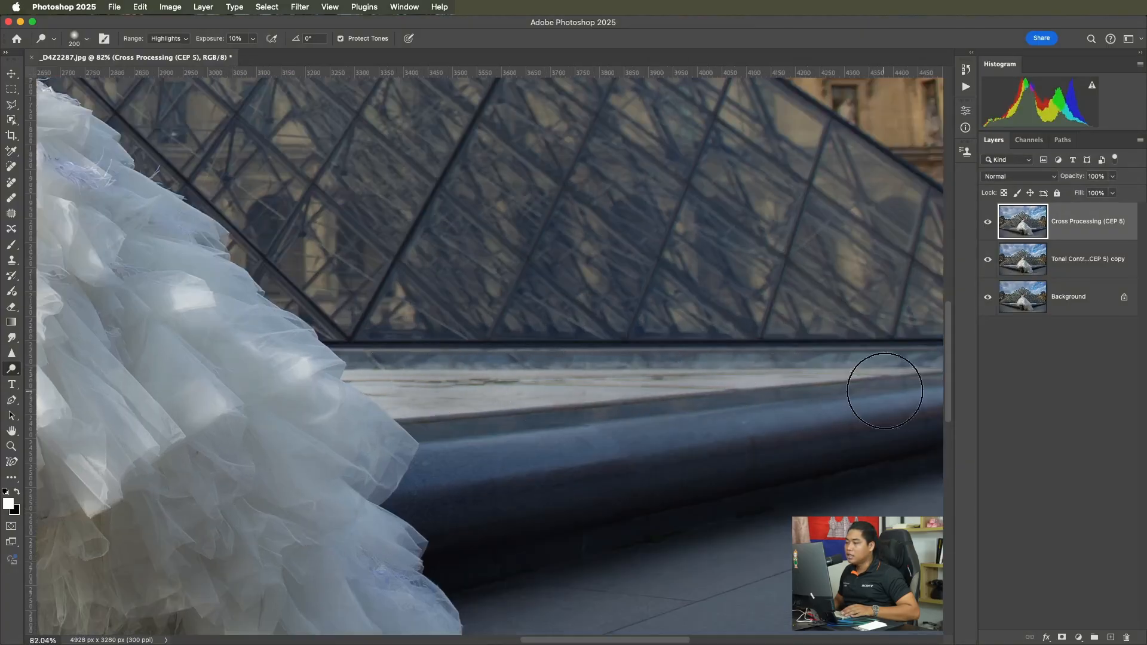
{"action": "key", "text": "bracketleft"}
{"action": "key", "text": "bracketleft"}
{"action": "key", "text": "bracketleft"}
{"action": "key", "text": "bracketleft"}
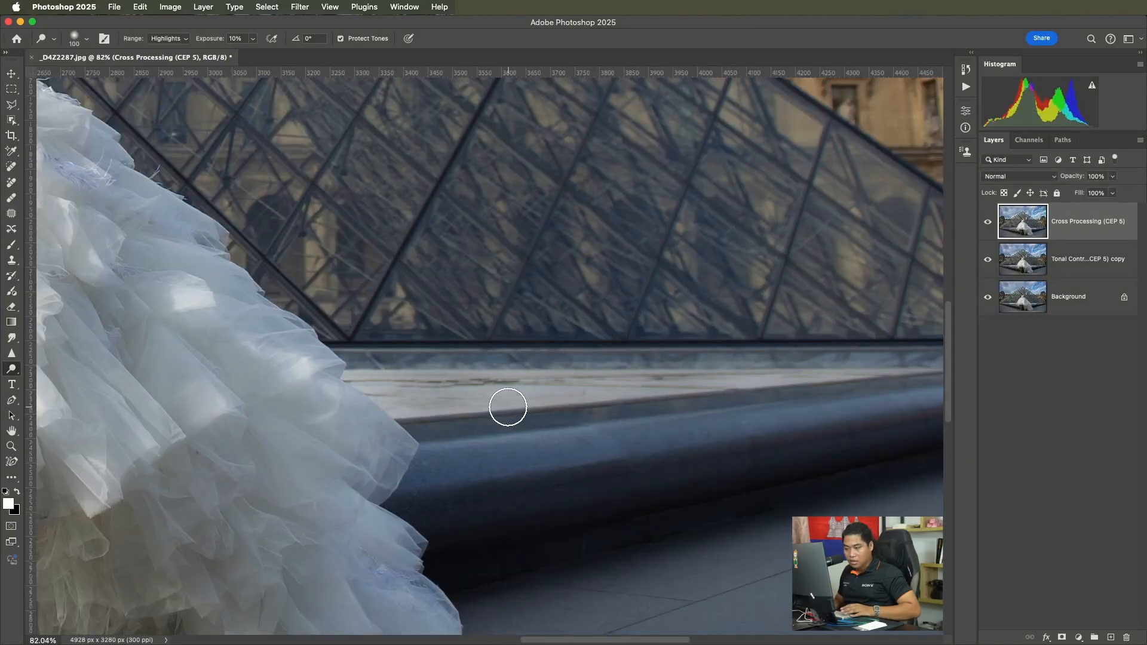
{"action": "scroll", "coordinate": [657, 430], "scroll_direction": "down", "scroll_amount": 6}
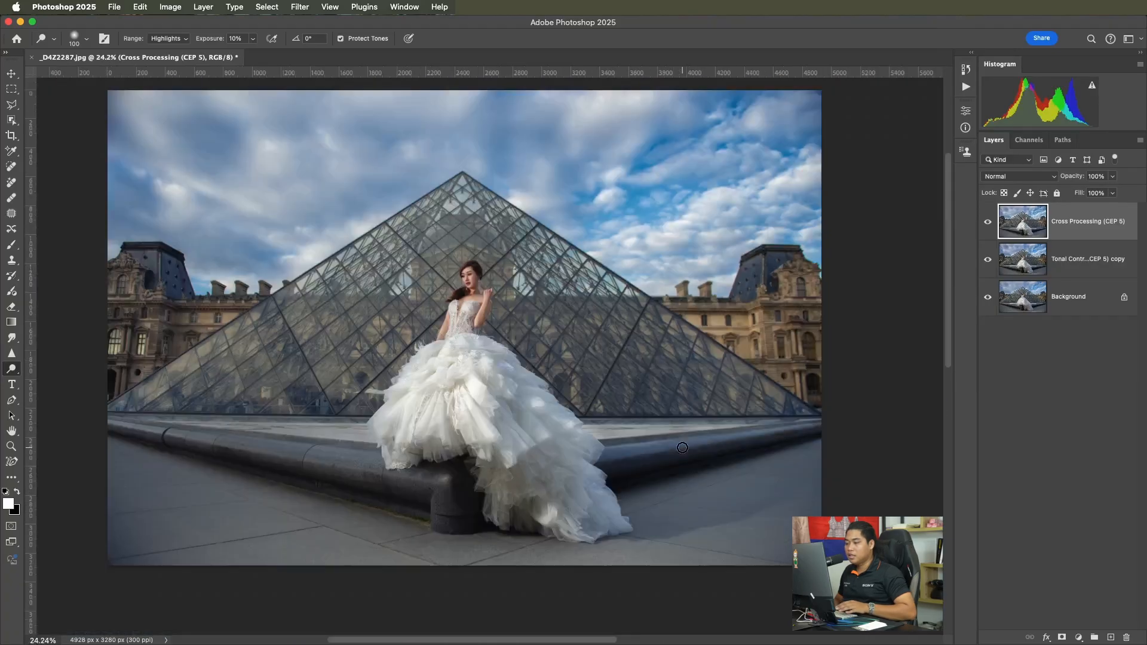
Step: Darken the pavement around the ledge with a brush enlarged to 600 px, and compare the Cross Processing layer hidden and shown
{"action": "key", "text": "bracketright"}
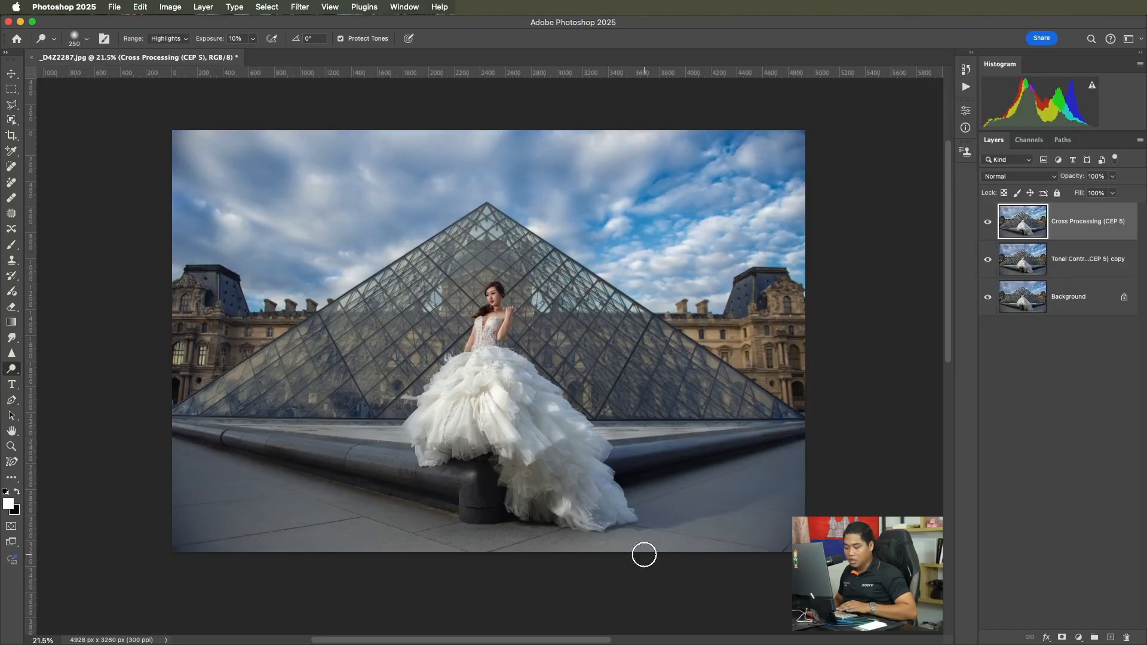
{"action": "key", "text": "bracketright"}
{"action": "key", "text": "bracketright"}
{"action": "key", "text": "bracketright"}
{"action": "key", "text": "bracketright"}
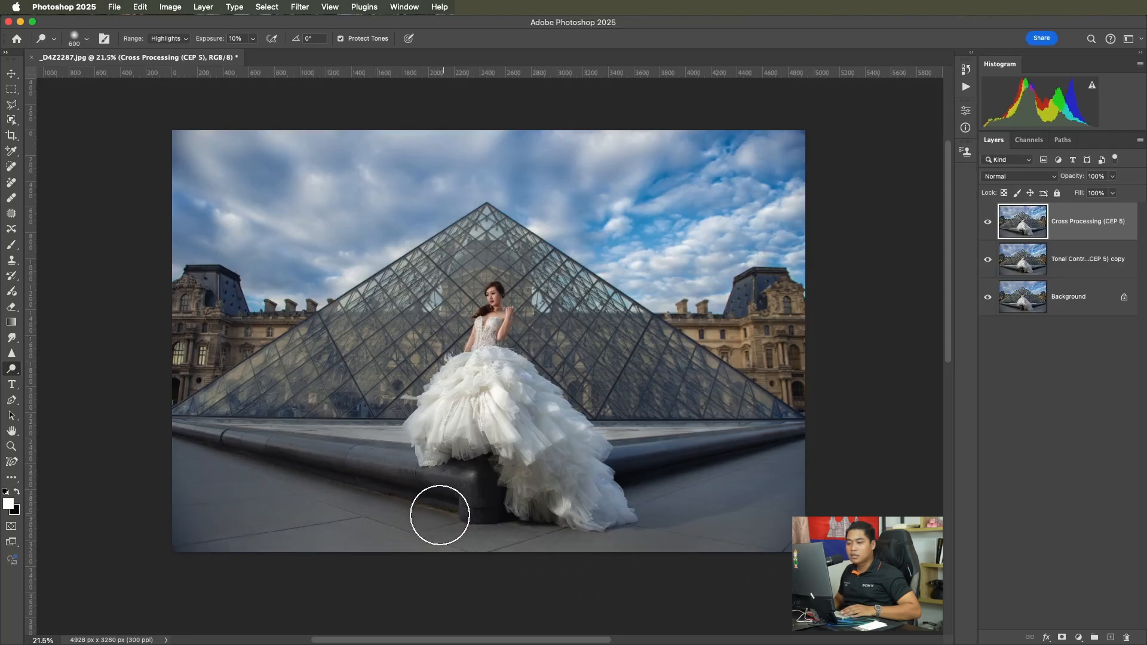
{"action": "scroll", "coordinate": [472, 484], "scroll_direction": "down", "scroll_amount": 1}
{"action": "left_click", "coordinate": [989, 223]}
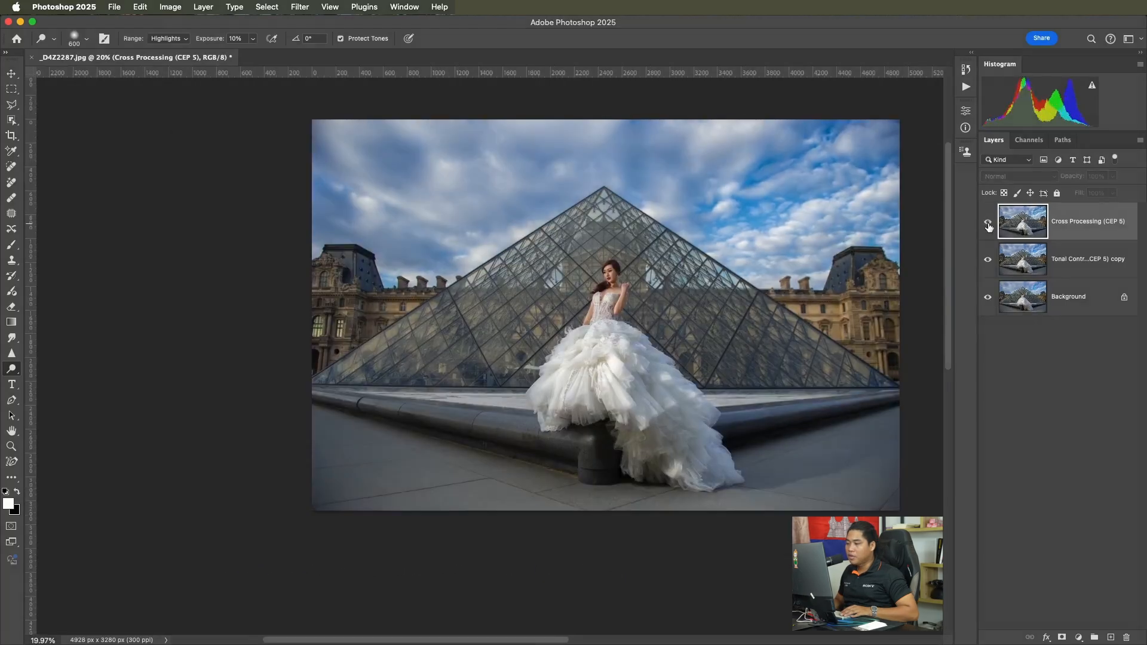
{"action": "left_click", "coordinate": [989, 224]}
Step: Touch up the tones along the photo's edges with the brush at 250 px and 500 px
{"action": "key", "text": "bracketleft"}
{"action": "key", "text": "bracketleft"}
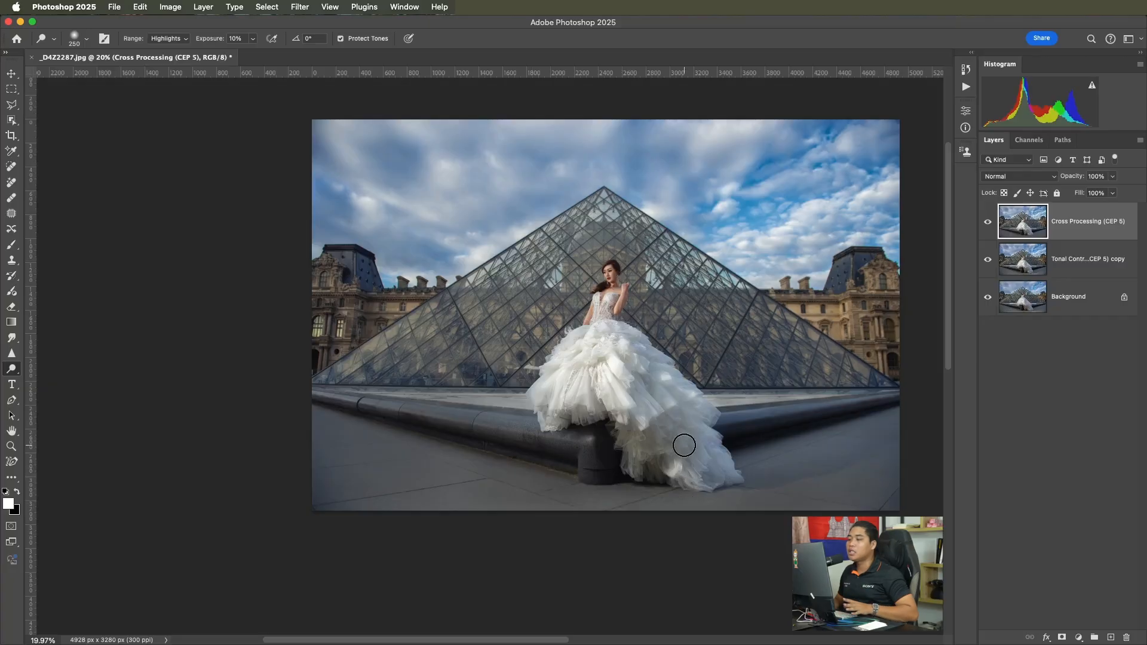
{"action": "scroll", "coordinate": [728, 478], "scroll_direction": "left", "scroll_amount": 3}
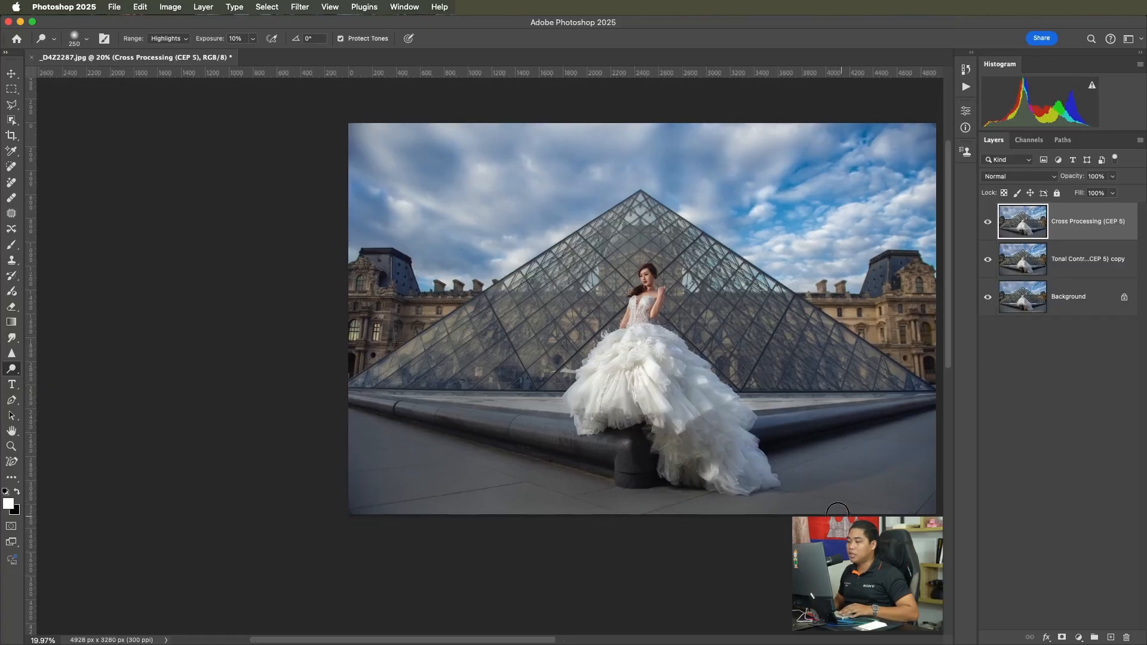
{"action": "scroll", "coordinate": [579, 471], "scroll_direction": "down", "scroll_amount": 2}
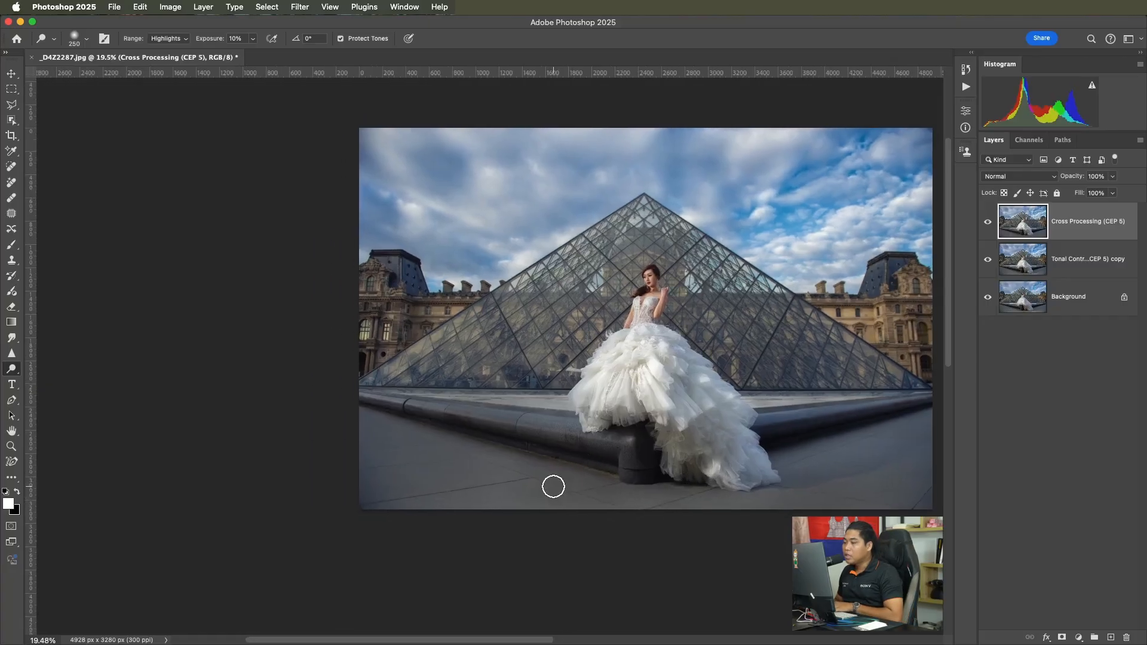
{"action": "key", "text": "]"}
{"action": "scroll", "coordinate": [556, 499], "scroll_direction": "right", "scroll_amount": 3}
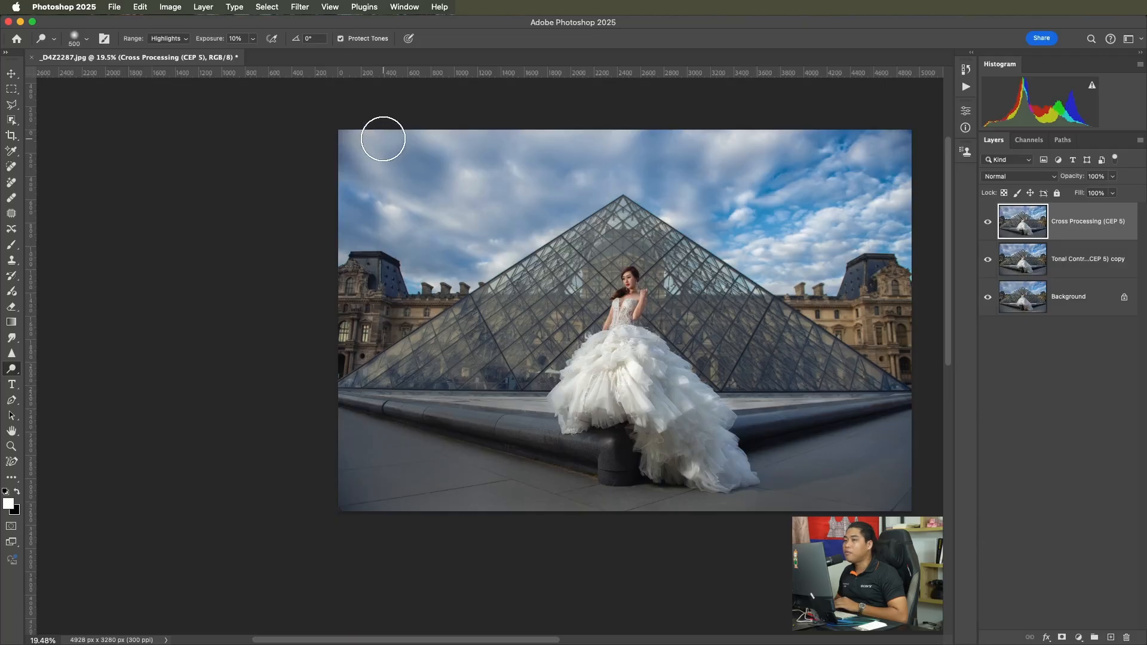
Step: Apply Nik Sharpener Pro 3 Output Sharpener to the photo with Structure at 30%
{"action": "left_click", "coordinate": [300, 6]}
{"action": "mouse_move", "coordinate": [382, 297]}
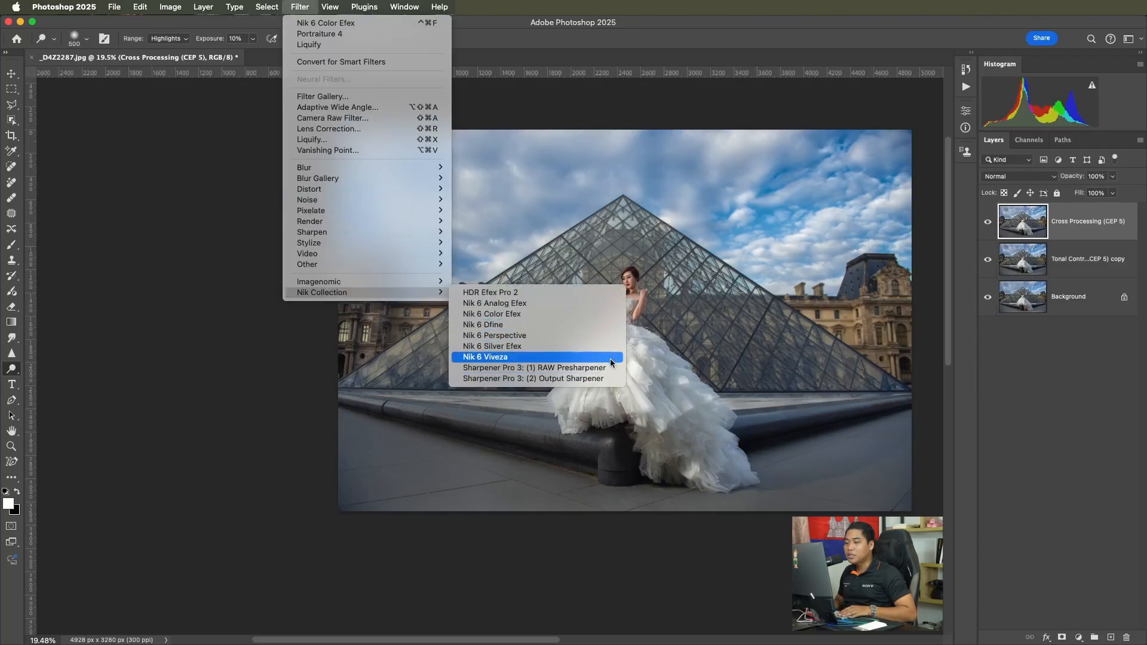
{"action": "left_click", "coordinate": [557, 380]}
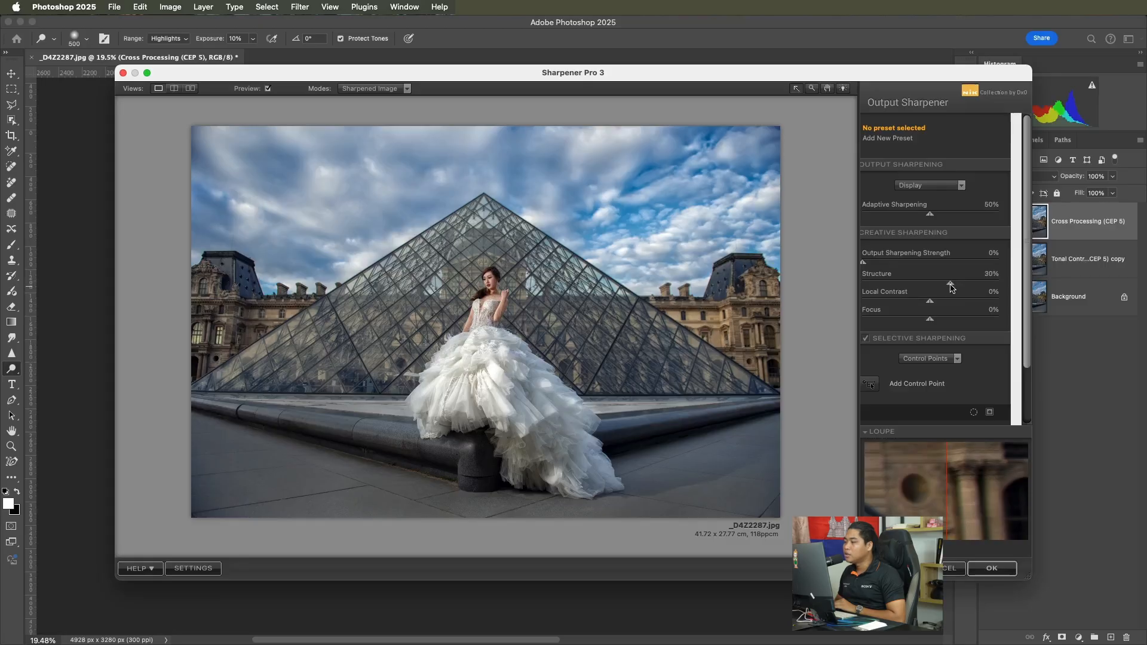
{"action": "left_click", "coordinate": [992, 569]}
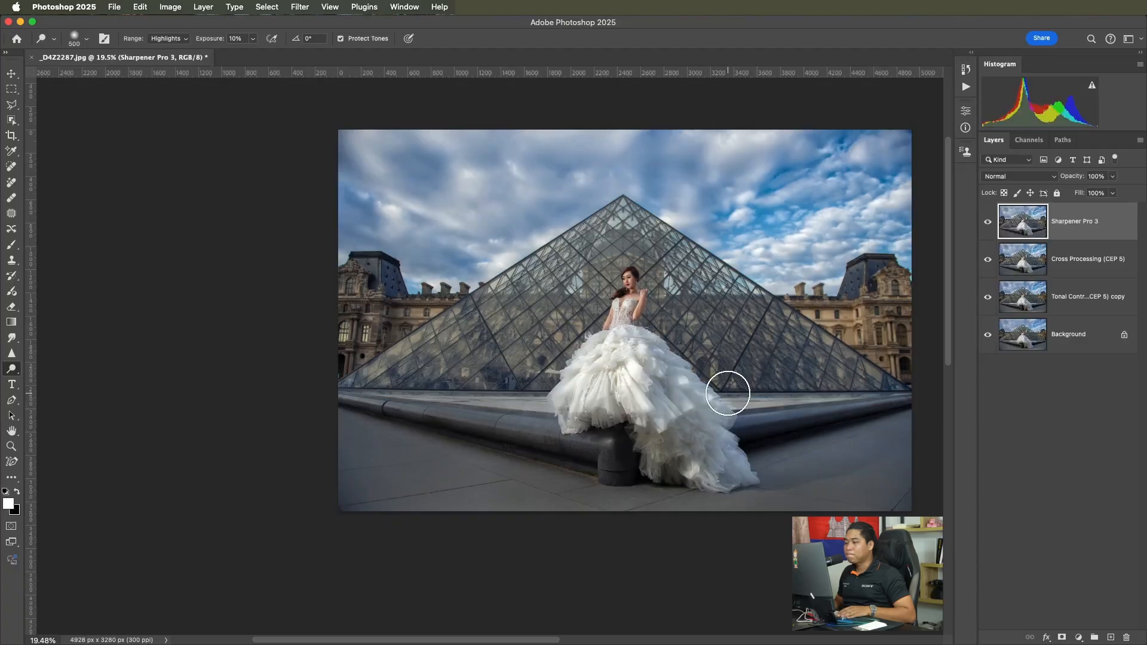
Step: Compare the bride close up with the Sharpener Pro 3 layer hidden and shown
{"action": "scroll", "coordinate": [681, 377], "scroll_direction": "up", "scroll_amount": 1}
{"action": "mouse_move", "coordinate": [692, 373]}
{"action": "left_mouse_down"}
{"action": "mouse_move", "coordinate": [680, 343]}
{"action": "mouse_move", "coordinate": [711, 370]}
{"action": "left_mouse_up"}
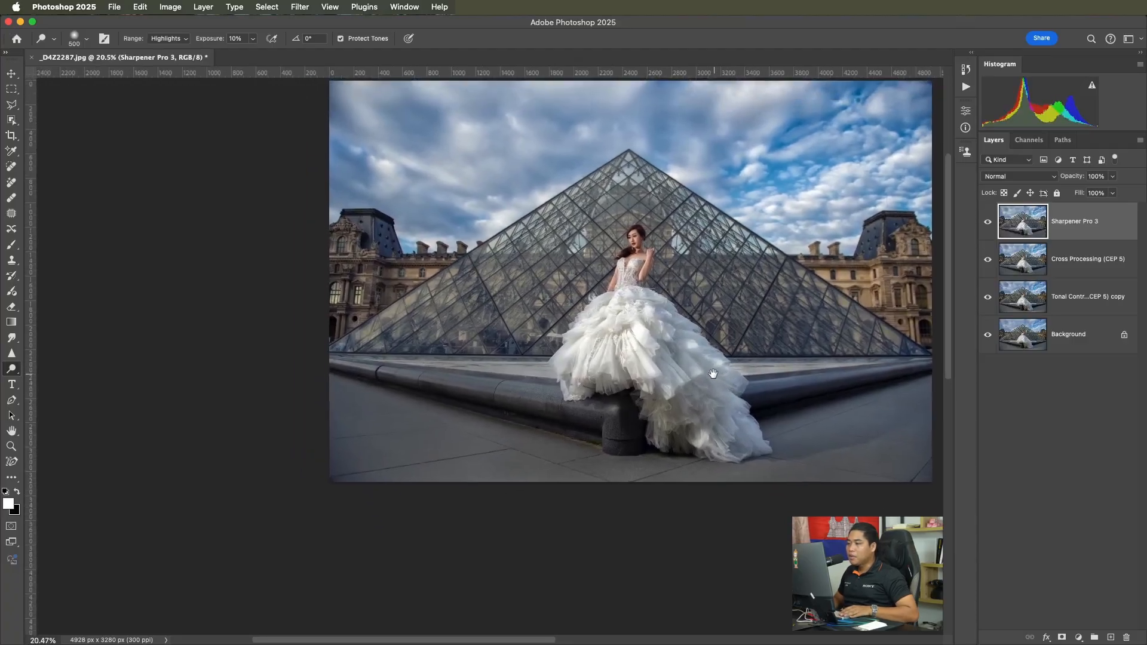
{"action": "scroll", "coordinate": [624, 245], "scroll_direction": "up", "scroll_amount": 5}
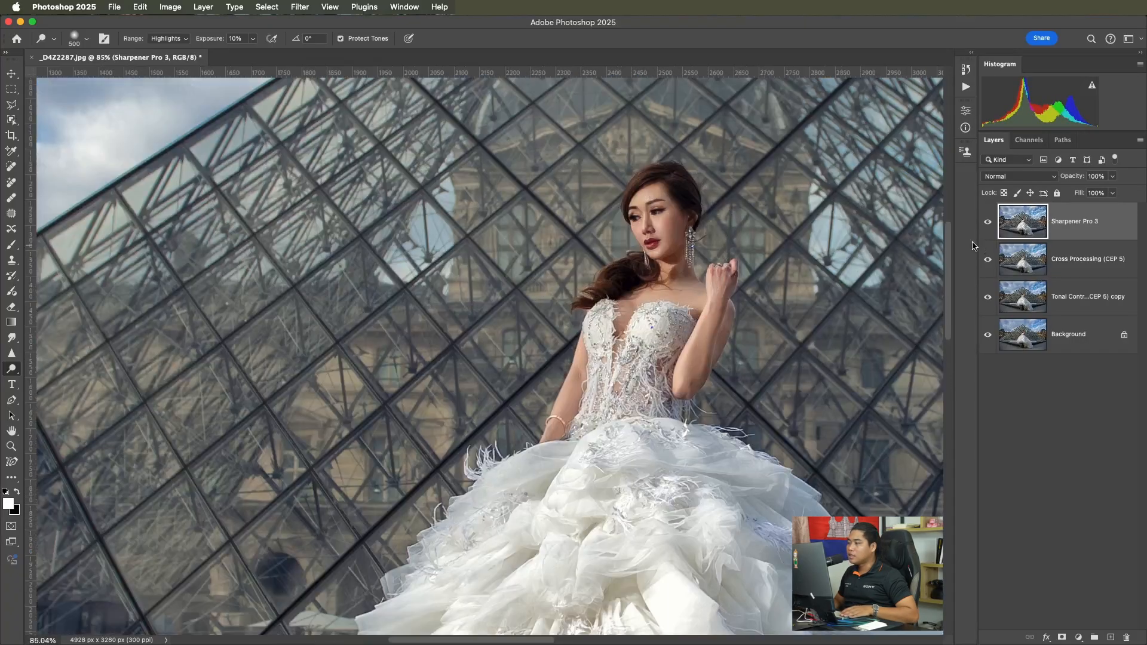
{"action": "left_click", "coordinate": [989, 222]}
{"action": "left_click", "coordinate": [990, 222]}
{"action": "left_click", "coordinate": [989, 222]}
{"action": "scroll", "coordinate": [657, 324], "scroll_direction": "down", "scroll_amount": 5}
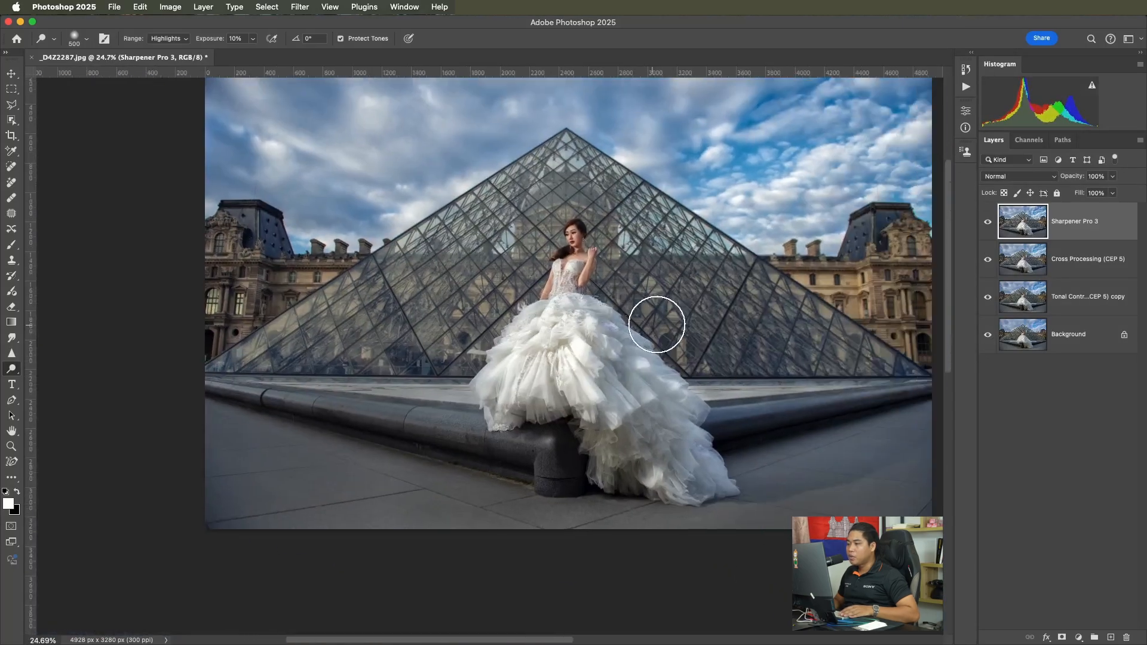
Step: Add a black layer mask to the Sharpener Pro 3 layer and activate the Brush tool
{"action": "left_click", "coordinate": [1063, 638], "text": "alt"}
{"action": "key", "text": "bracketright"}
{"action": "key", "text": "bracketright"}
{"action": "key", "text": "bracketright"}
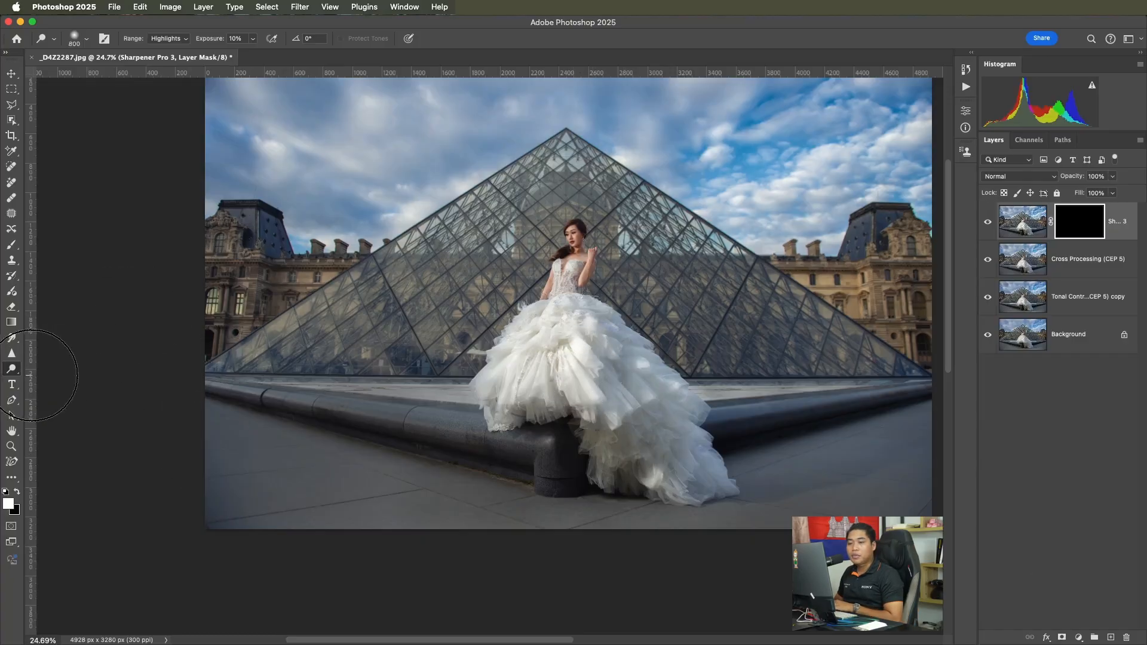
{"action": "left_click", "coordinate": [12, 246]}
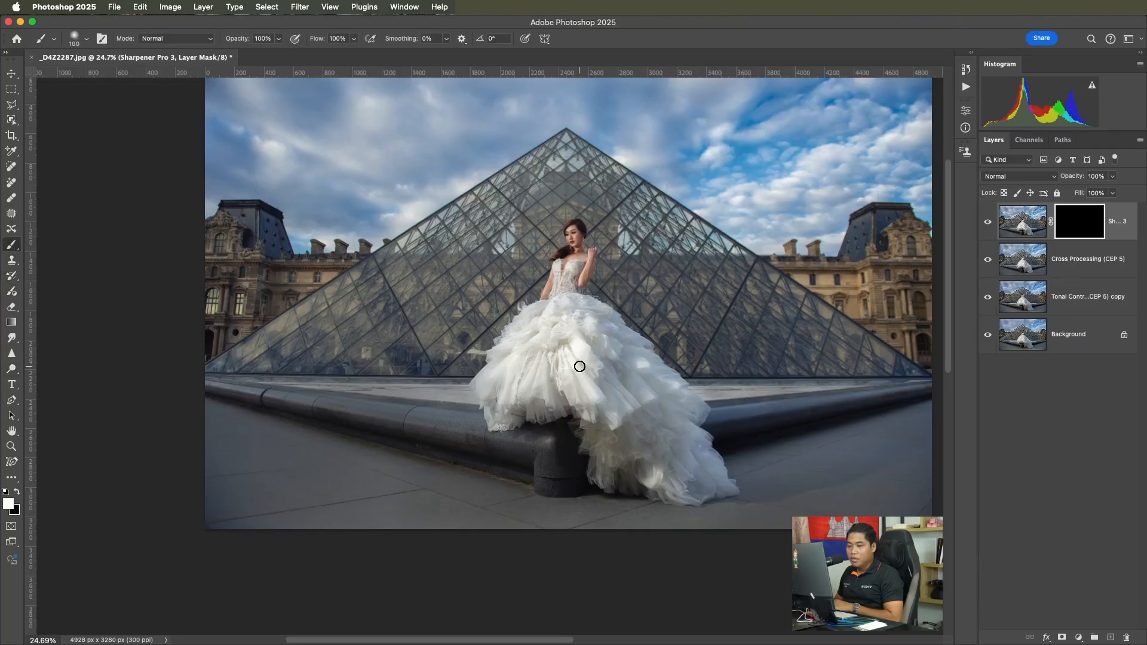
Step: Show the mask overlay and paint white with a 600 px brush over the gown's skirt, stone ledge and pavement
{"action": "key", "text": "bracketright"}
{"action": "key", "text": "bracketright"}
{"action": "key", "text": "bracketright"}
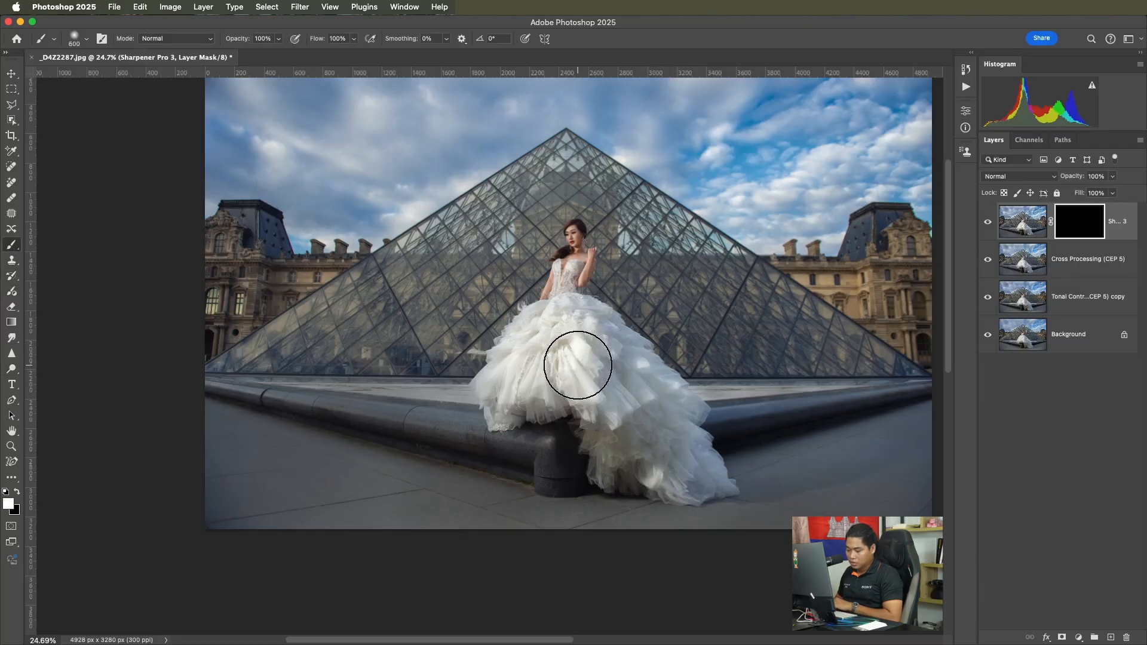
{"action": "key", "text": "backslash"}
{"action": "mouse_move", "coordinate": [559, 371]}
{"action": "left_mouse_down"}
{"action": "mouse_move", "coordinate": [513, 402]}
{"action": "mouse_move", "coordinate": [547, 335]}
{"action": "mouse_move", "coordinate": [581, 339]}
{"action": "mouse_move", "coordinate": [569, 326]}
{"action": "mouse_move", "coordinate": [635, 406]}
{"action": "mouse_move", "coordinate": [692, 426]}
{"action": "mouse_move", "coordinate": [667, 422]}
{"action": "mouse_move", "coordinate": [929, 412]}
{"action": "mouse_move", "coordinate": [687, 455]}
{"action": "mouse_move", "coordinate": [785, 484]}
{"action": "mouse_move", "coordinate": [947, 501]}
{"action": "mouse_move", "coordinate": [586, 498]}
{"action": "mouse_move", "coordinate": [319, 517]}
{"action": "mouse_move", "coordinate": [256, 501]}
{"action": "mouse_move", "coordinate": [244, 461]}
{"action": "mouse_move", "coordinate": [251, 503]}
{"action": "mouse_move", "coordinate": [272, 518]}
{"action": "mouse_move", "coordinate": [375, 477]}
{"action": "mouse_move", "coordinate": [321, 434]}
{"action": "mouse_move", "coordinate": [211, 409]}
{"action": "mouse_move", "coordinate": [374, 430]}
{"action": "mouse_move", "coordinate": [441, 420]}
{"action": "mouse_move", "coordinate": [259, 409]}
{"action": "mouse_move", "coordinate": [346, 425]}
{"action": "mouse_move", "coordinate": [488, 425]}
{"action": "mouse_move", "coordinate": [474, 424]}
{"action": "mouse_move", "coordinate": [507, 398]}
{"action": "mouse_move", "coordinate": [367, 445]}
{"action": "mouse_move", "coordinate": [289, 500]}
{"action": "mouse_move", "coordinate": [632, 454]}
{"action": "mouse_move", "coordinate": [566, 446]}
{"action": "mouse_move", "coordinate": [607, 511]}
{"action": "mouse_move", "coordinate": [633, 516]}
{"action": "mouse_move", "coordinate": [814, 434]}
{"action": "mouse_move", "coordinate": [688, 417]}
{"action": "mouse_move", "coordinate": [835, 425]}
{"action": "mouse_move", "coordinate": [935, 404]}
{"action": "mouse_move", "coordinate": [842, 440]}
{"action": "mouse_move", "coordinate": [554, 379]}
{"action": "mouse_move", "coordinate": [599, 392]}
{"action": "left_mouse_up"}
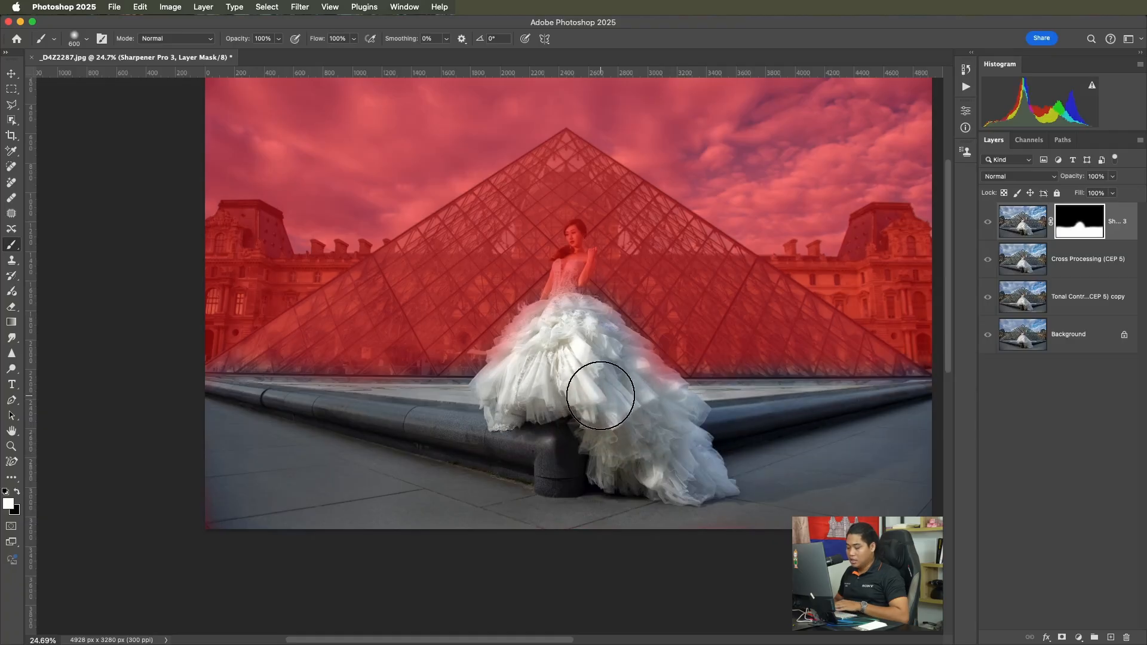
Step: Extend the white mask area over the bodice with a 200 px brush, finish with a 500 px brush and hide the overlay
{"action": "key", "text": "bracketleft"}
{"action": "key", "text": "bracketleft"}
{"action": "key", "text": "bracketleft"}
{"action": "key", "text": "bracketleft"}
{"action": "left_click_drag", "start_coordinate": [558, 272], "coordinate": [562, 288]}
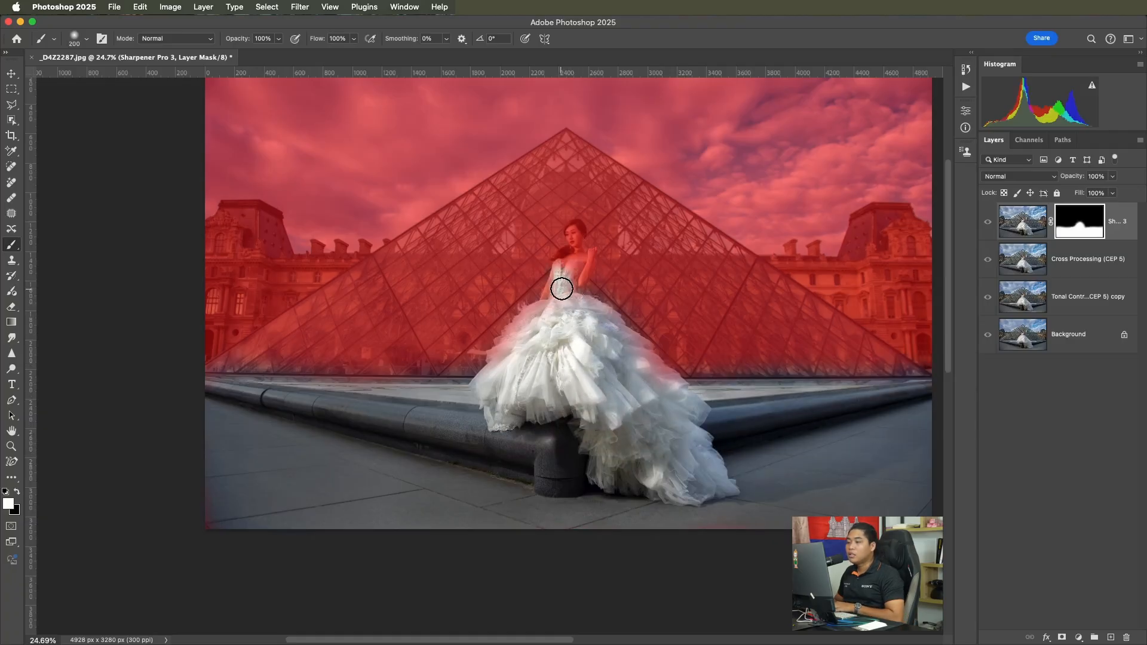
{"action": "mouse_move", "coordinate": [574, 346]}
{"action": "left_mouse_down"}
{"action": "mouse_move", "coordinate": [648, 363]}
{"action": "mouse_move", "coordinate": [632, 375]}
{"action": "mouse_move", "coordinate": [679, 403]}
{"action": "left_mouse_up"}
{"action": "key", "text": "bracketright"}
{"action": "key", "text": "bracketright"}
{"action": "key", "text": "bracketright"}
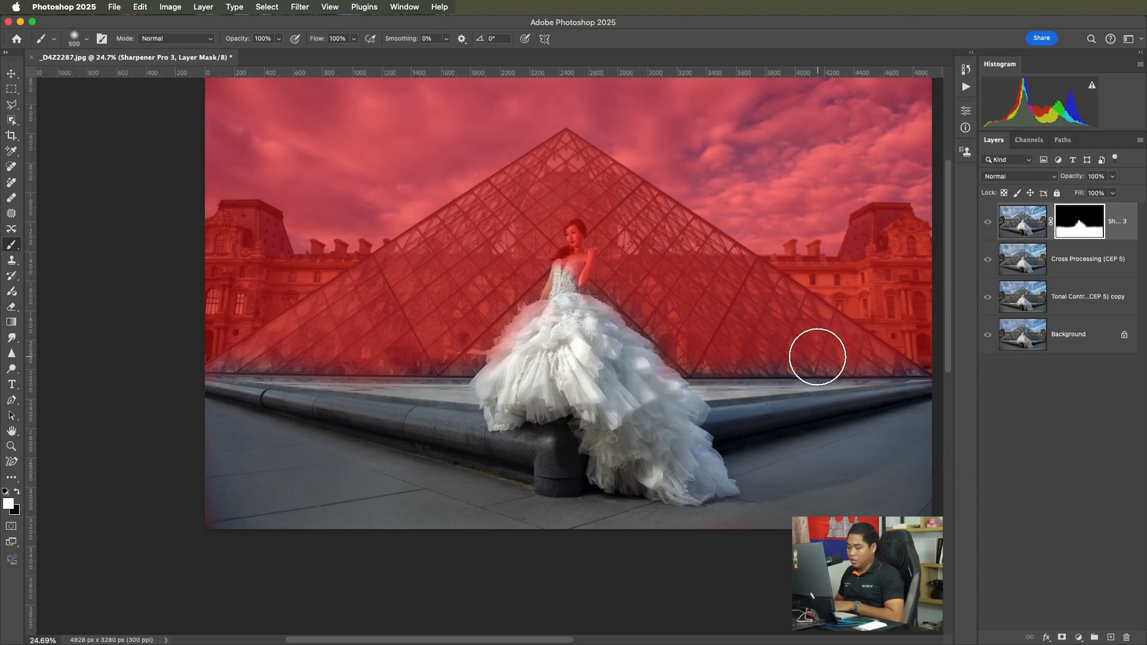
{"action": "key", "text": "backslash"}
Step: Compare the whole photo with the masked Sharpener Pro 3 layer hidden and shown
{"action": "left_click", "coordinate": [988, 224]}
{"action": "left_click", "coordinate": [988, 224]}
{"action": "left_click", "coordinate": [987, 223]}
{"action": "left_click", "coordinate": [988, 224]}
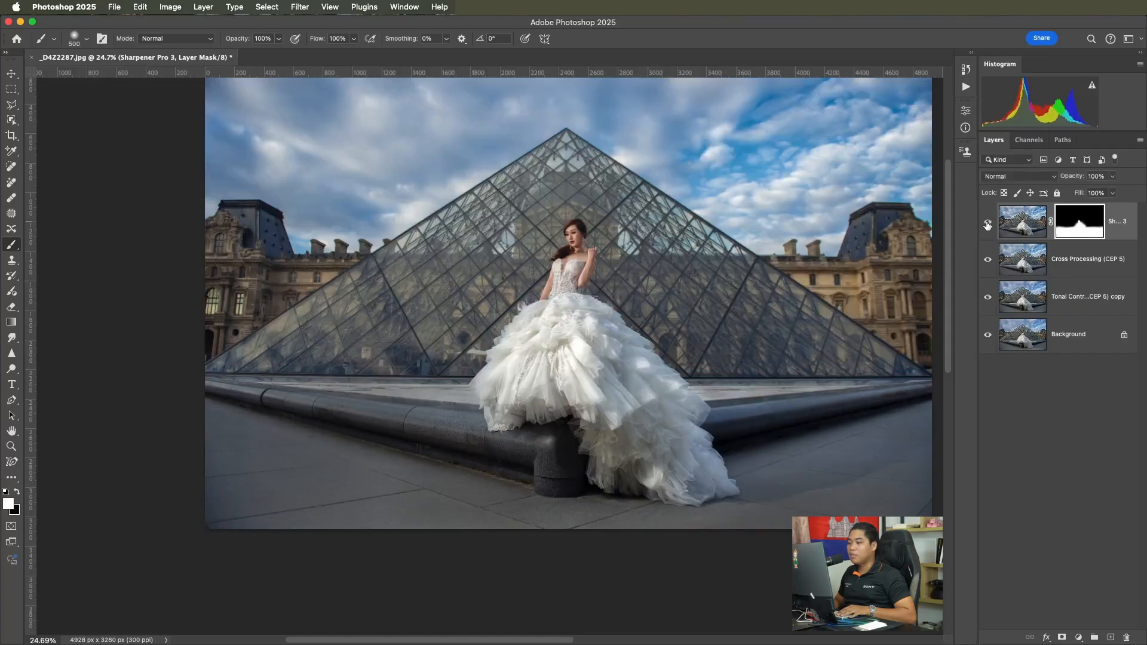
{"action": "left_click", "coordinate": [987, 224]}
{"action": "left_click", "coordinate": [987, 223]}
{"action": "left_click", "coordinate": [987, 224]}
{"action": "left_click", "coordinate": [987, 224]}
{"action": "scroll", "coordinate": [669, 317], "scroll_direction": "up", "scroll_amount": 1}
{"action": "left_click_drag", "start_coordinate": [650, 318], "coordinate": [674, 345]}
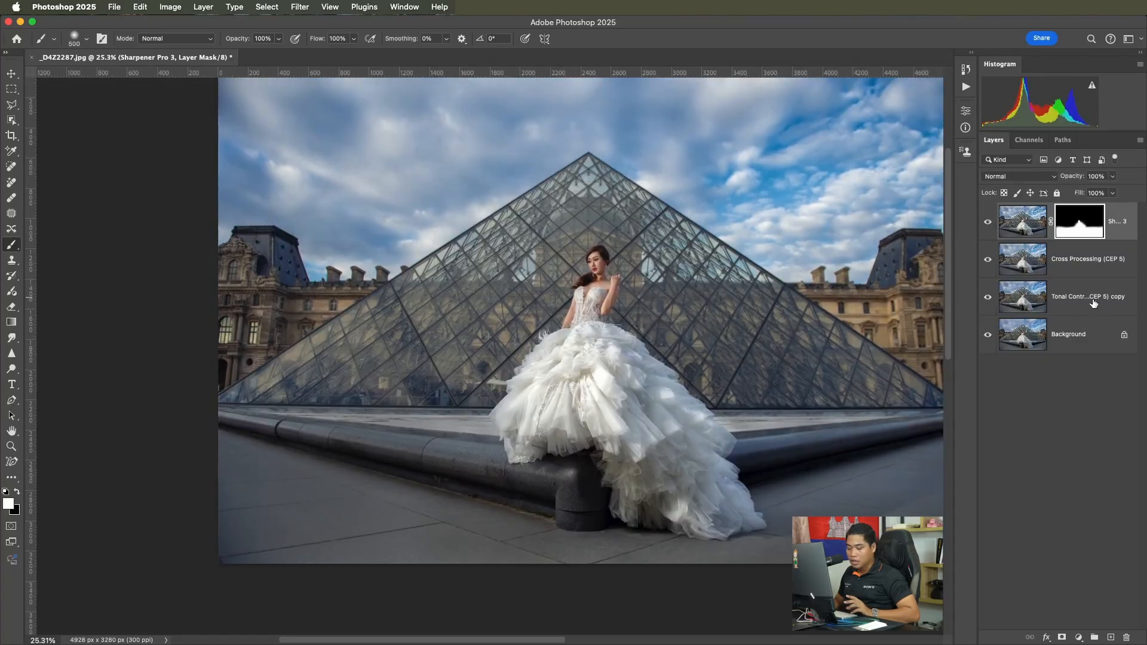
Step: Merge the Sharpener Pro 3, Cross Processing and Tonal Contrast layers into one layer above the Background
{"action": "left_click", "coordinate": [1119, 300]}
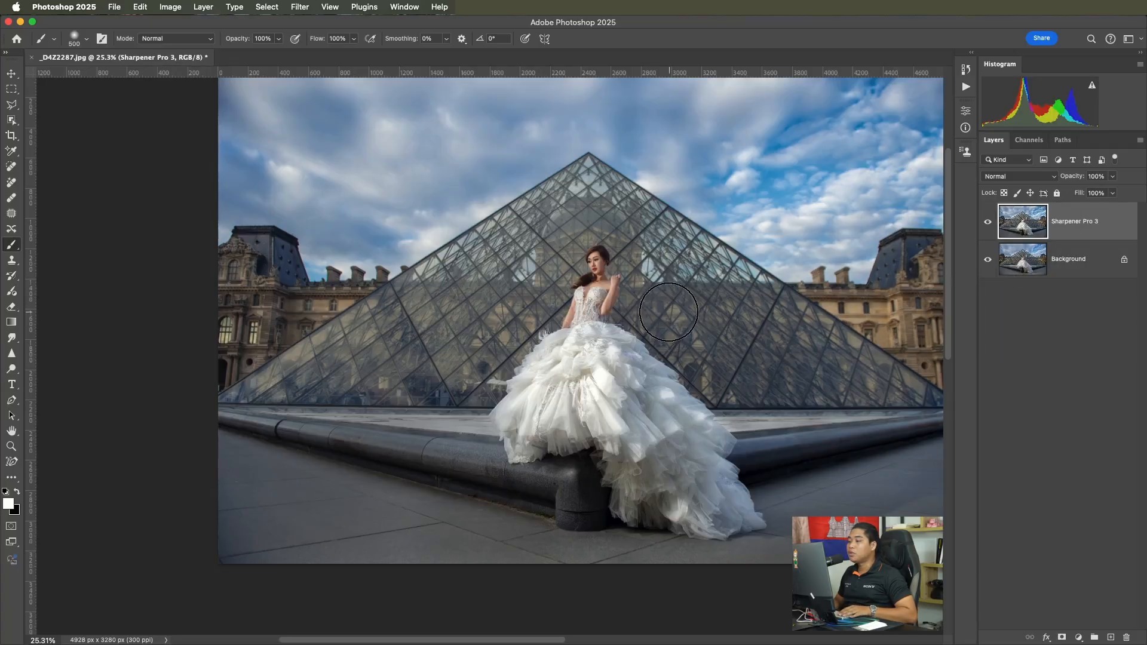
{"action": "left_click_drag", "start_coordinate": [694, 334], "coordinate": [760, 333]}
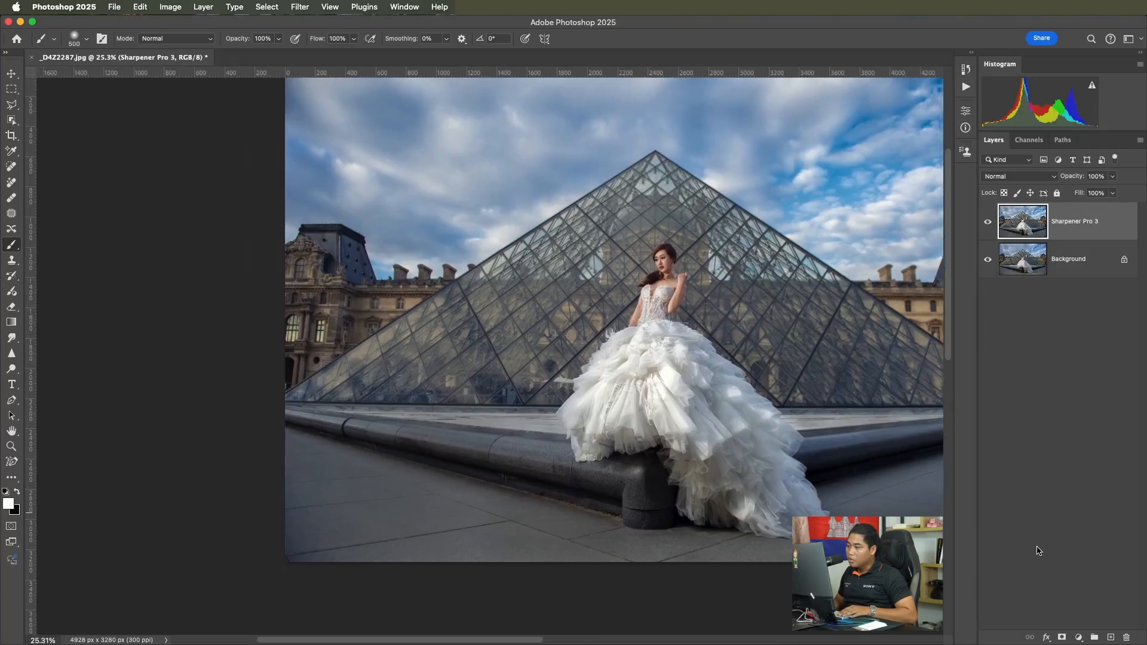
{"action": "left_click_drag", "start_coordinate": [862, 512], "coordinate": [738, 539]}
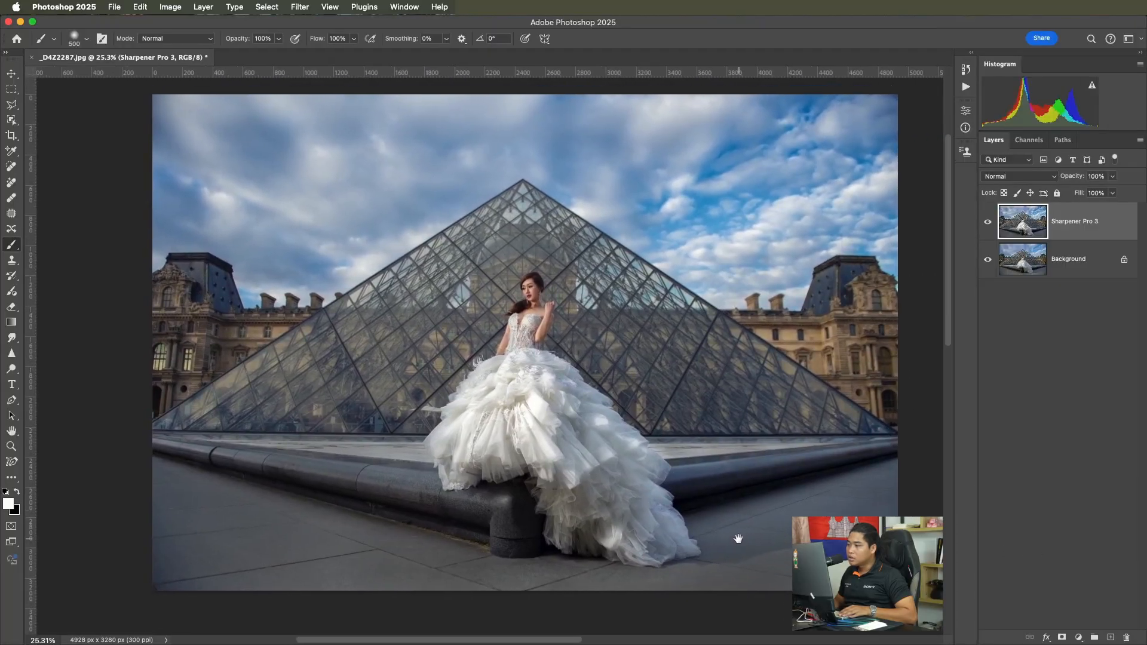
Step: Add a Levels adjustment layer and, checking the highlight clipping, set the black input to 6 and the white input to 249
{"action": "left_click", "coordinate": [1080, 638]}
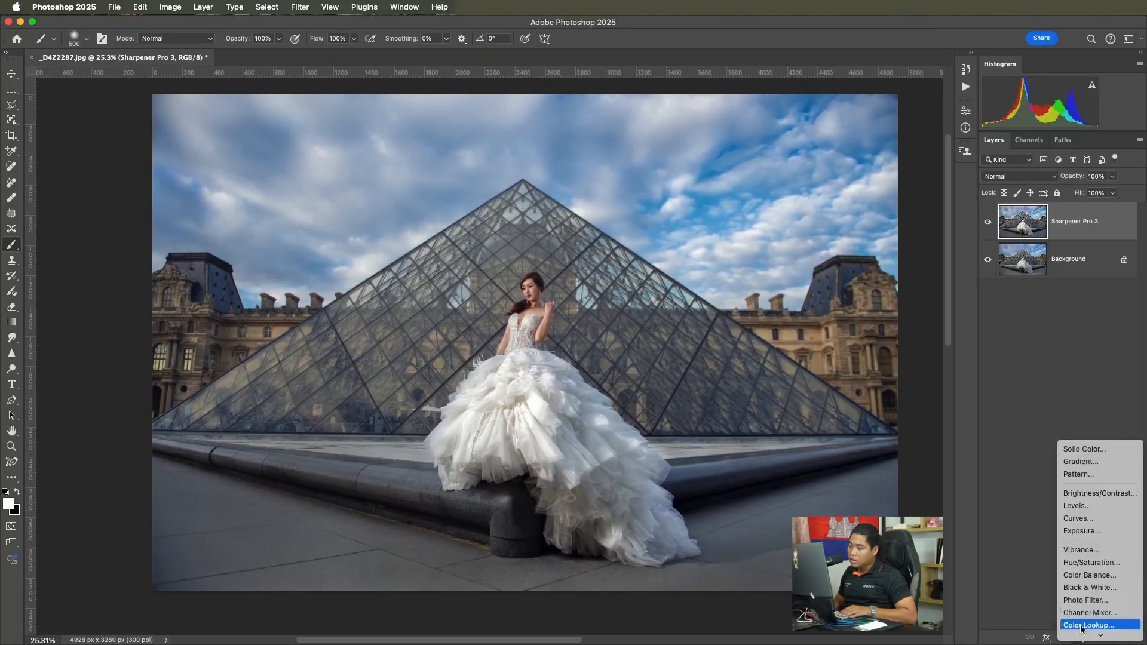
{"action": "left_click", "coordinate": [1077, 508]}
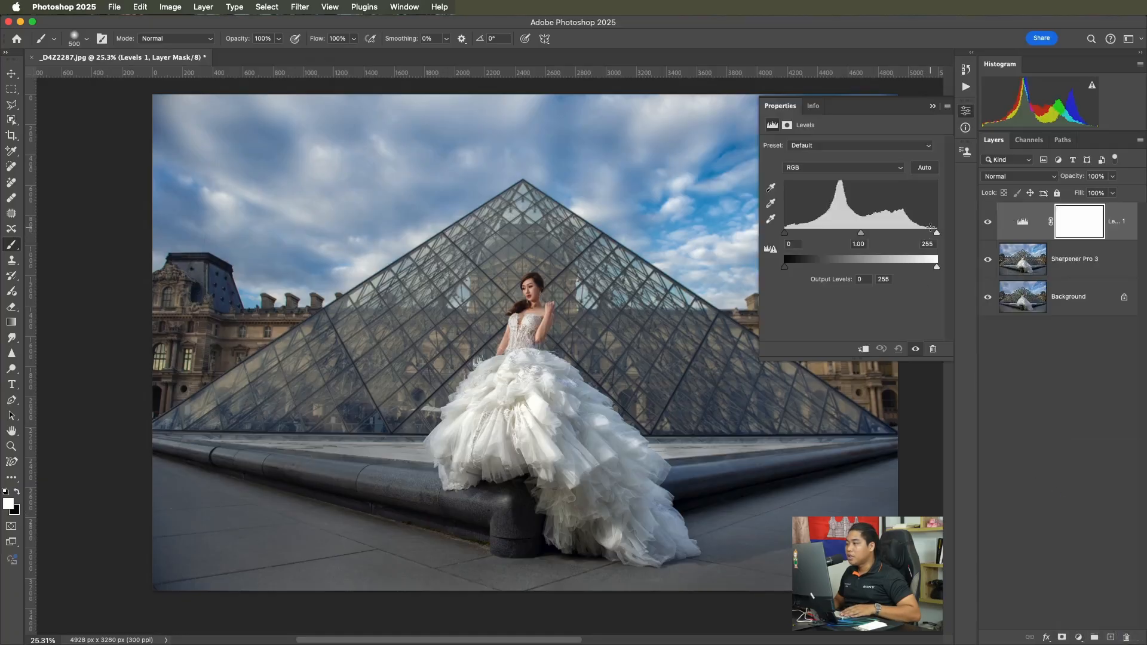
{"action": "left_click", "coordinate": [936, 232], "text": "alt"}
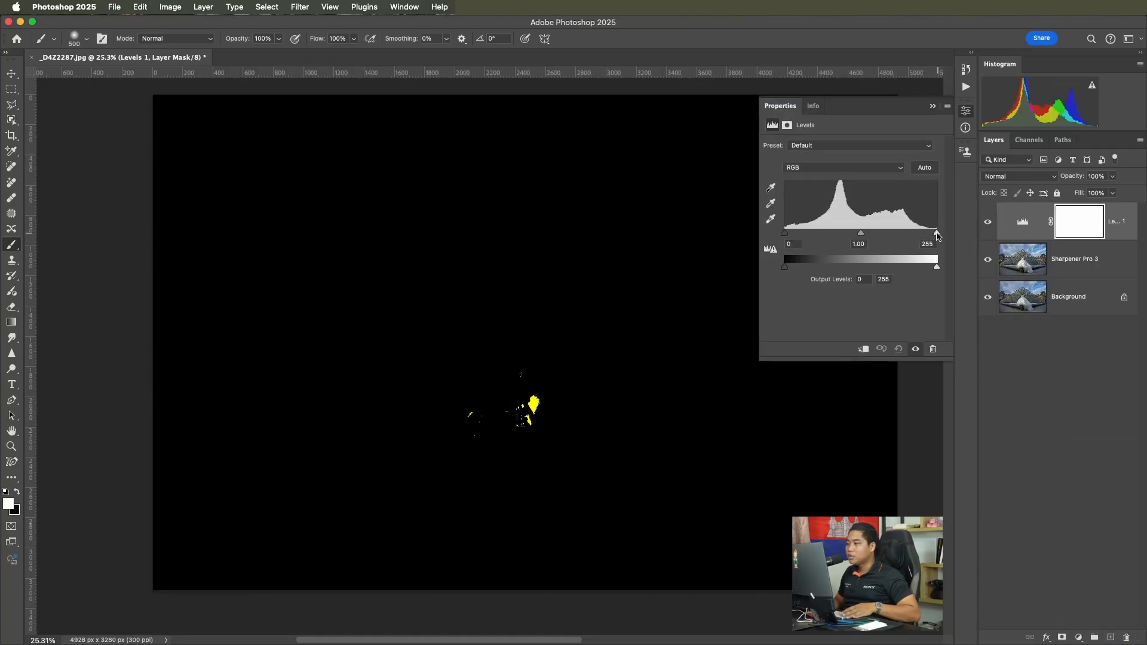
{"action": "mouse_move", "coordinate": [936, 232]}
{"action": "left_mouse_down"}
{"action": "mouse_move", "coordinate": [919, 235]}
{"action": "mouse_move", "coordinate": [936, 238]}
{"action": "left_mouse_up"}
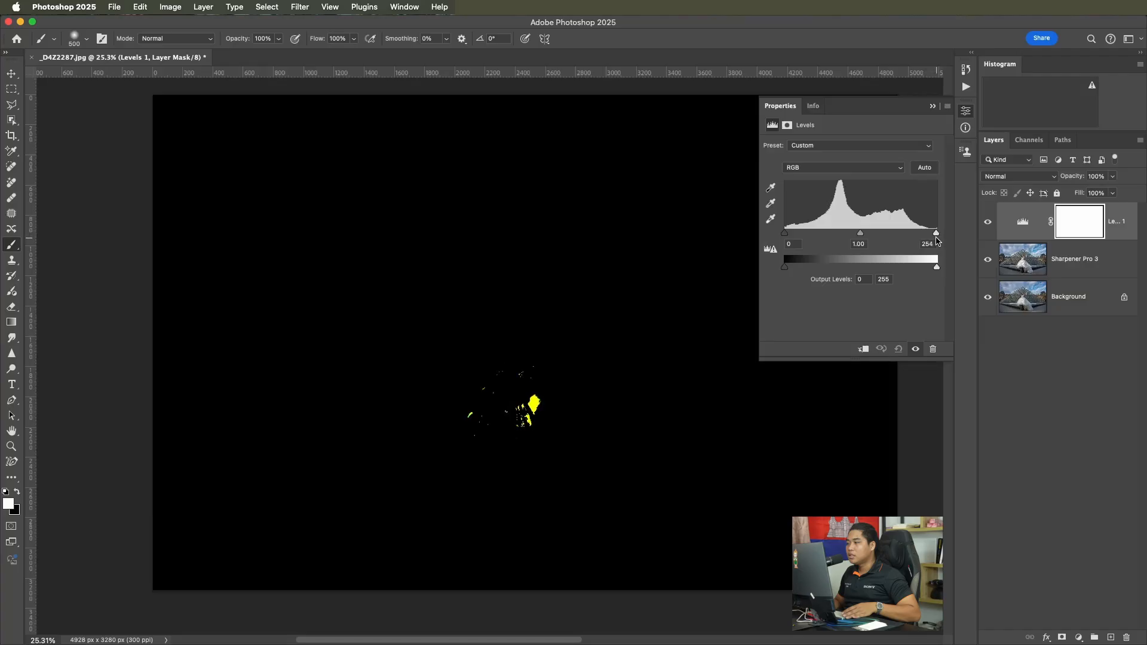
{"action": "left_click_drag", "start_coordinate": [935, 242], "coordinate": [932, 242]}
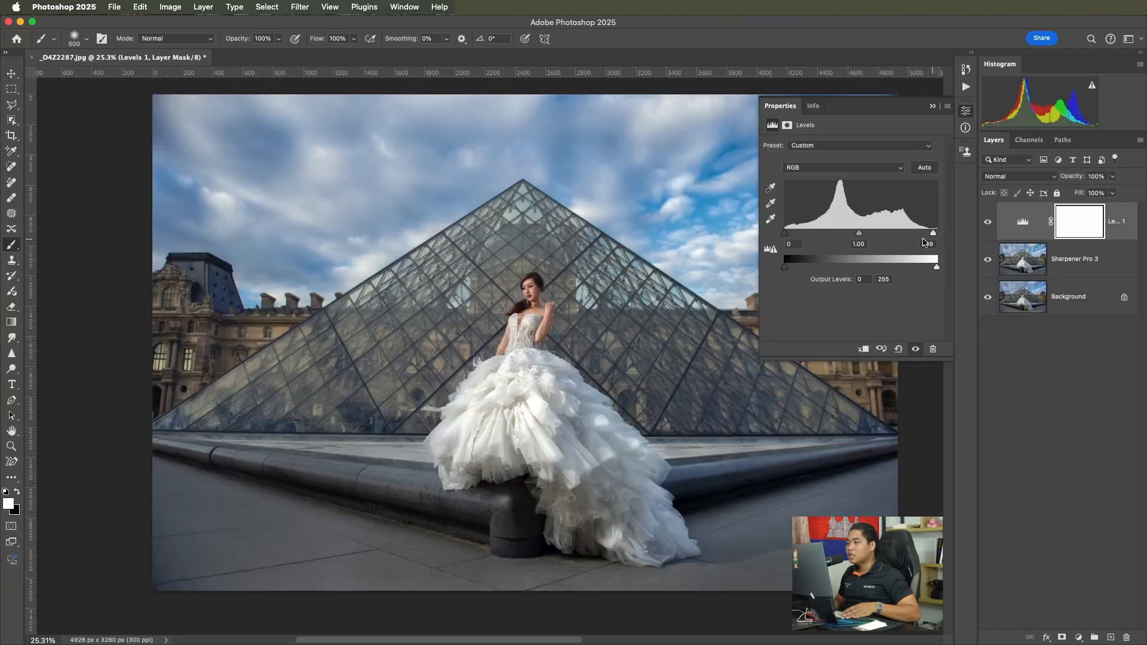
{"action": "left_click_drag", "start_coordinate": [787, 238], "coordinate": [789, 240]}
Step: Compare the photo with the Levels adjustment layer hidden and shown
{"action": "left_click", "coordinate": [988, 223]}
{"action": "left_click", "coordinate": [988, 223]}
{"action": "left_click", "coordinate": [989, 222]}
{"action": "left_click", "coordinate": [988, 223]}
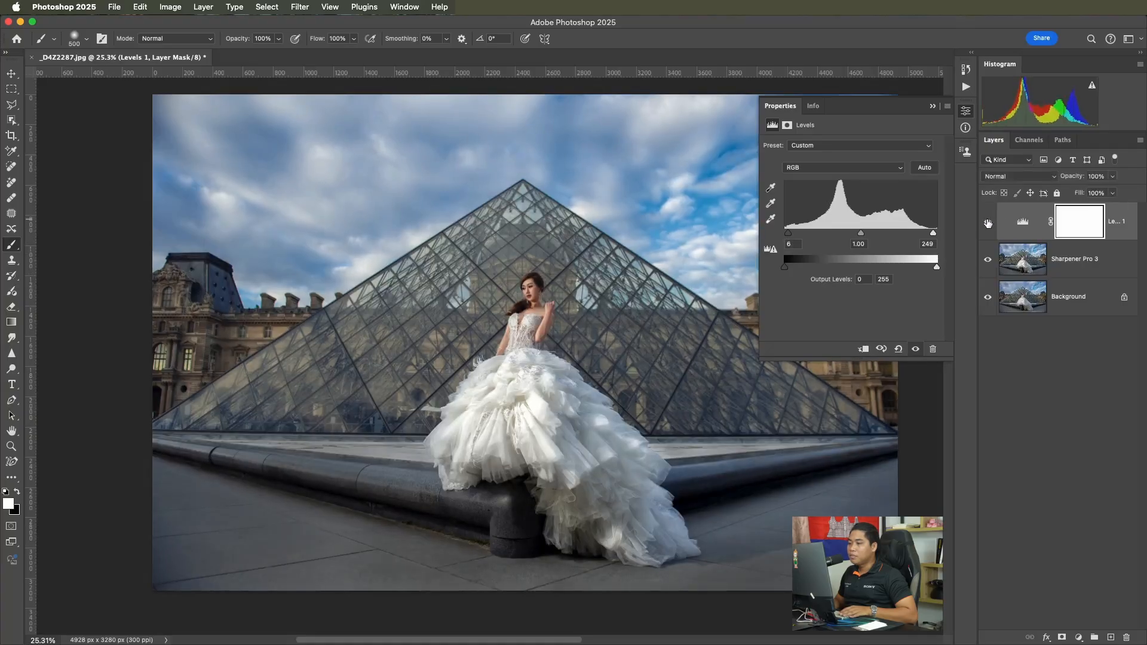
Step: Fine-tune the Levels white input to 248 while checking the highlight clipping on the dress
{"action": "scroll", "coordinate": [595, 329], "scroll_direction": "down", "scroll_amount": 2}
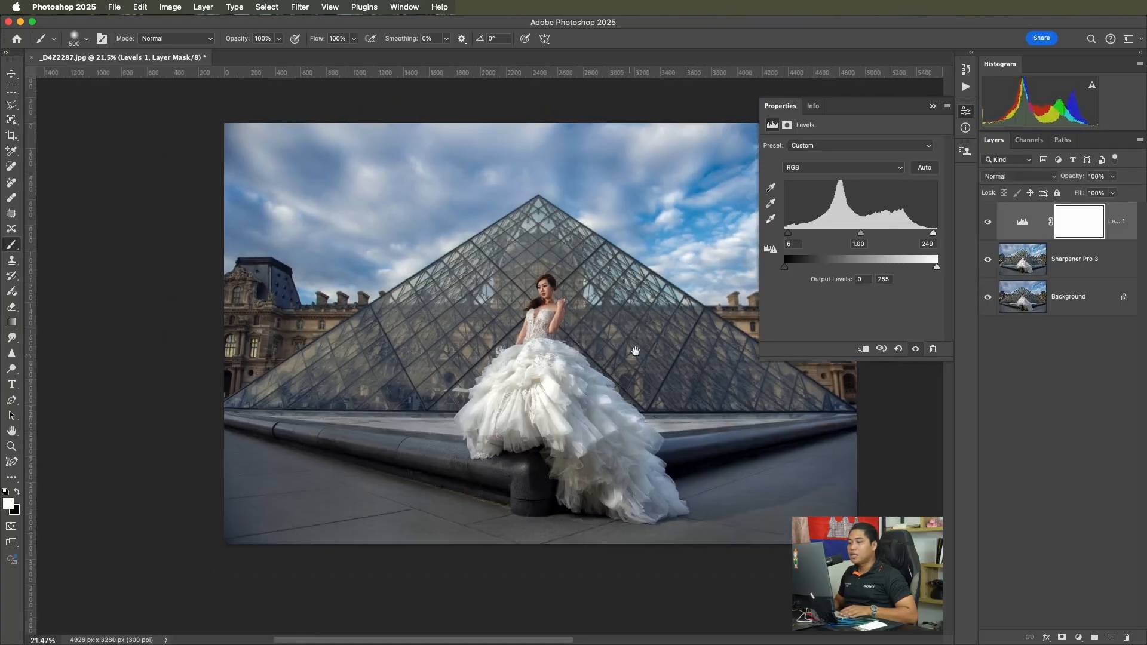
{"action": "scroll", "coordinate": [636, 351], "scroll_direction": "down", "scroll_amount": 2}
{"action": "scroll", "coordinate": [635, 351], "scroll_direction": "left", "scroll_amount": 2}
{"action": "scroll", "coordinate": [614, 328], "scroll_direction": "left", "scroll_amount": 1}
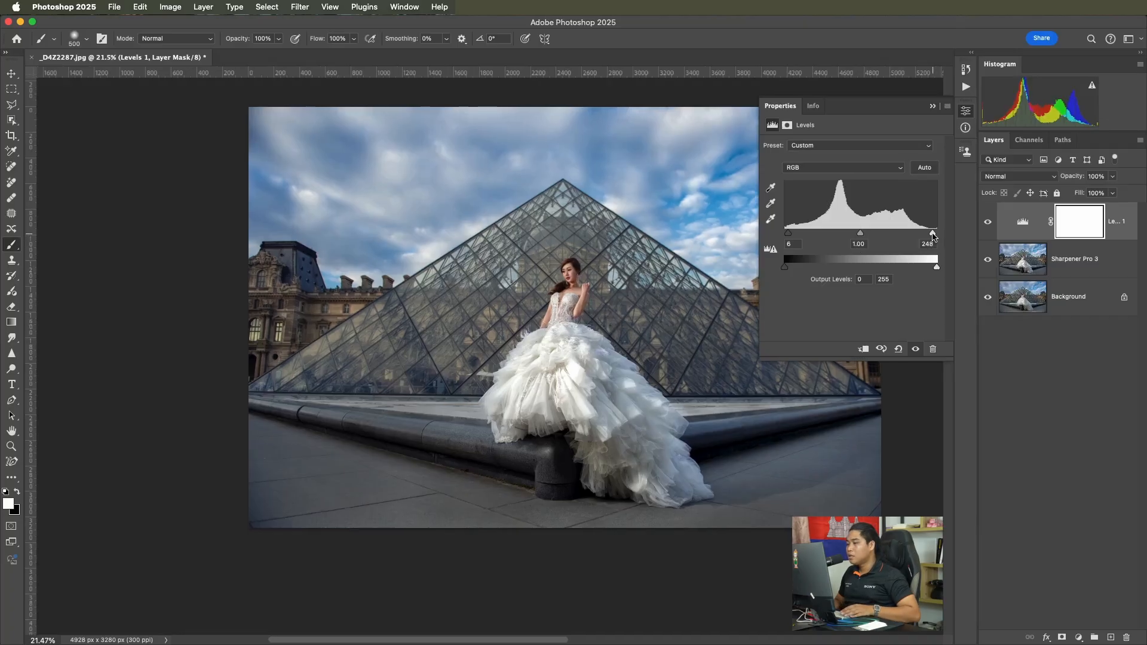
{"action": "left_click_drag", "start_coordinate": [934, 236], "coordinate": [936, 237]}
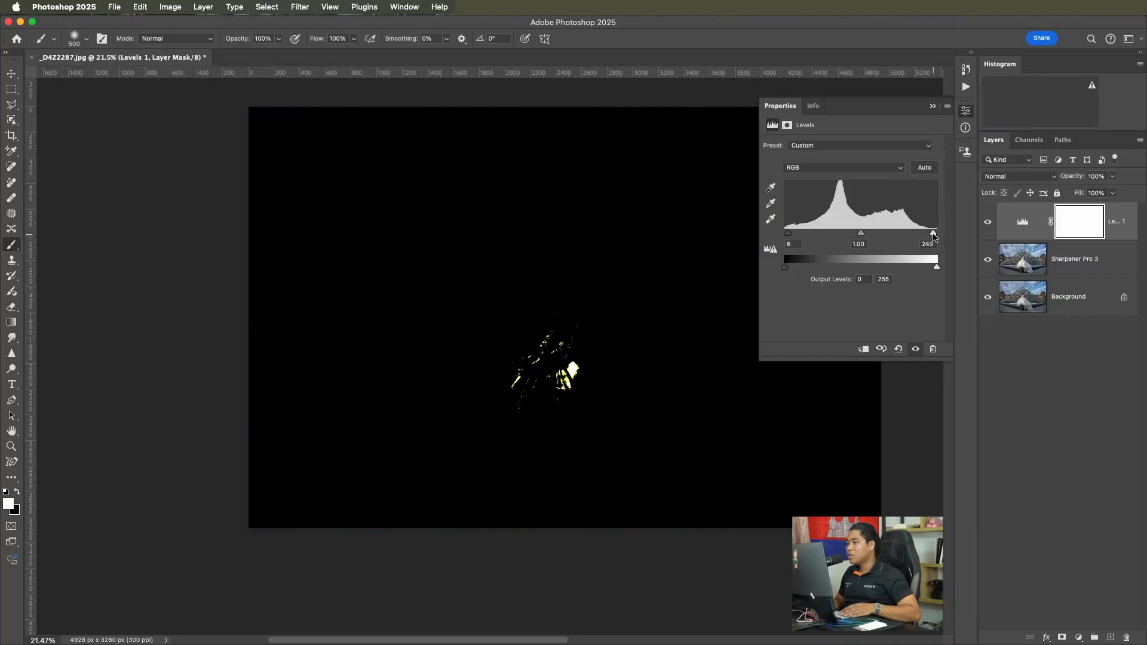
{"action": "left_click_drag", "start_coordinate": [934, 238], "coordinate": [934, 237]}
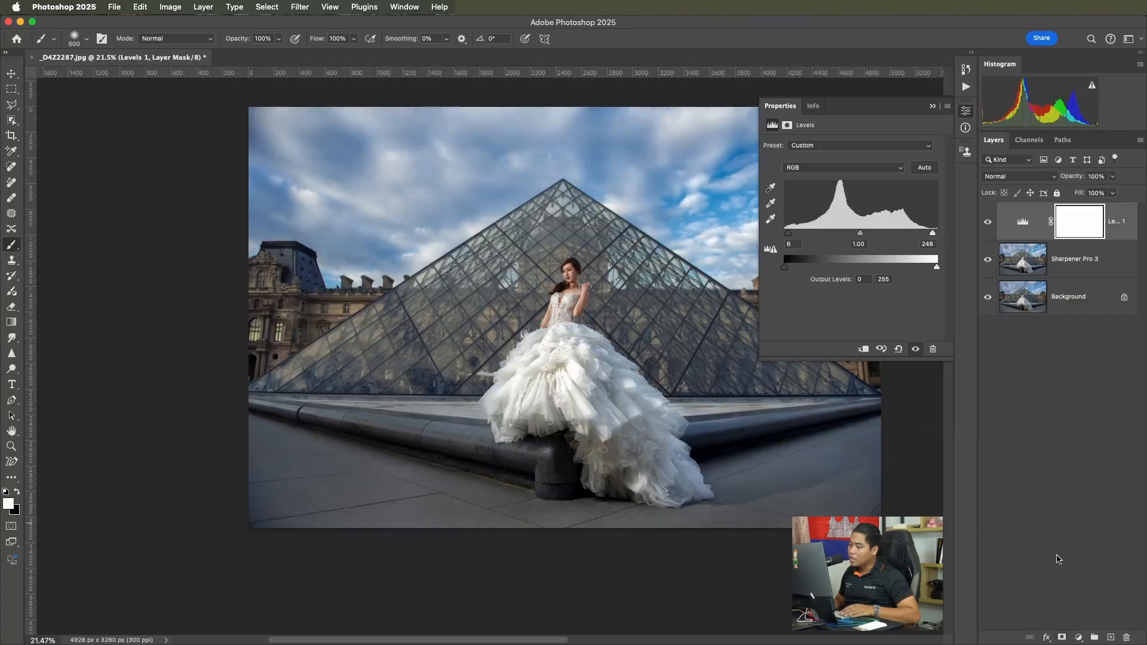
Step: Paint black with a brush of about 175 px on the Levels mask over the brightest highlights of the skirt
{"action": "scroll", "coordinate": [502, 389], "scroll_direction": "up", "scroll_amount": 4}
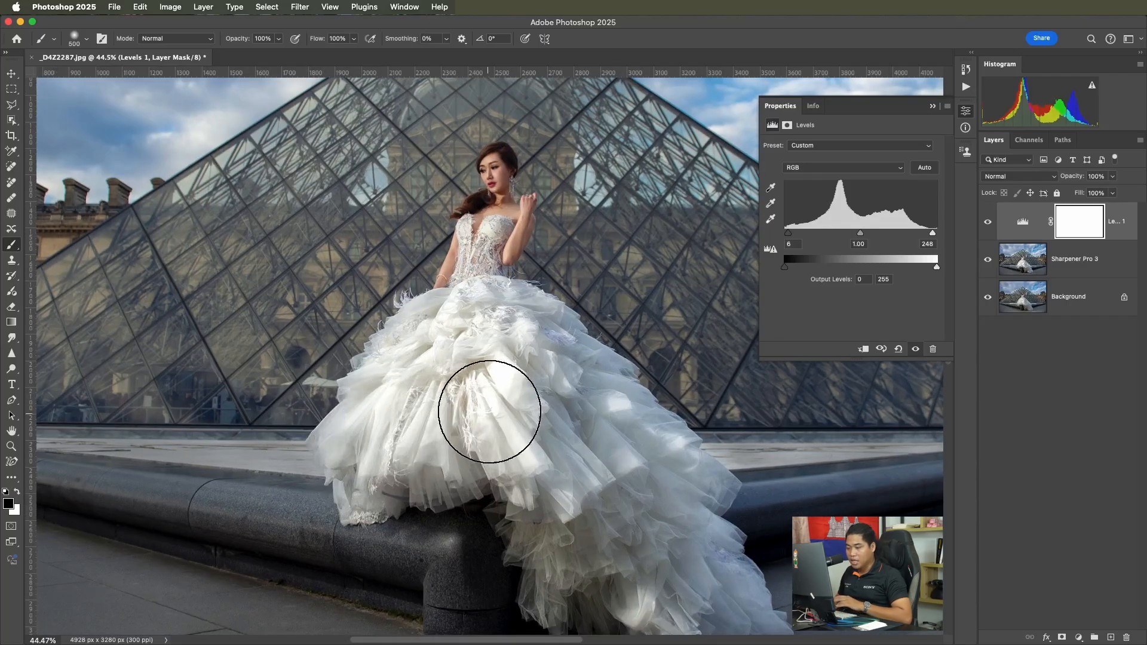
{"action": "scroll", "coordinate": [523, 370], "scroll_direction": "up", "scroll_amount": 5}
{"action": "key", "text": "bracketleft"}
{"action": "key", "text": "bracketleft"}
{"action": "key", "text": "bracketleft"}
{"action": "key", "text": "bracketleft"}
{"action": "key", "text": "bracketleft"}
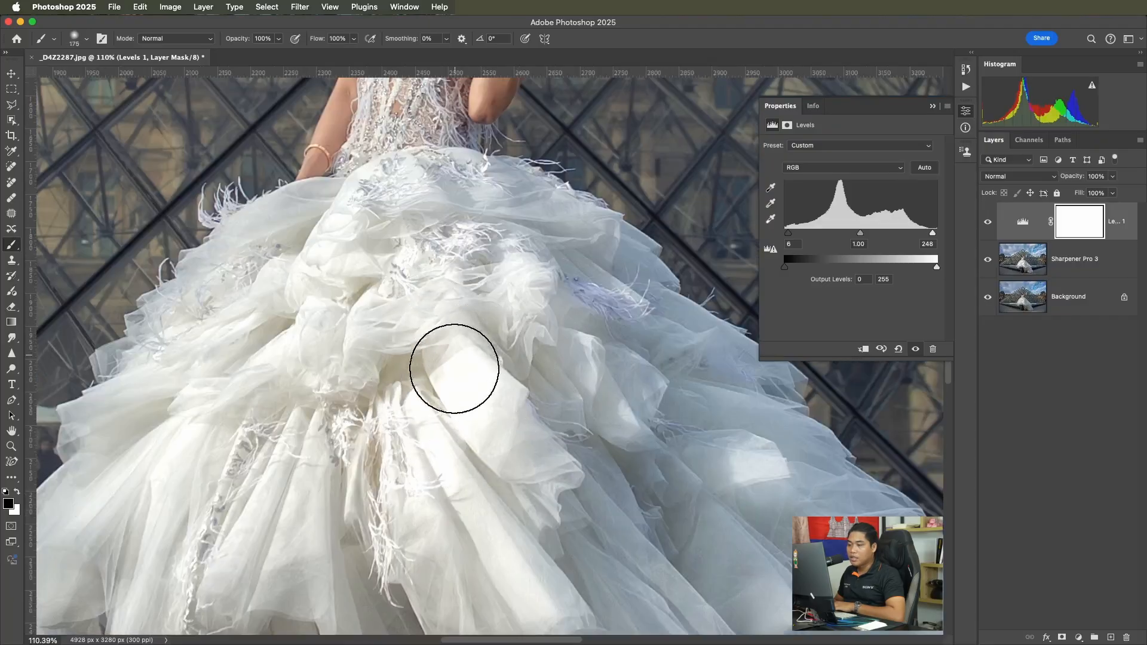
{"action": "left_click_drag", "start_coordinate": [430, 460], "coordinate": [423, 430]}
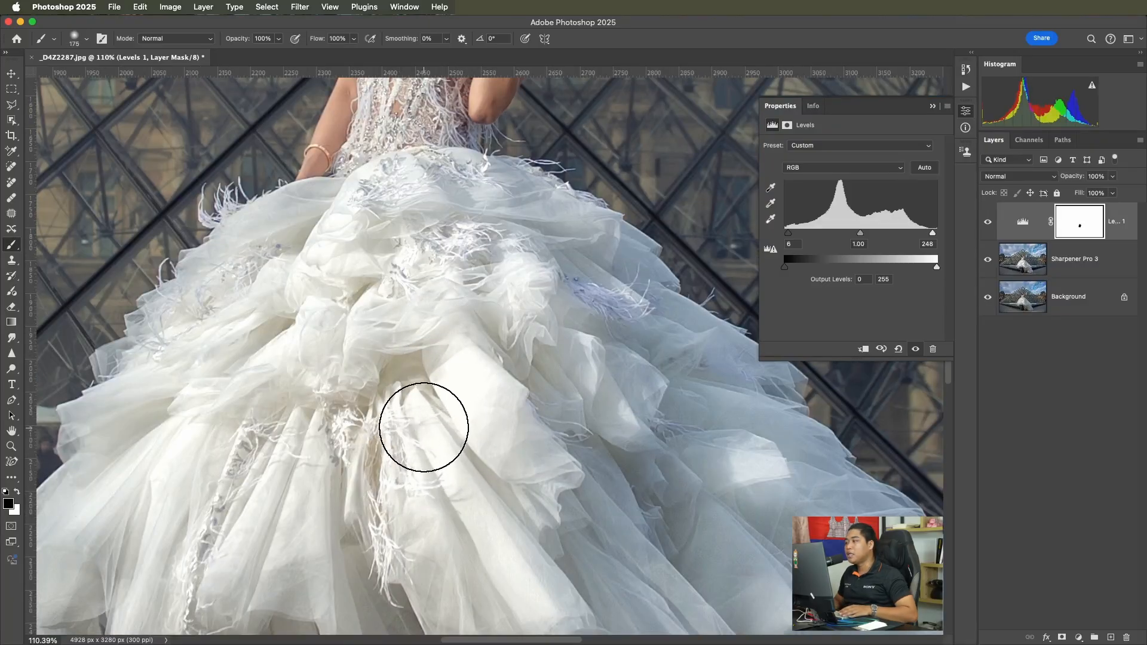
{"action": "scroll", "coordinate": [423, 431], "scroll_direction": "down", "scroll_amount": 5}
{"action": "mouse_move", "coordinate": [493, 429]}
{"action": "left_mouse_down"}
{"action": "mouse_move", "coordinate": [465, 353]}
{"action": "mouse_move", "coordinate": [449, 370]}
{"action": "mouse_move", "coordinate": [414, 364]}
{"action": "mouse_move", "coordinate": [448, 306]}
{"action": "left_mouse_up"}
{"action": "mouse_move", "coordinate": [380, 407]}
{"action": "left_mouse_down"}
{"action": "mouse_move", "coordinate": [440, 461]}
{"action": "mouse_move", "coordinate": [486, 431]}
{"action": "mouse_move", "coordinate": [529, 497]}
{"action": "mouse_move", "coordinate": [520, 474]}
{"action": "mouse_move", "coordinate": [640, 436]}
{"action": "mouse_move", "coordinate": [561, 388]}
{"action": "mouse_move", "coordinate": [643, 493]}
{"action": "mouse_move", "coordinate": [561, 540]}
{"action": "left_mouse_up"}
Step: Collapse the Levels properties and compare the whole photo with the masked Levels layer hidden and shown
{"action": "scroll", "coordinate": [498, 401], "scroll_direction": "down", "scroll_amount": 1}
{"action": "scroll", "coordinate": [498, 401], "scroll_direction": "down", "scroll_amount": 2}
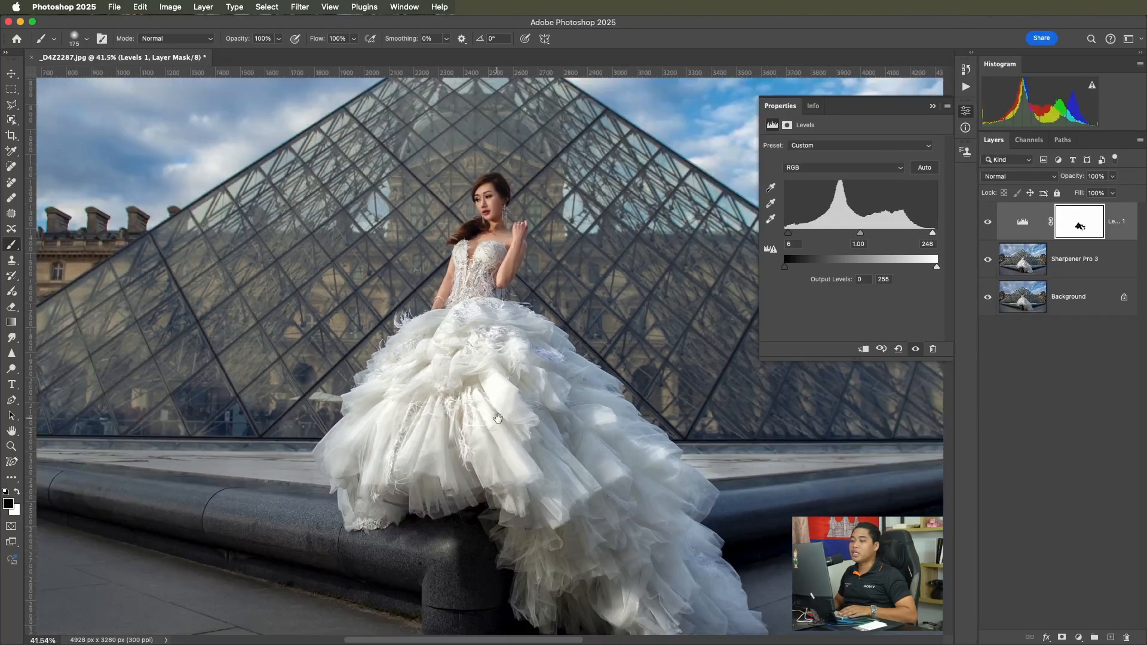
{"action": "scroll", "coordinate": [558, 391], "scroll_direction": "down", "scroll_amount": 2}
{"action": "left_click_drag", "start_coordinate": [514, 415], "coordinate": [471, 438]}
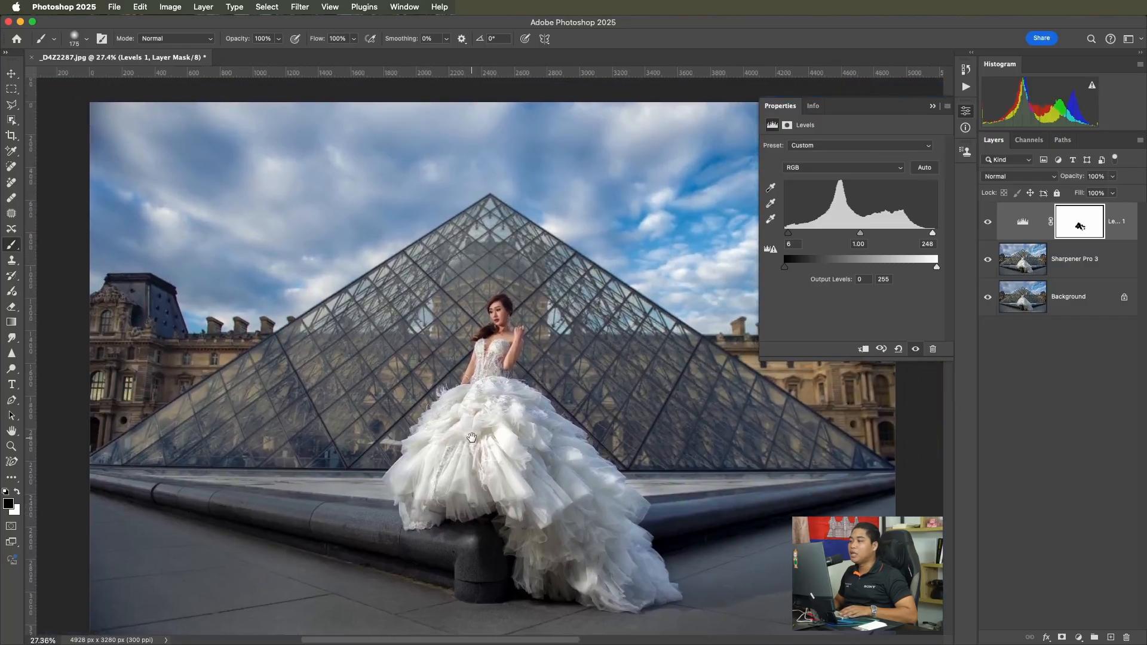
{"action": "left_click", "coordinate": [932, 108]}
{"action": "scroll", "coordinate": [512, 449], "scroll_direction": "down", "scroll_amount": 2}
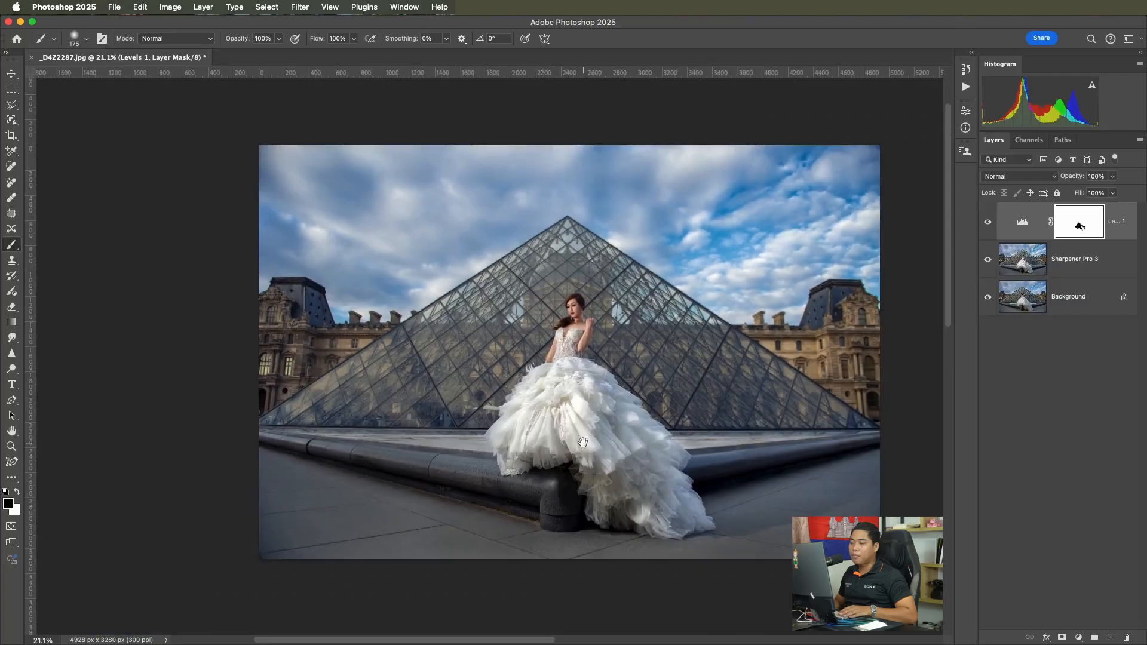
{"action": "left_click_drag", "start_coordinate": [582, 443], "coordinate": [564, 447]}
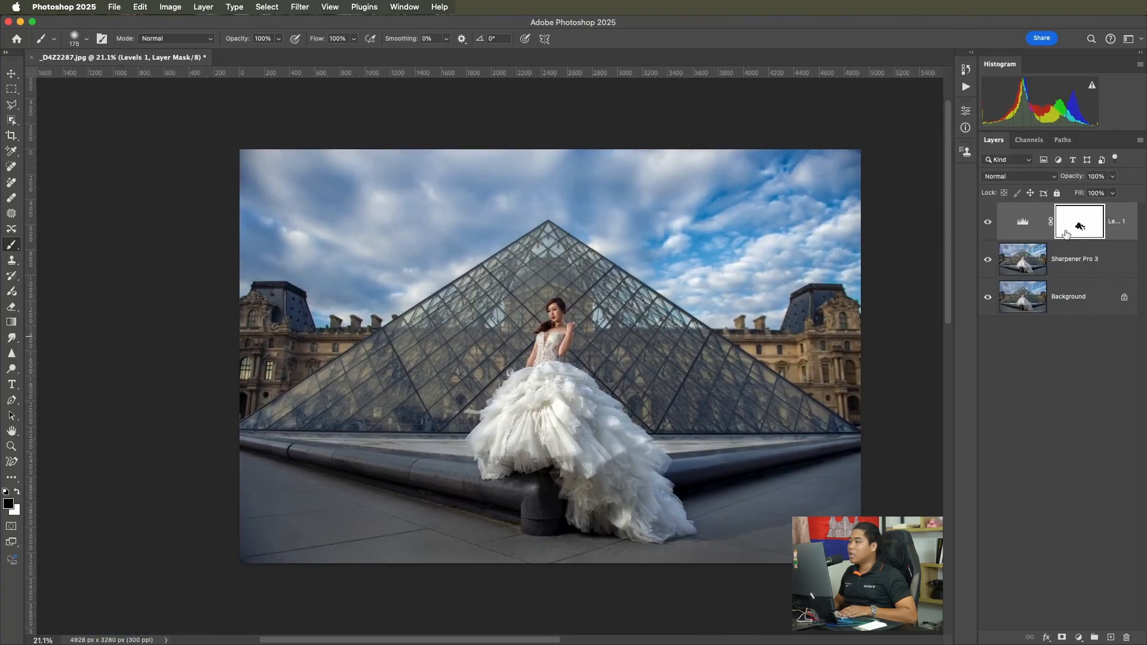
{"action": "left_click", "coordinate": [988, 222]}
{"action": "left_click", "coordinate": [988, 222]}
{"action": "left_click", "coordinate": [988, 222]}
{"action": "left_click", "coordinate": [988, 222]}
Step: Merge the Levels and Sharpener Pro 3 layers into one layer and compare it with the Background by toggling its visibility
{"action": "key", "text": "super+e"}
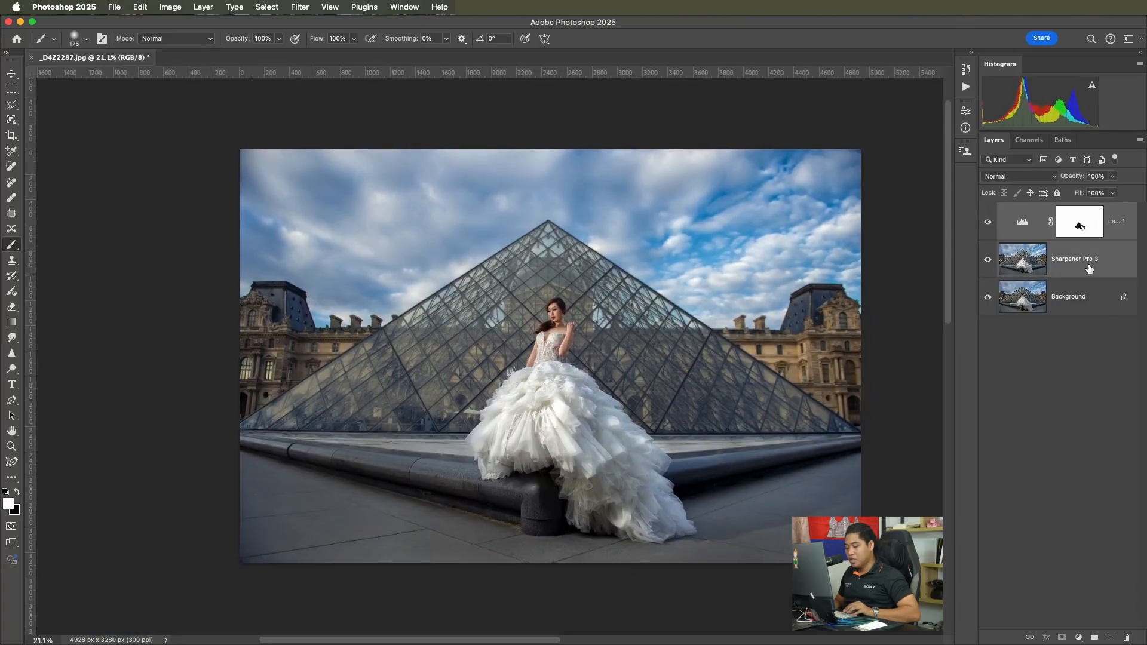
{"action": "left_click", "coordinate": [988, 223]}
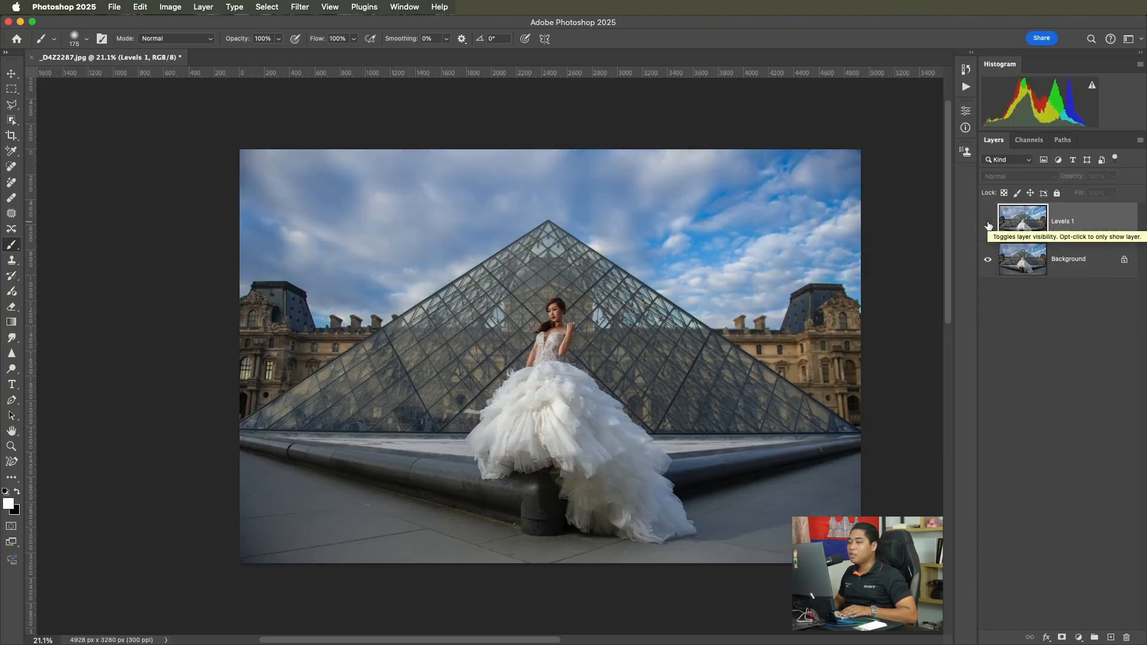
{"action": "left_click", "coordinate": [989, 223]}
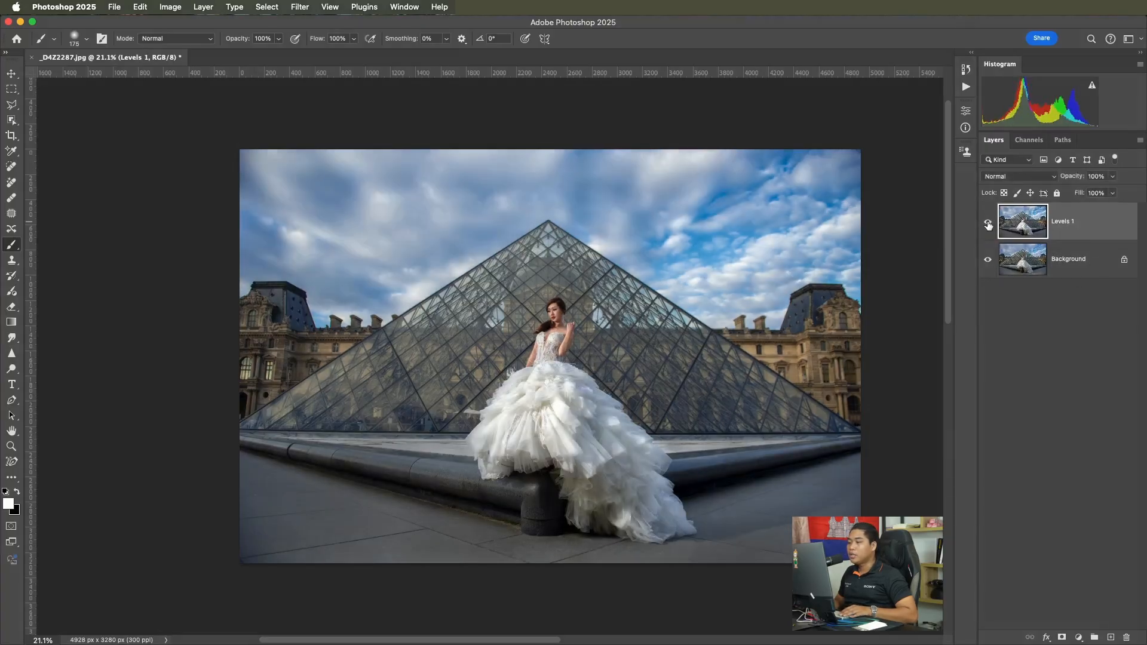
{"action": "left_click", "coordinate": [988, 224]}
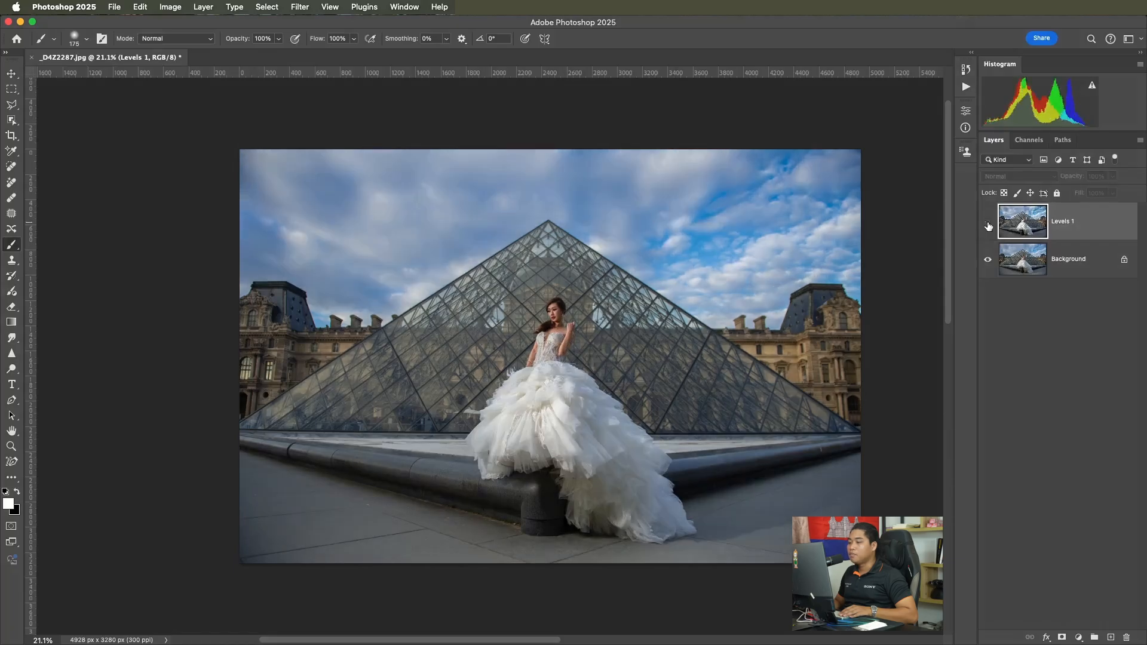
{"action": "left_click", "coordinate": [988, 224]}
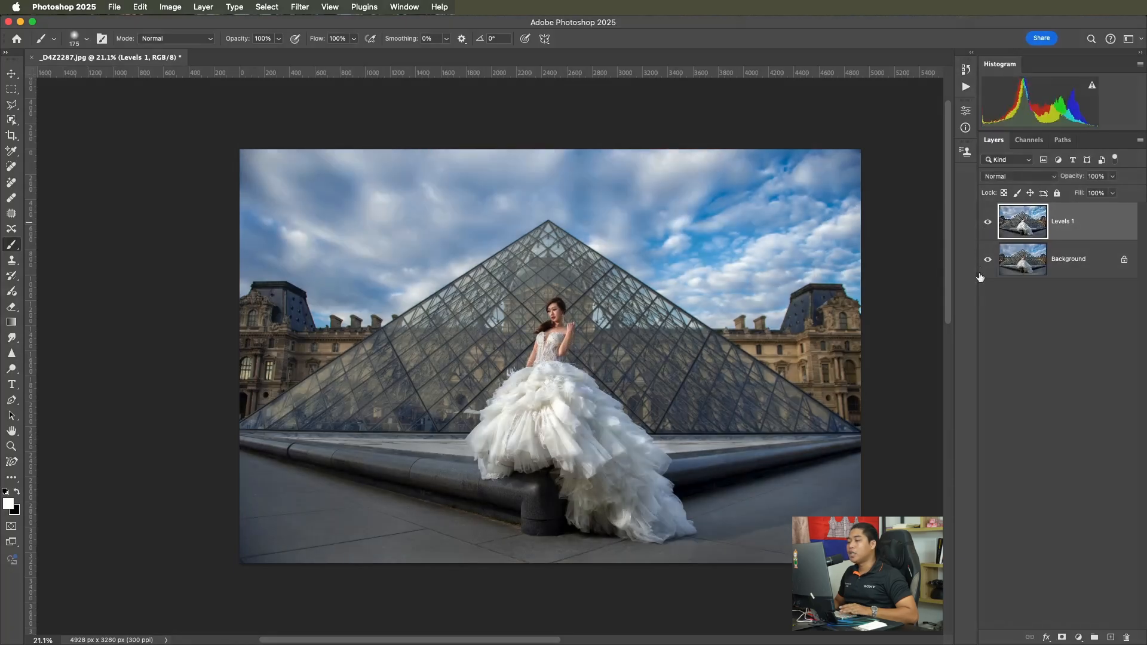
{"action": "scroll", "coordinate": [717, 370], "scroll_direction": "right", "scroll_amount": 3}
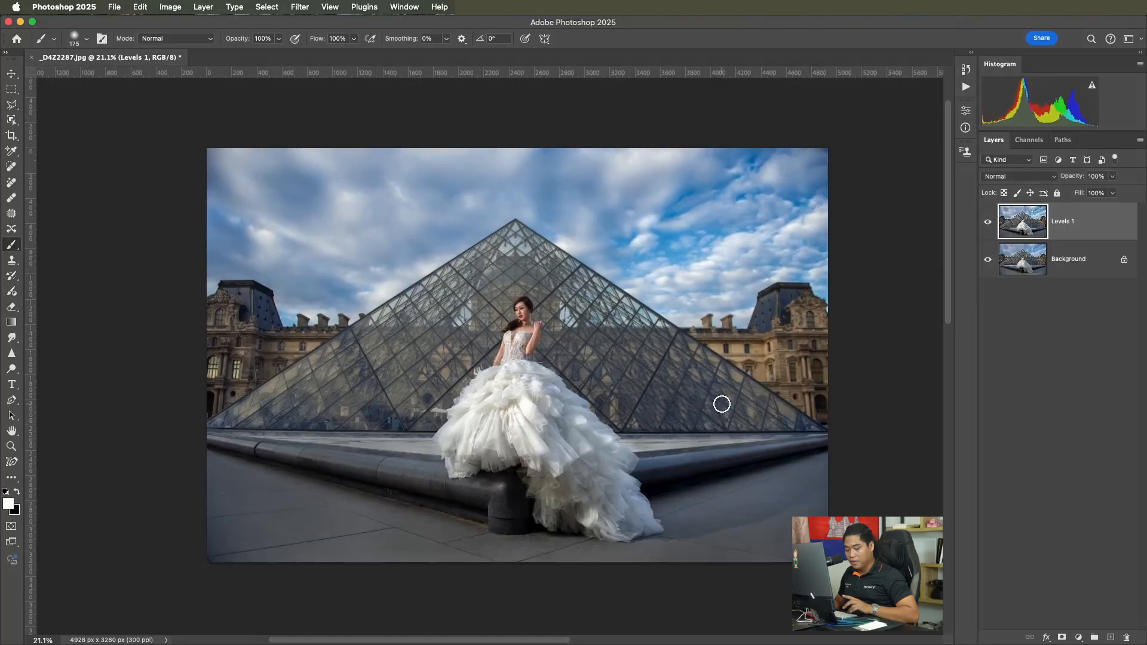